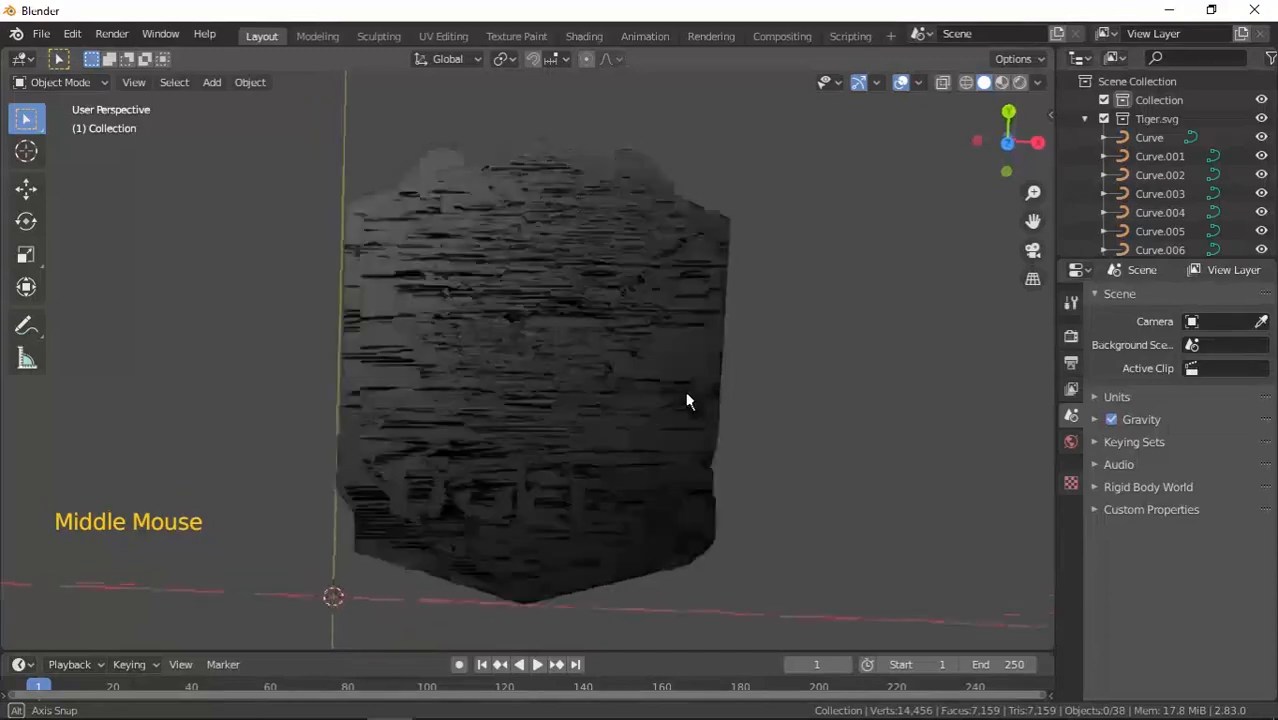
pyautogui.moveTo(687, 397)
pyautogui.mouseDown(button='middle')
pyautogui.moveTo(676, 391)
pyautogui.moveTo(685, 407)
pyautogui.moveTo(688, 397)
pyautogui.moveTo(677, 411)
pyautogui.moveTo(670, 397)
pyautogui.mouseUp(button='middle')
pyautogui.moveTo(516, 451)
pyautogui.mouseDown(button='middle')
pyautogui.moveTo(536, 461)
pyautogui.moveTo(524, 450)
pyautogui.mouseUp(button='middle')
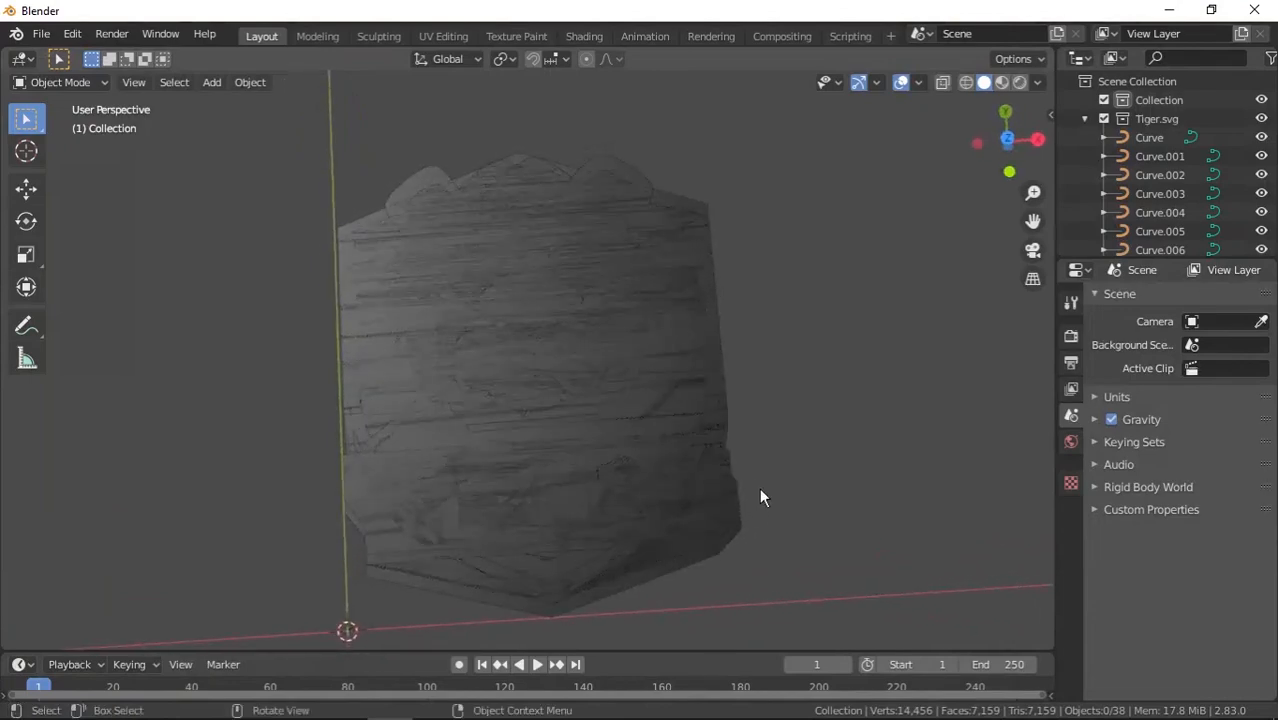
pyautogui.moveTo(756, 508); pyautogui.dragTo(755, 513, button='middle')
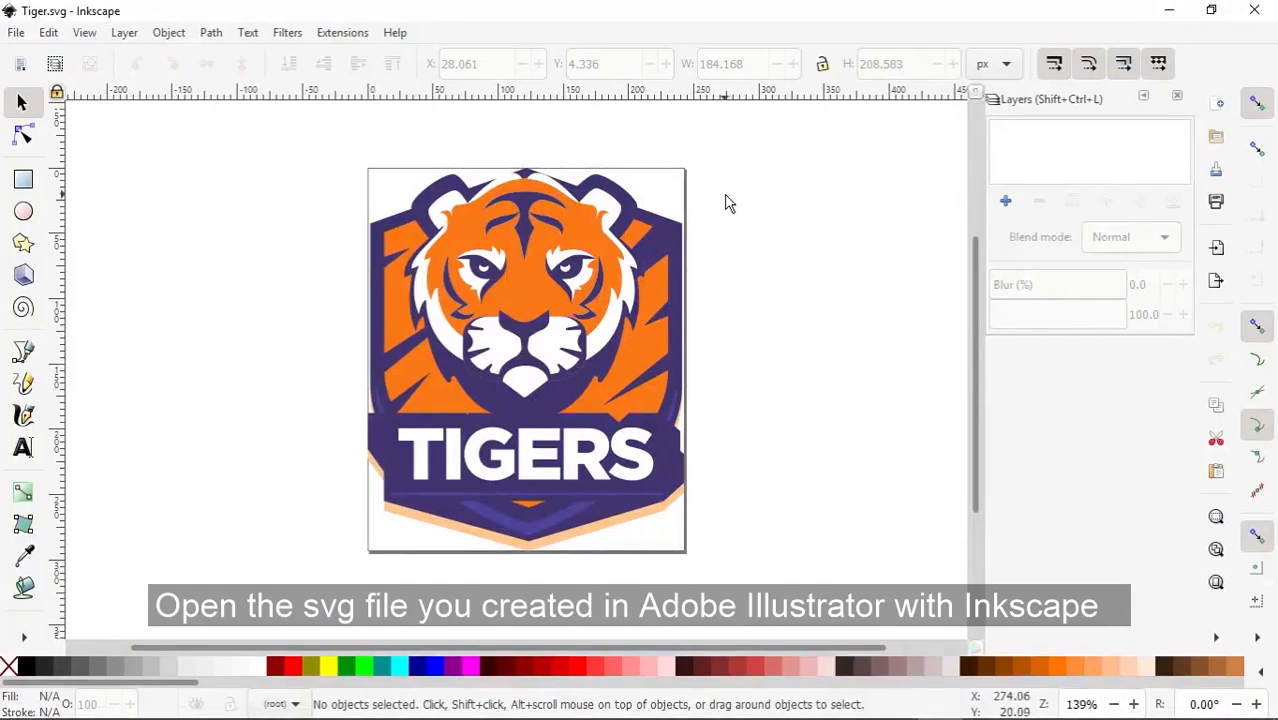
# - In Inkscape, add a layer named Tigers to Tiger.svg and cut all the logo artwork
pyautogui.click(1015, 203)
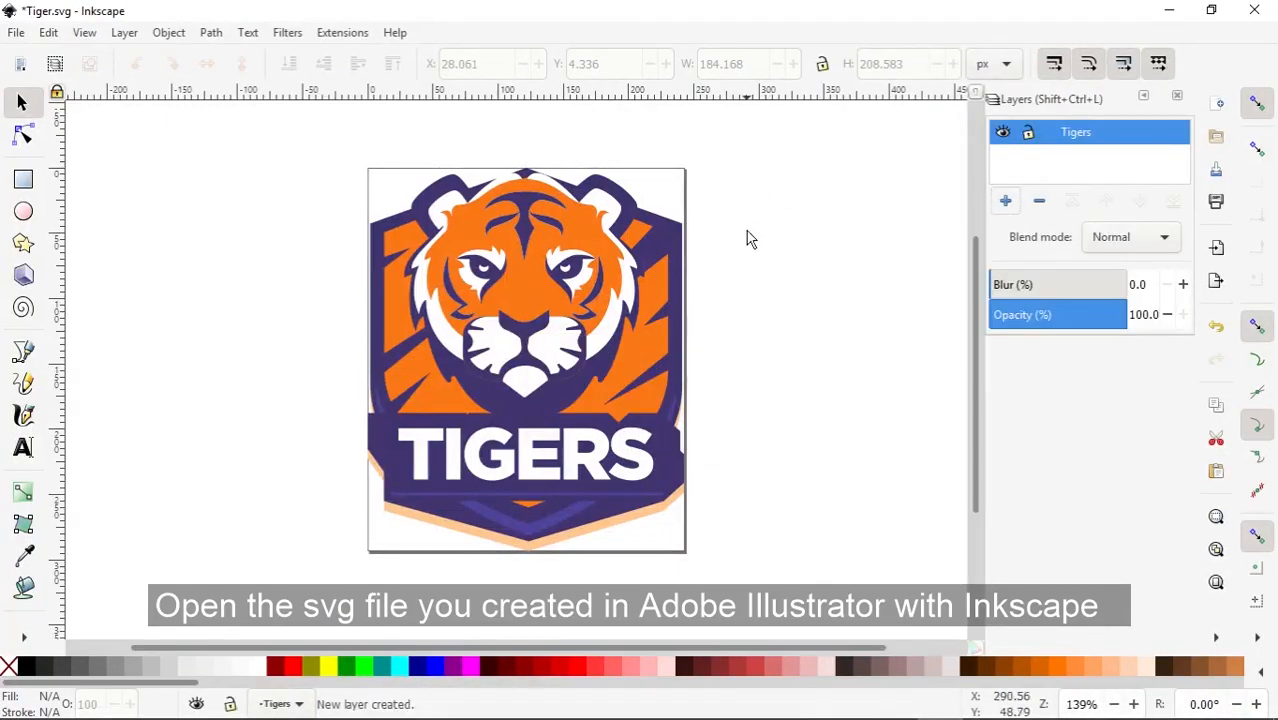
pyautogui.moveTo(746, 168); pyautogui.dragTo(320, 612)
pyautogui.rightClick(490, 305)
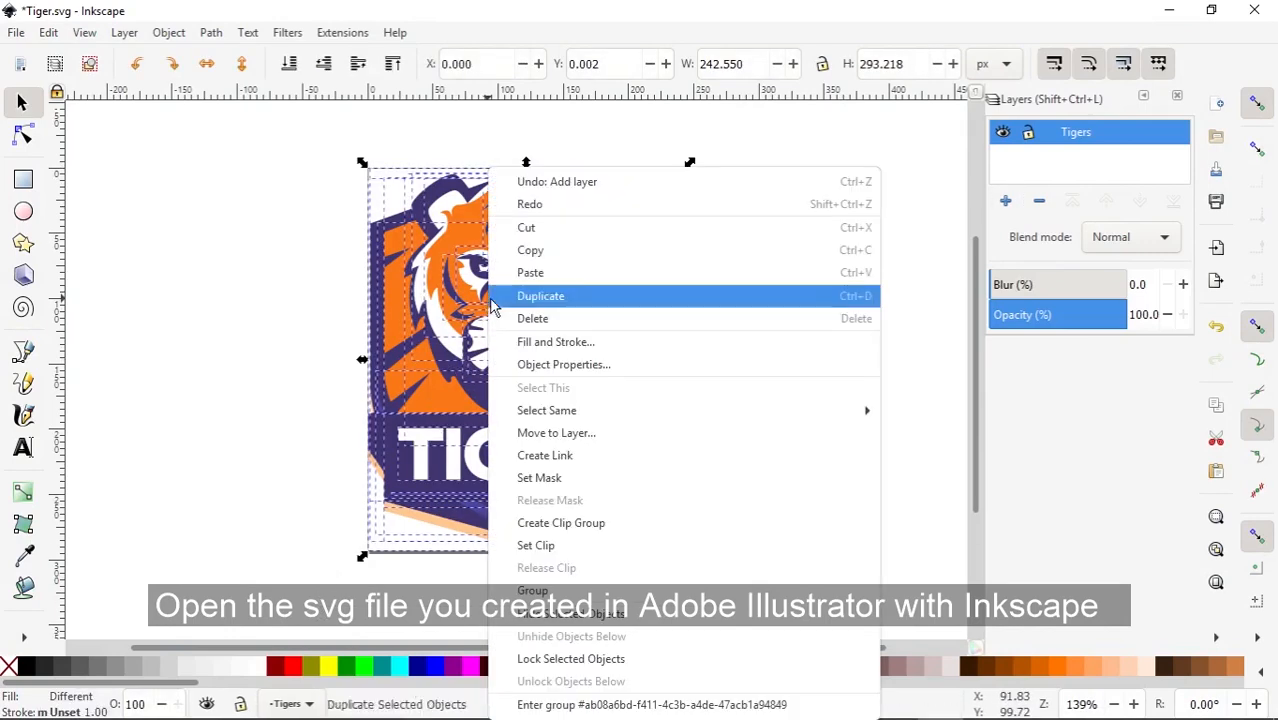
pyautogui.click(606, 231)
# - Paste the artwork in place on the Tigers layer and save the Tiger.svg file
pyautogui.click(48, 32)
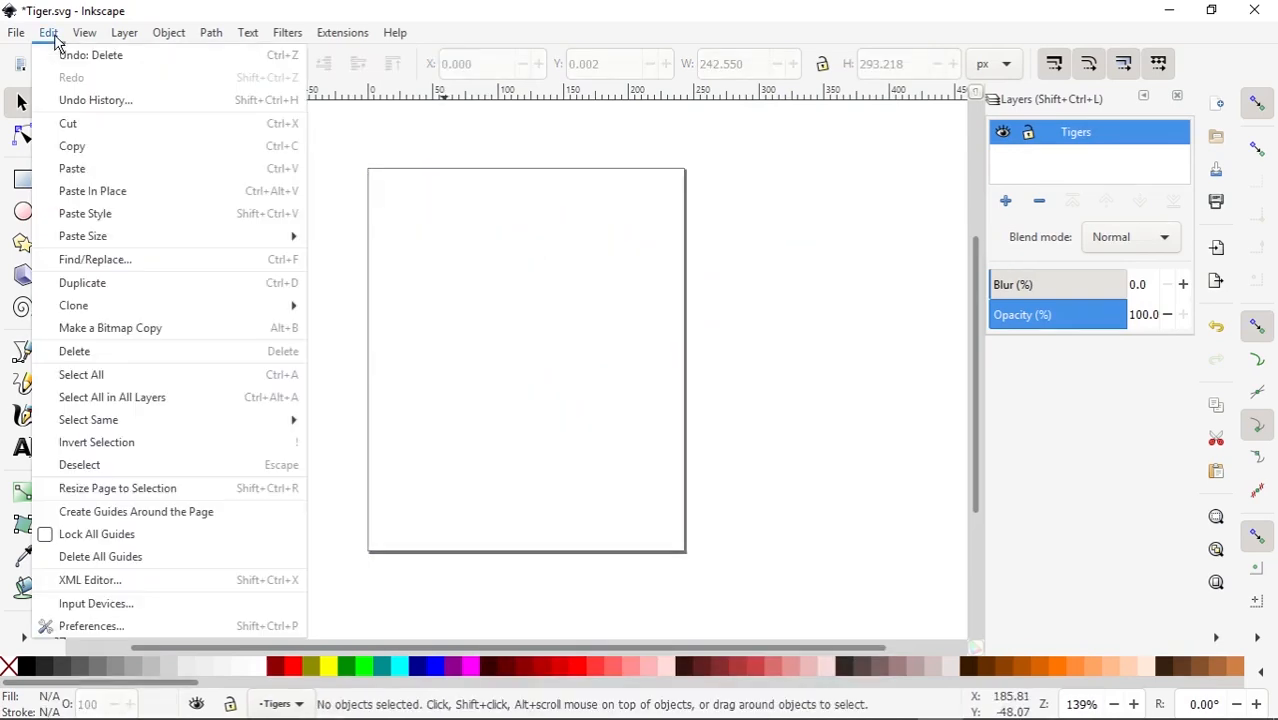
pyautogui.click(180, 191)
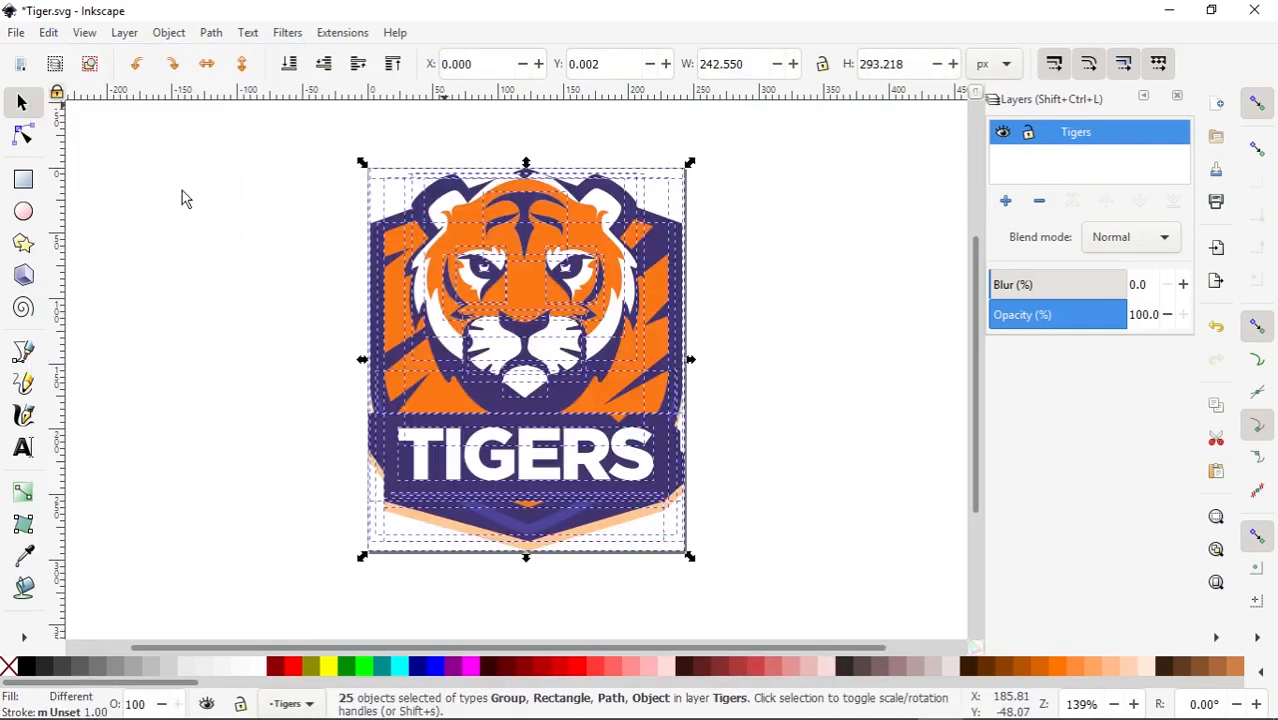
pyautogui.click(766, 362)
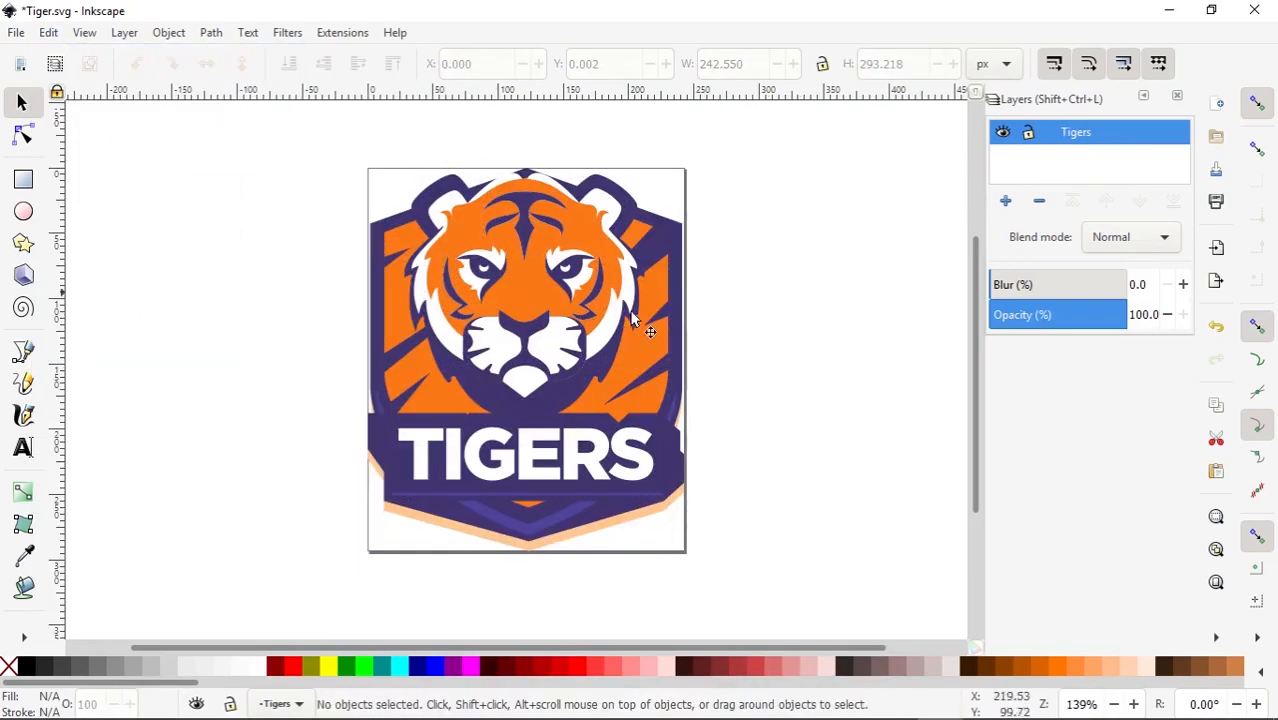
pyautogui.click(20, 36)
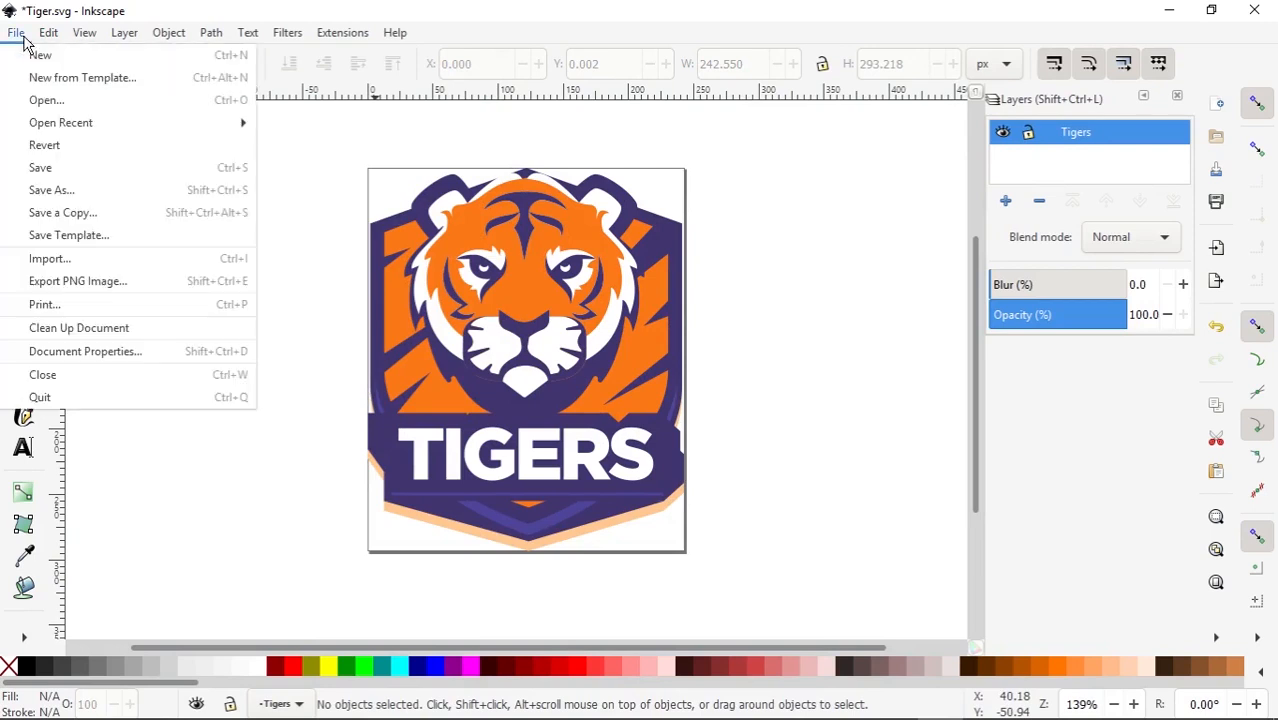
pyautogui.click(160, 177)
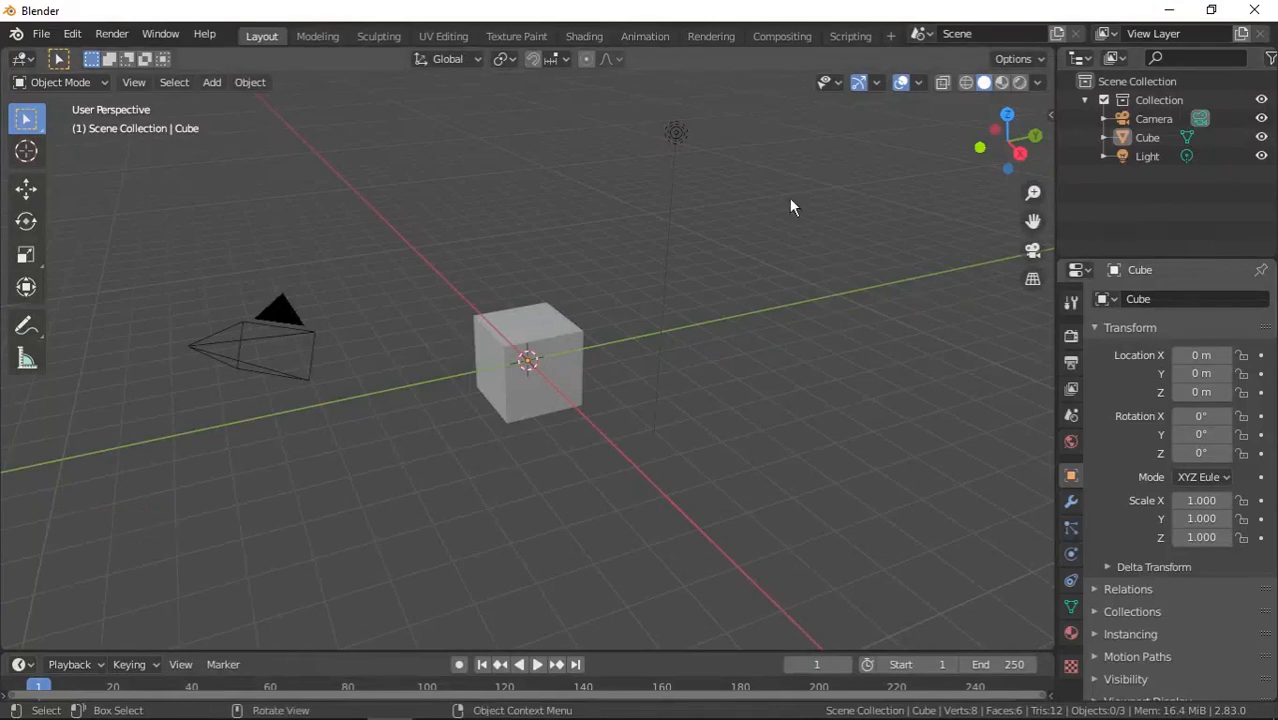
# - In Blender, delete the default camera, cube and light from the scene
pyautogui.moveTo(740, 124); pyautogui.dragTo(269, 438)
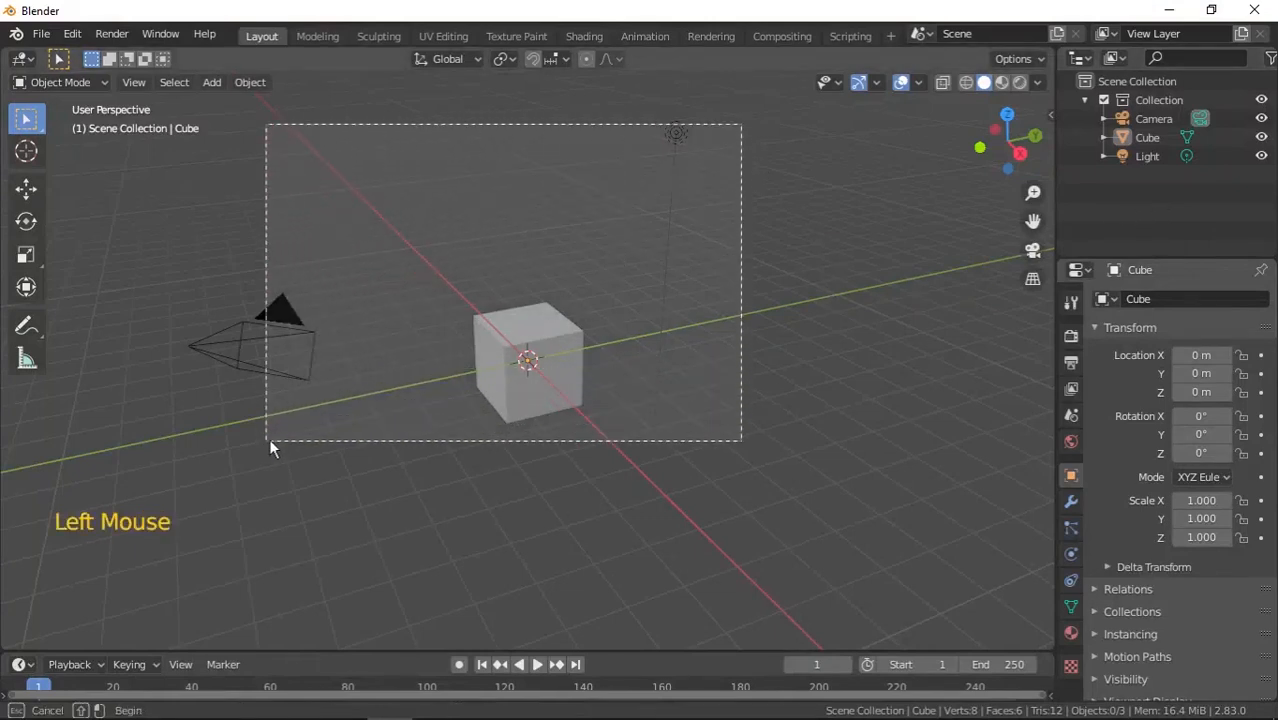
pyautogui.press('x')
pyautogui.click(603, 333)
# - Import Tiger.svg into the scene as Scalable Vector Graphics
pyautogui.click(42, 35)
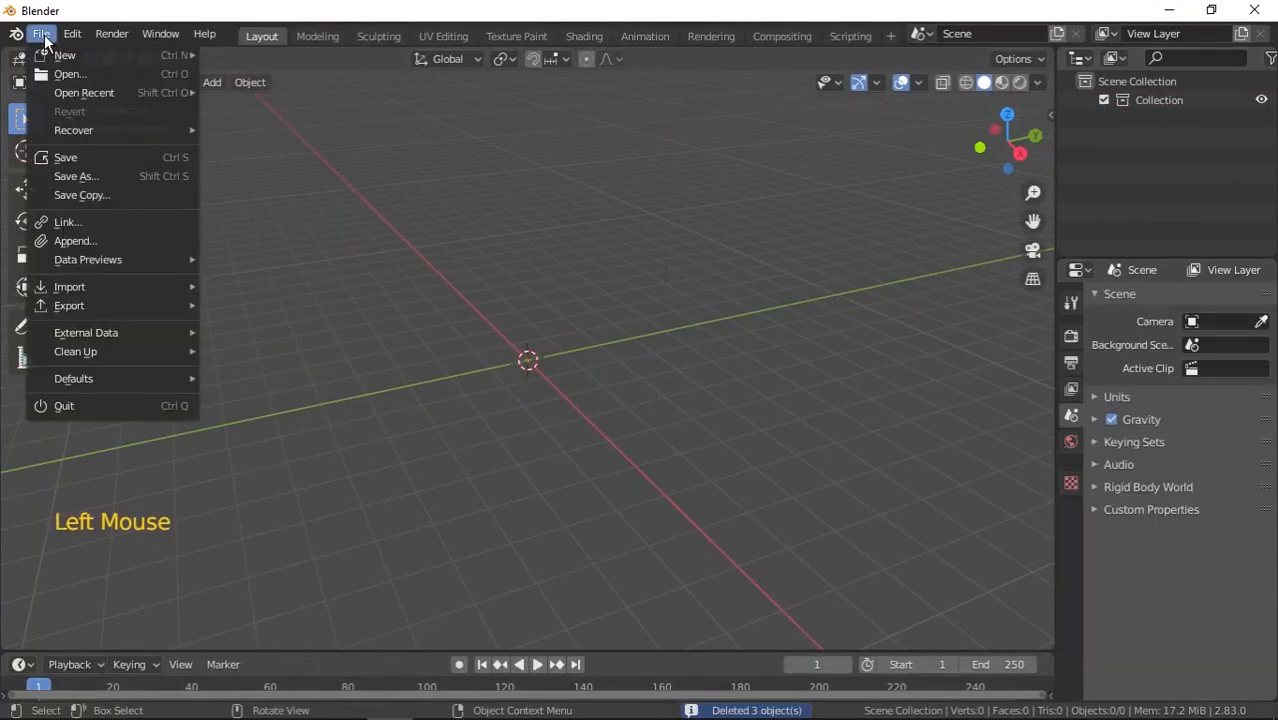
pyautogui.moveTo(153, 286)
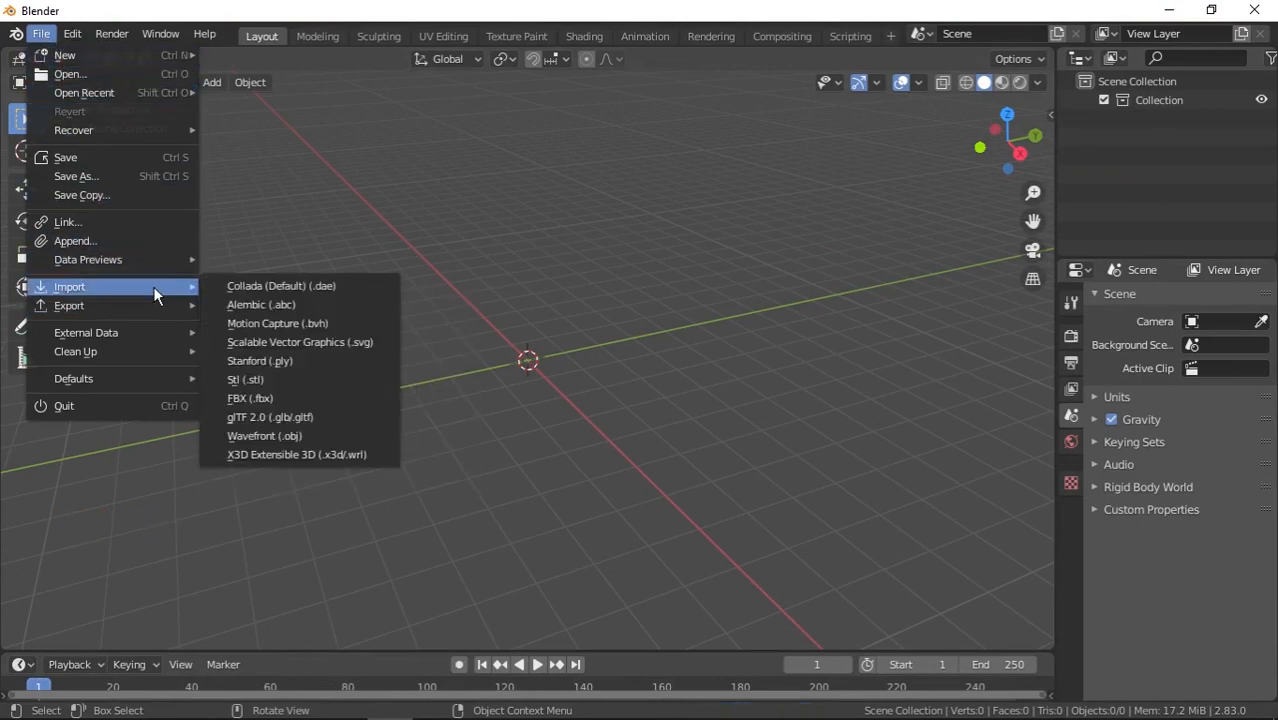
pyautogui.click(377, 343)
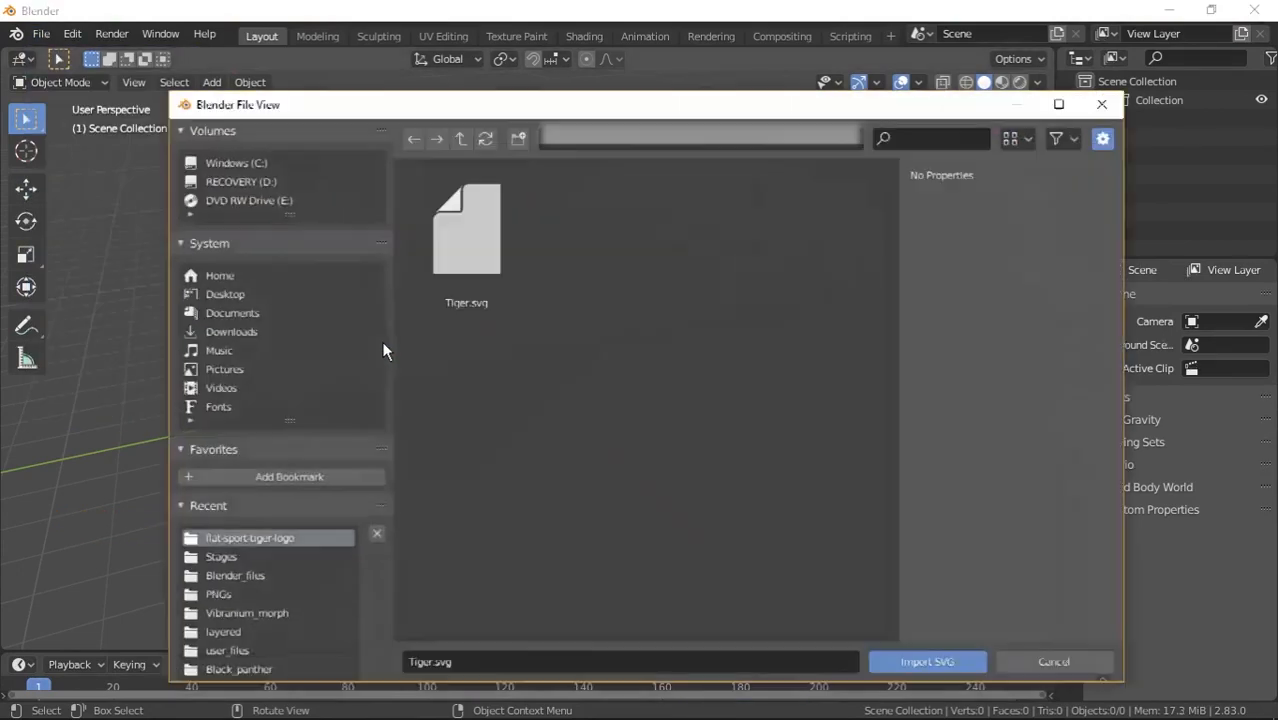
pyautogui.click(503, 252)
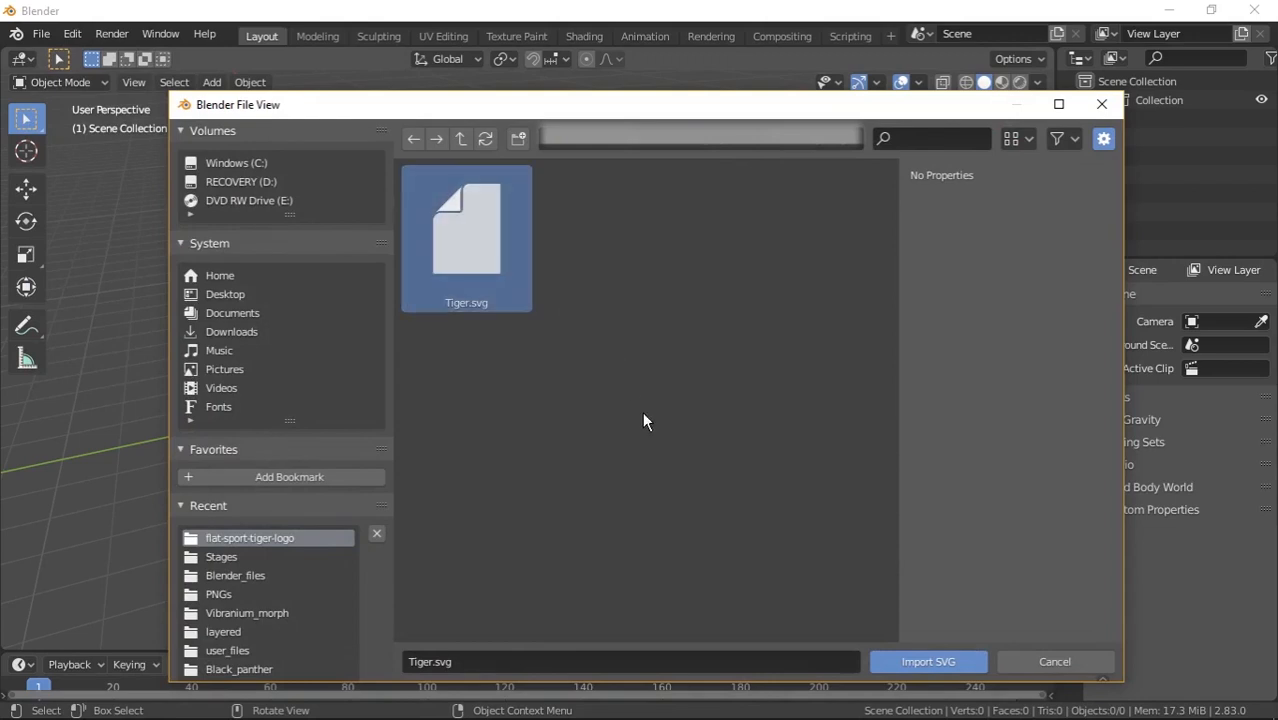
pyautogui.click(966, 662)
# - Examine the imported logo and its curves in an enlarged outliner, checking path8 and path18
pyautogui.scroll(11, 556, 380)
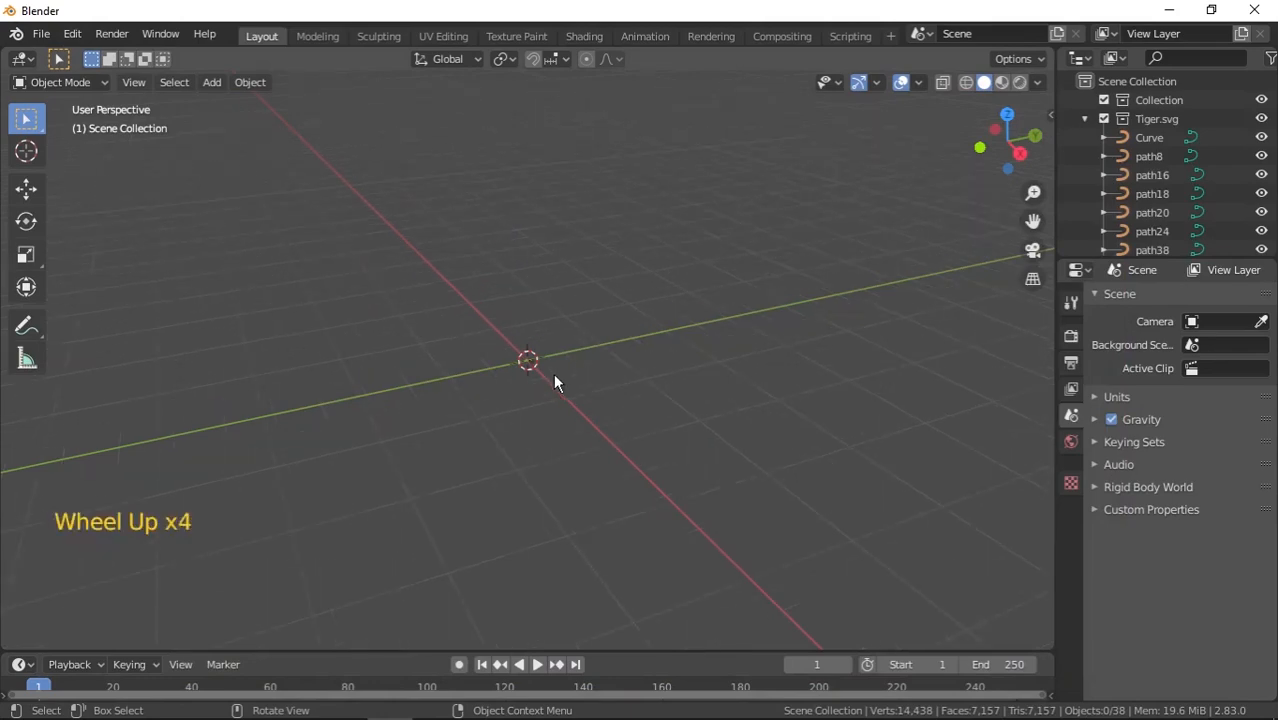
pyautogui.scroll(12, 590, 390)
pyautogui.keyDown('shift'); pyautogui.moveTo(656, 379); pyautogui.dragTo(700, 392, button='middle'); pyautogui.keyUp('shift')
pyautogui.moveTo(700, 392); pyautogui.dragTo(739, 359, button='middle')
pyautogui.moveTo(1165, 262); pyautogui.dragTo(1187, 492)
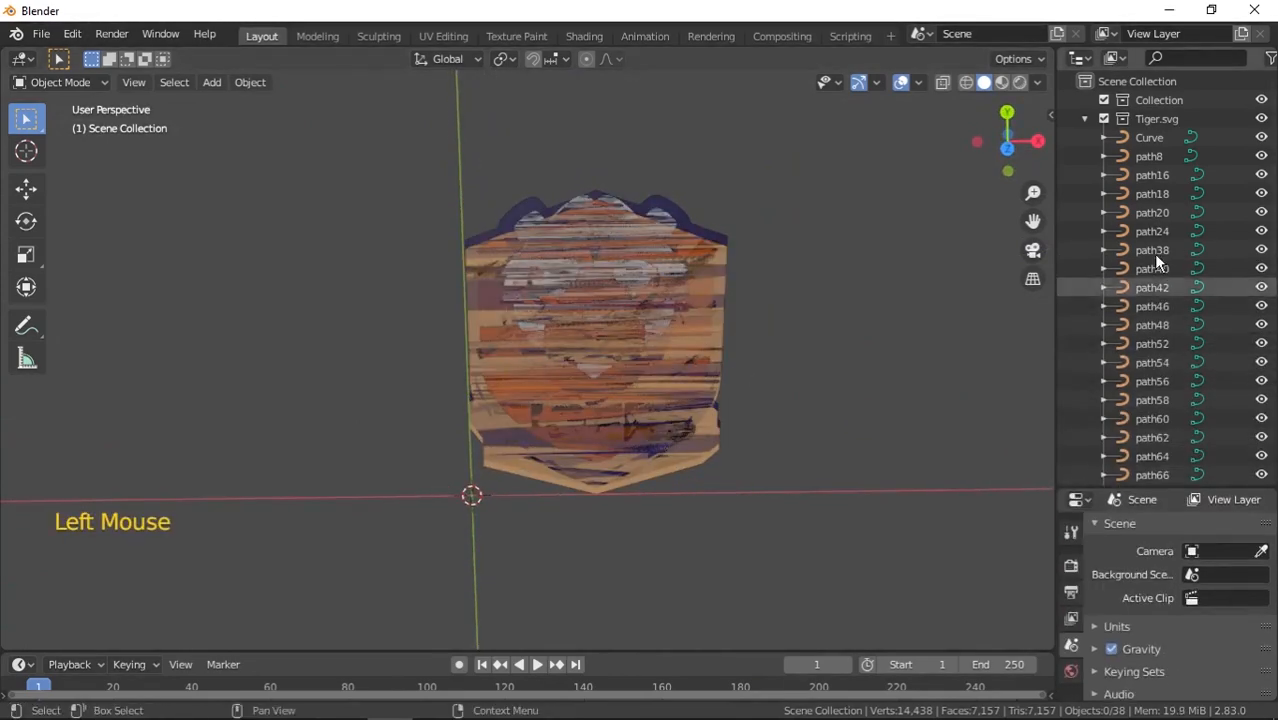
pyautogui.click(1150, 156)
pyautogui.click(1152, 193)
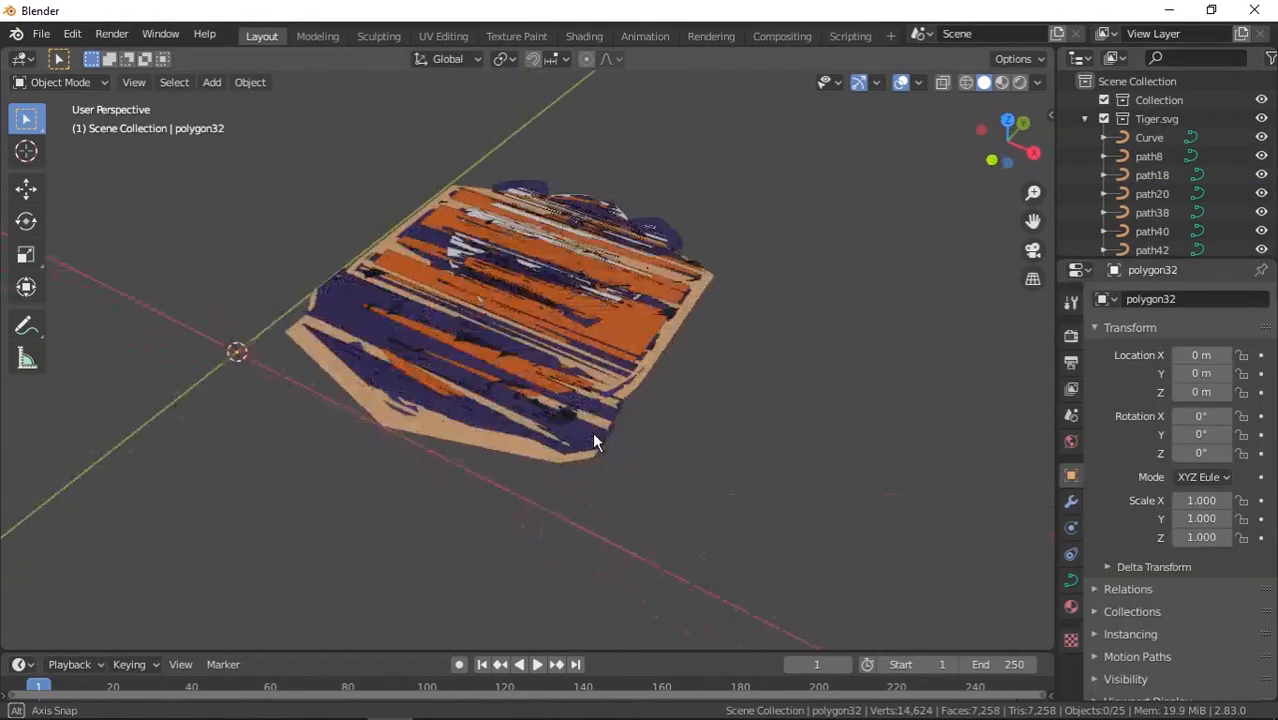
# - Set the 3D viewport's clip start to 0.001 m
pyautogui.moveTo(592, 432); pyautogui.dragTo(508, 500, button='middle')
pyautogui.scroll(3, 507, 497)
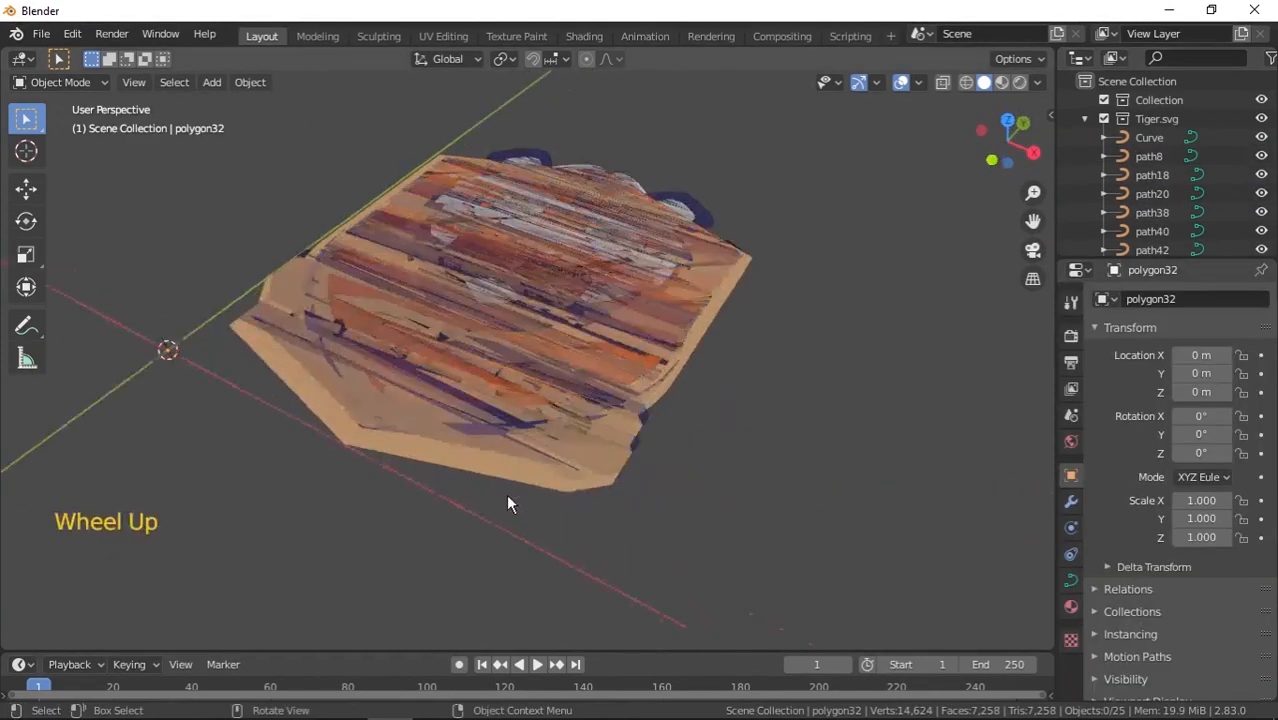
pyautogui.scroll(-1, 507, 497)
pyautogui.moveTo(507, 497)
pyautogui.mouseDown(button='middle')
pyautogui.moveTo(515, 470)
pyautogui.moveTo(526, 514)
pyautogui.mouseUp(button='middle')
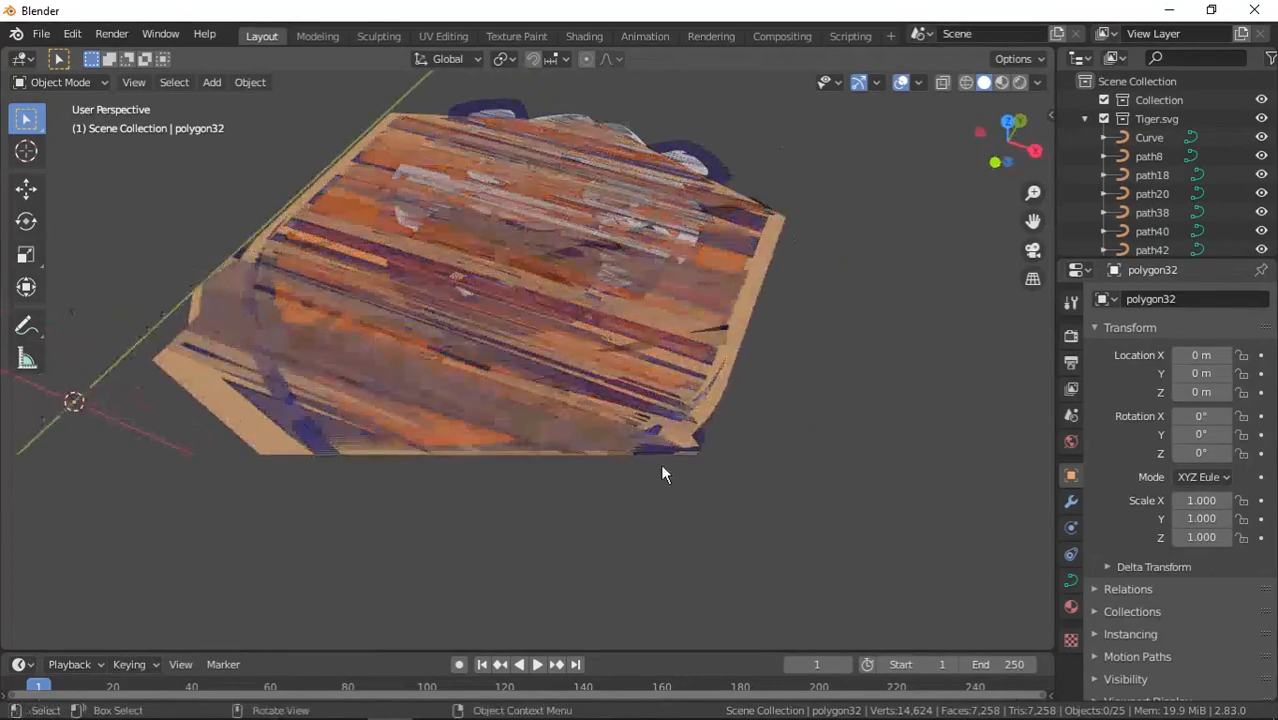
pyautogui.press('n')
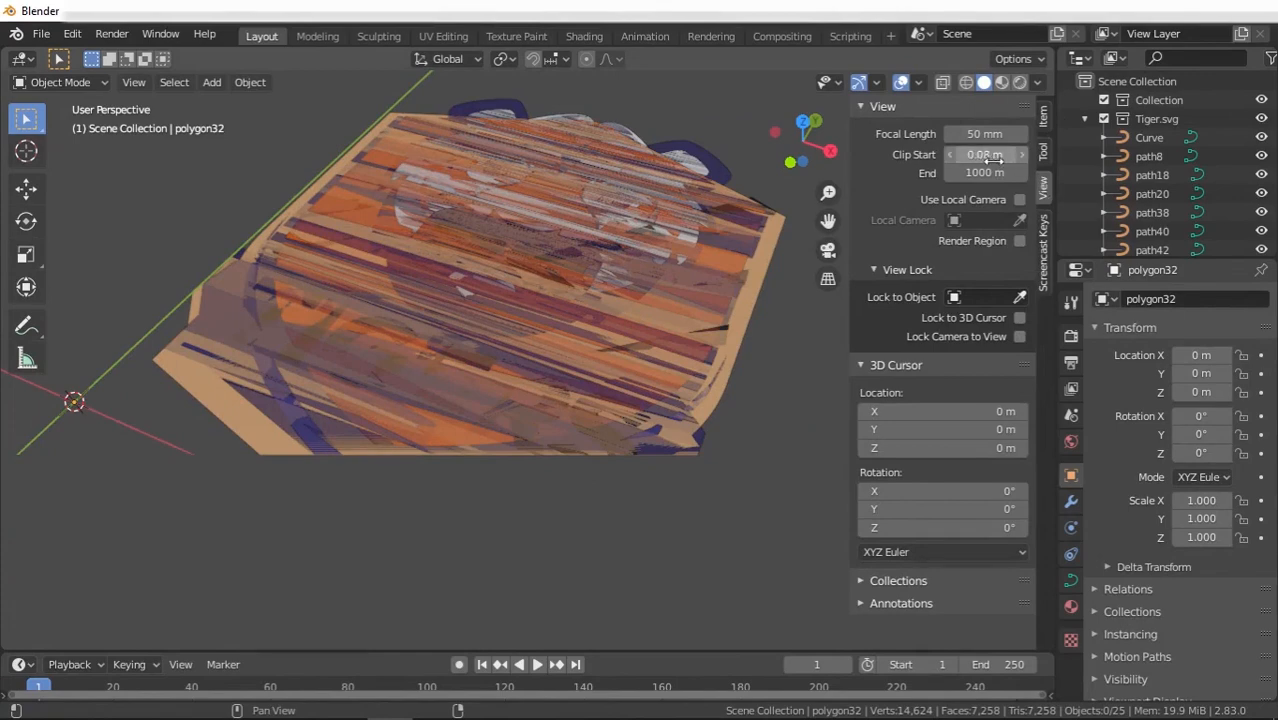
pyautogui.moveTo(985, 157)
pyautogui.mouseDown()
pyautogui.moveTo(965, 157)
pyautogui.moveTo(985, 157)
pyautogui.mouseUp()
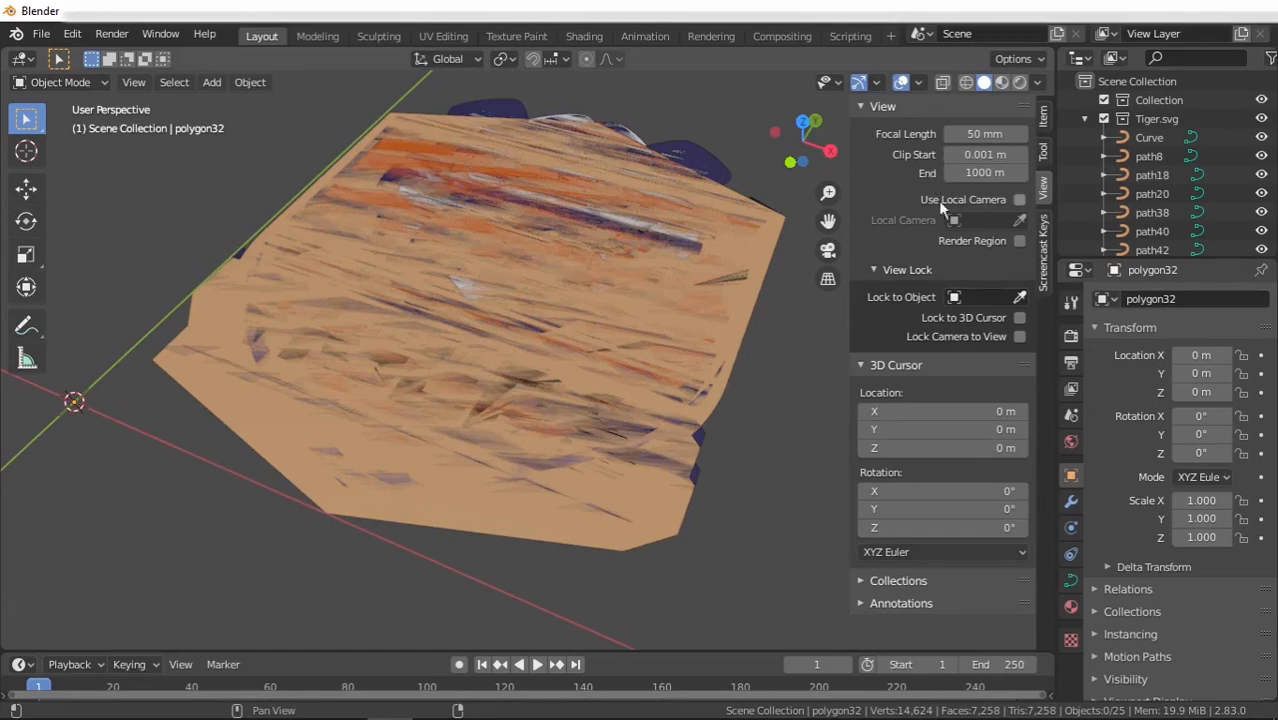
pyautogui.press('n')
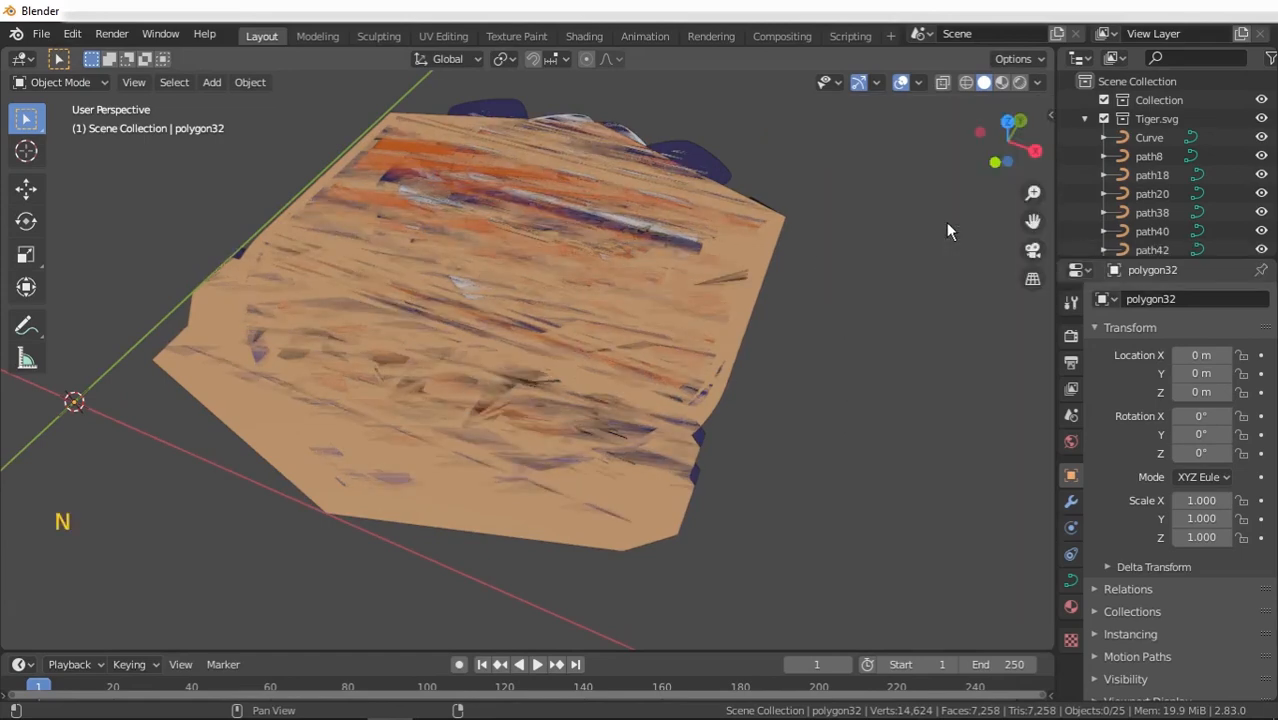
# - Move the tan shield curve path8 down along the Z axis by about 0.019 m
pyautogui.click(735, 430)
pyautogui.moveTo(733, 432)
pyautogui.mouseDown(button='middle')
pyautogui.moveTo(725, 392)
pyautogui.moveTo(717, 408)
pyautogui.moveTo(728, 410)
pyautogui.mouseUp(button='middle')
pyautogui.press('g')
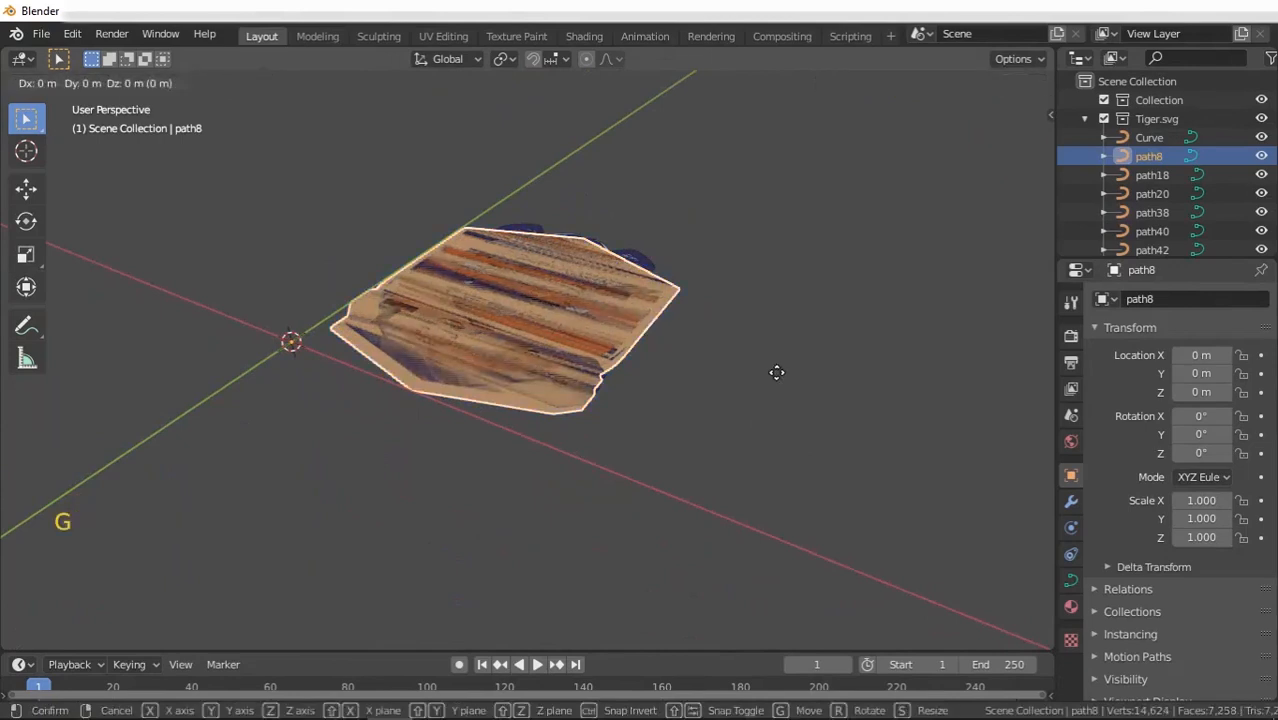
pyautogui.press('z')
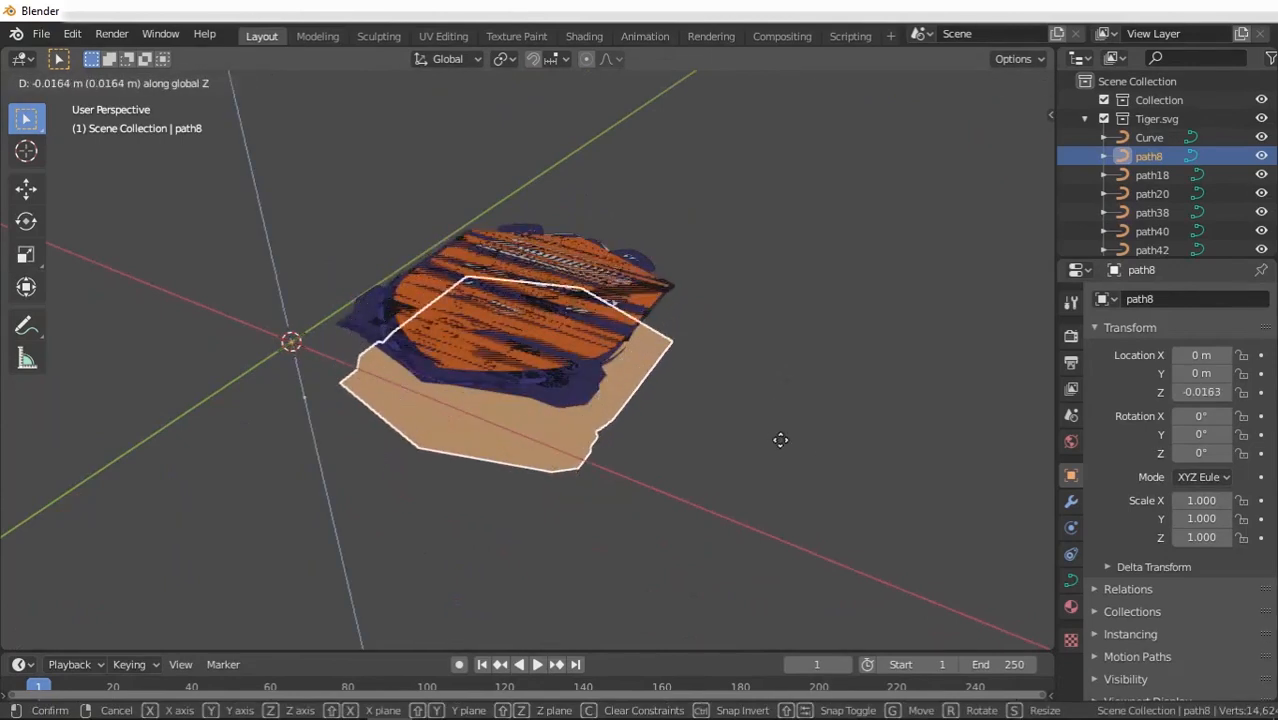
pyautogui.click(786, 440)
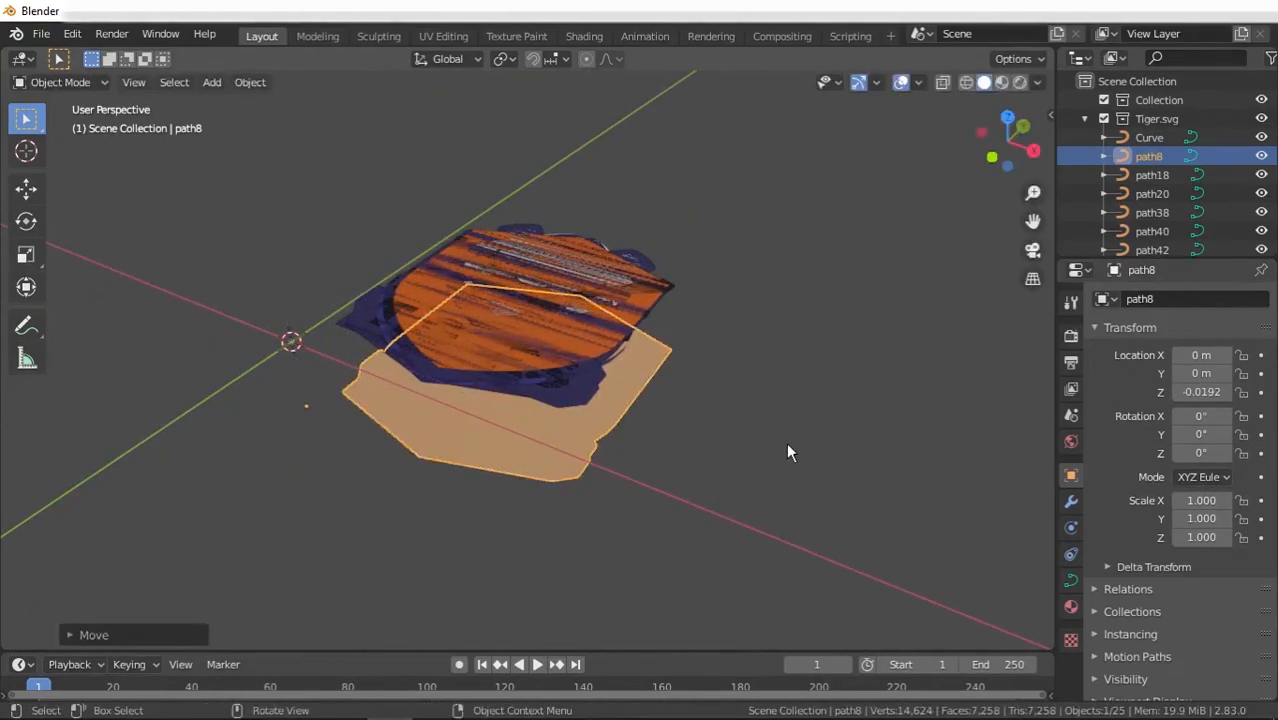
# - Rename the tan shield curve path8 as shield_backing
pyautogui.moveTo(786, 442); pyautogui.dragTo(755, 412, button='middle')
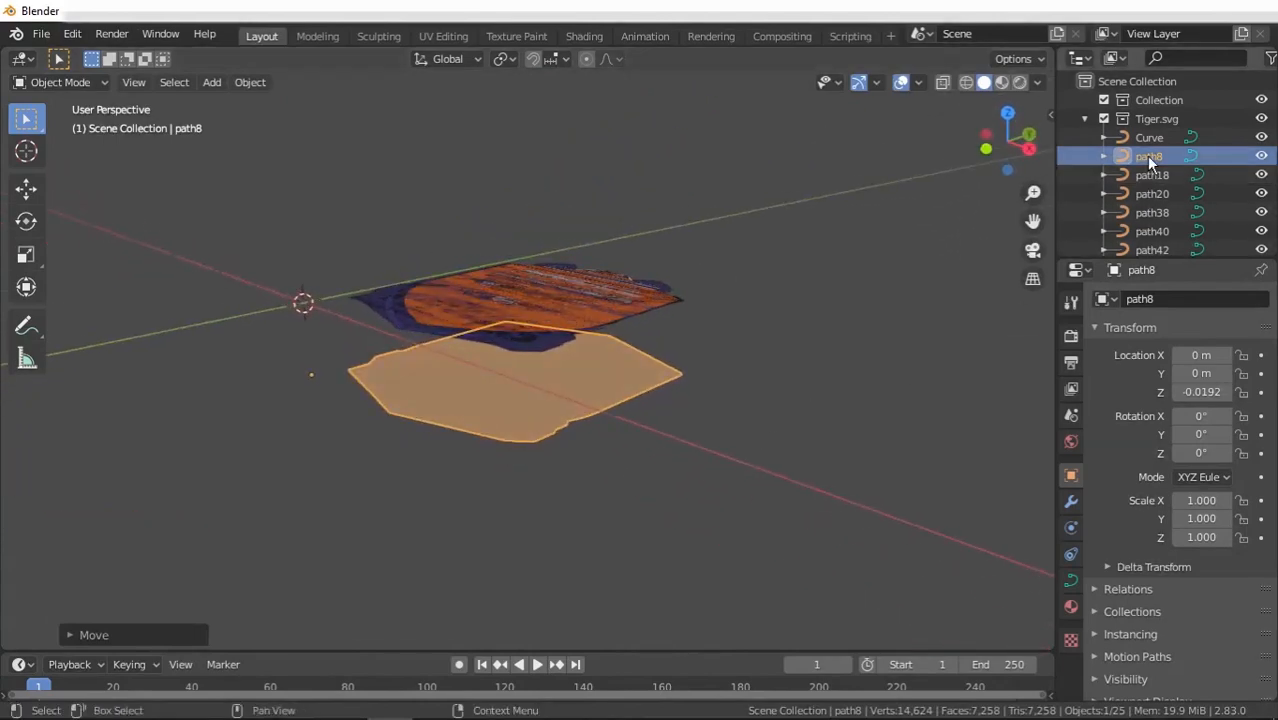
pyautogui.tripleClick(1147, 156)
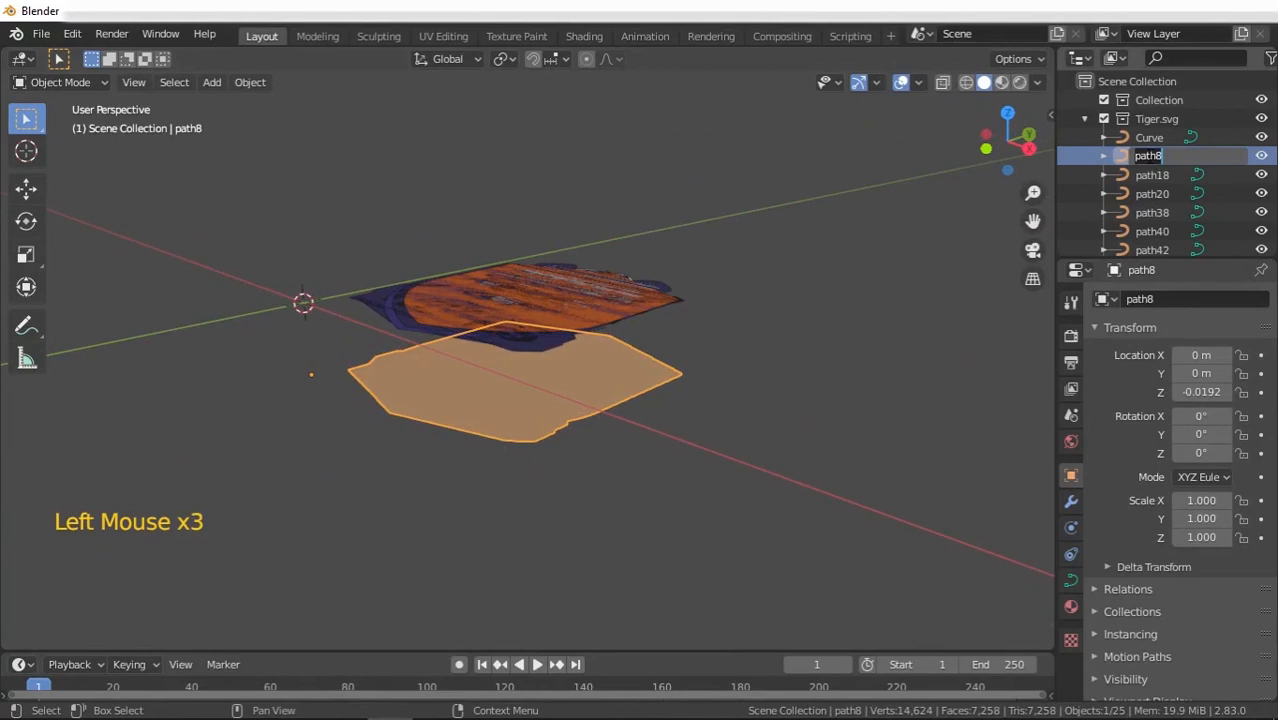
pyautogui.write('sh')
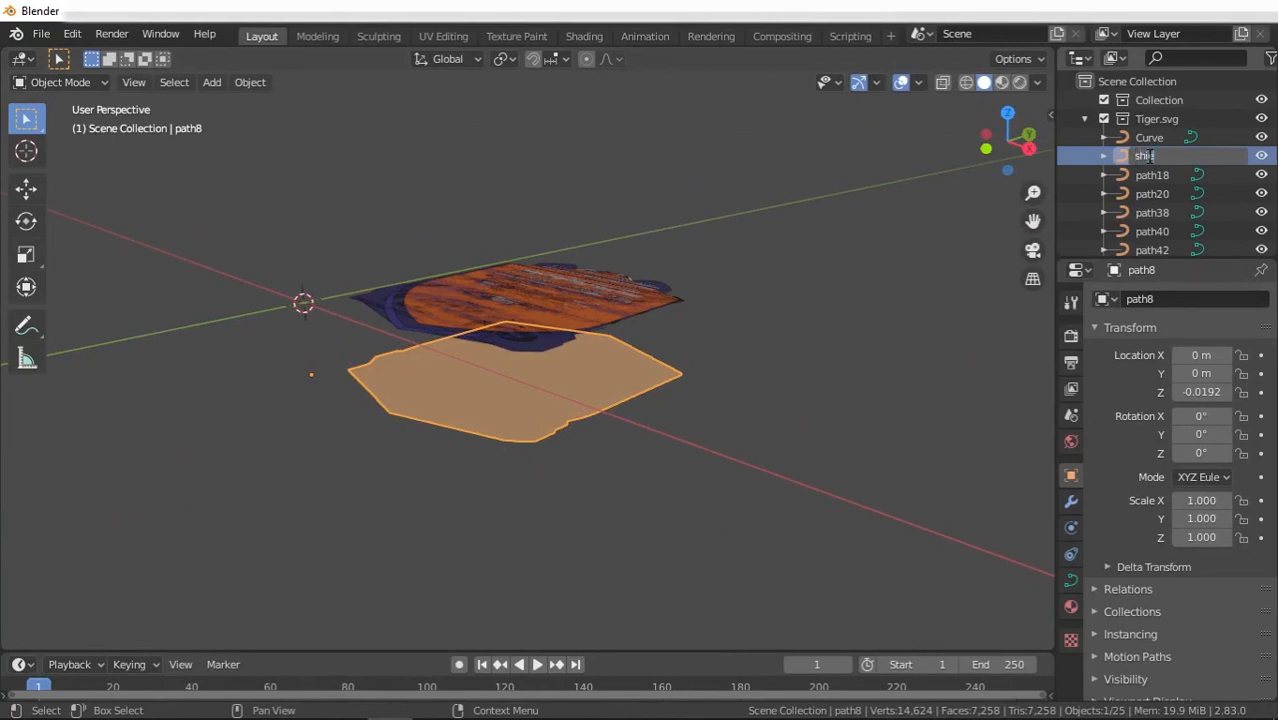
pyautogui.write('ield')
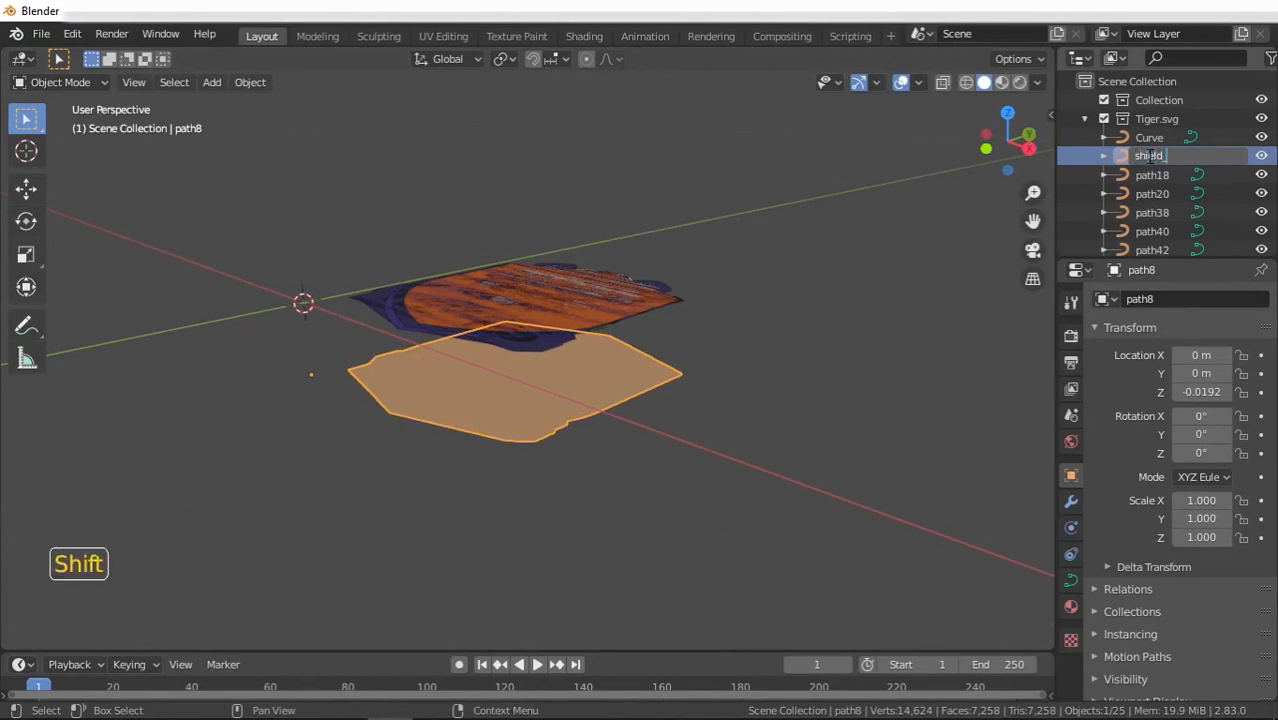
pyautogui.write('_backing')
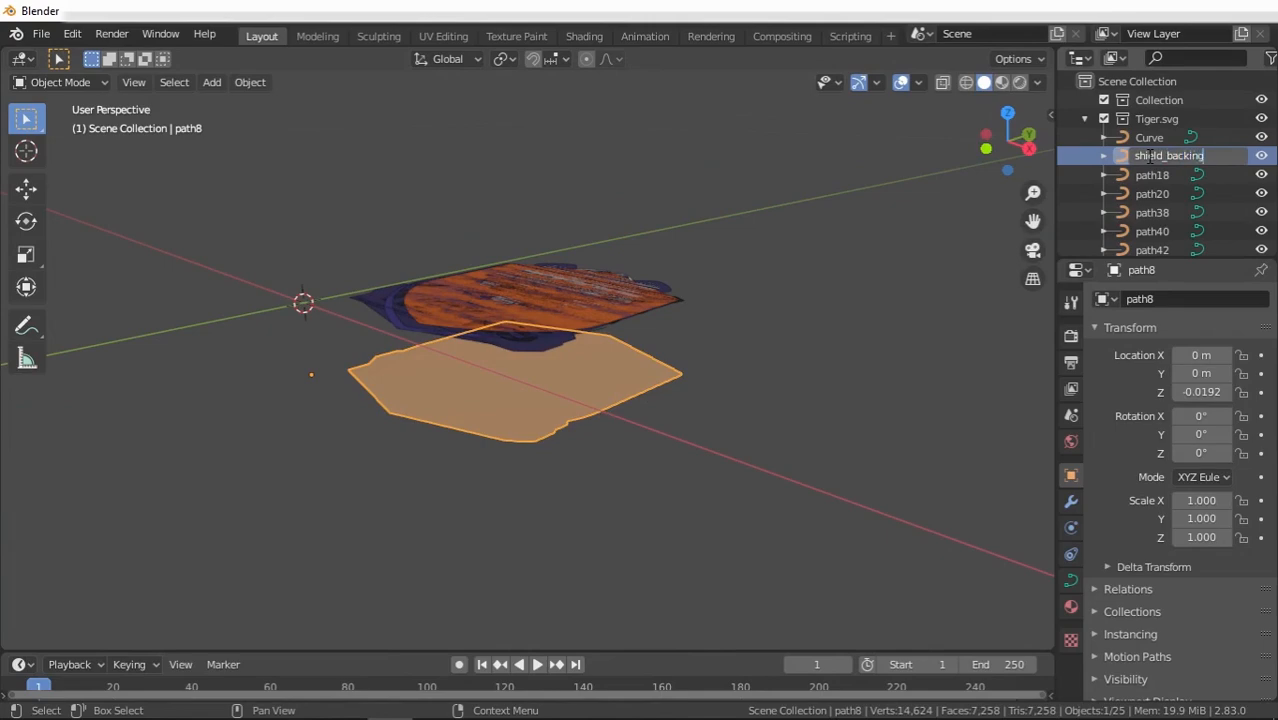
pyautogui.press('Return')
# - Move the blue shield curve polygon10 down along the Z axis by about 0.016 m, just above the tan backing
pyautogui.click(513, 448)
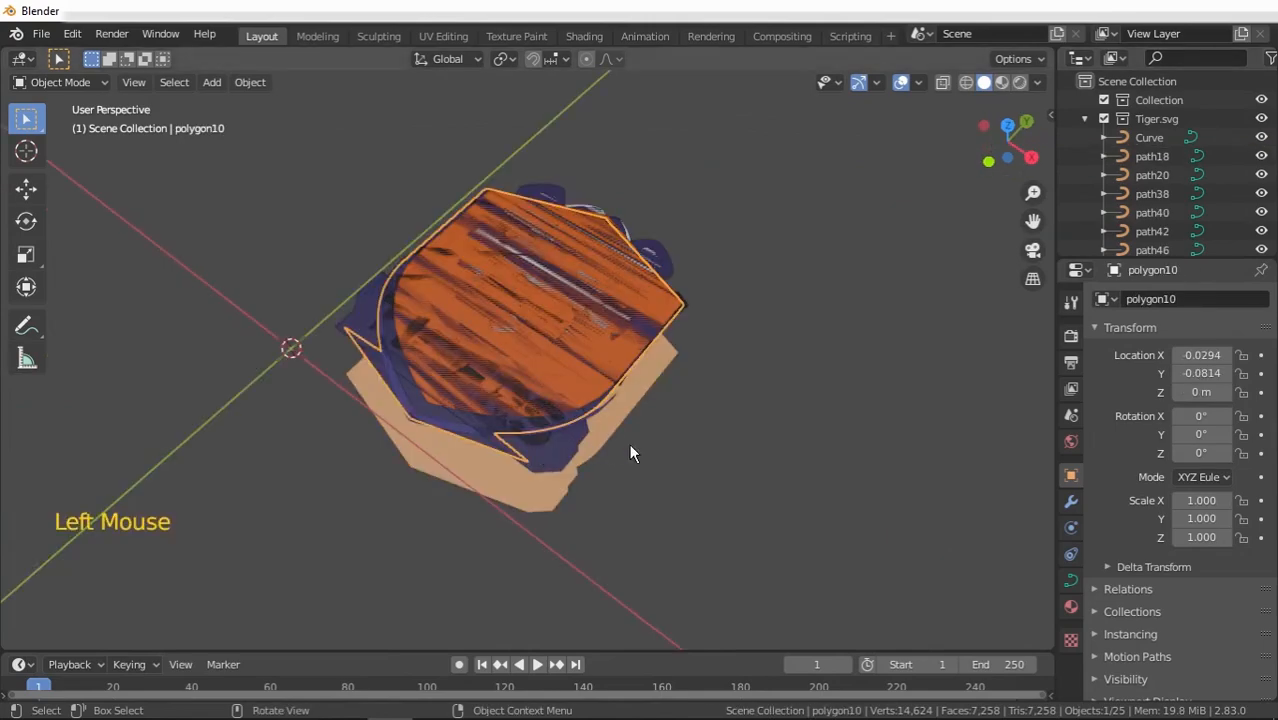
pyautogui.moveTo(630, 446); pyautogui.dragTo(642, 366, button='middle')
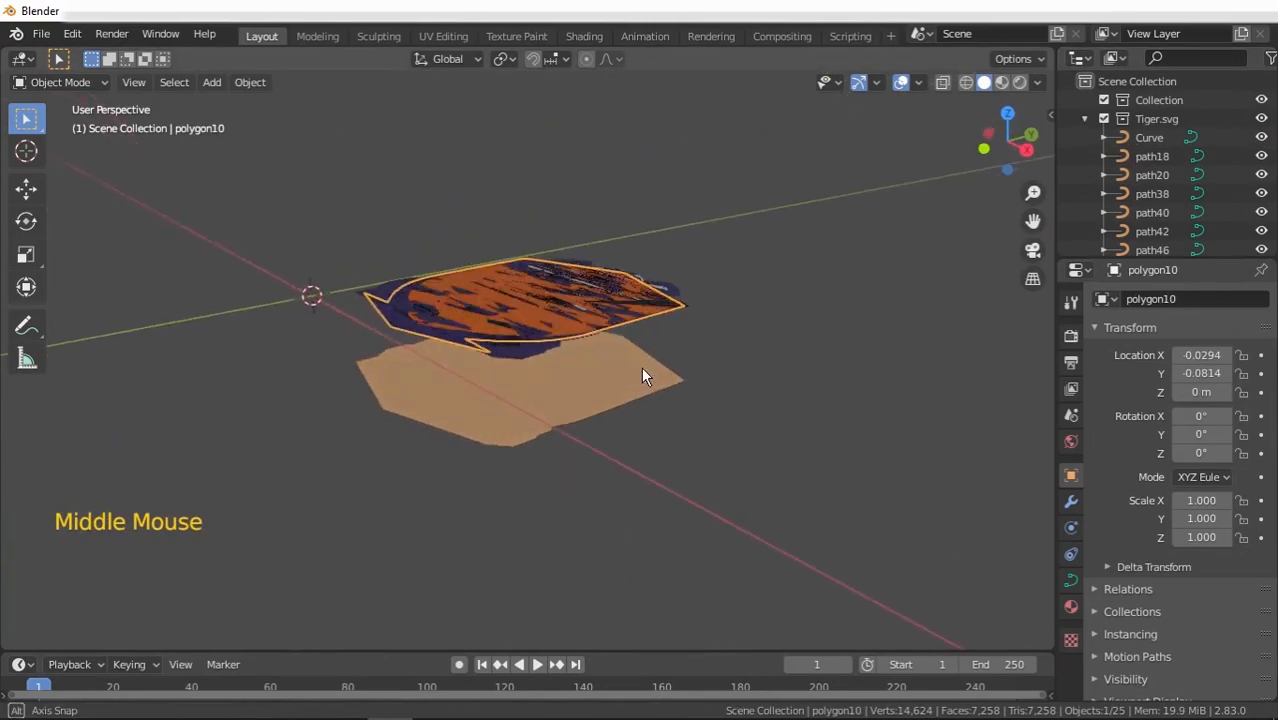
pyautogui.press('g')
pyautogui.press('z')
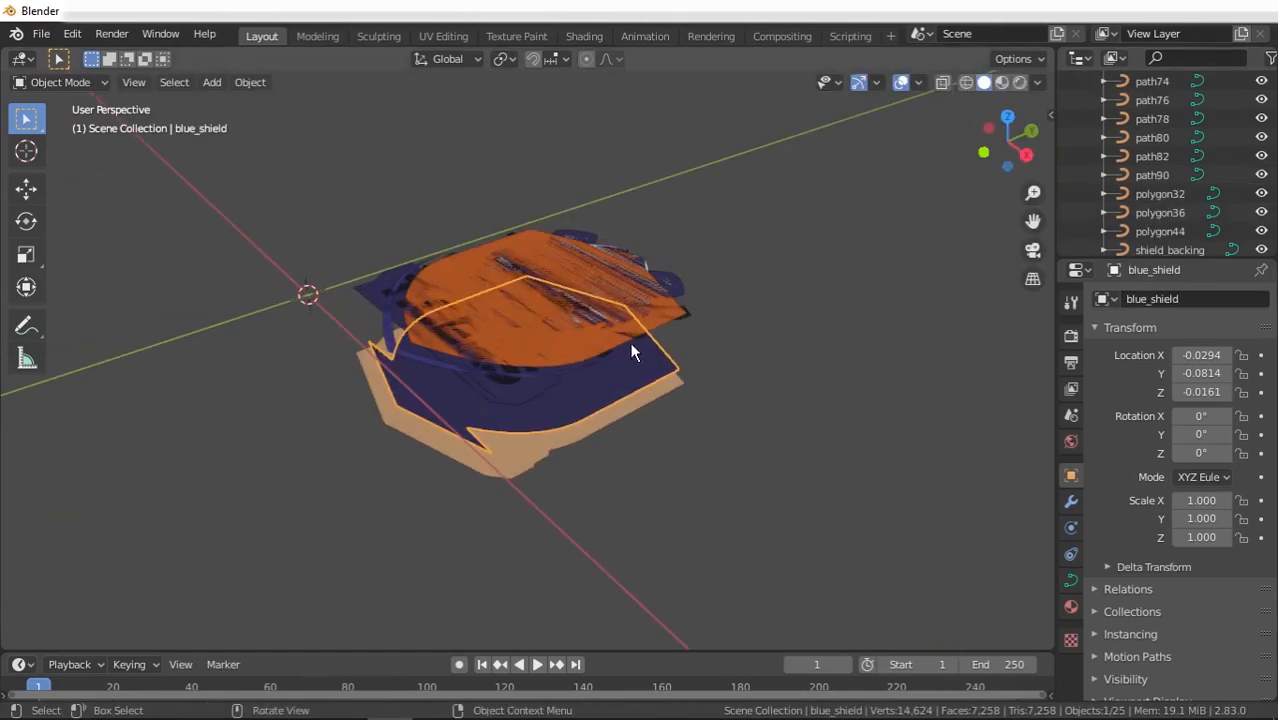
# - Select another curve in the stacked logo and expand the LOGO_layers.svg collection to review its objects
pyautogui.moveTo(630, 345); pyautogui.dragTo(657, 360, button='middle')
pyautogui.click(419, 368)
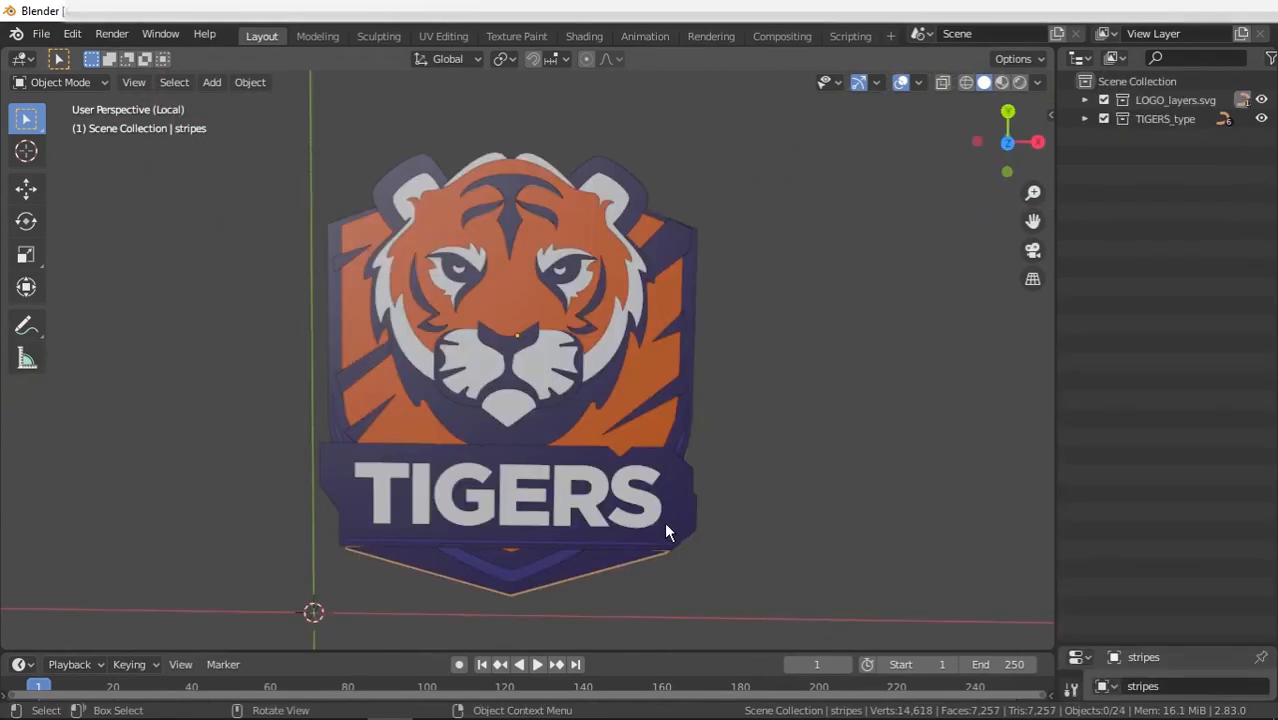
pyautogui.click(1085, 100)
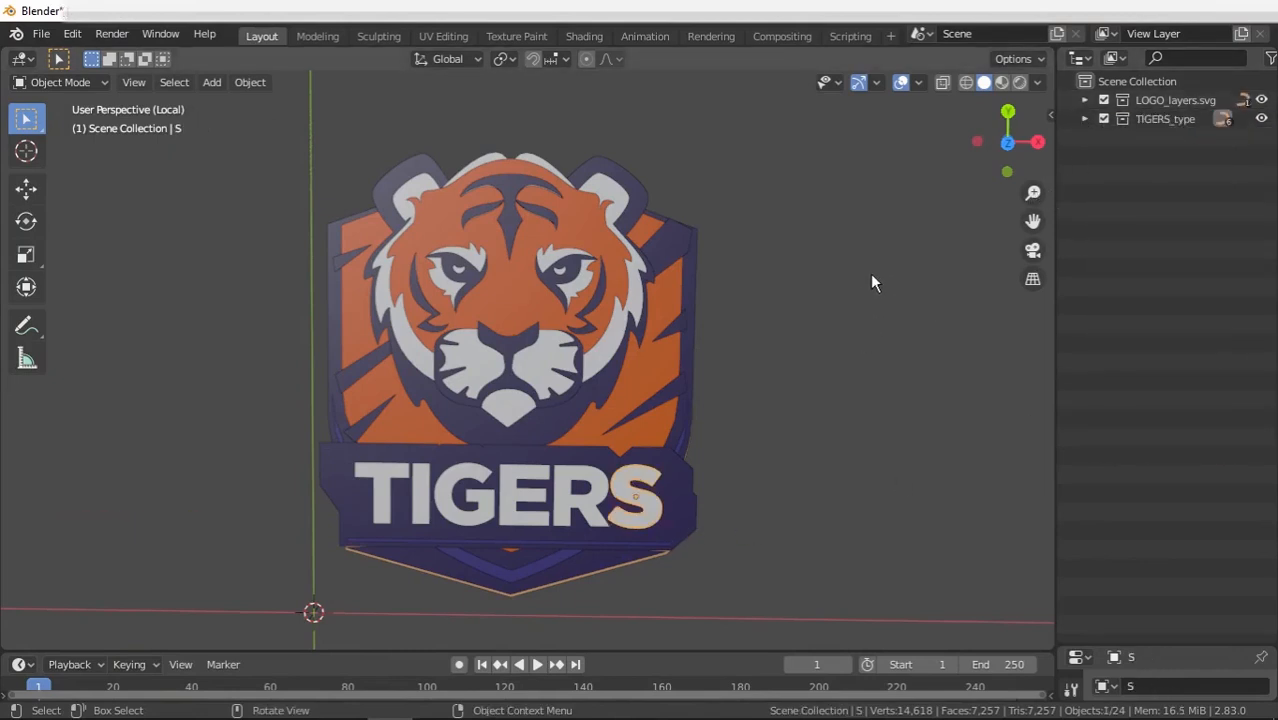
# - Expand the LOGO_layers.svg collection's object list and select the tan shield_backing curve
pyautogui.click(1085, 100)
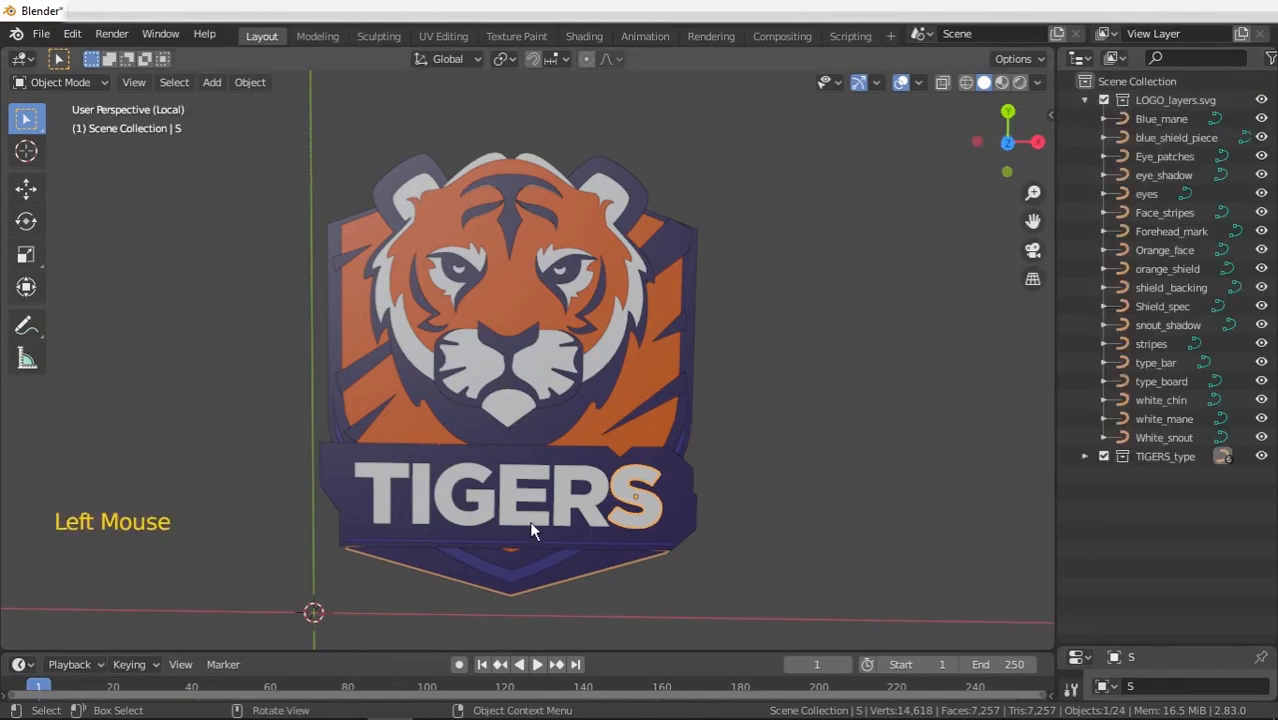
pyautogui.moveTo(619, 567); pyautogui.dragTo(781, 389, button='middle')
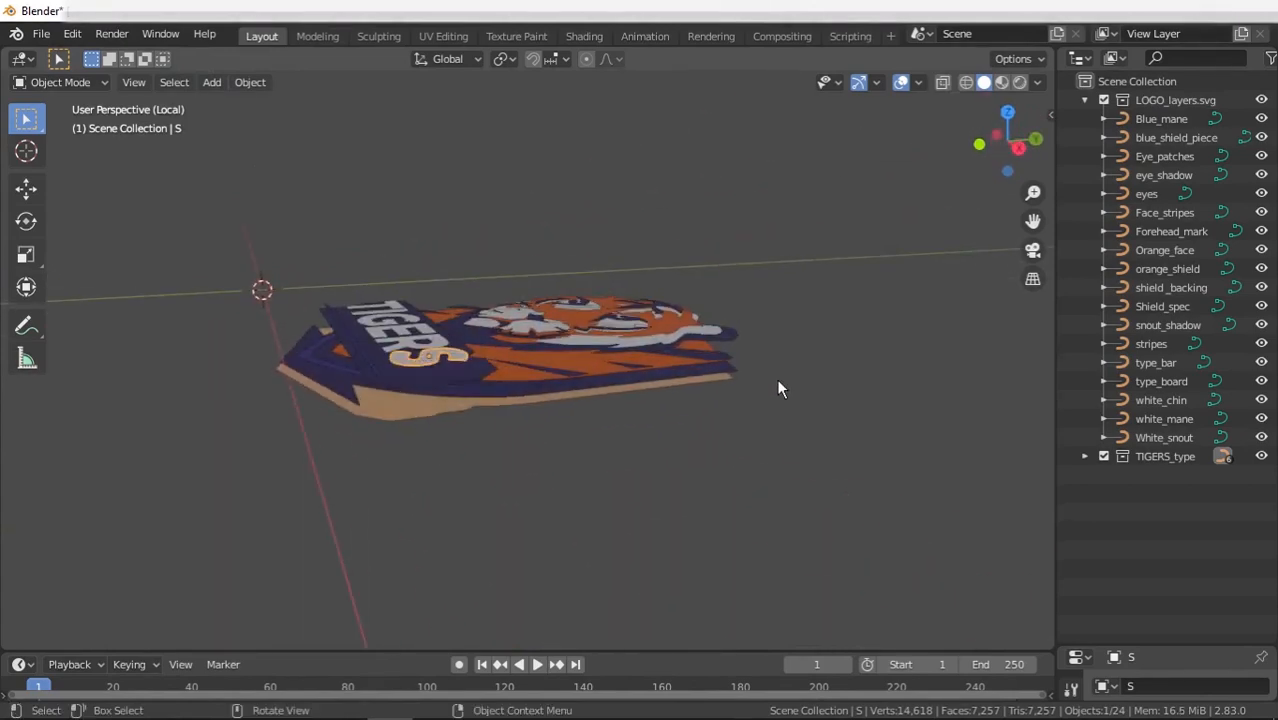
pyautogui.click(446, 420)
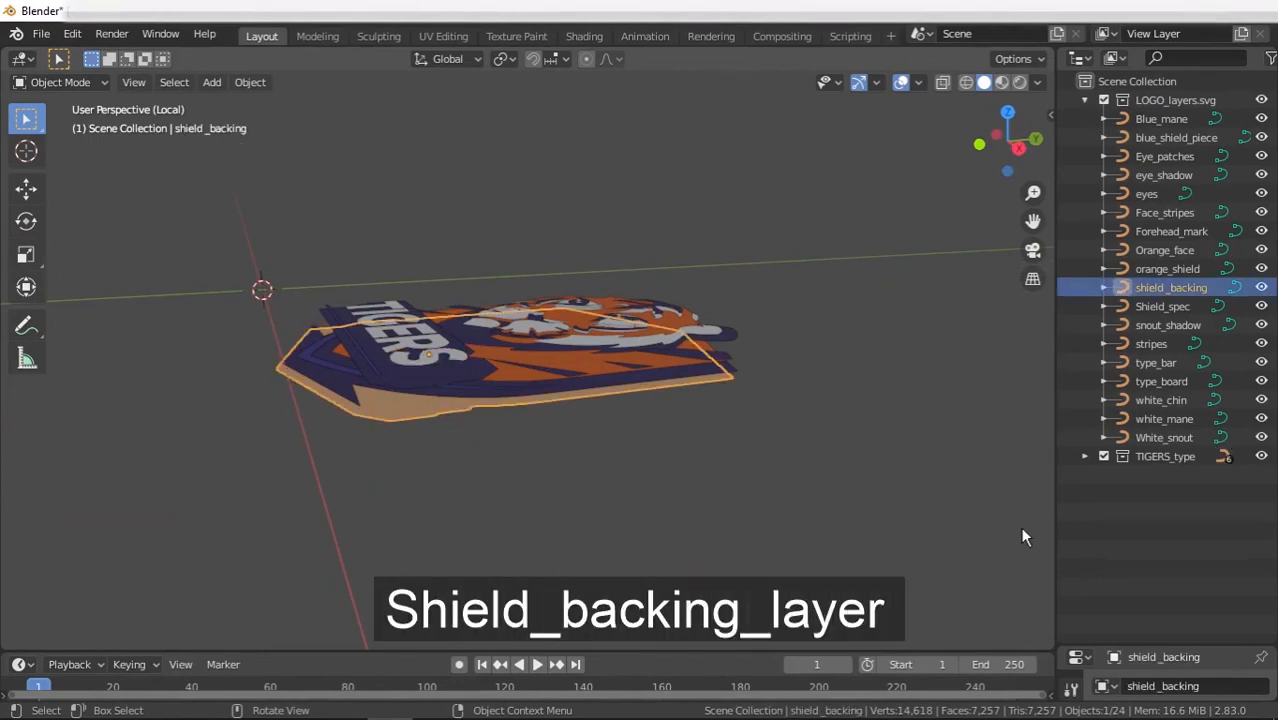
# - Reveal the shield_backing curve's geometry settings and set its extrusion to 0.002 m
pyautogui.moveTo(1152, 642); pyautogui.dragTo(1144, 250)
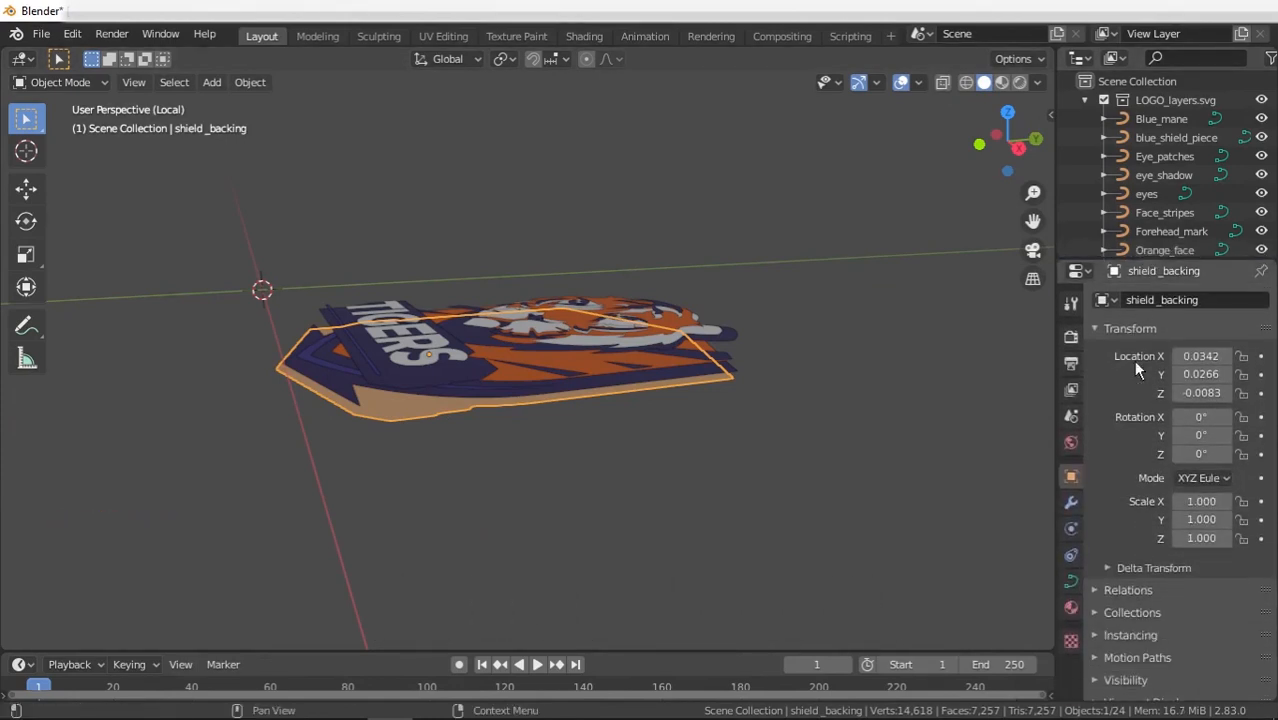
pyautogui.click(1071, 584)
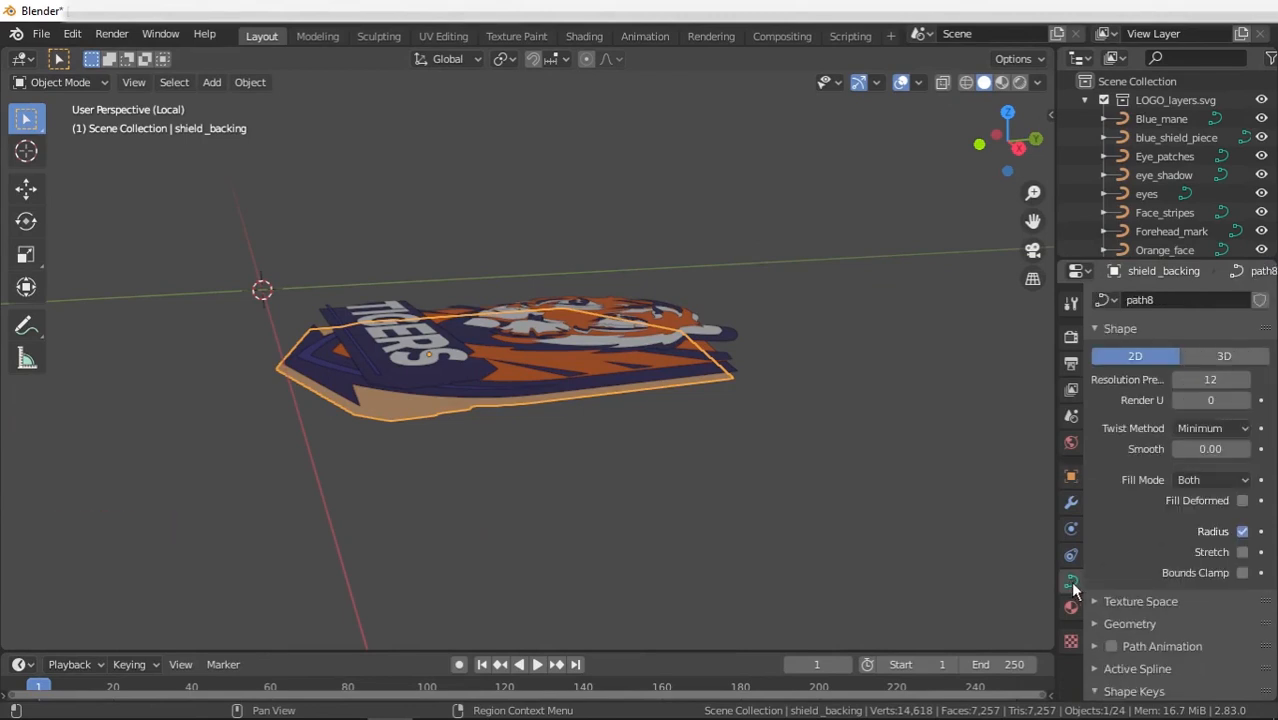
pyautogui.click(1125, 623)
pyautogui.scroll(-2, 1130, 590)
pyautogui.scroll(-5, 1130, 561)
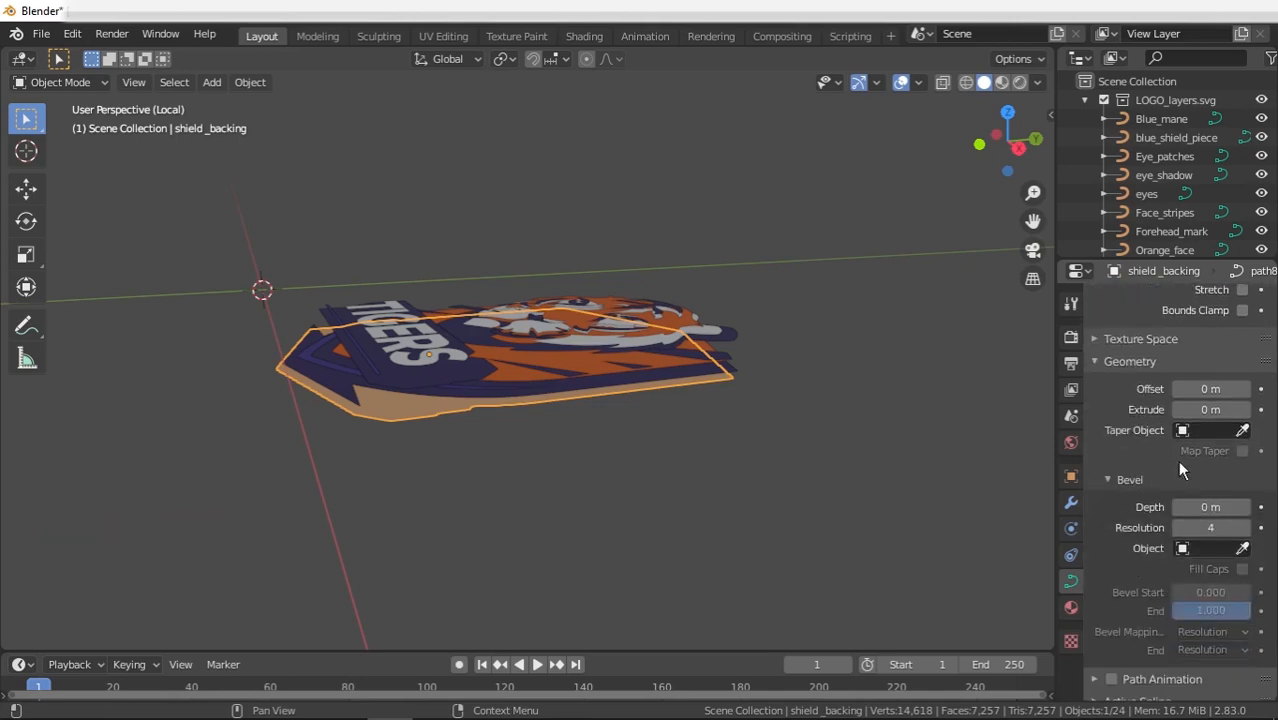
pyautogui.click(1210, 409)
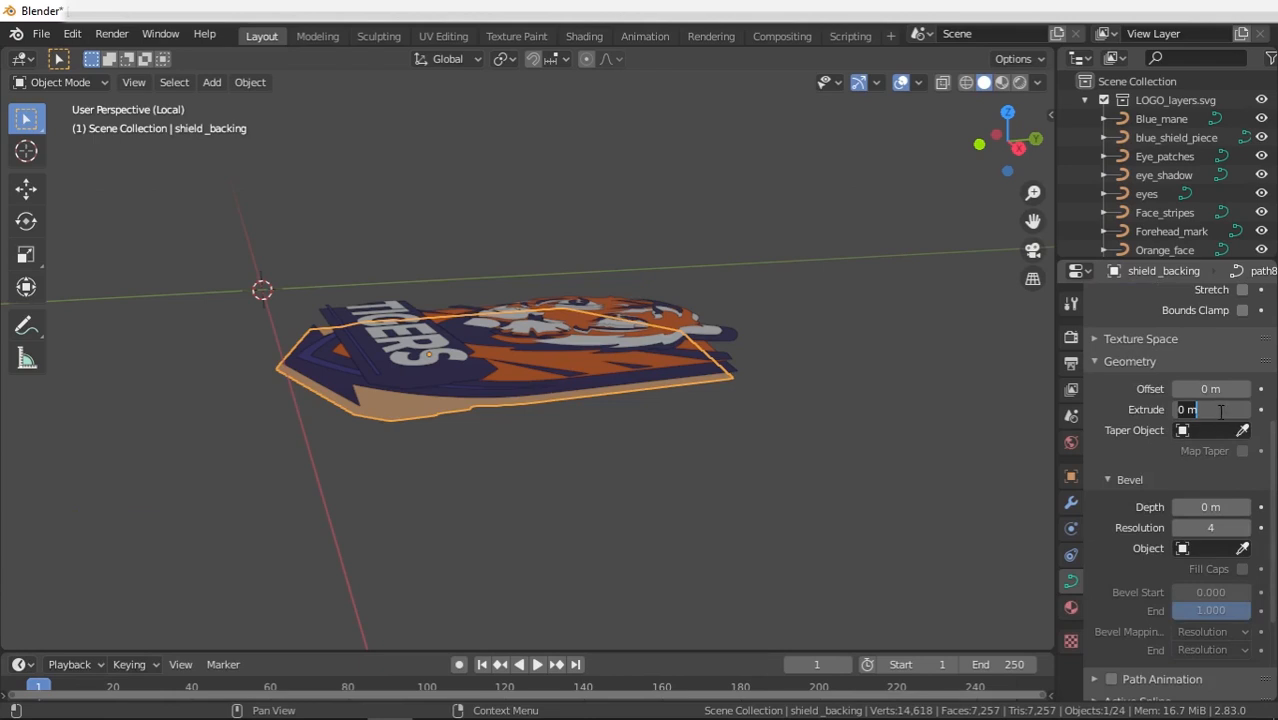
pyautogui.press('BackSpace')
pyautogui.write('.002')
pyautogui.press('Return')
# - Move the extruded shield_backing down along the Z axis by about 0.008 m
pyautogui.moveTo(686, 469)
pyautogui.mouseDown(button='middle')
pyautogui.moveTo(697, 450)
pyautogui.moveTo(702, 463)
pyautogui.moveTo(687, 456)
pyautogui.mouseUp(button='middle')
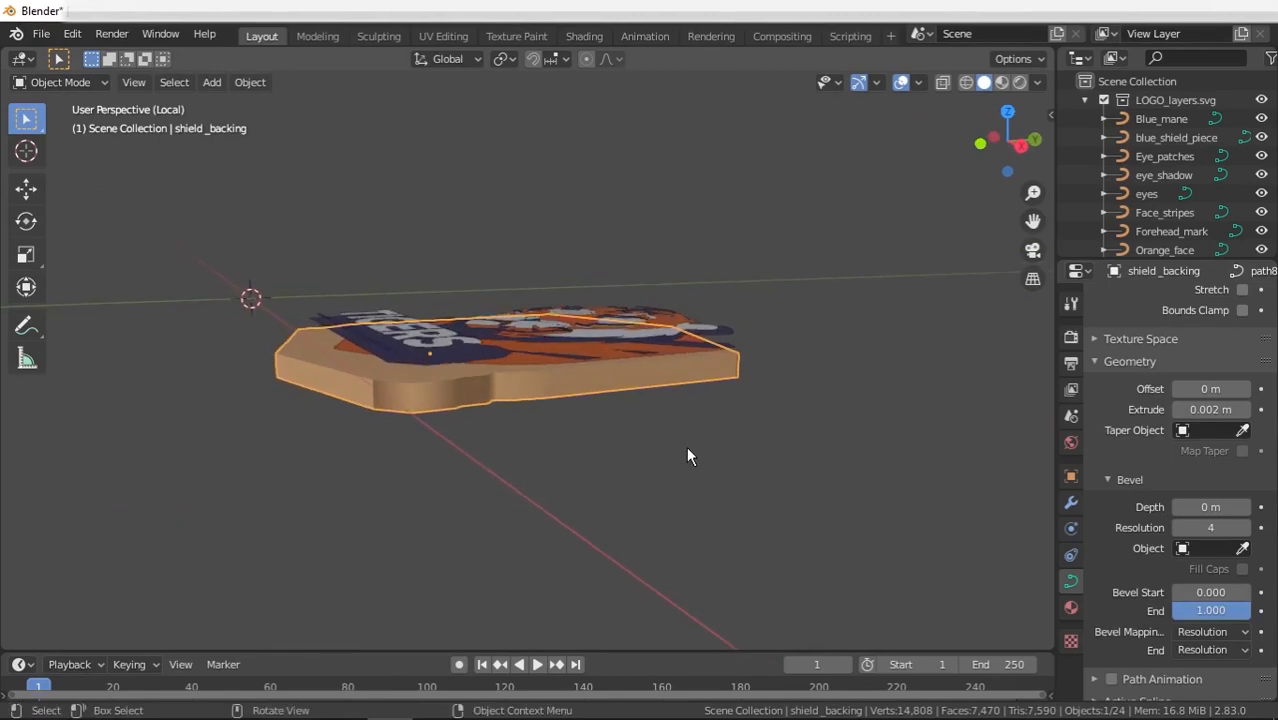
pyautogui.press('g')
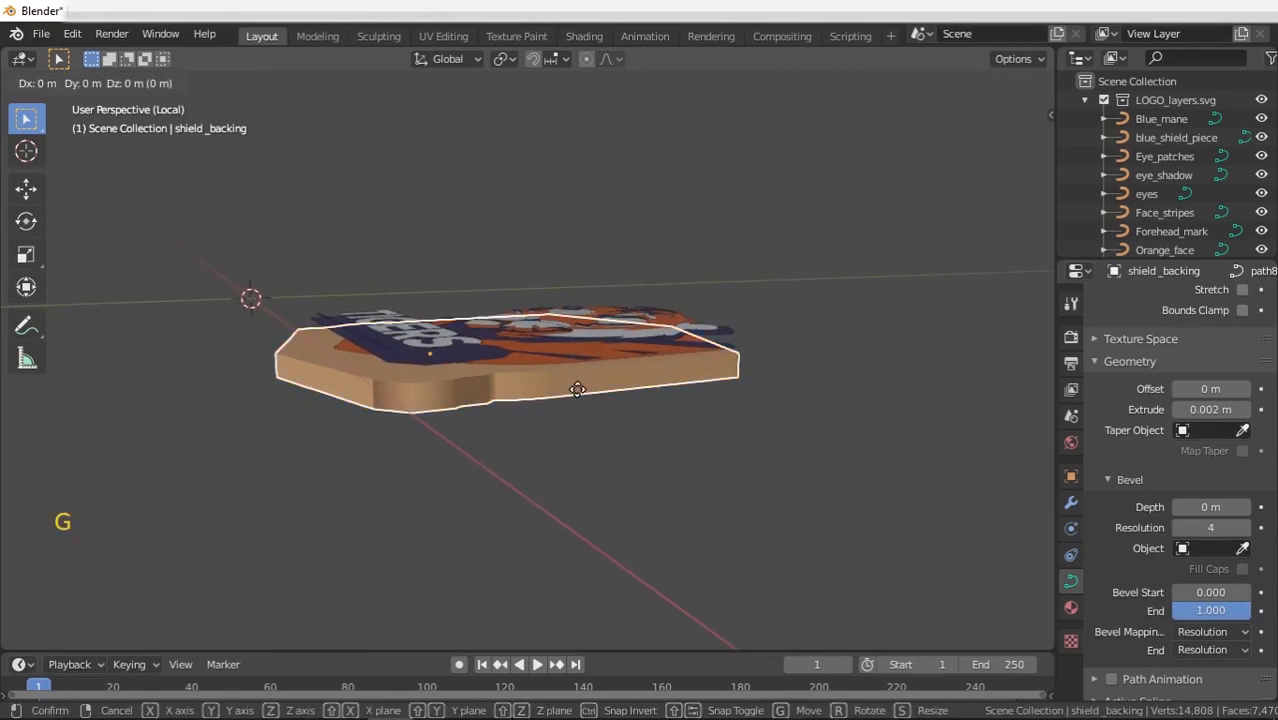
pyautogui.press('z')
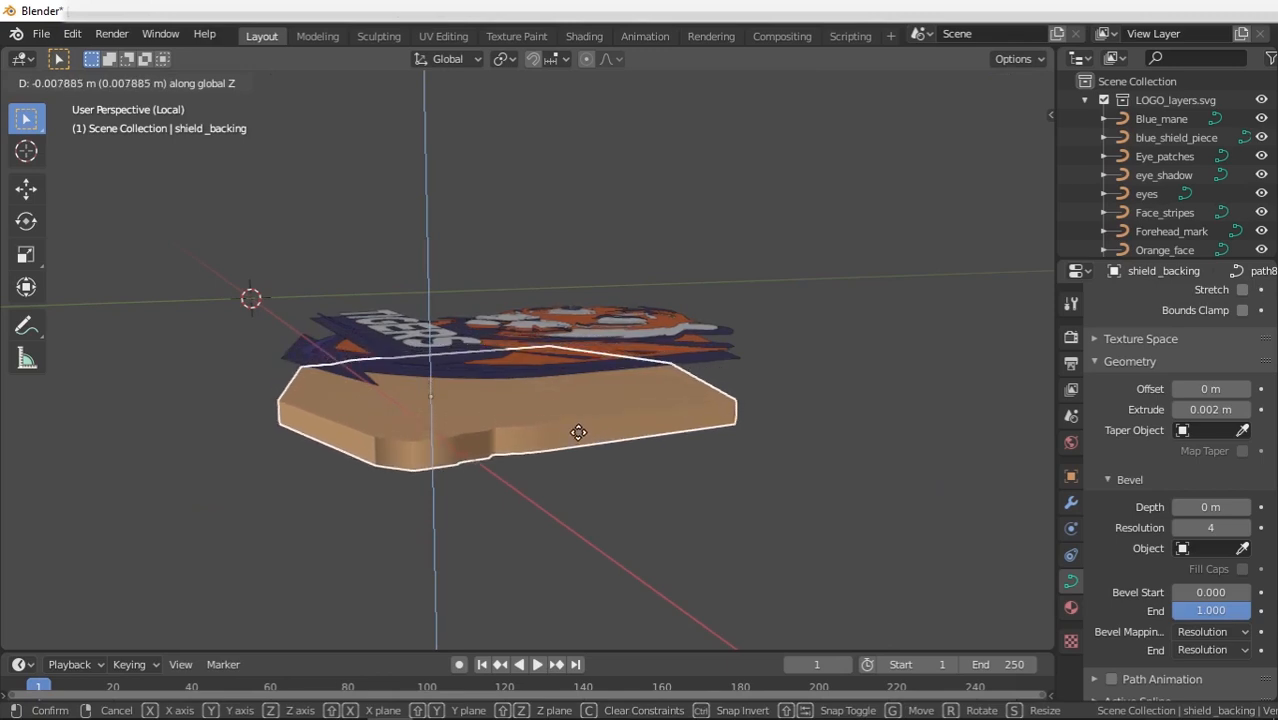
pyautogui.click(579, 428)
# - Select the blue_shield_piece curve and extrude it by 0.002 m
pyautogui.moveTo(706, 486)
pyautogui.mouseDown(button='middle')
pyautogui.moveTo(701, 467)
pyautogui.moveTo(712, 497)
pyautogui.mouseUp(button='middle')
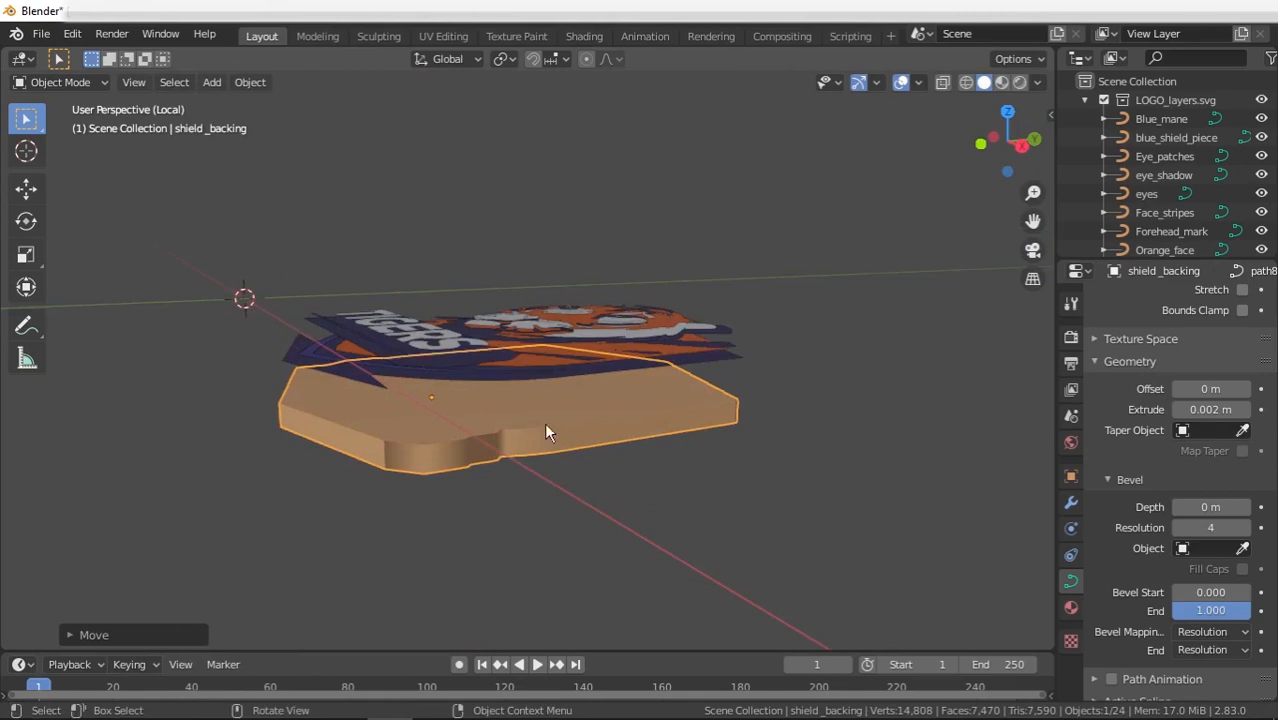
pyautogui.doubleClick(730, 358)
pyautogui.moveTo(797, 406); pyautogui.dragTo(810, 437, button='middle')
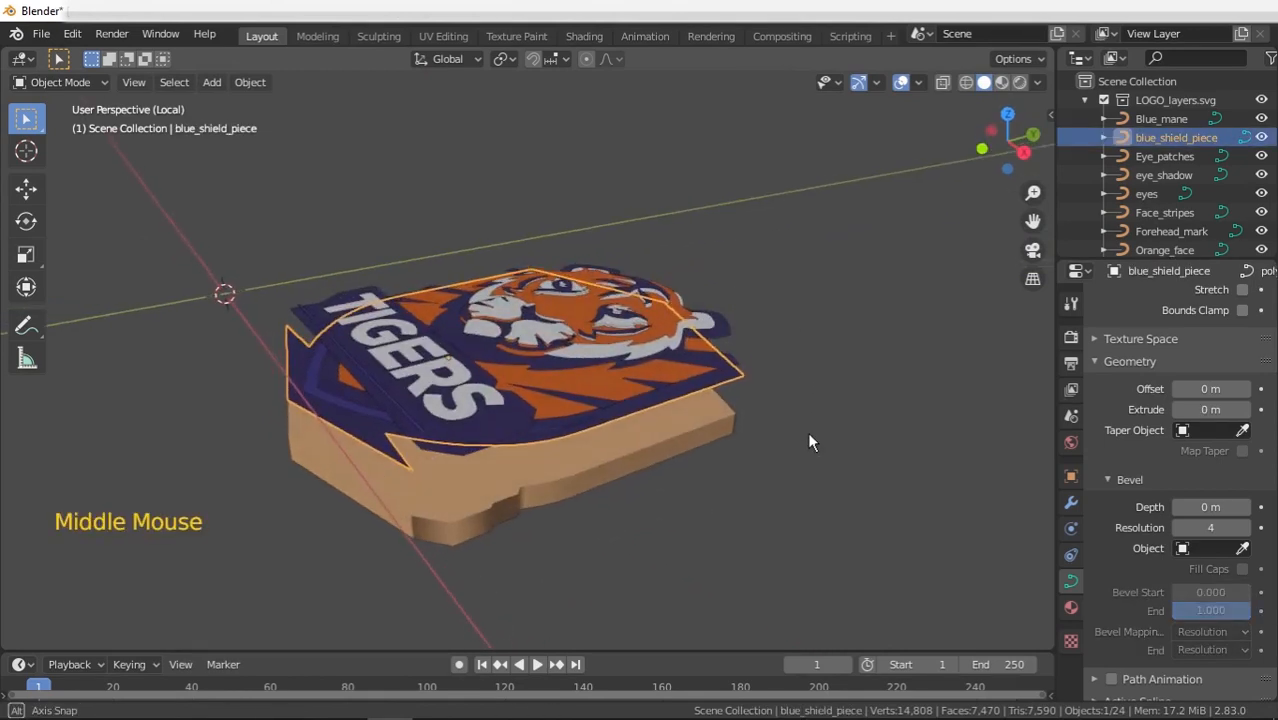
pyautogui.click(1201, 410)
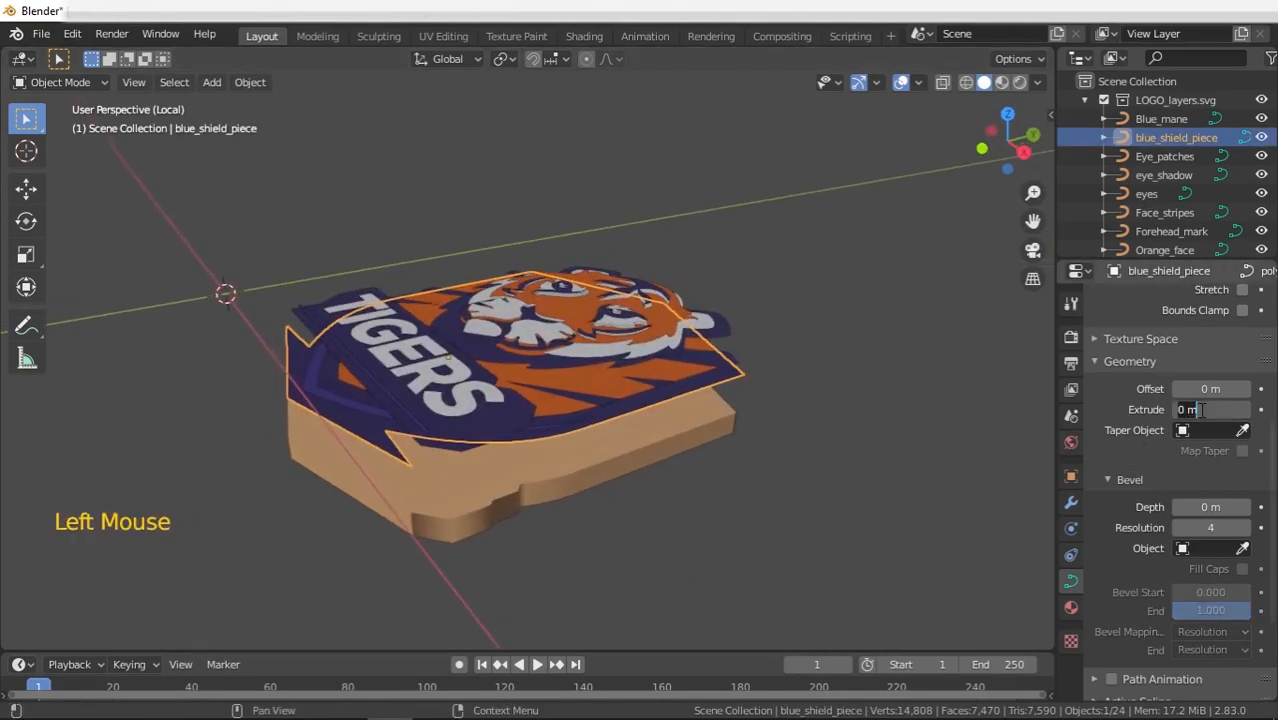
pyautogui.write('.00')
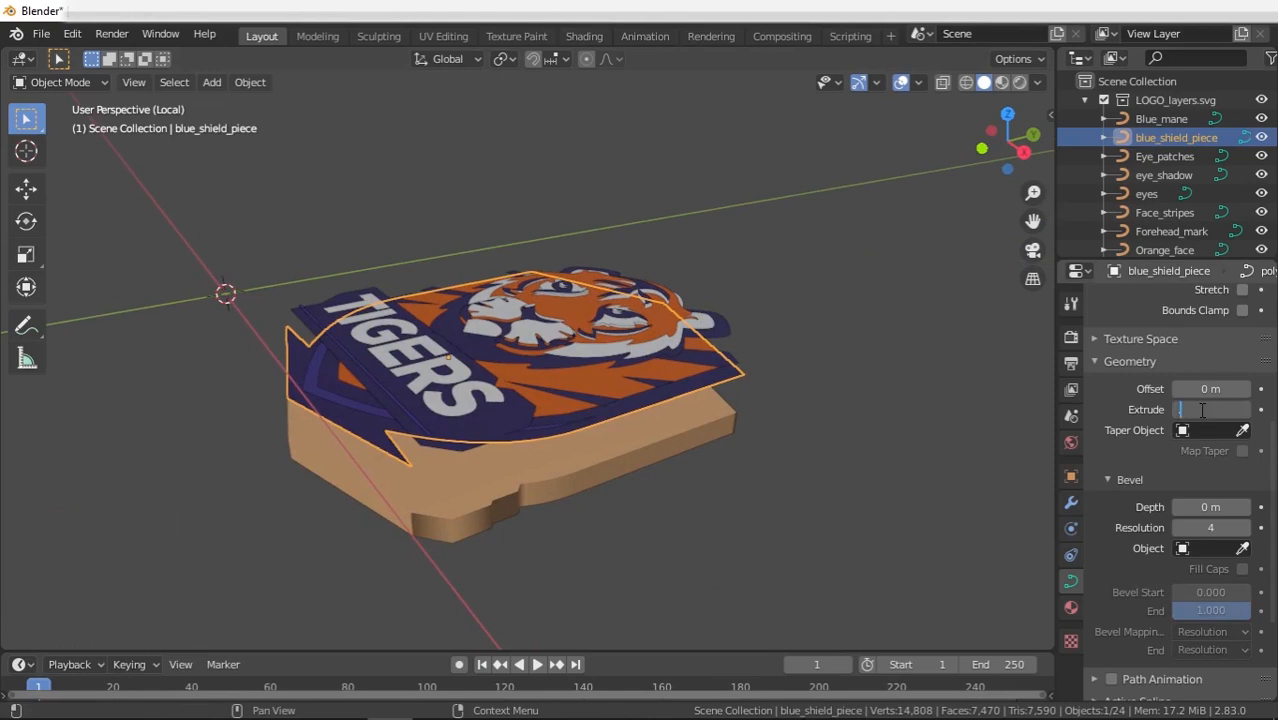
pyautogui.write('2')
pyautogui.press('Return')
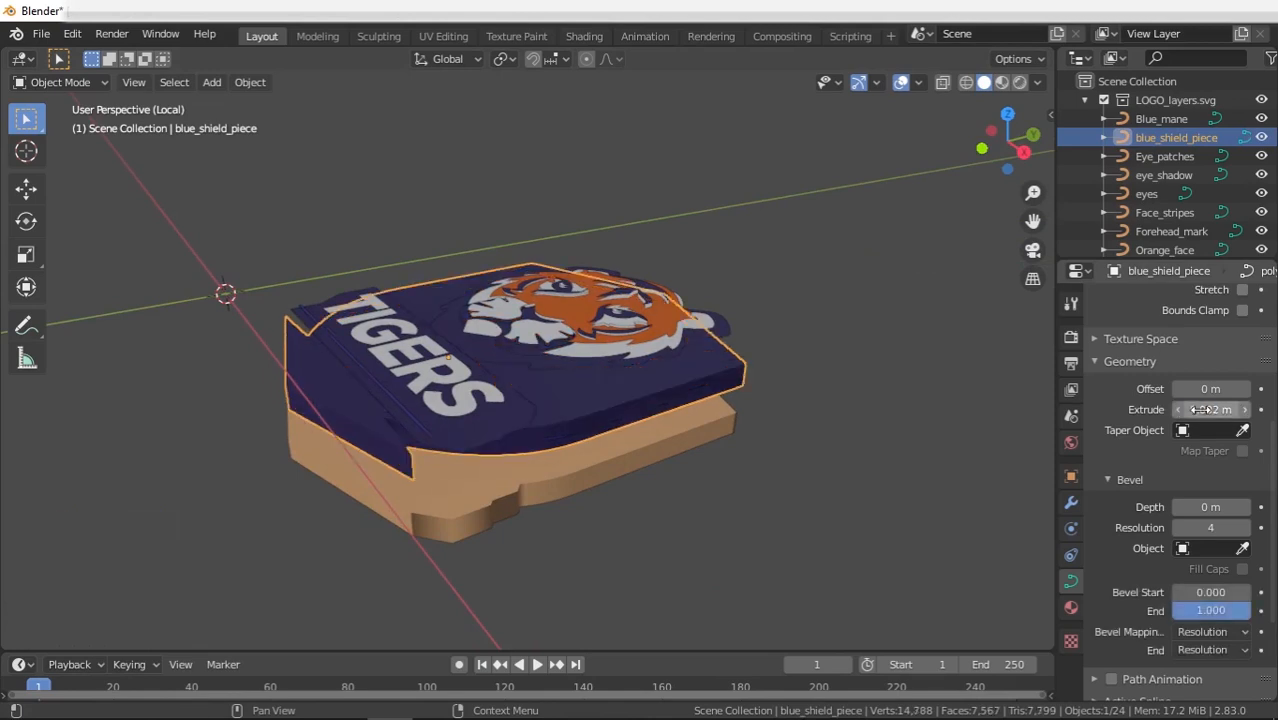
# - Lower blue_shield_piece along the Z axis by about 0.005 m so it sits in the tan shield backing
pyautogui.moveTo(624, 480); pyautogui.dragTo(606, 441, button='middle')
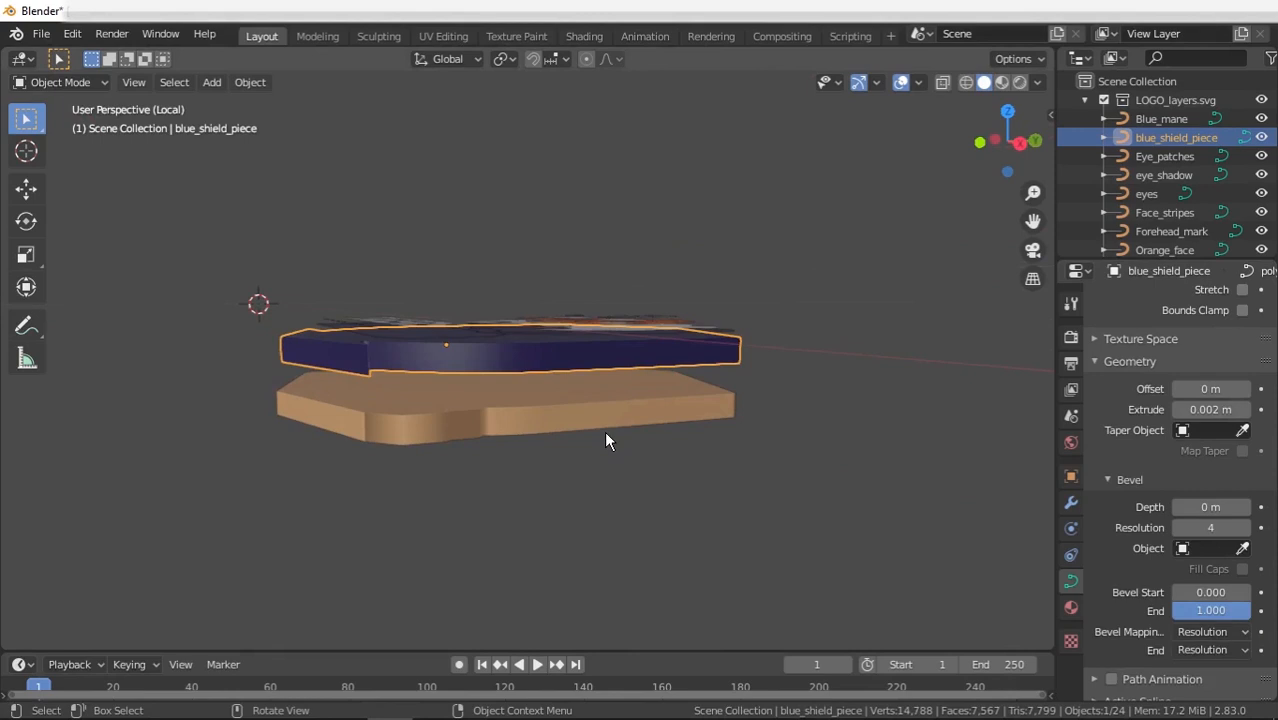
pyautogui.press('g')
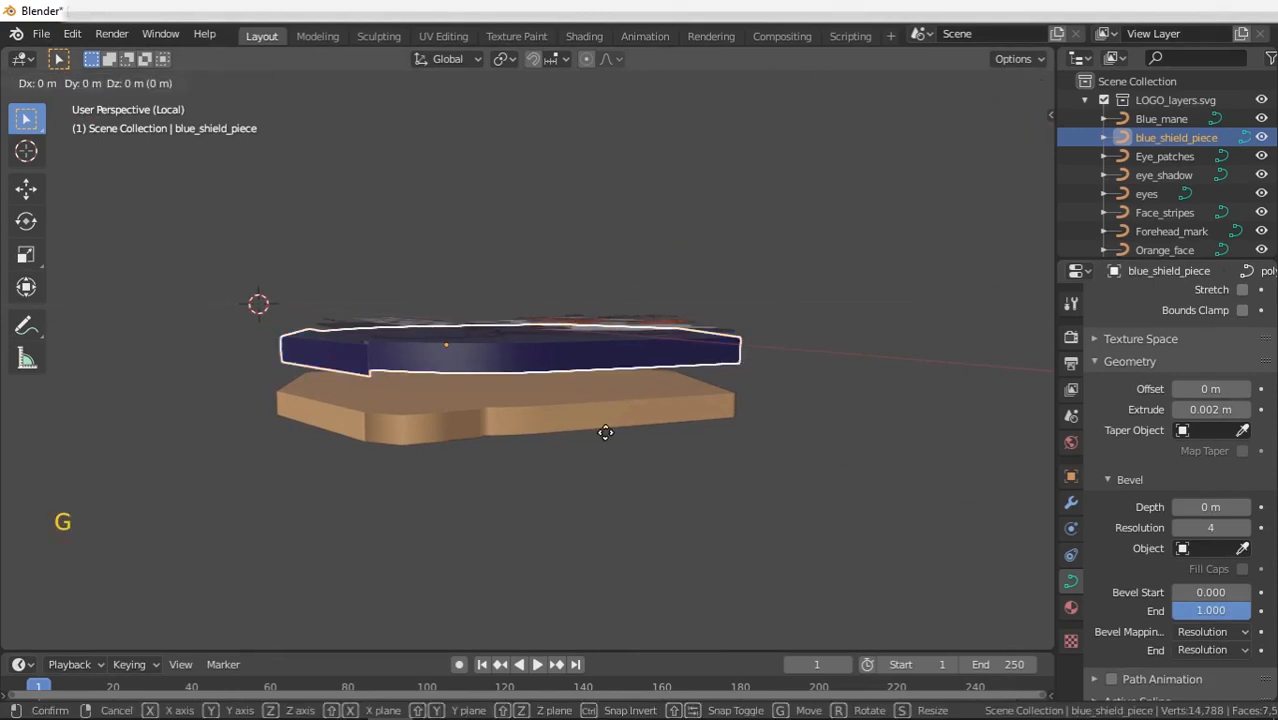
pyautogui.press('z')
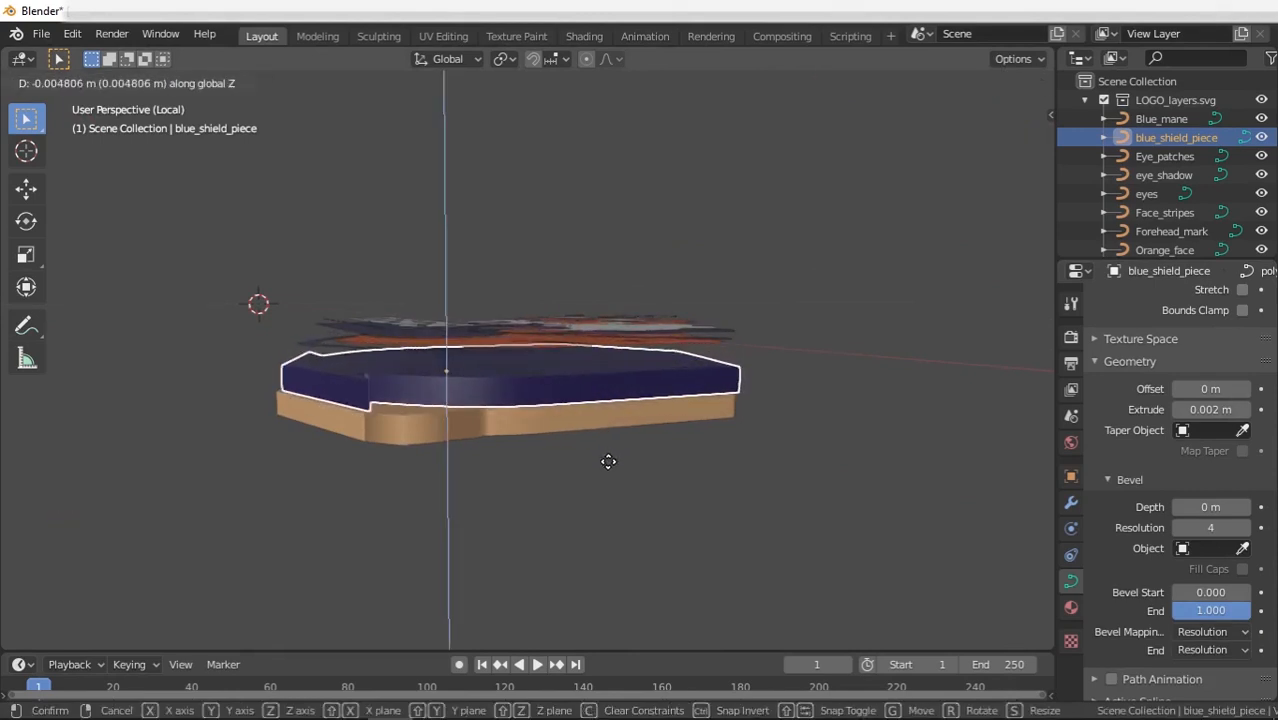
pyautogui.click(611, 470)
# - Select the Shield_spec curve on the blue shield and extrude it by 0.001 m
pyautogui.moveTo(679, 457); pyautogui.dragTo(693, 488, button='middle')
pyautogui.click(355, 380)
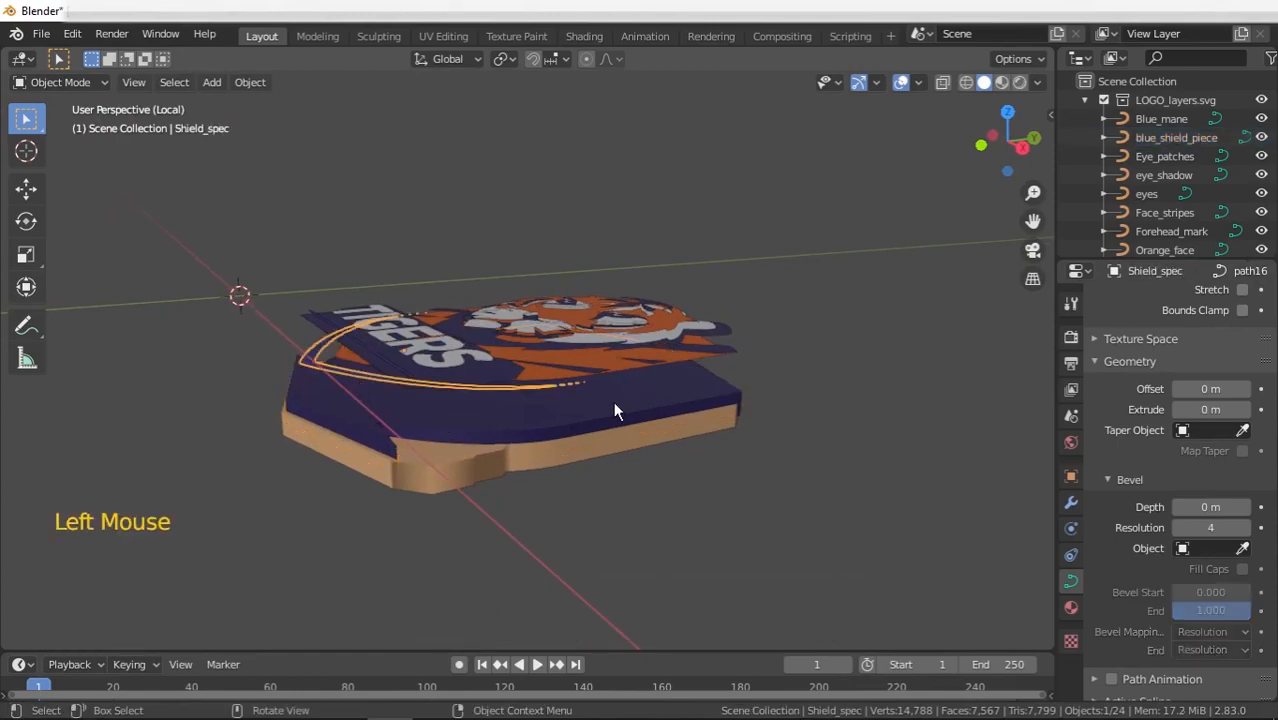
pyautogui.moveTo(613, 401); pyautogui.dragTo(631, 368, button='middle')
pyautogui.click(1211, 410)
pyautogui.write('.001')
pyautogui.press('Return')
# - Lower Shield_spec along the Z axis by about 0.005 m onto the blue shield piece
pyautogui.press('g')
pyautogui.press('z')
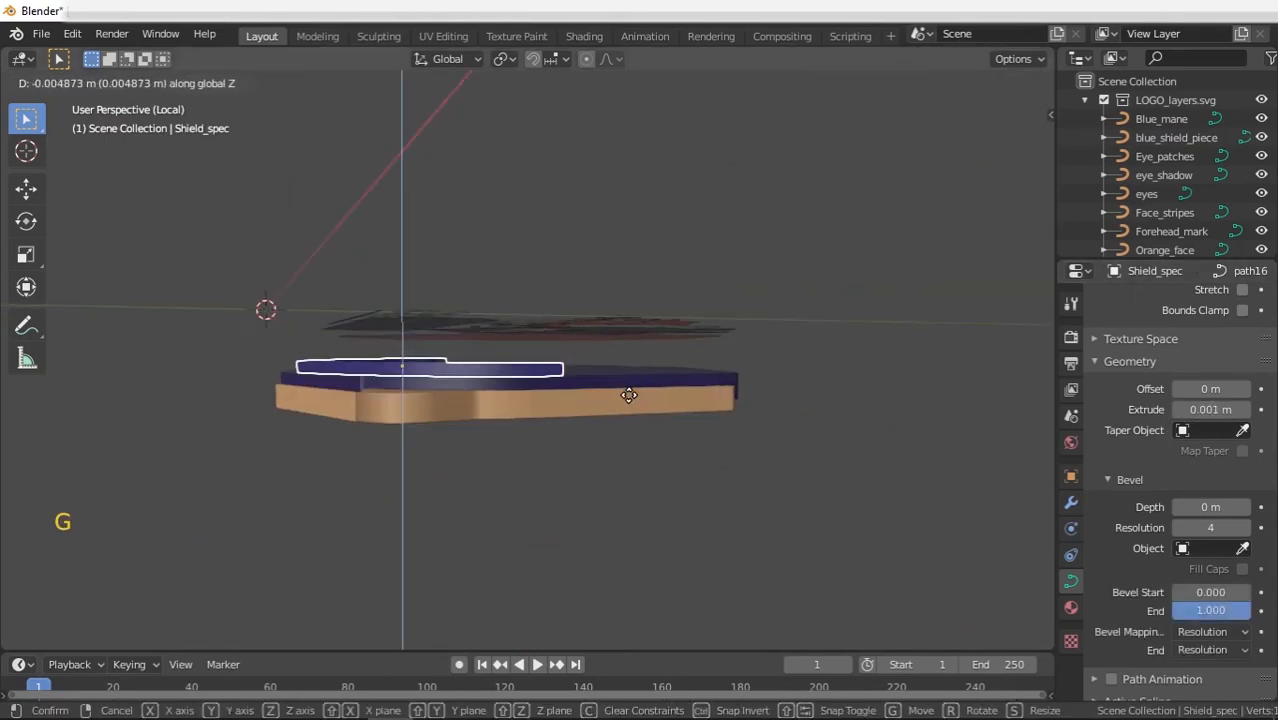
pyautogui.click(630, 402)
# - Select the orange_shield curve and extrude it by 0.002 m
pyautogui.moveTo(643, 400); pyautogui.dragTo(595, 388, button='middle')
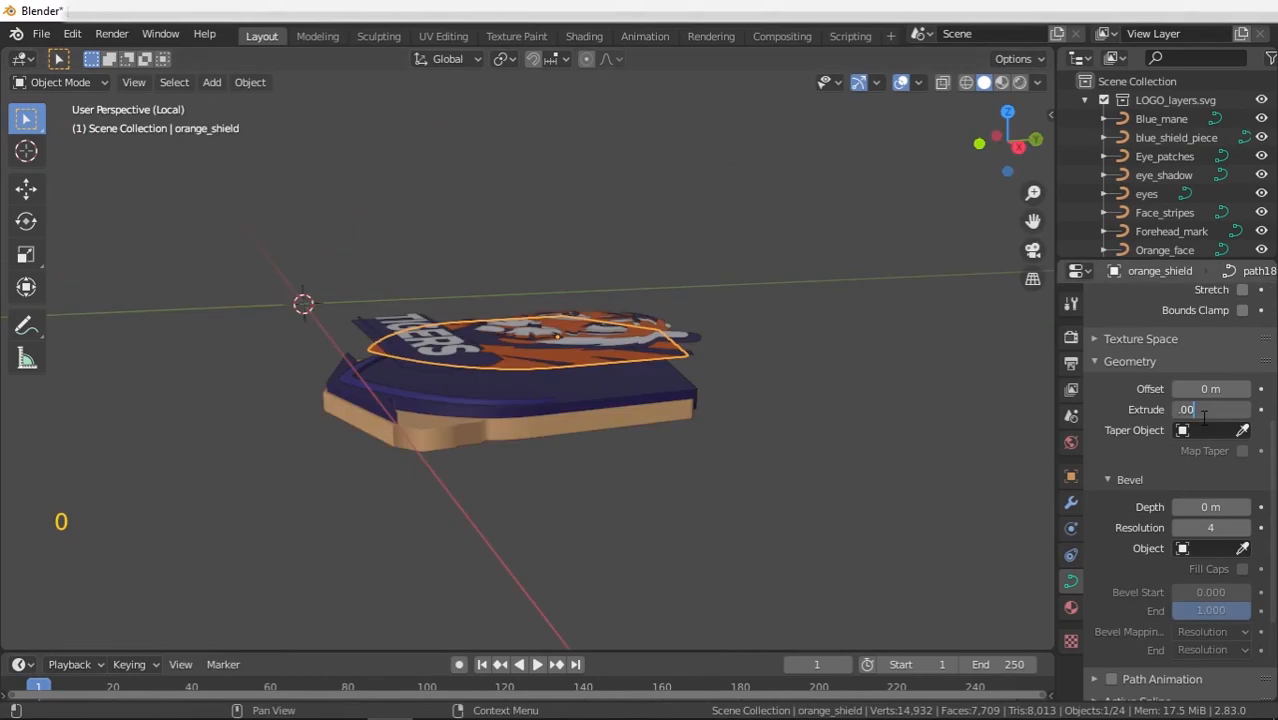
pyautogui.write('2')
pyautogui.press('Return')
# - Lower orange_shield along the Z axis until it overlaps the blue shield, checking the overlap in the right orthographic view
pyautogui.moveTo(735, 403)
pyautogui.mouseDown(button='middle')
pyautogui.moveTo(734, 480)
pyautogui.moveTo(718, 391)
pyautogui.mouseUp(button='middle')
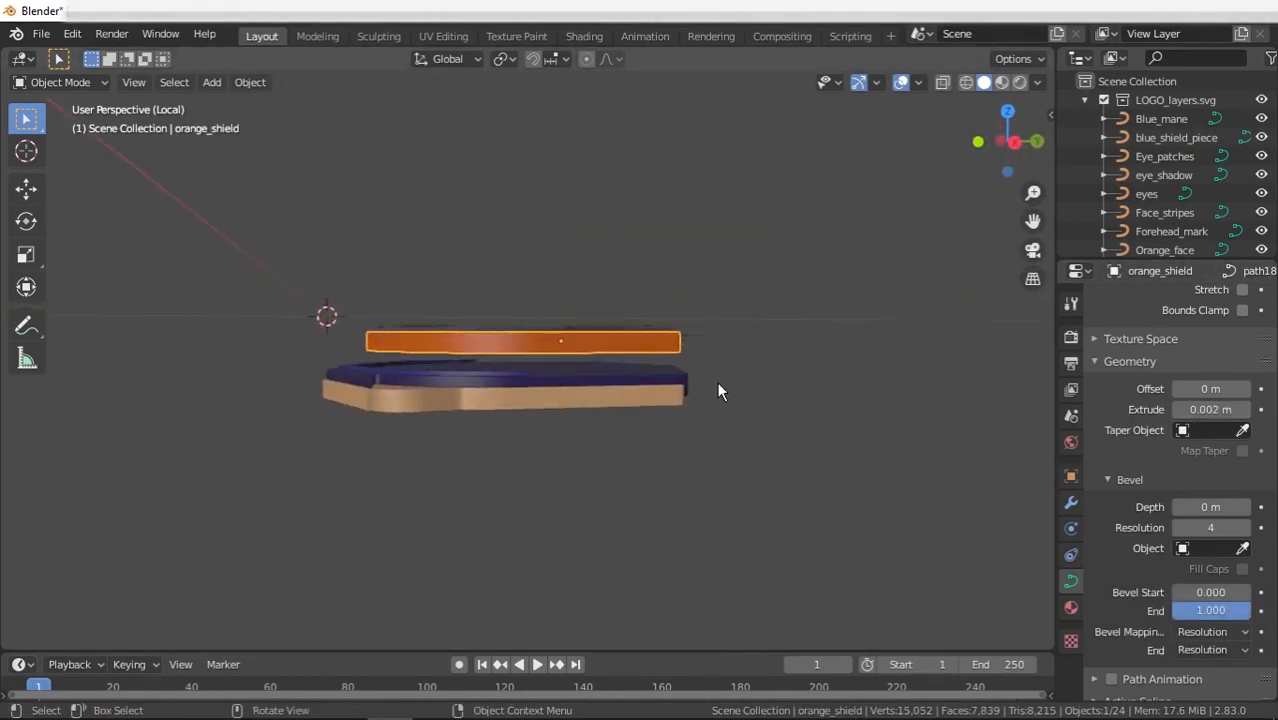
pyautogui.press('g')
pyautogui.click(718, 403)
pyautogui.press('KP_3')
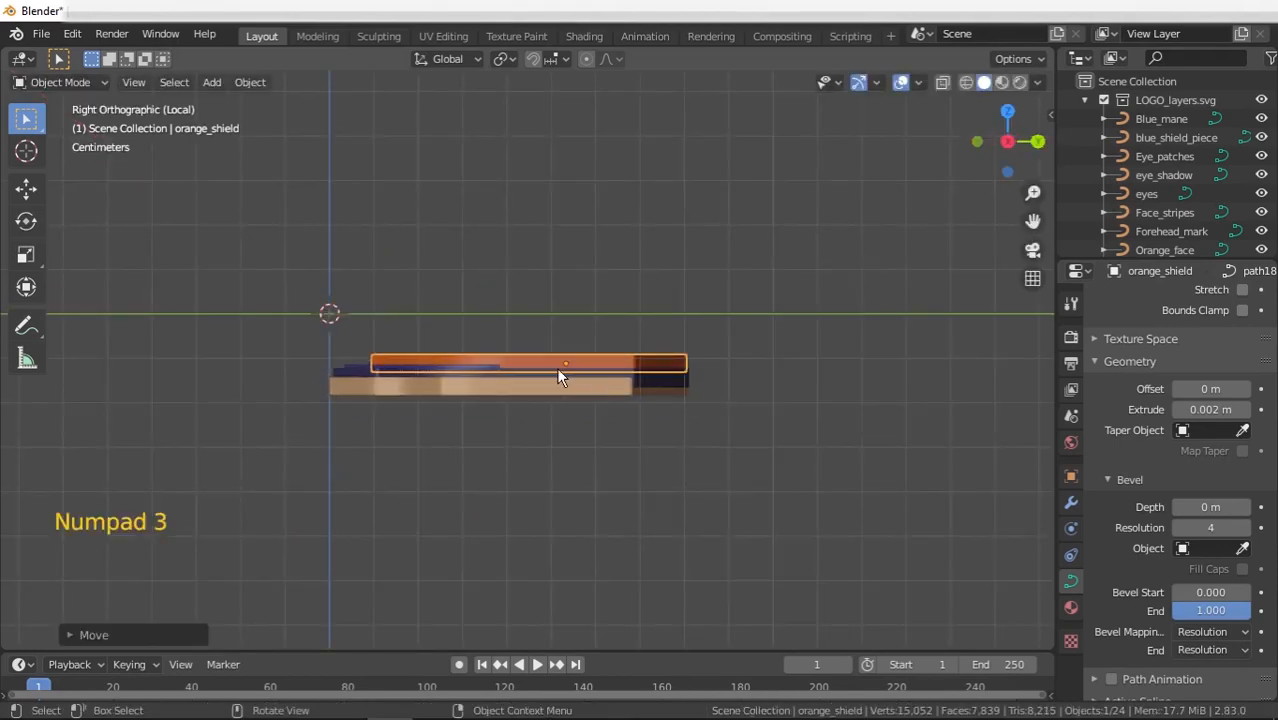
pyautogui.scroll(4, 545, 371)
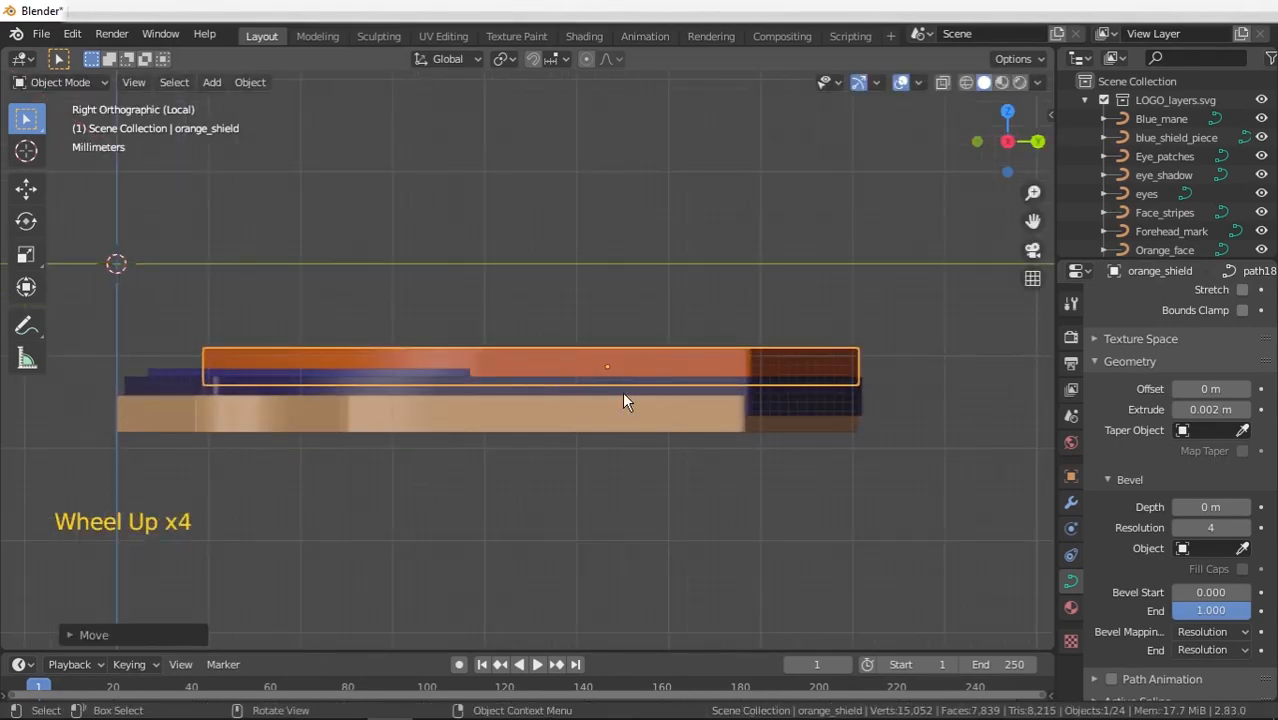
pyautogui.moveTo(471, 371); pyautogui.dragTo(552, 373, button='middle')
pyautogui.scroll(-4, 550, 385)
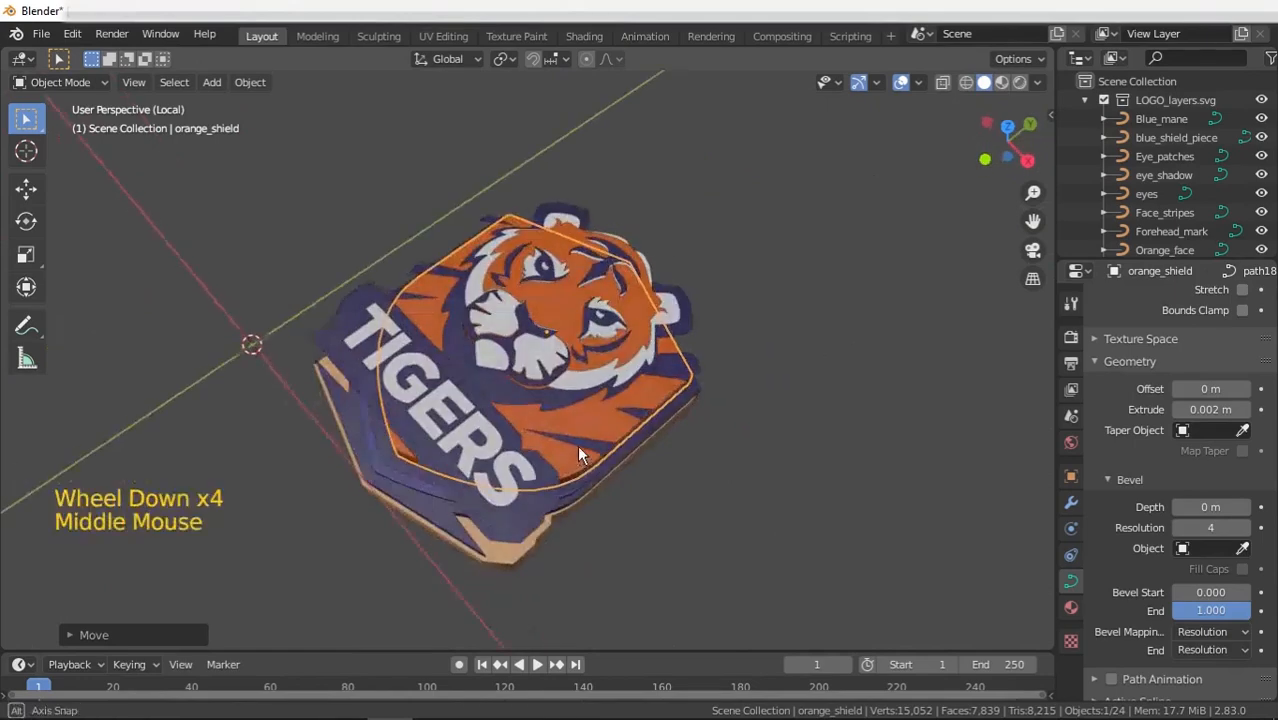
pyautogui.moveTo(579, 455); pyautogui.dragTo(554, 383, button='middle')
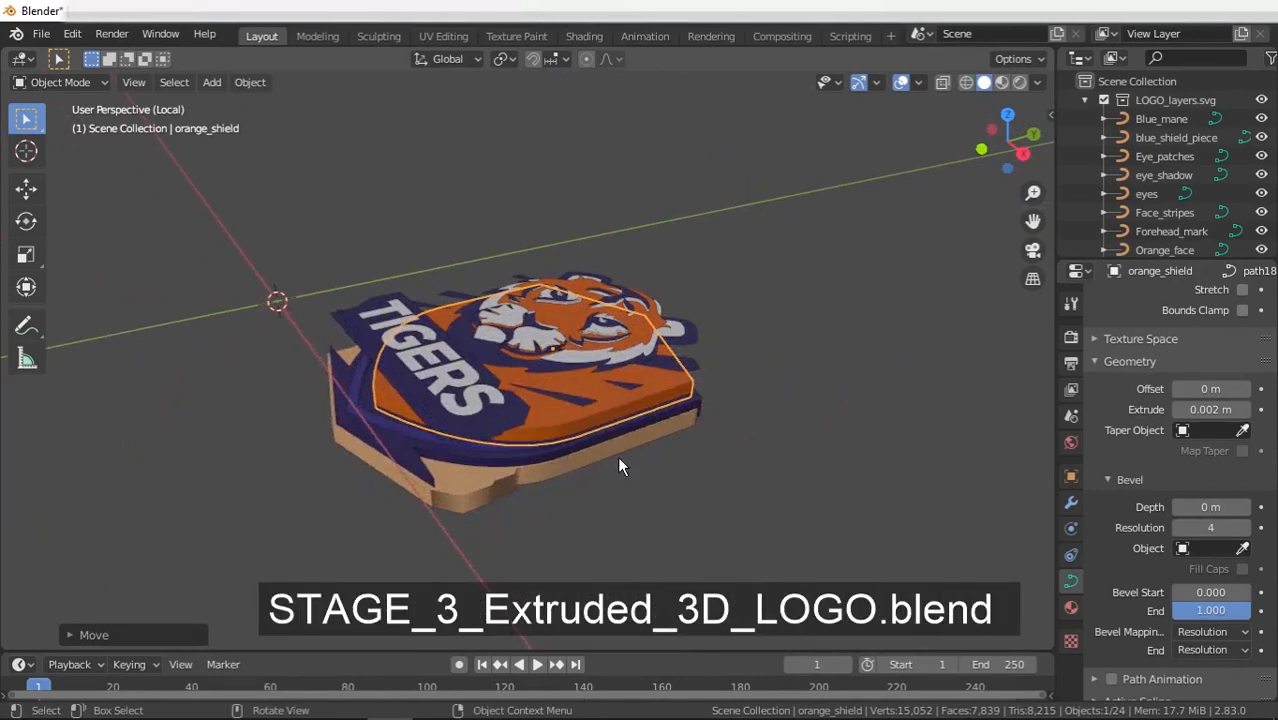
# - Select all parts of the extruded logo and snap them to the 3D cursor, keeping their offsets
pyautogui.press('KP_8')
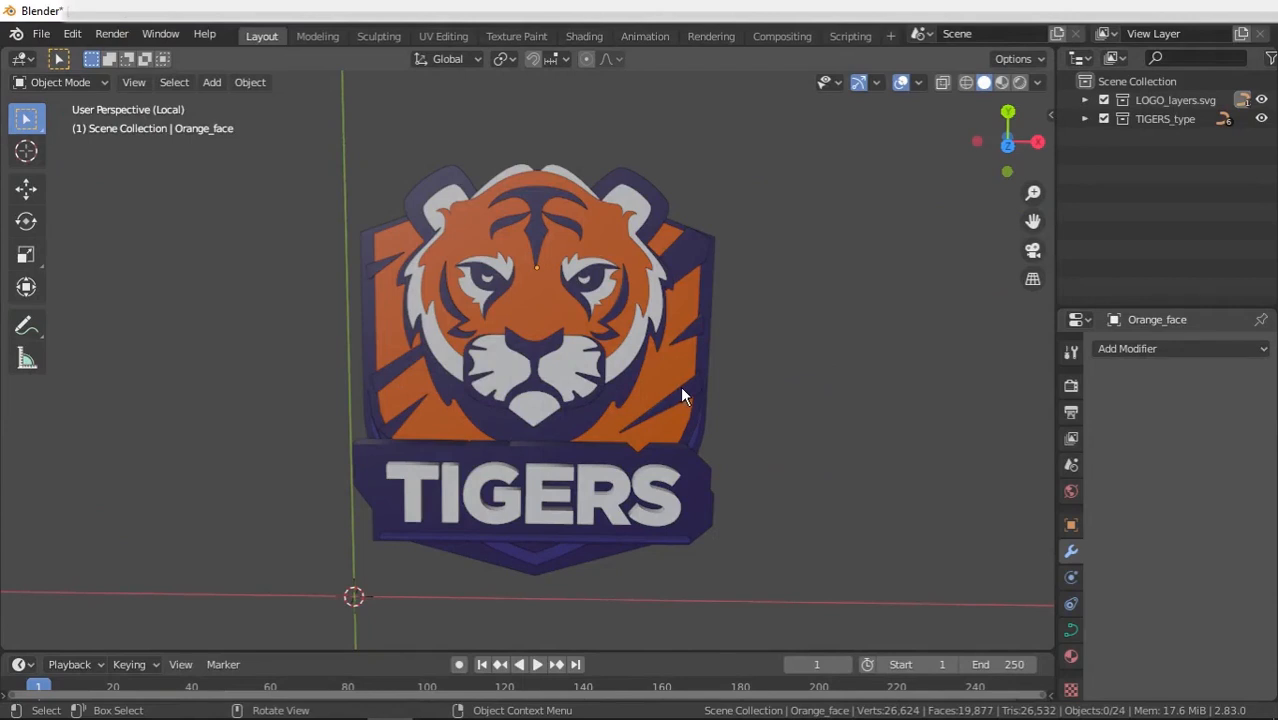
pyautogui.press('a')
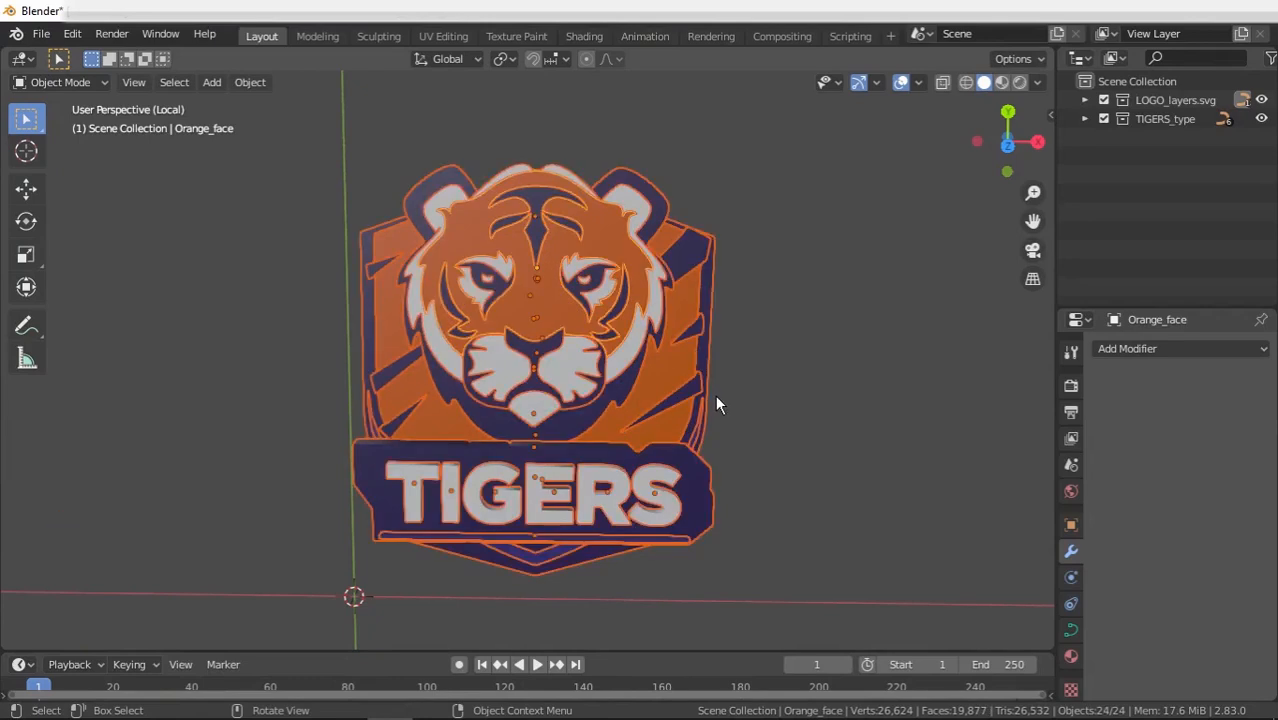
pyautogui.hotkey('shift', 's')
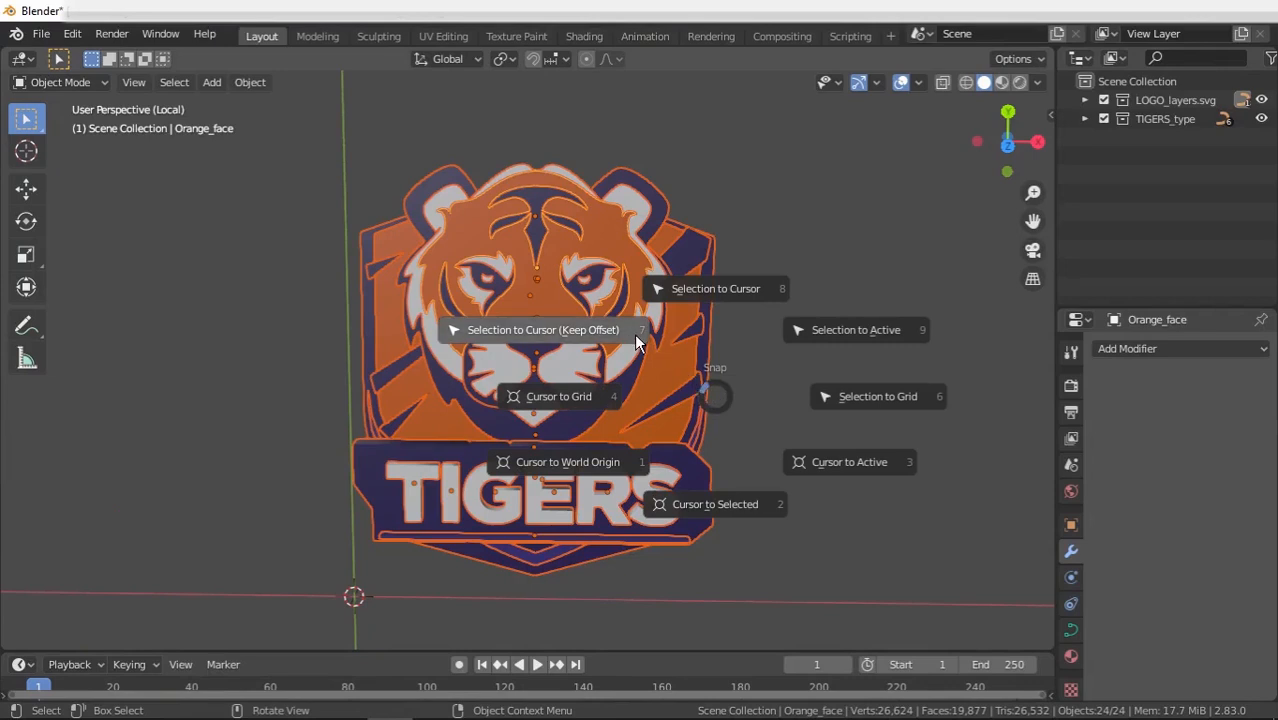
pyautogui.click(636, 340)
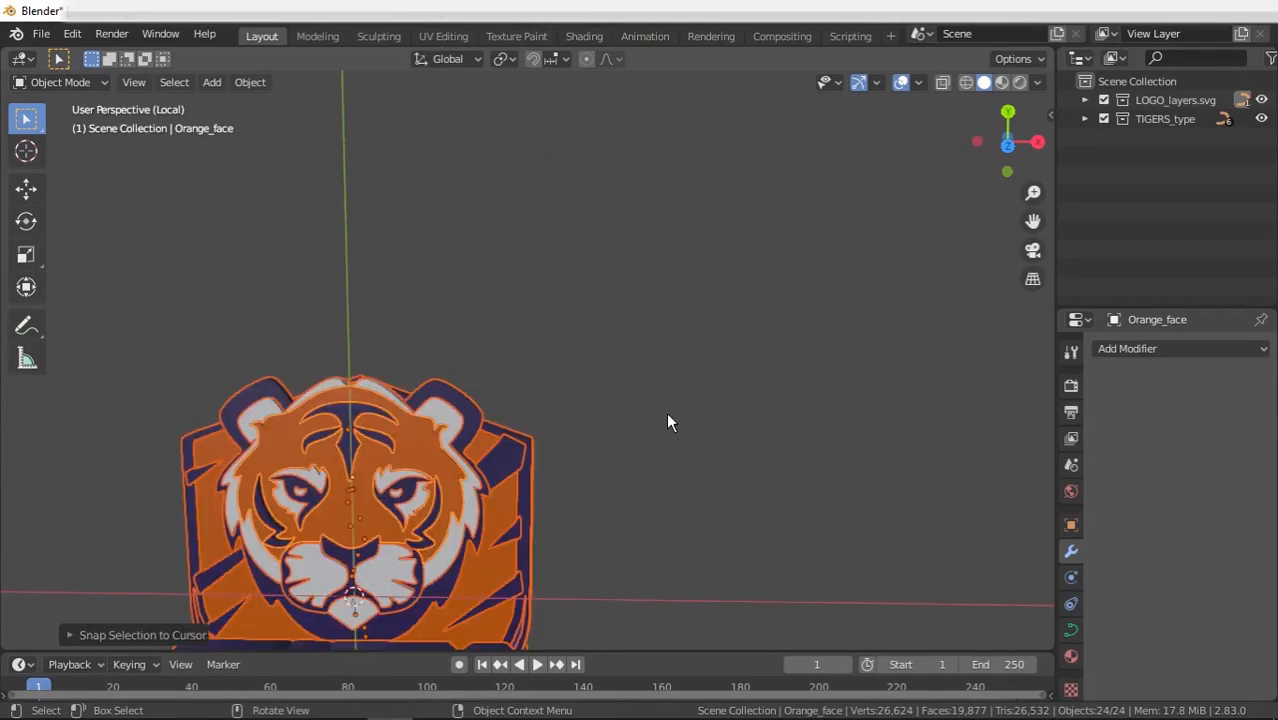
pyautogui.moveTo(667, 430); pyautogui.dragTo(685, 377, button='middle')
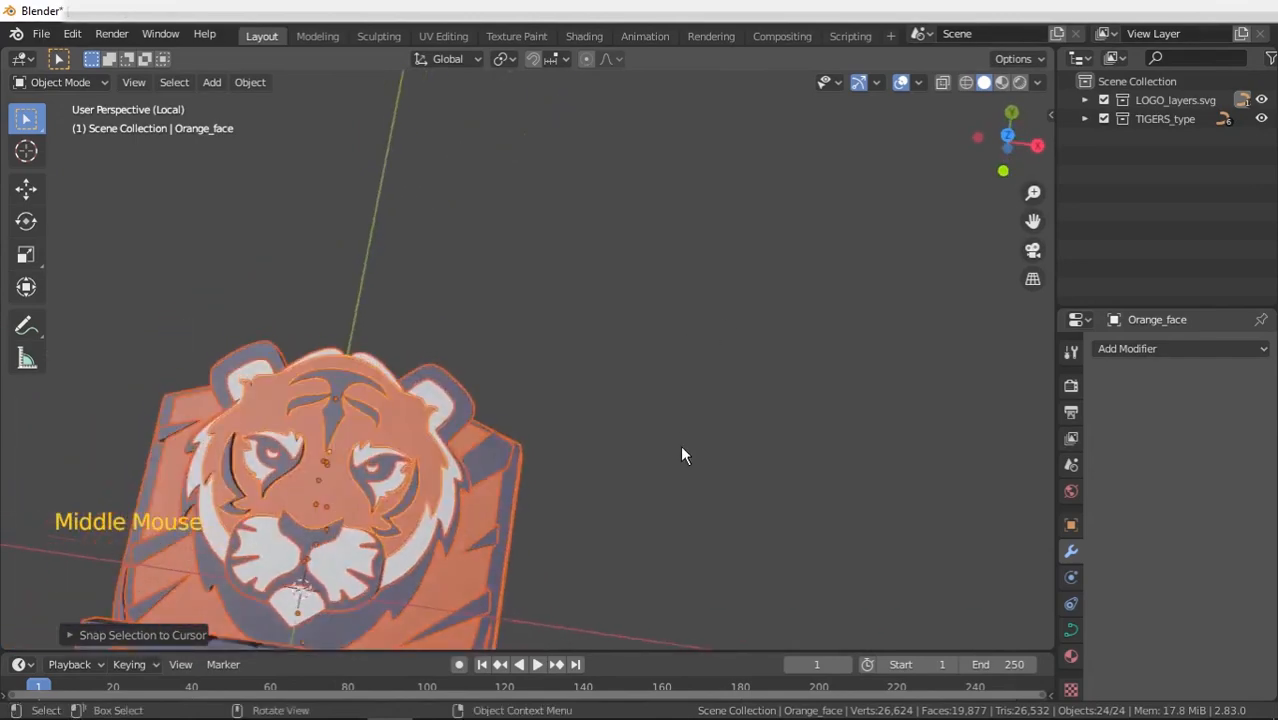
pyautogui.moveTo(682, 451); pyautogui.dragTo(713, 432, button='middle')
pyautogui.keyDown('shift'); pyautogui.moveTo(662, 519); pyautogui.dragTo(762, 345, button='middle'); pyautogui.keyUp('shift')
# - Create a new collection in the scene and name it Camera
pyautogui.rightClick(1129, 175)
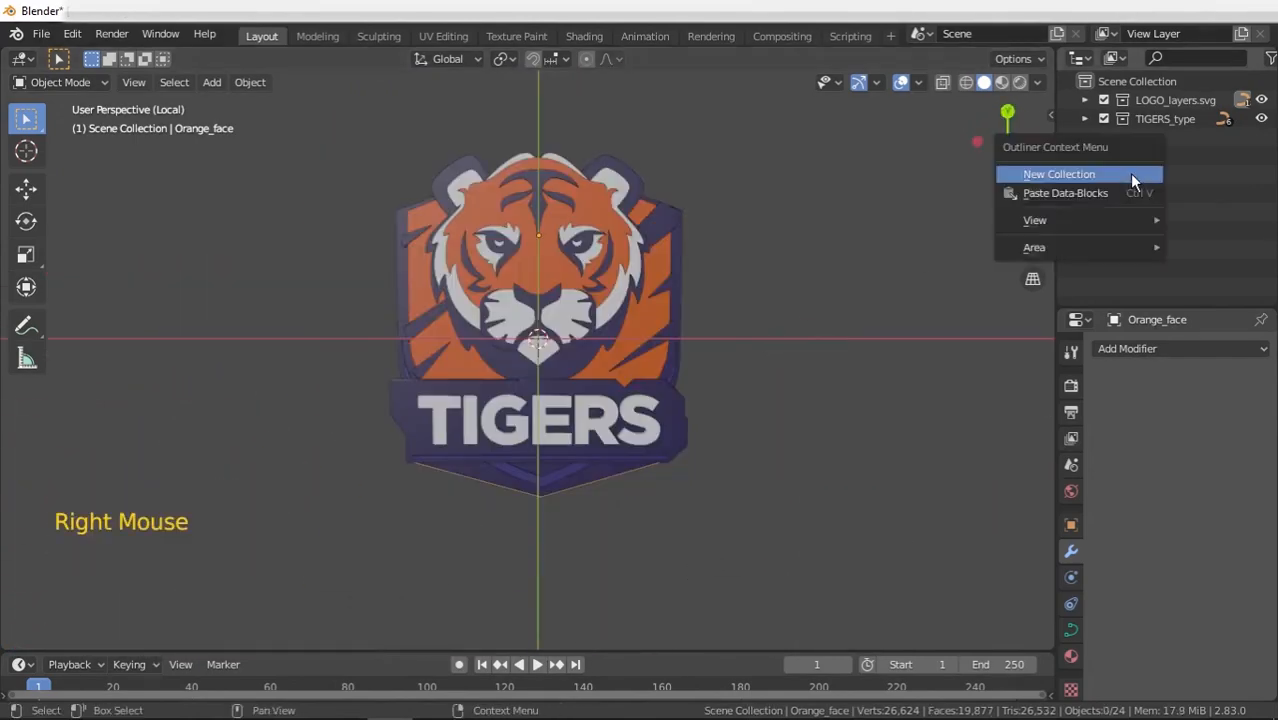
pyautogui.click(1129, 173)
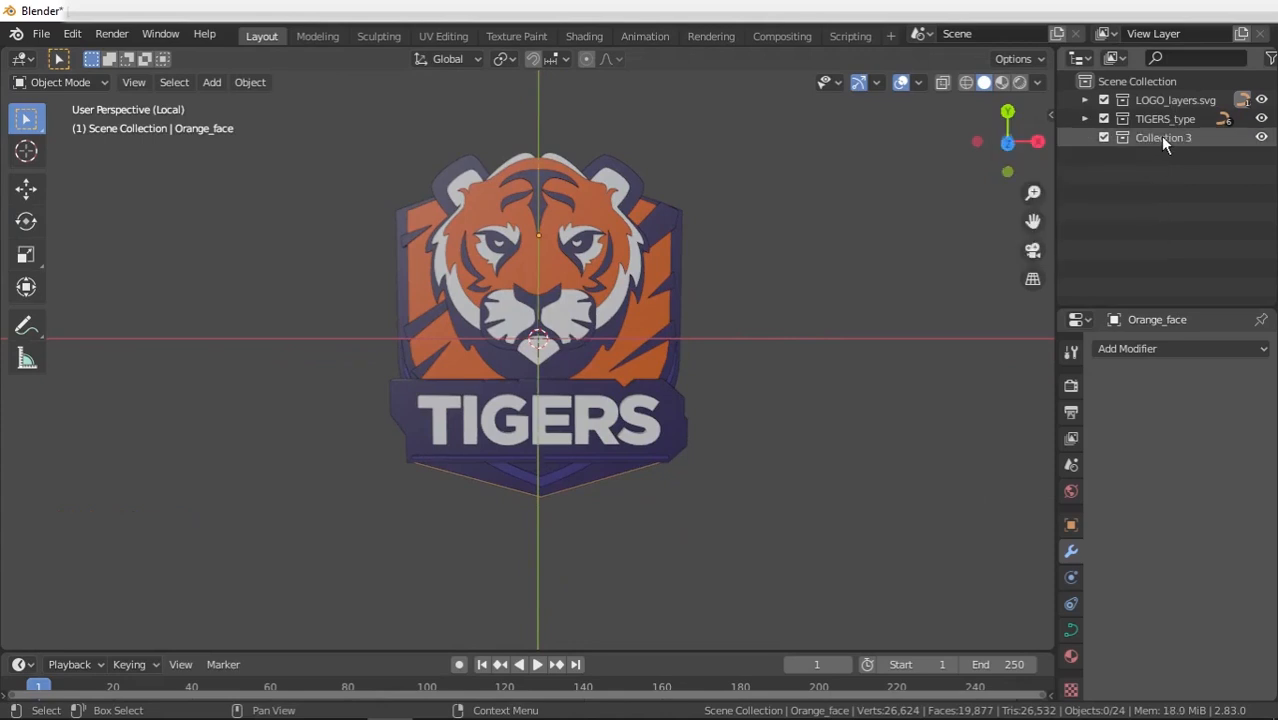
pyautogui.doubleClick(1160, 136)
pyautogui.write('Camera')
pyautogui.press('Return')
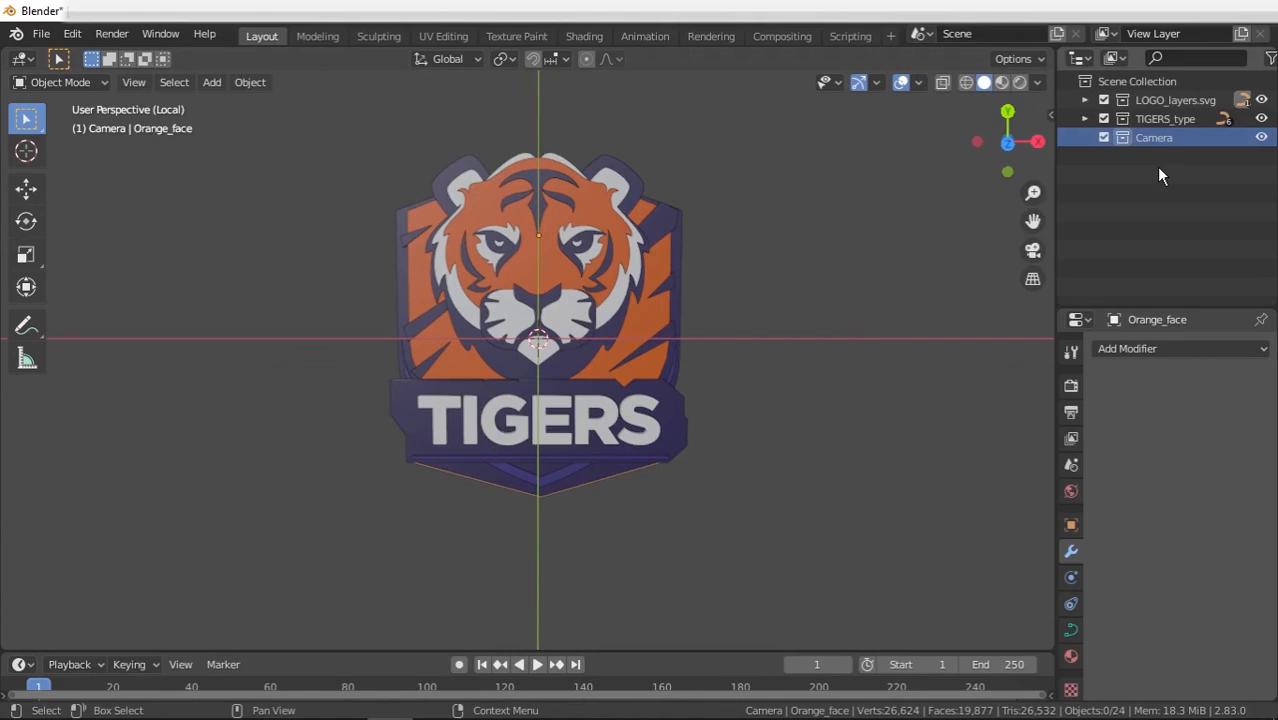
# - Add a Bezier circle at the 3D cursor in the Camera collection
pyautogui.click(221, 82)
pyautogui.moveTo(248, 124)
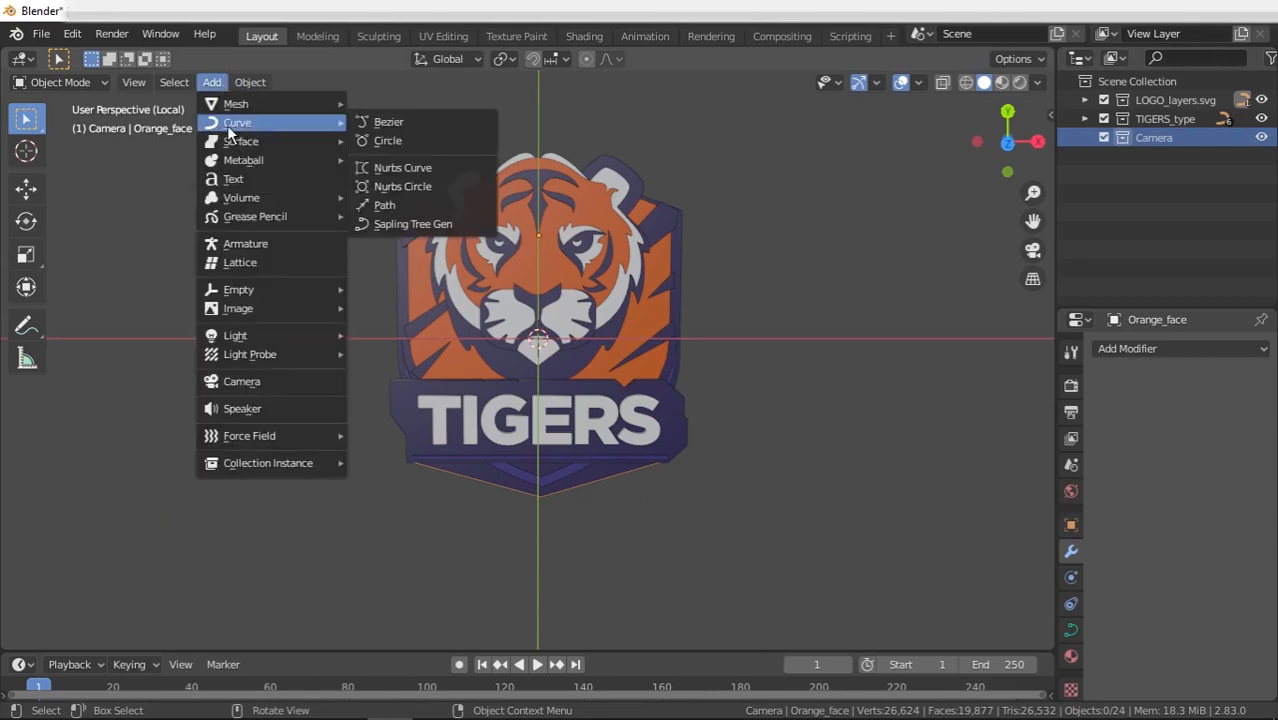
pyautogui.click(463, 142)
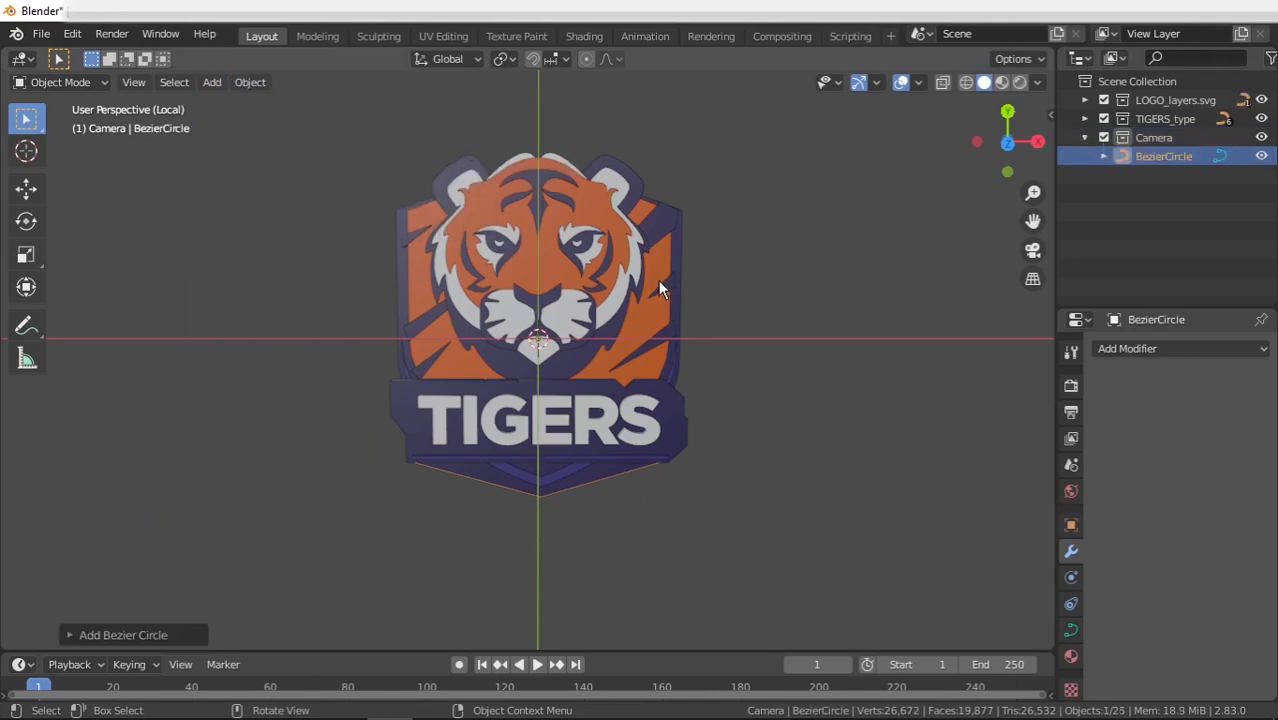
pyautogui.scroll(-10, 583, 322)
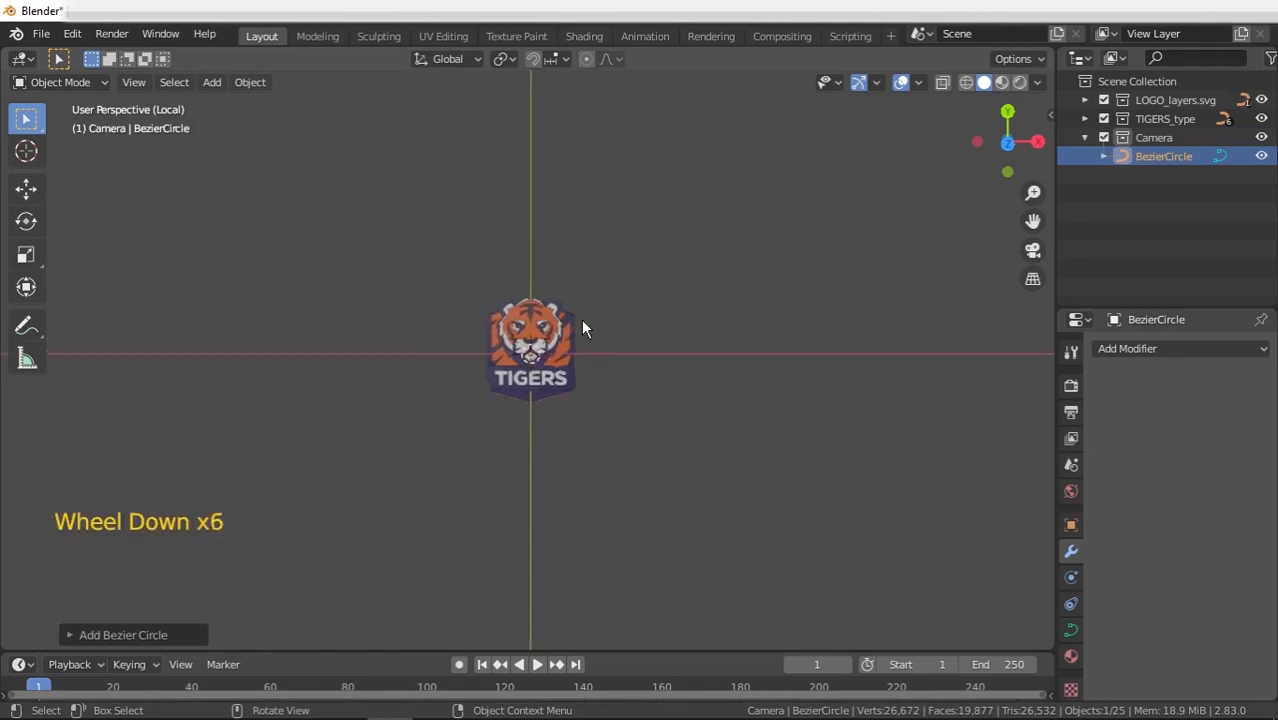
pyautogui.scroll(-5, 583, 322)
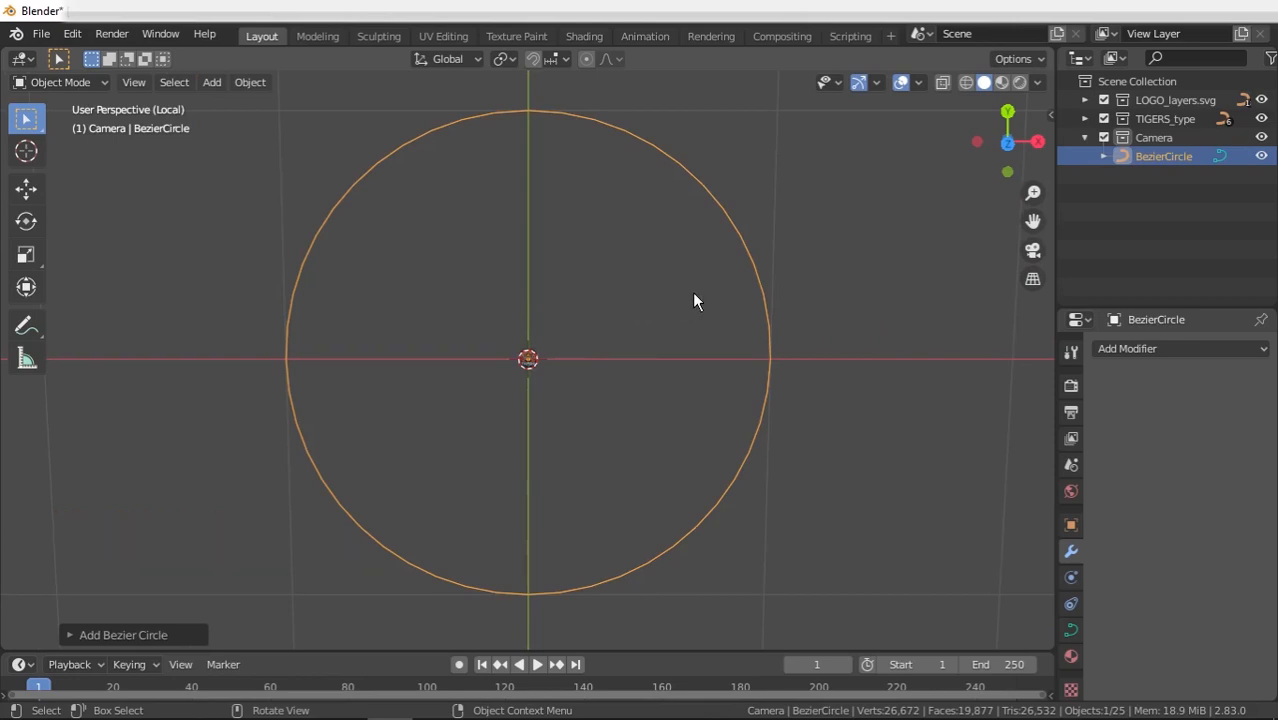
# - Rotate the Bezier circle 90° around the X axis
pyautogui.press('r')
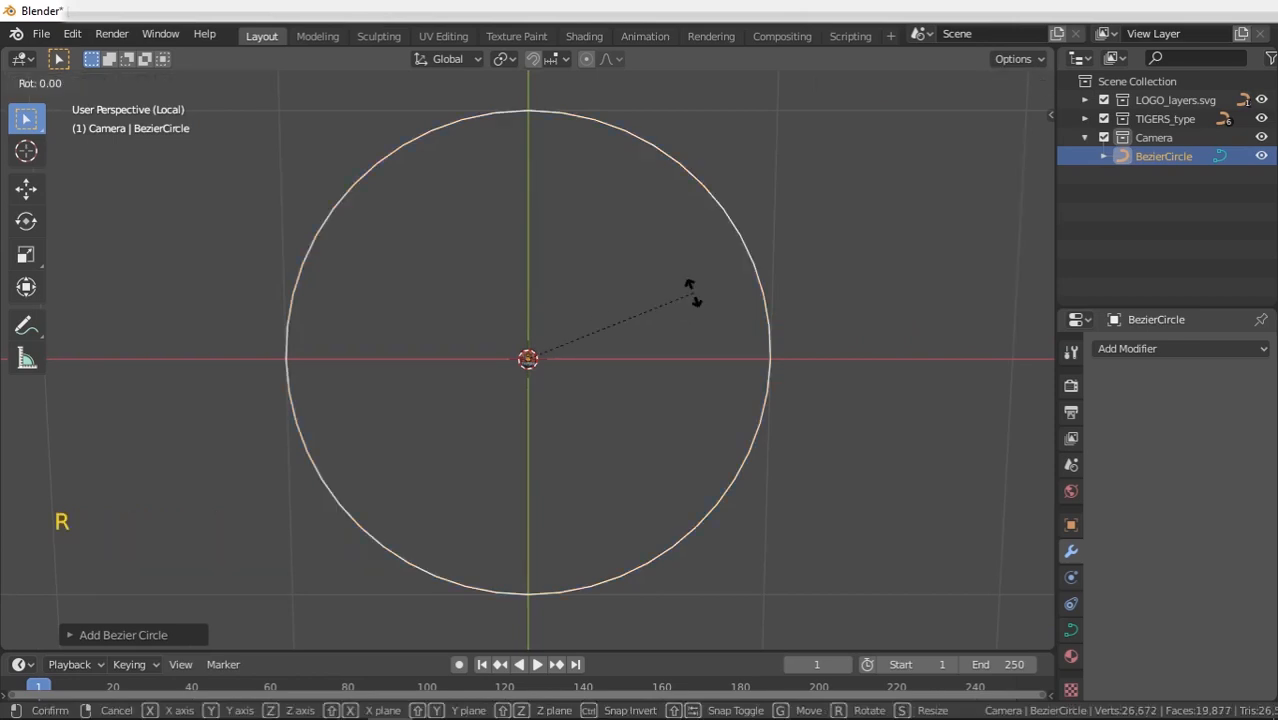
pyautogui.press('x')
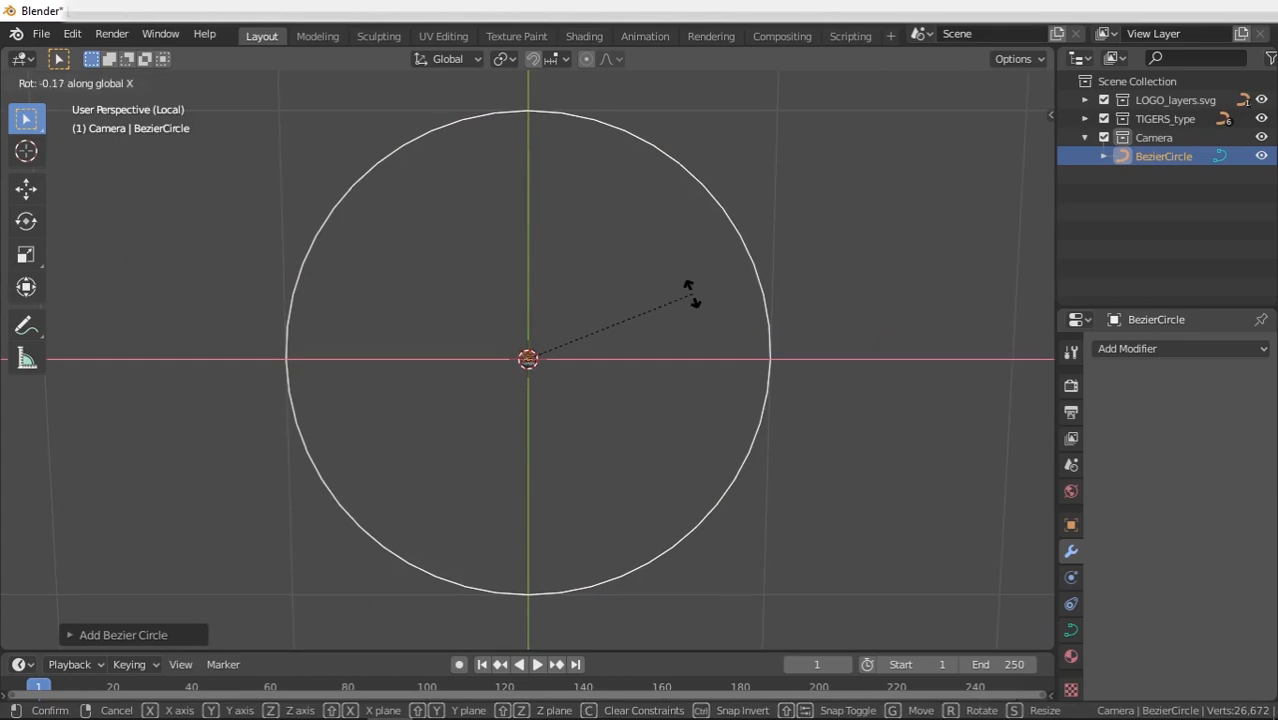
pyautogui.write('90')
pyautogui.press('Return')
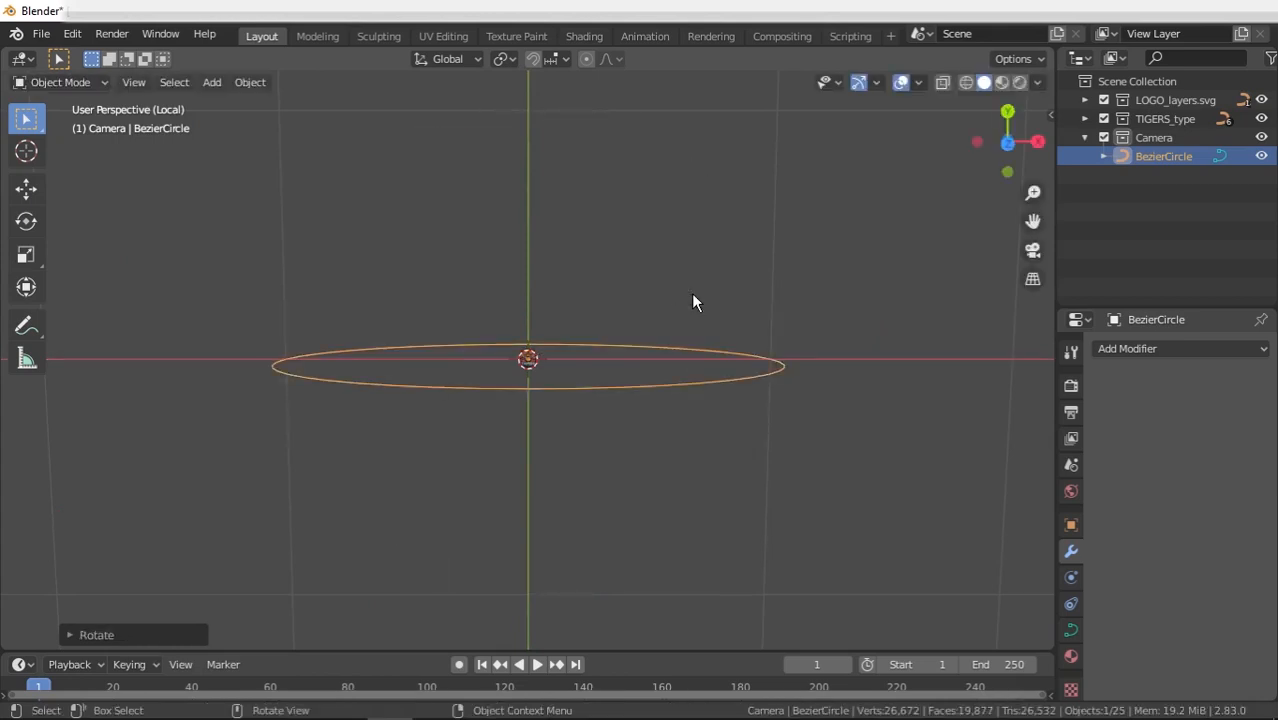
# - Scale the circle down to about 0.544 in the front orthographic view and rename it Rail
pyautogui.moveTo(726, 275); pyautogui.dragTo(732, 319, button='middle')
pyautogui.scroll(6, 557, 381)
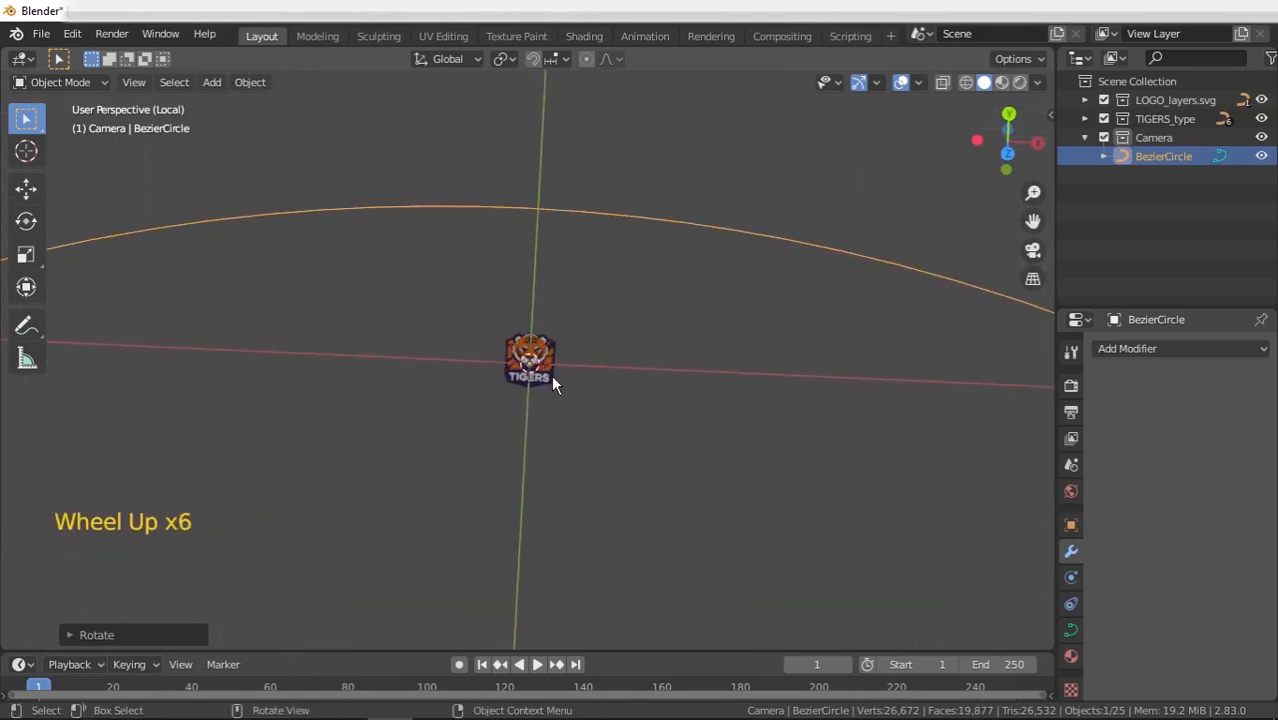
pyautogui.scroll(-5, 553, 385)
pyautogui.press('KP_1')
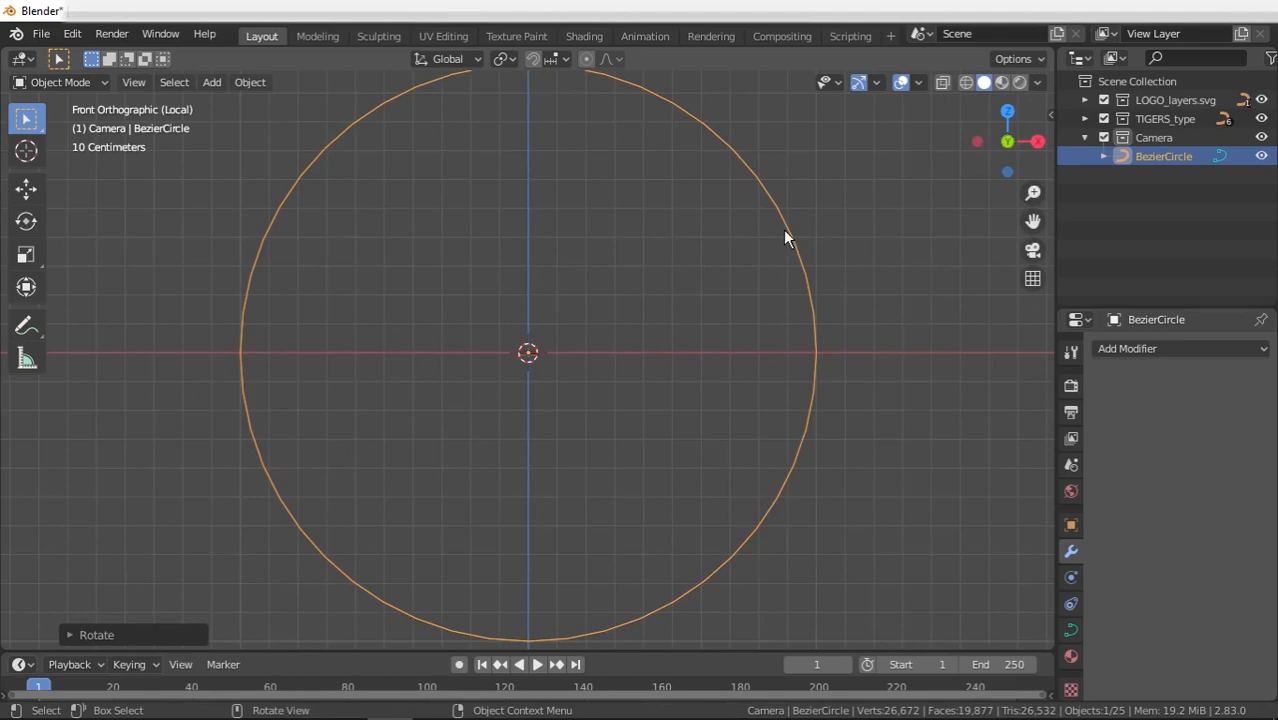
pyautogui.scroll(-14, 686, 308)
pyautogui.press('s')
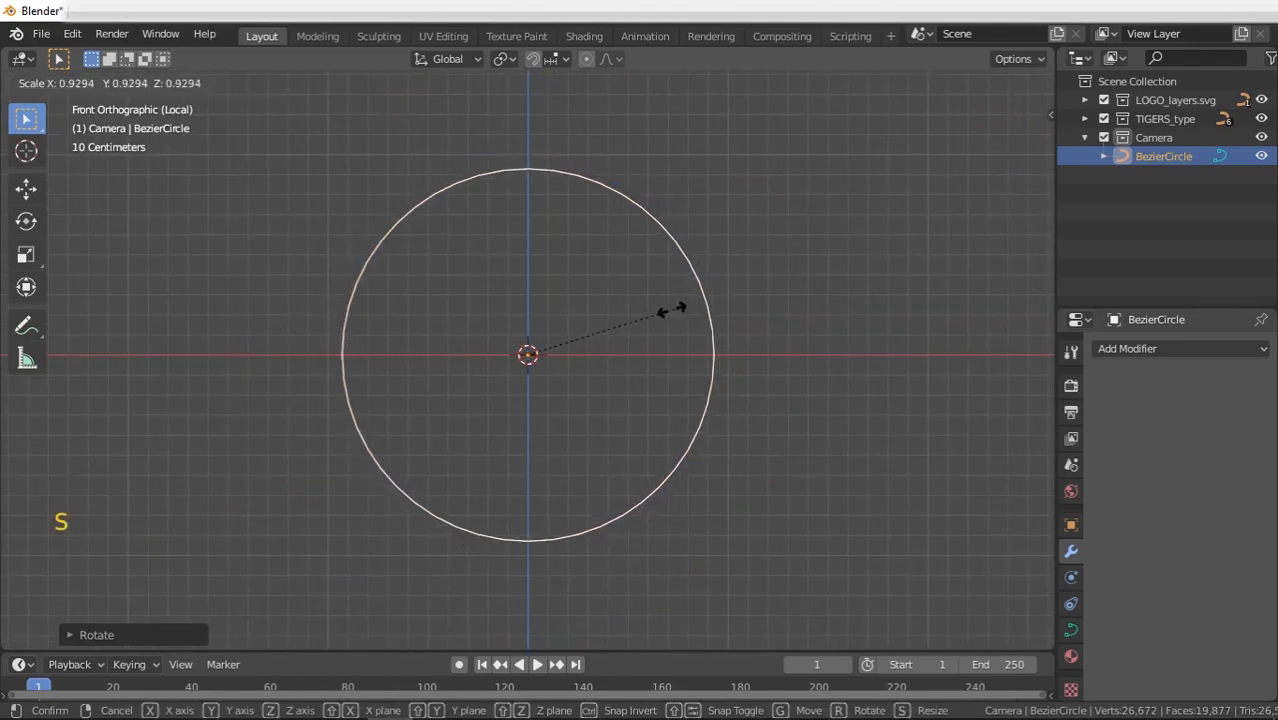
pyautogui.click(613, 326)
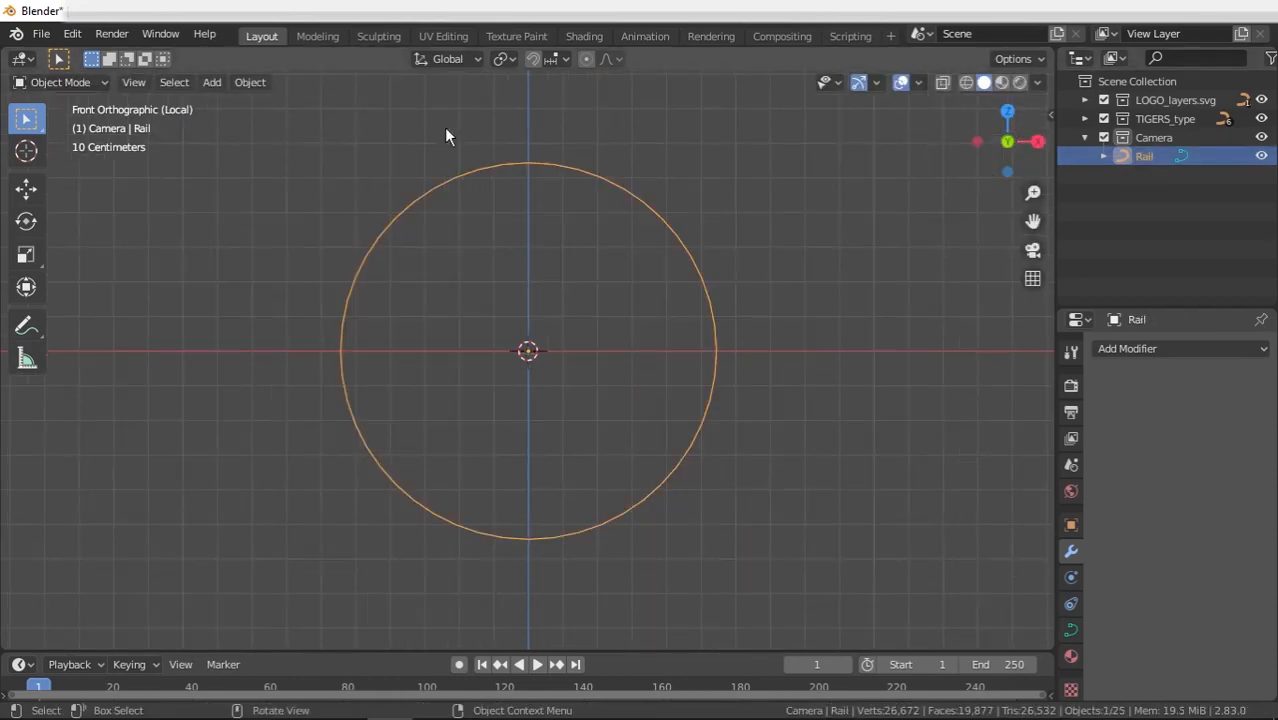
# - Add a camera at the 3D cursor and set Rail as its parent object
pyautogui.click(222, 84)
pyautogui.click(247, 382)
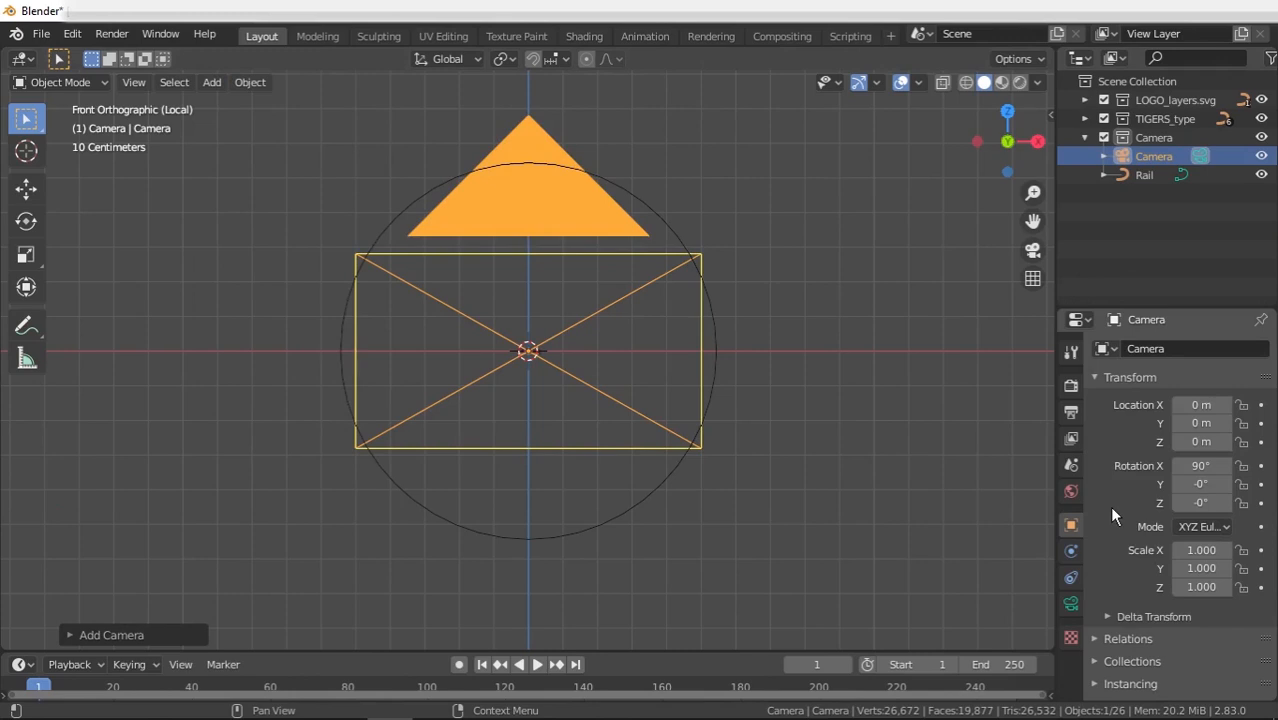
pyautogui.scroll(-7, 1109, 506)
pyautogui.click(1071, 523)
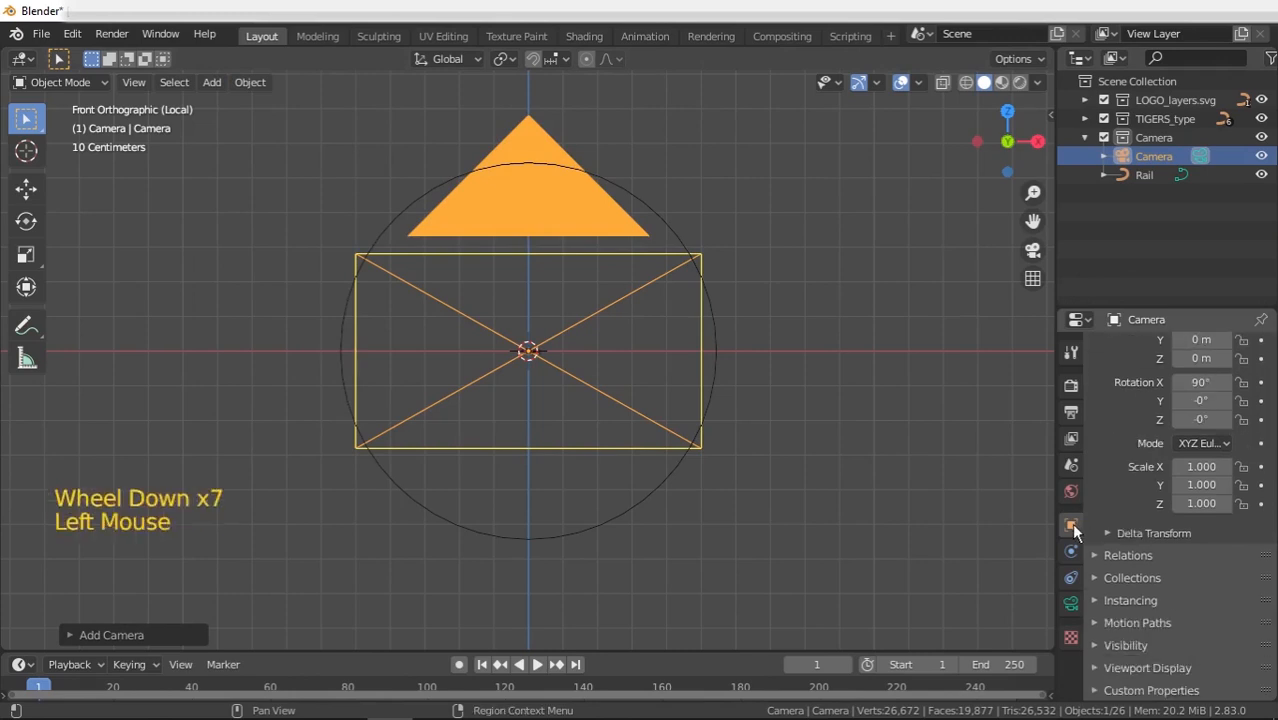
pyautogui.click(1128, 555)
pyautogui.scroll(-5, 1155, 553)
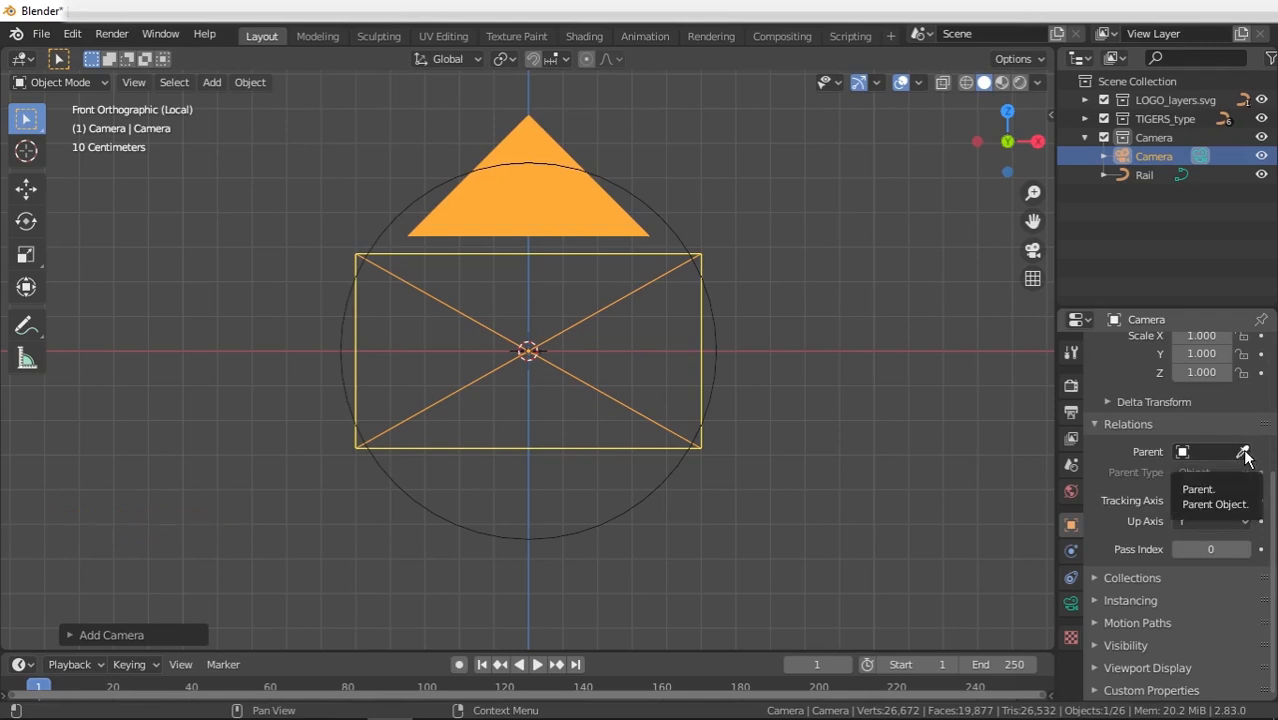
pyautogui.click(1245, 454)
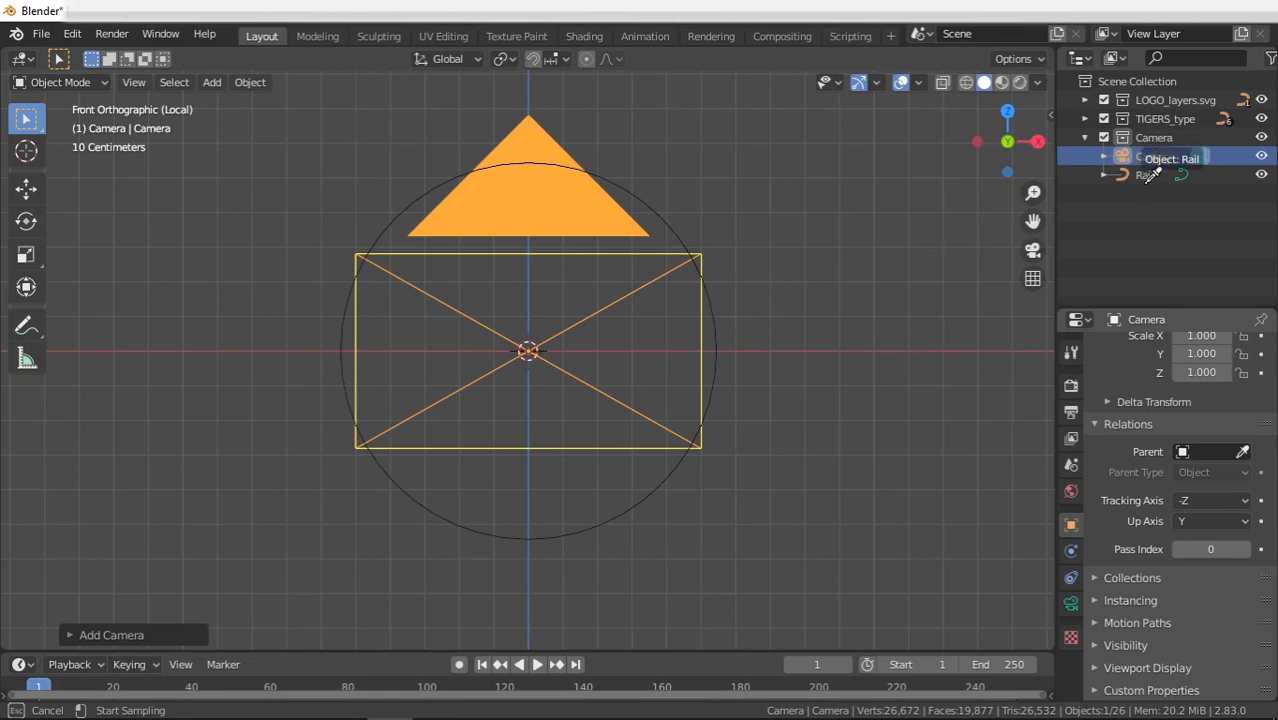
pyautogui.click(1148, 176)
# - Check the logo through the camera, and hide the Rail circle and the camera in the viewport
pyautogui.press('KP_0')
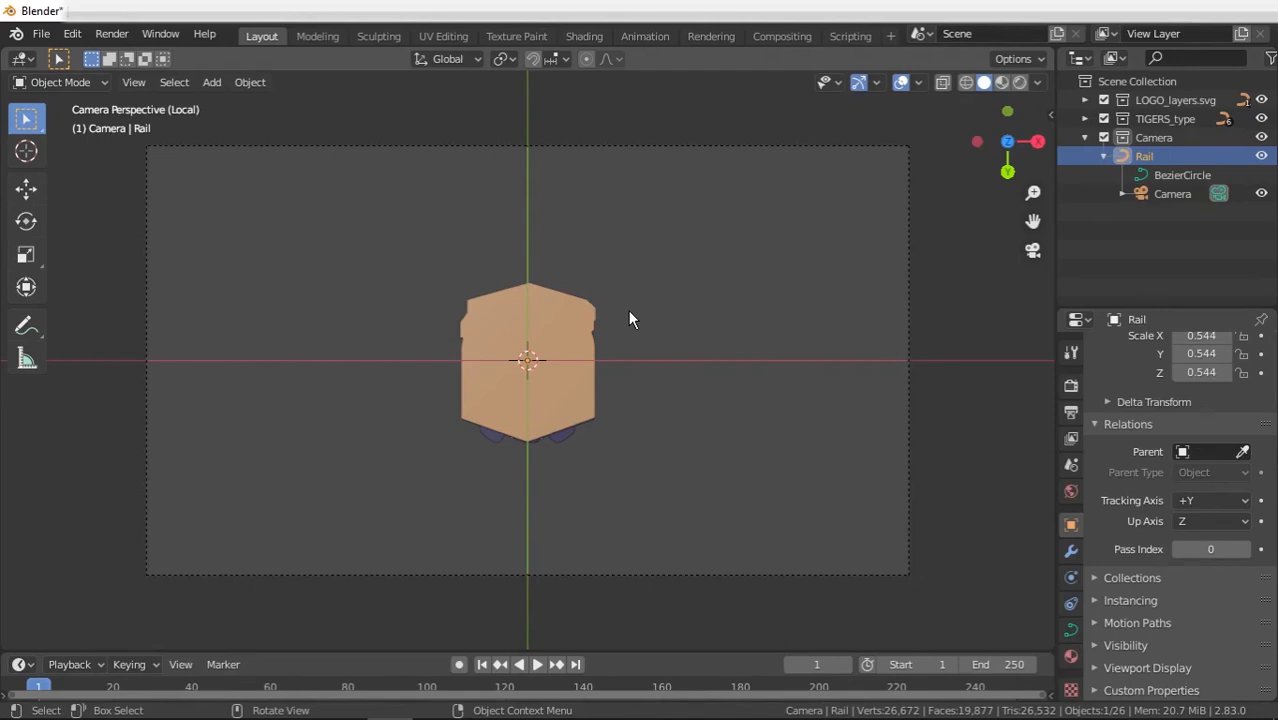
pyautogui.moveTo(629, 319)
pyautogui.mouseDown(button='middle')
pyautogui.moveTo(625, 613)
pyautogui.moveTo(617, 333)
pyautogui.moveTo(605, 357)
pyautogui.moveTo(613, 340)
pyautogui.moveTo(638, 342)
pyautogui.mouseUp(button='middle')
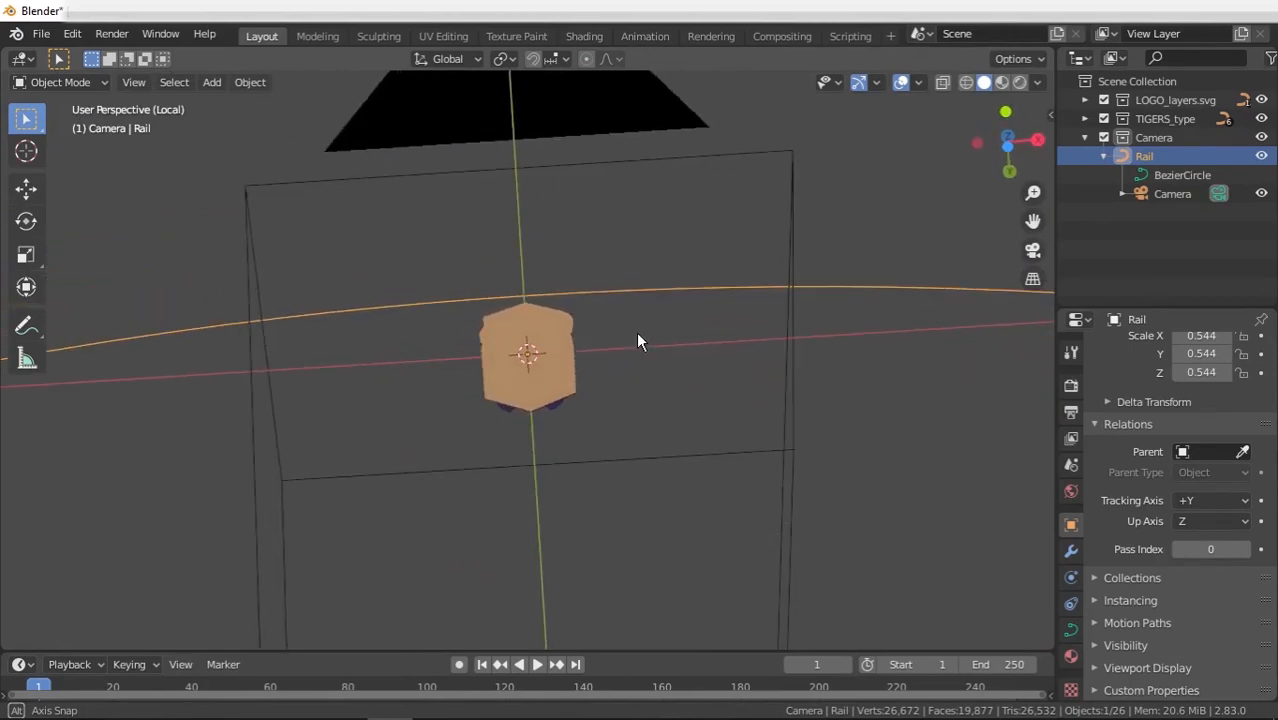
pyautogui.click(1257, 160)
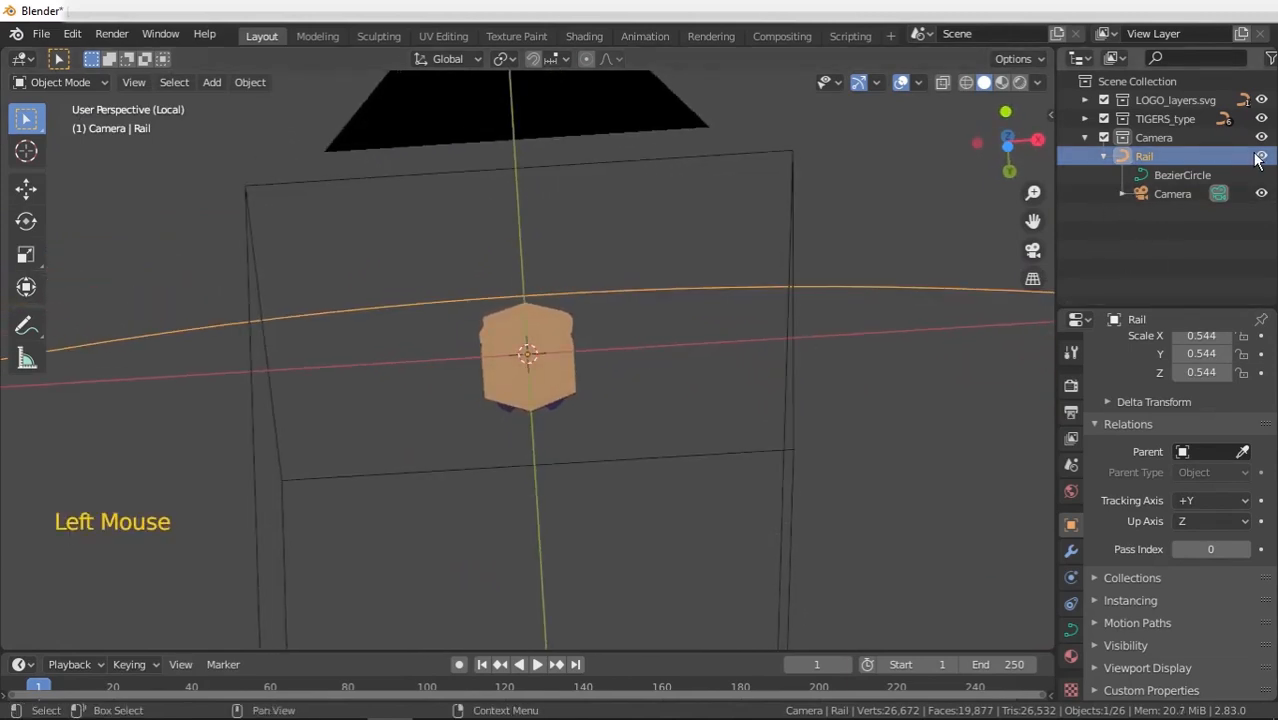
pyautogui.click(1260, 157)
pyautogui.click(1261, 195)
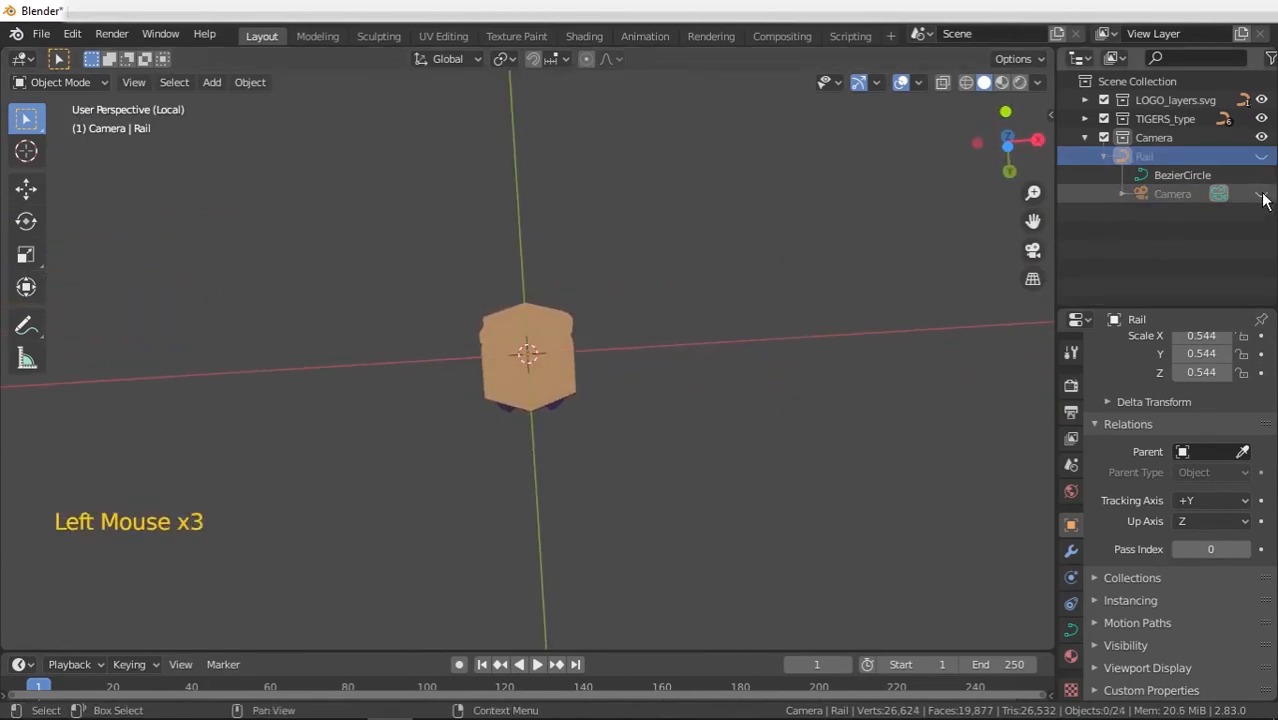
# - Select all visible logo parts, rotate them 180° around the X axis, and clear the selection
pyautogui.press('a')
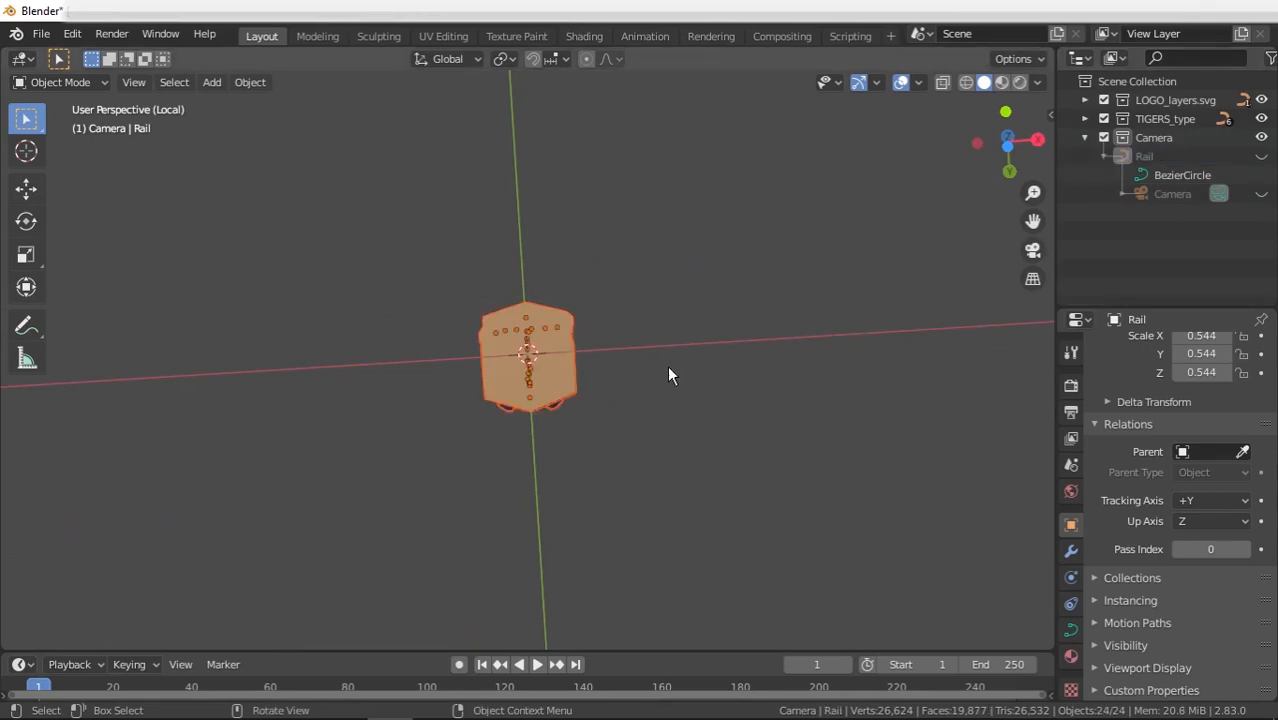
pyautogui.press('r')
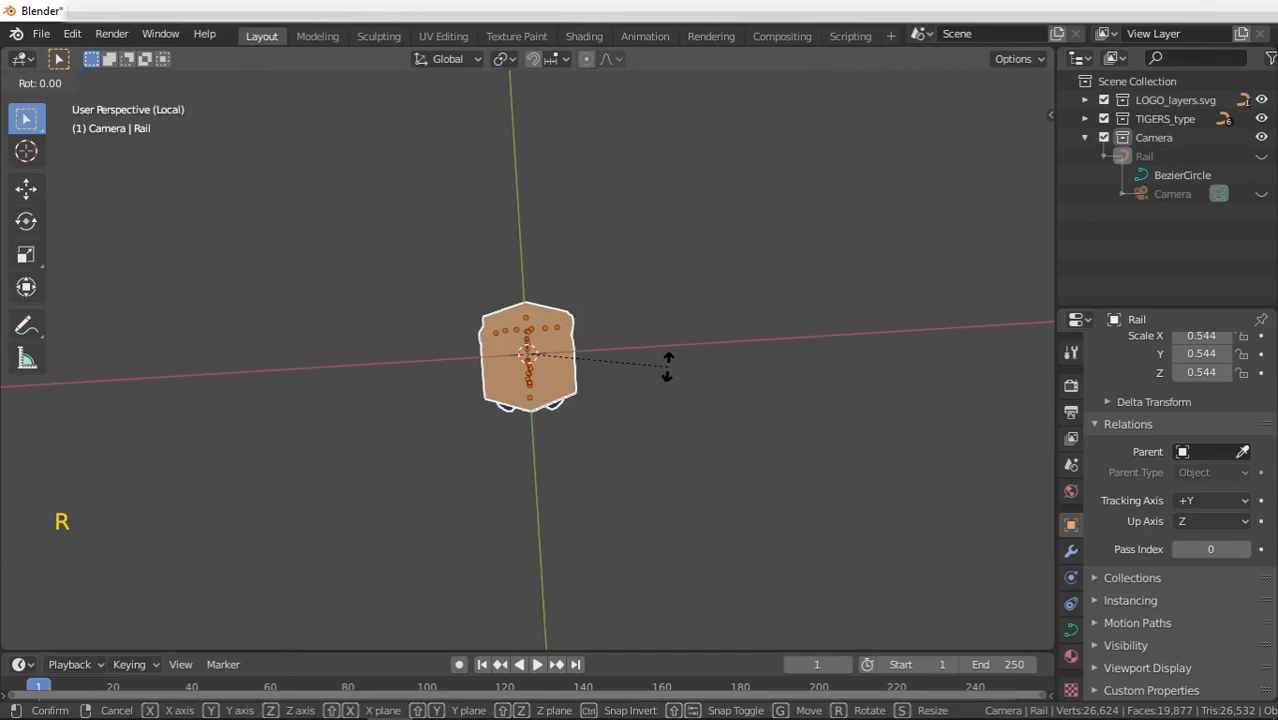
pyautogui.press('x')
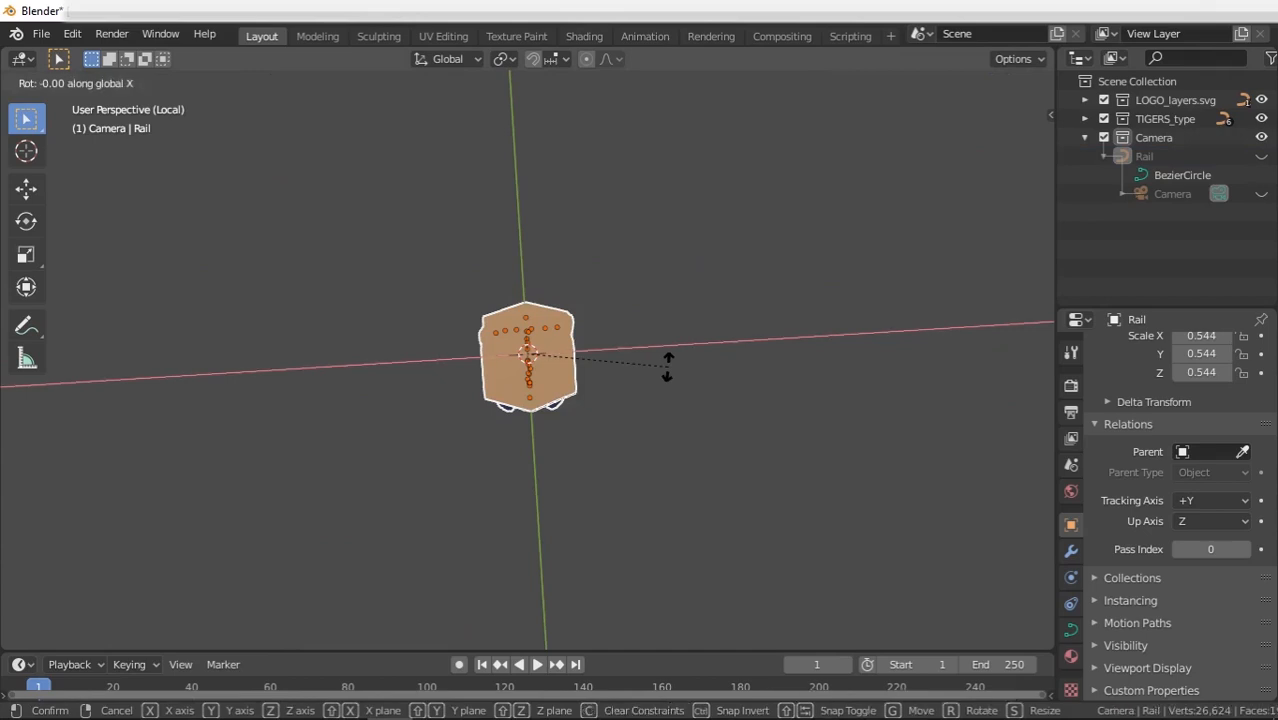
pyautogui.write('180')
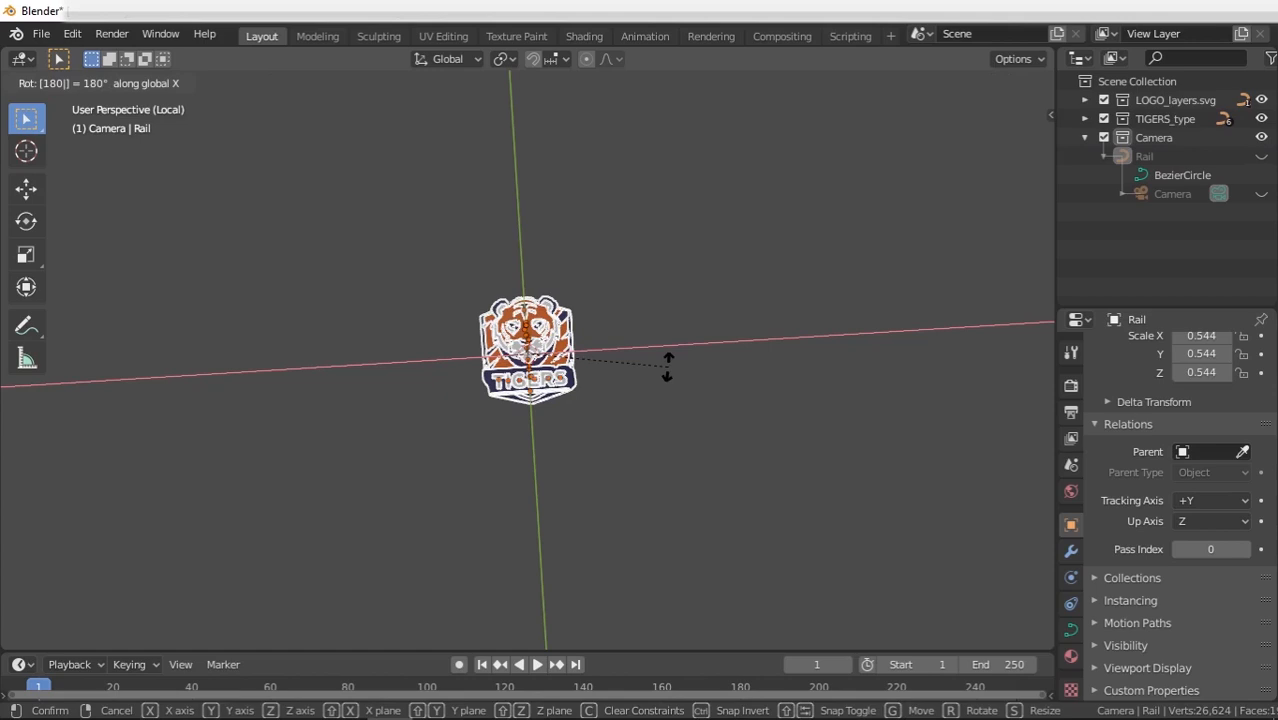
pyautogui.press('Return')
pyautogui.click(667, 405)
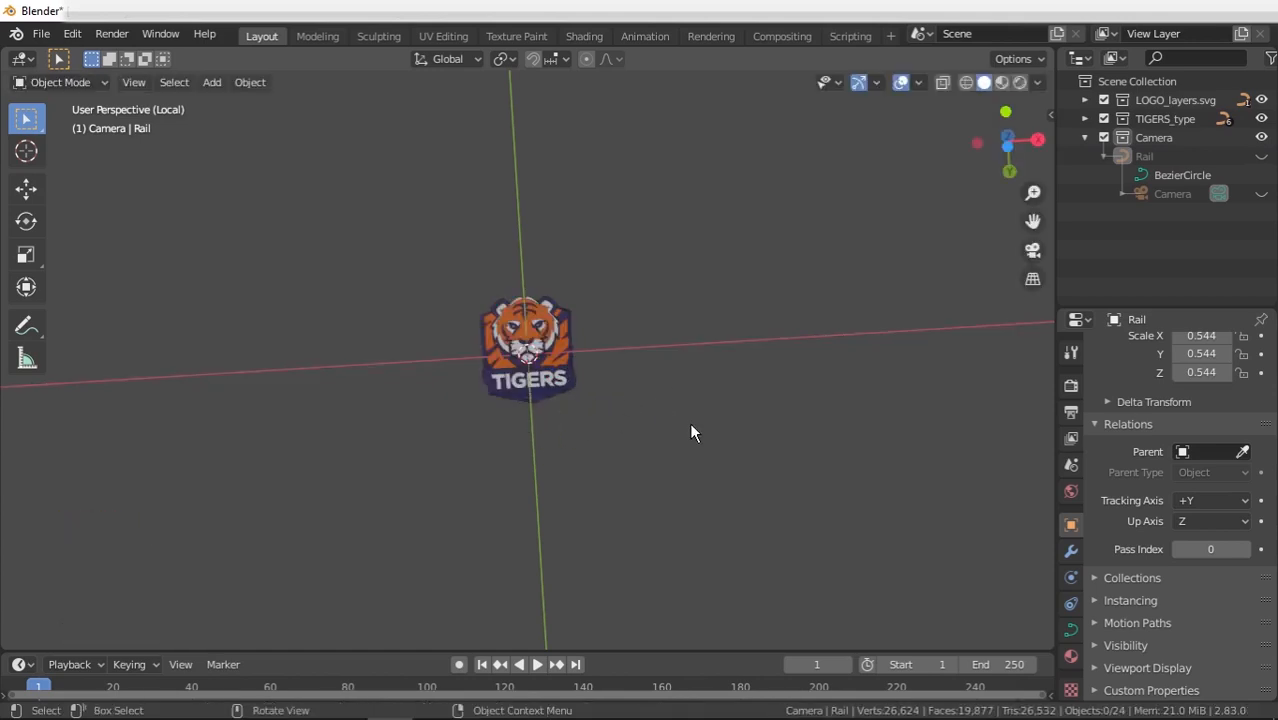
# - Unhide the camera and Rail, and view the flipped logo through the camera
pyautogui.click(1261, 194)
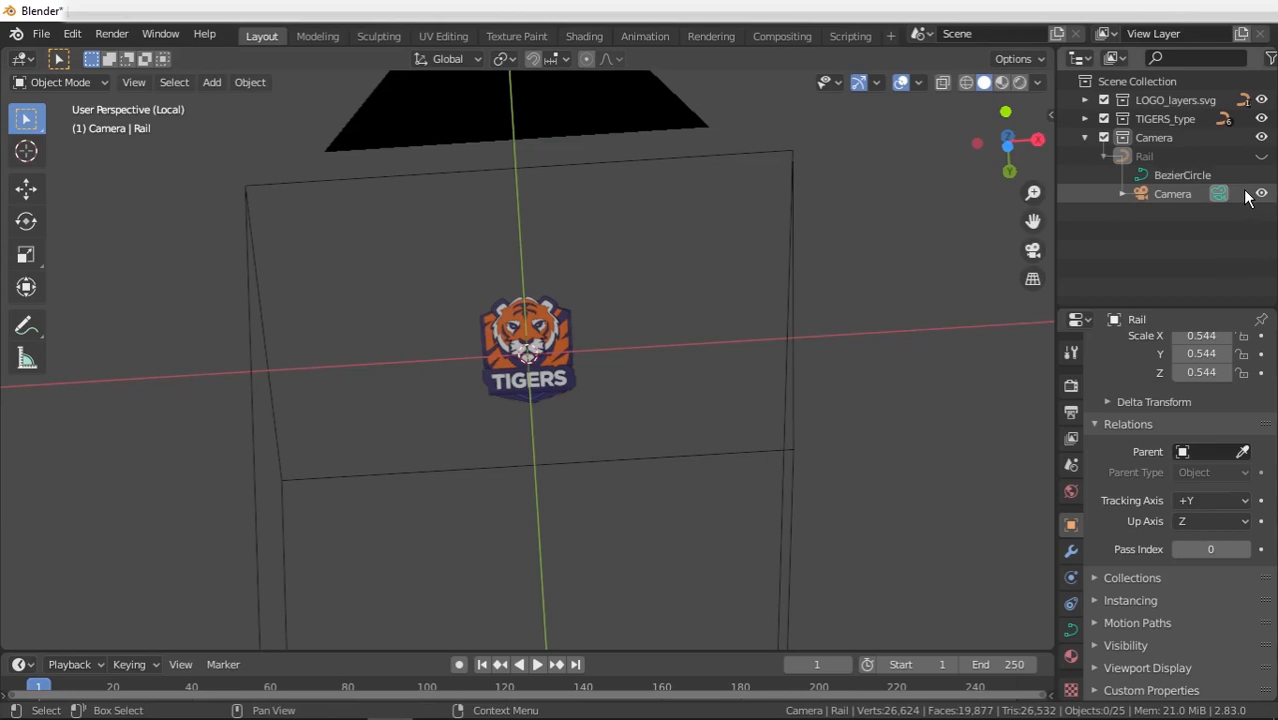
pyautogui.click(1261, 156)
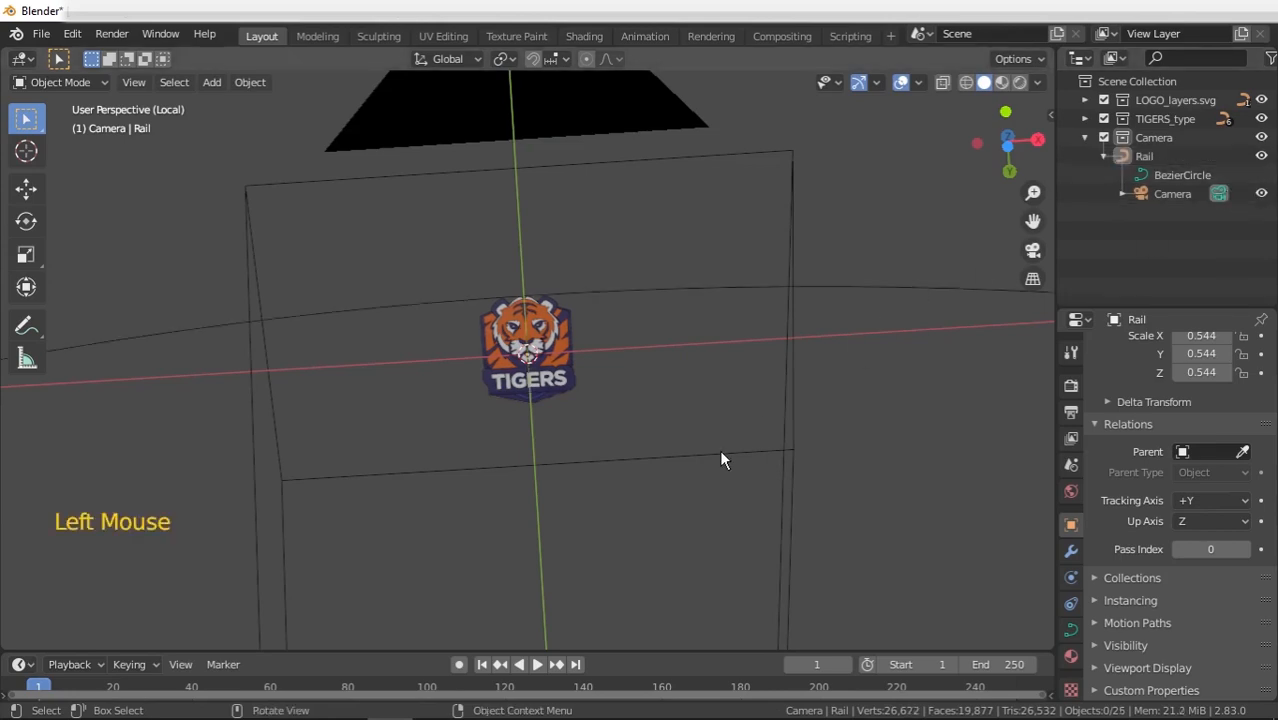
pyautogui.press('KP_0')
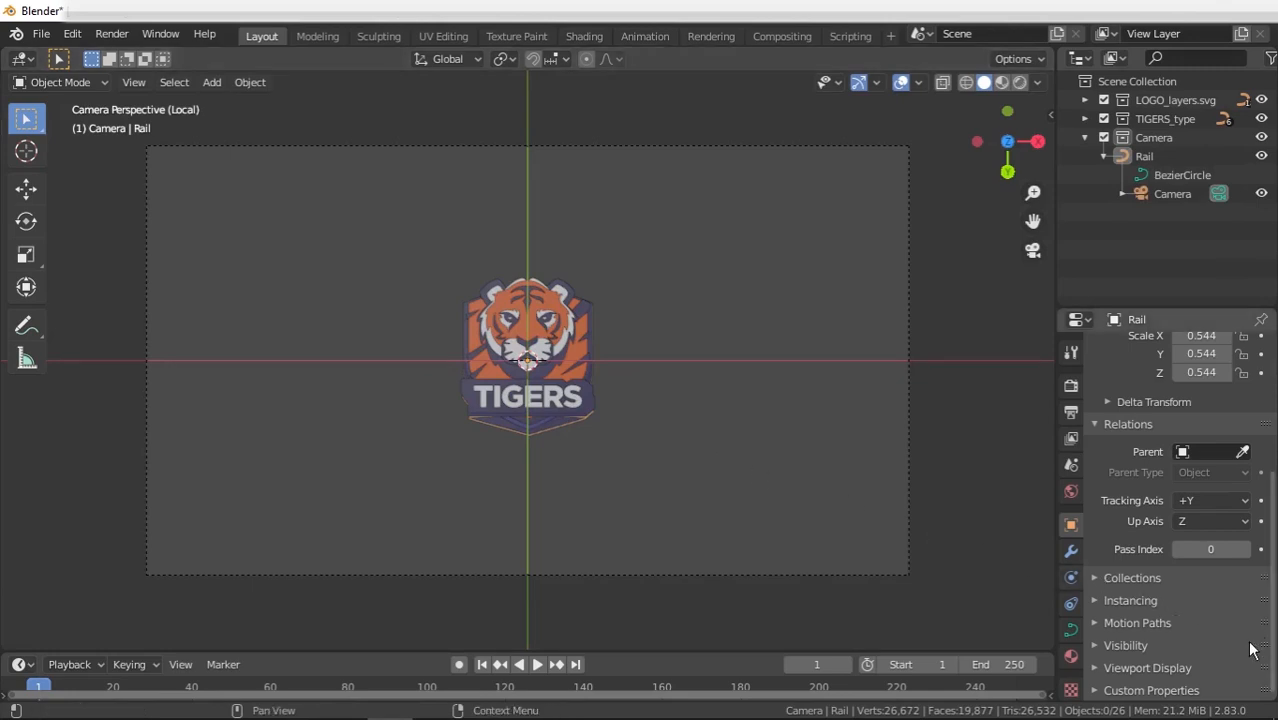
# - Select the Rail circle and scale it down to about 0.380 to bring the camera closer to the logo
pyautogui.moveTo(700, 335); pyautogui.dragTo(691, 326, button='middle')
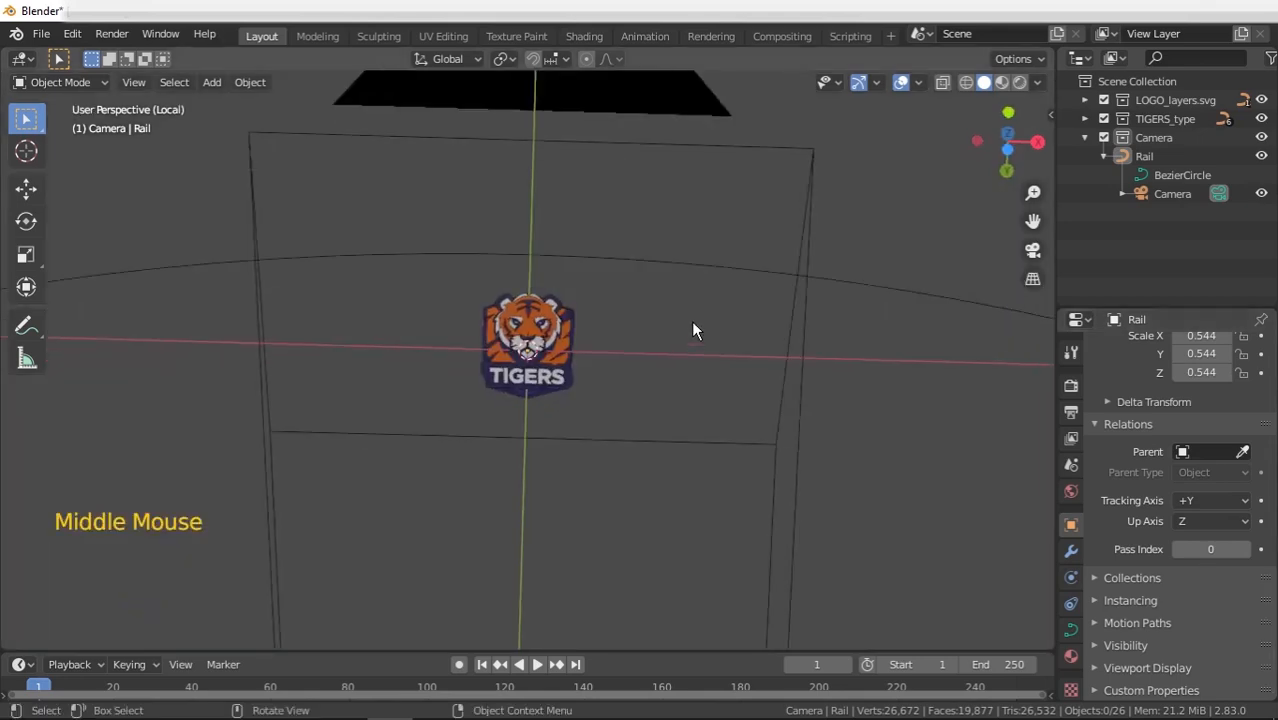
pyautogui.scroll(-5, 691, 320)
pyautogui.scroll(2, 697, 326)
pyautogui.click(793, 343)
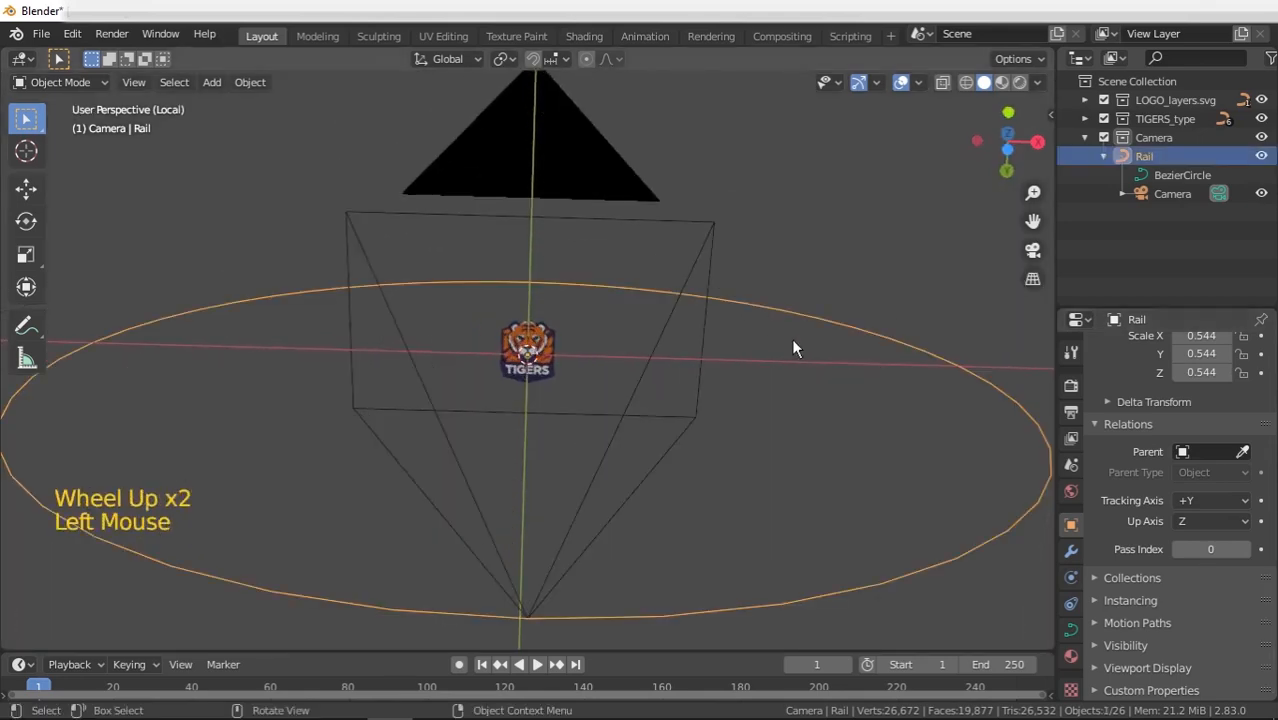
pyautogui.press('s')
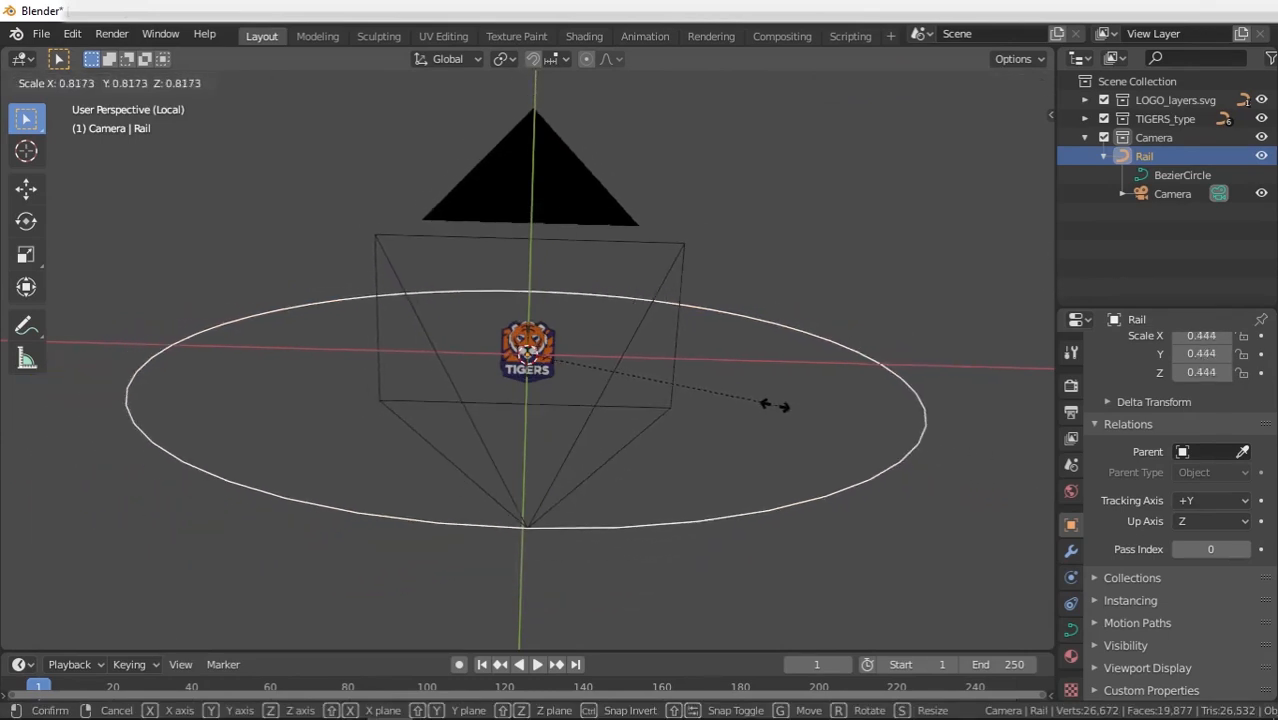
pyautogui.click(736, 405)
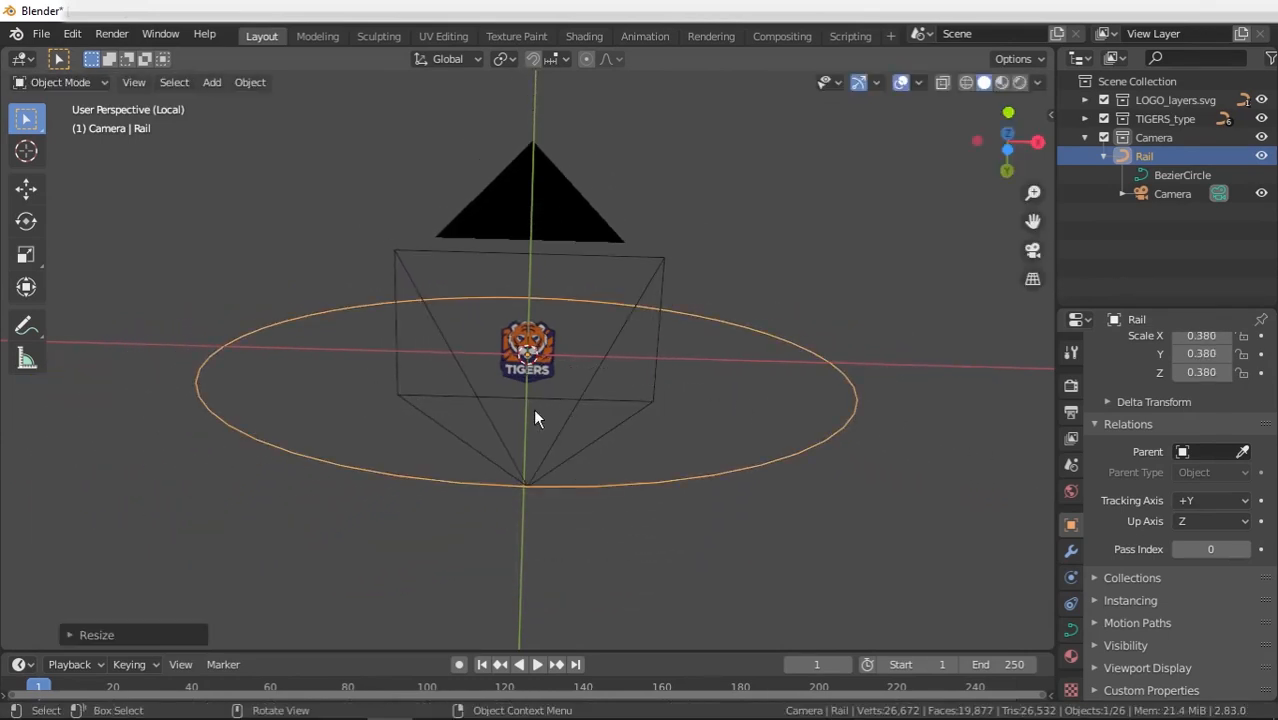
# - In camera view, scale Rail down to about 0.271 and move it along the Y axis to centre the logo vertically in the frame
pyautogui.press('KP_0')
pyautogui.press('g')
pyautogui.press('y')
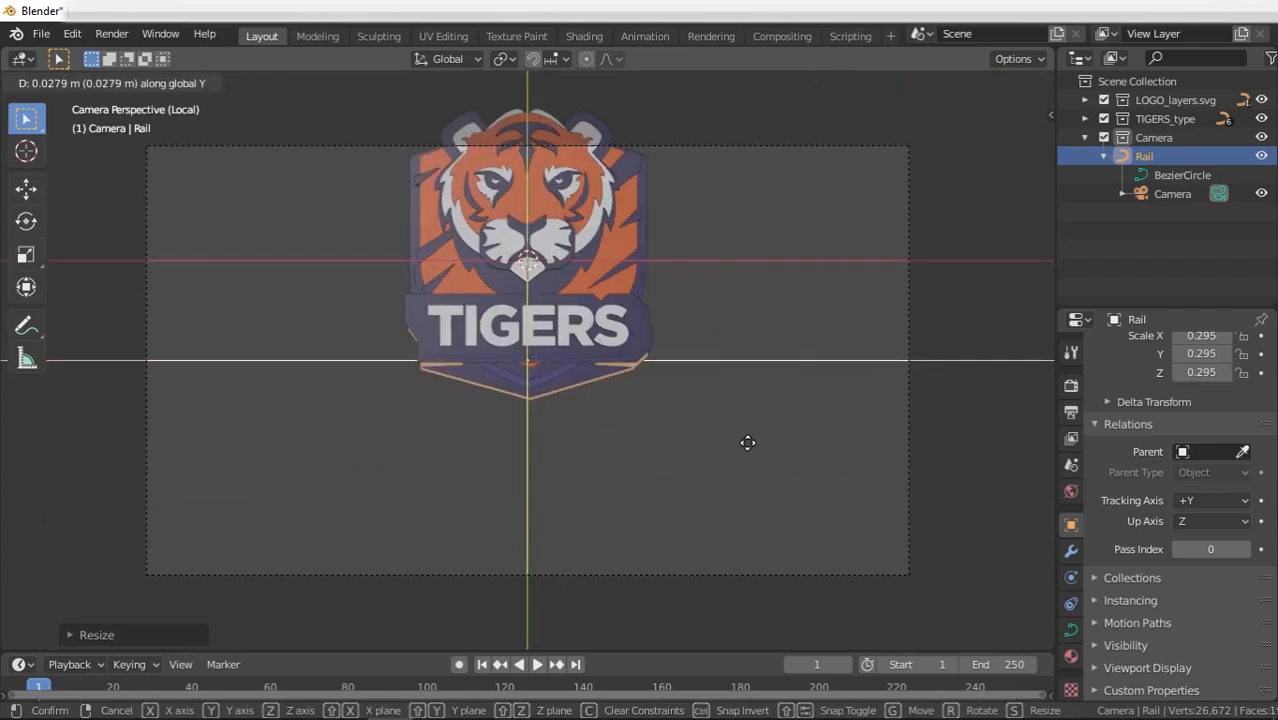
pyautogui.press('shift')
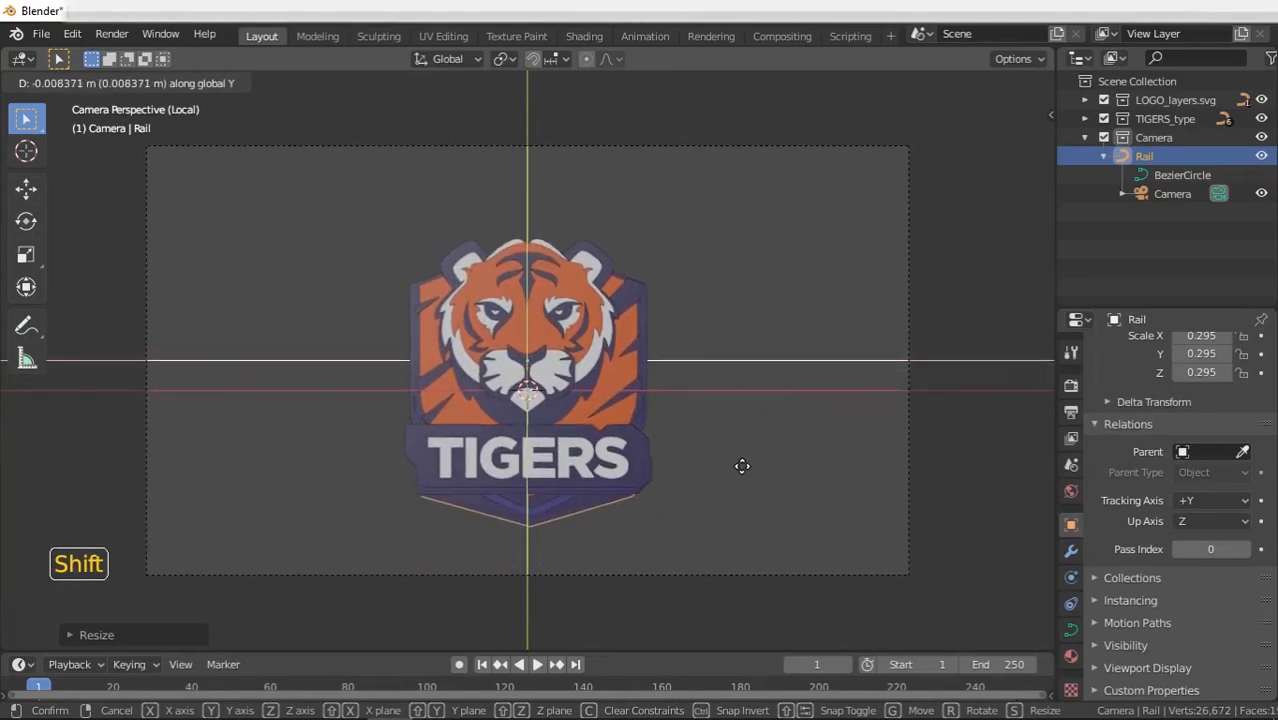
pyautogui.click(785, 453)
# - Try rotating Rail about the Y axis, both in camera view and from outside it, to preview the camera's orbit around the logo
pyautogui.press('r')
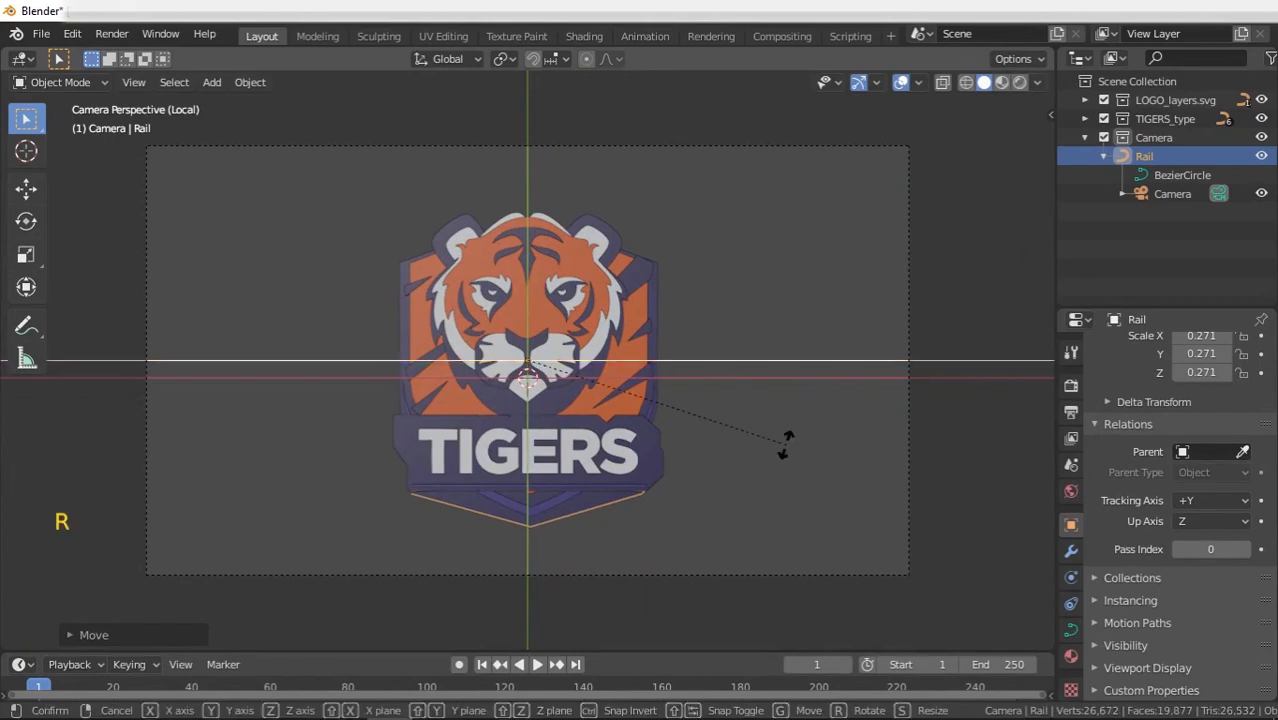
pyautogui.press('y')
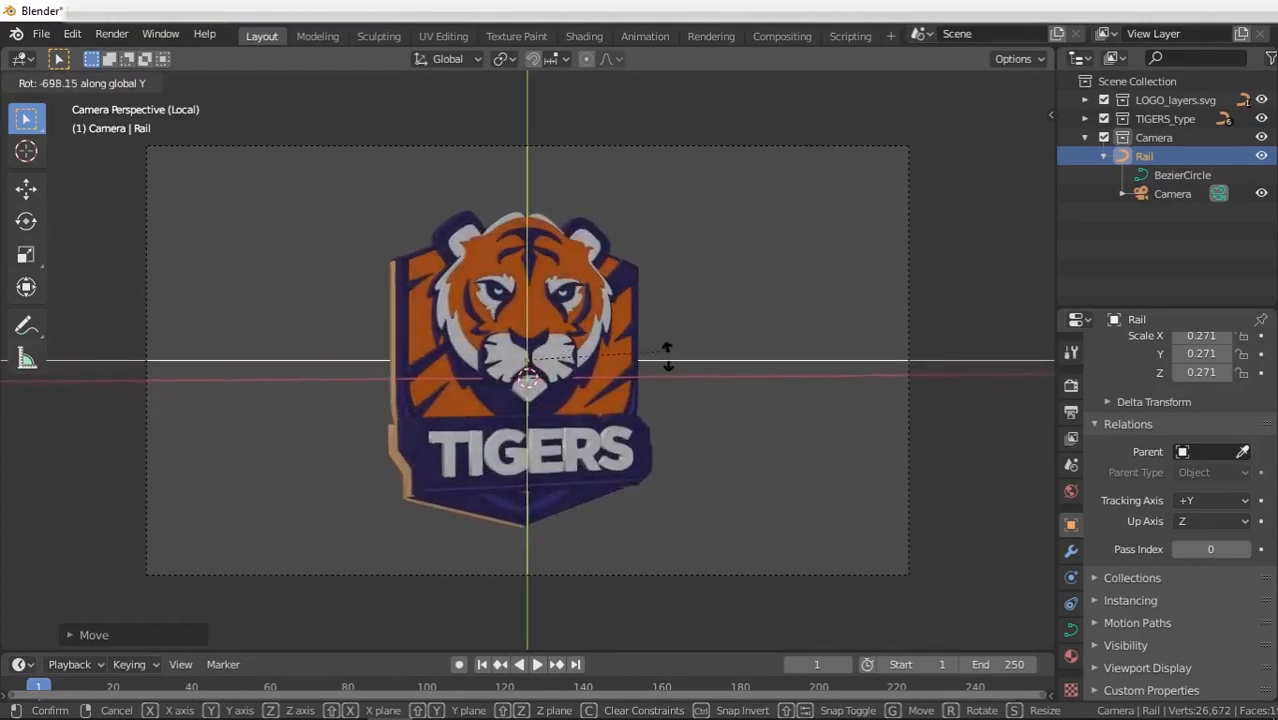
pyautogui.rightClick(674, 415)
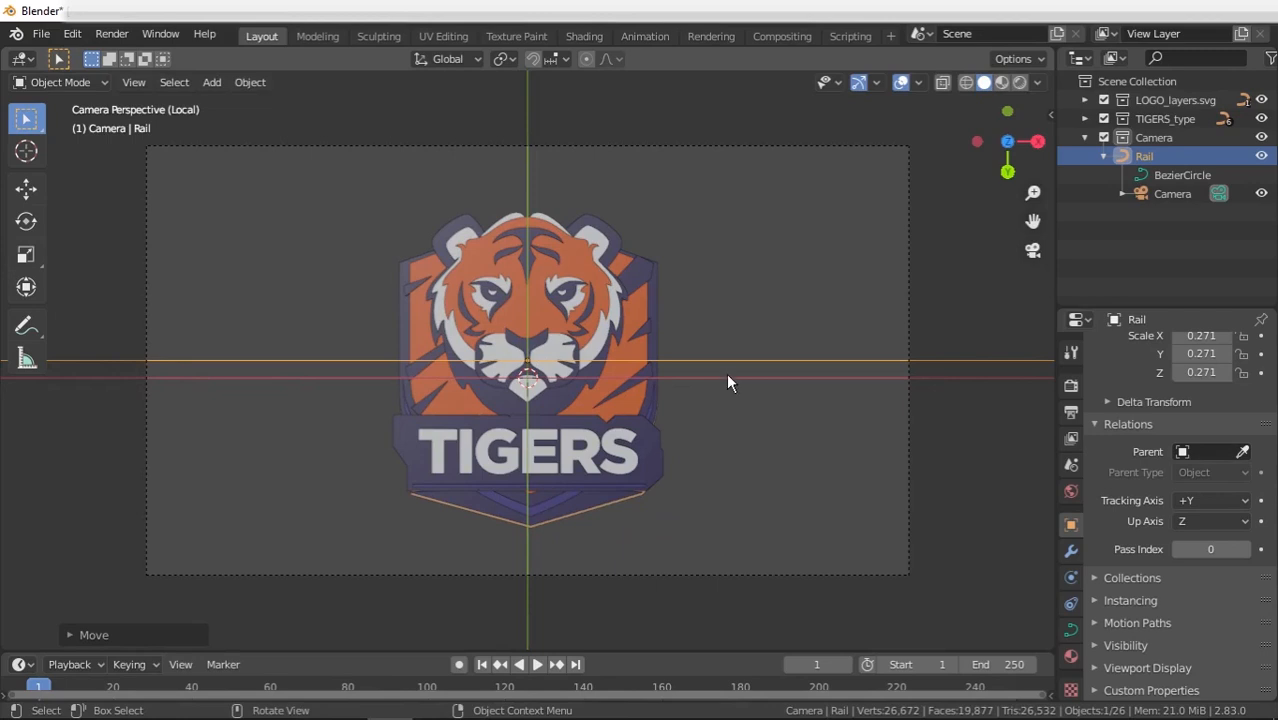
pyautogui.press('KP_0')
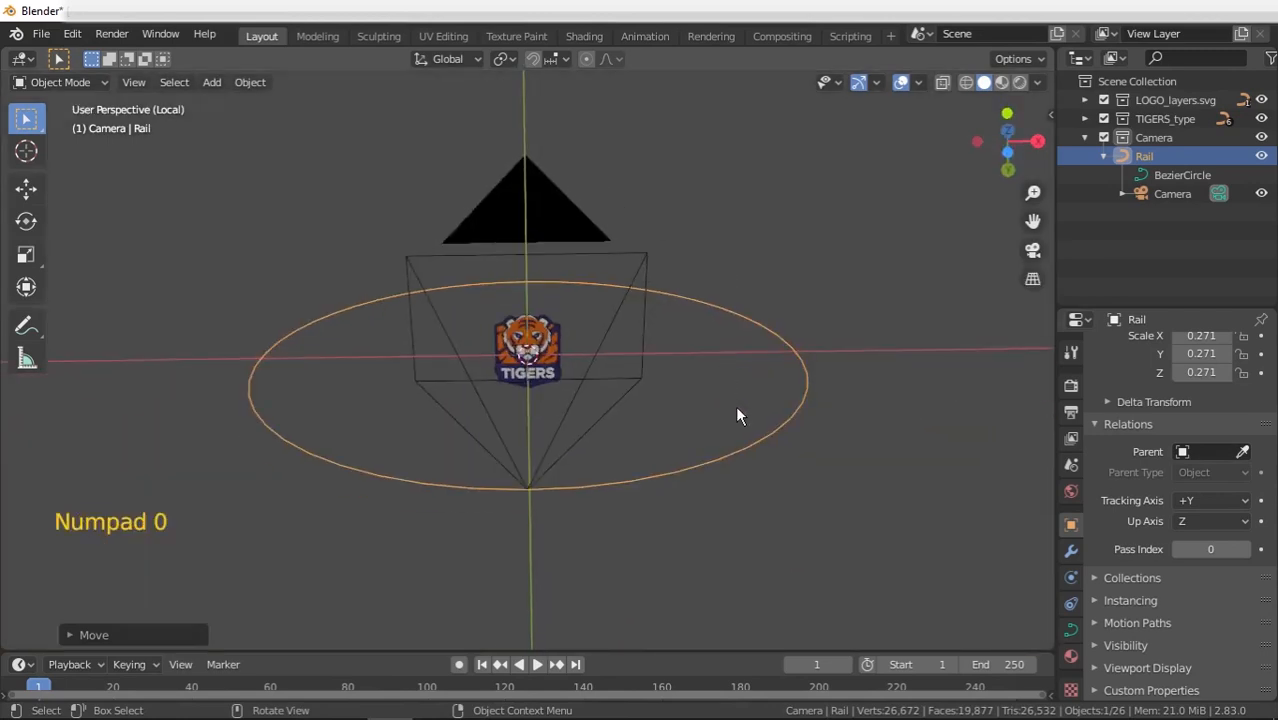
pyautogui.press('r')
pyautogui.press('y')
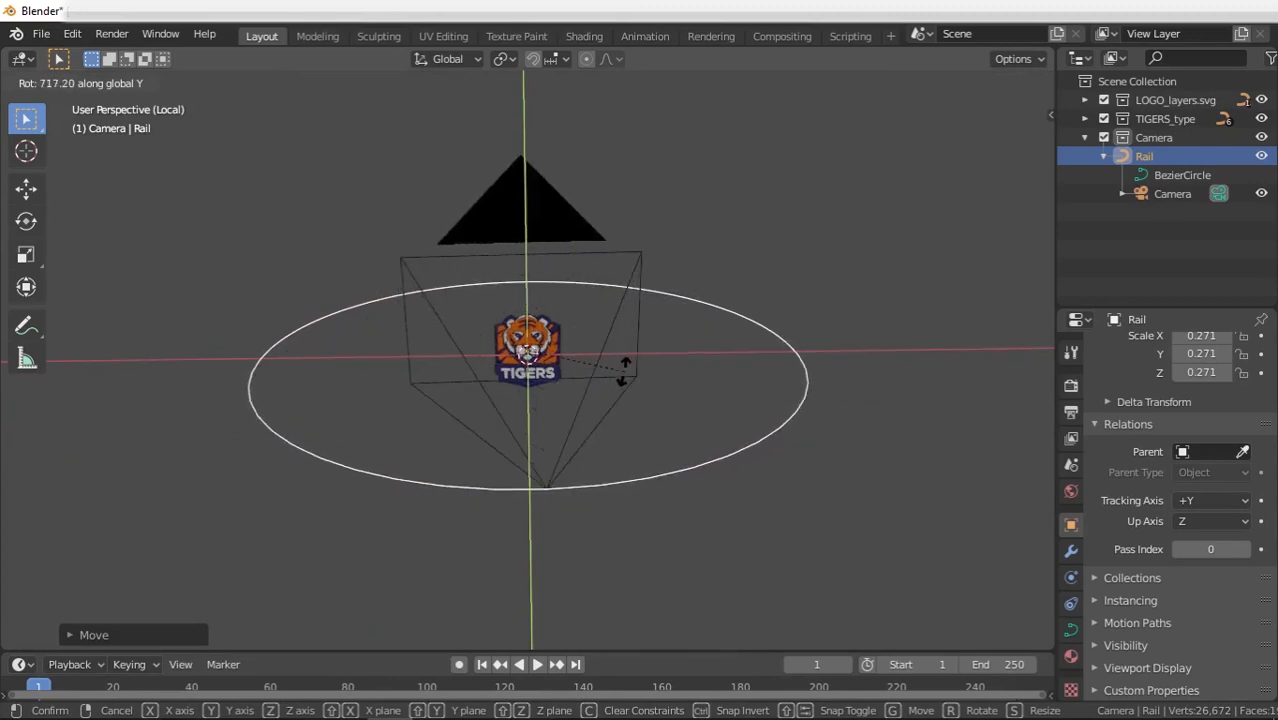
pyautogui.click(624, 378)
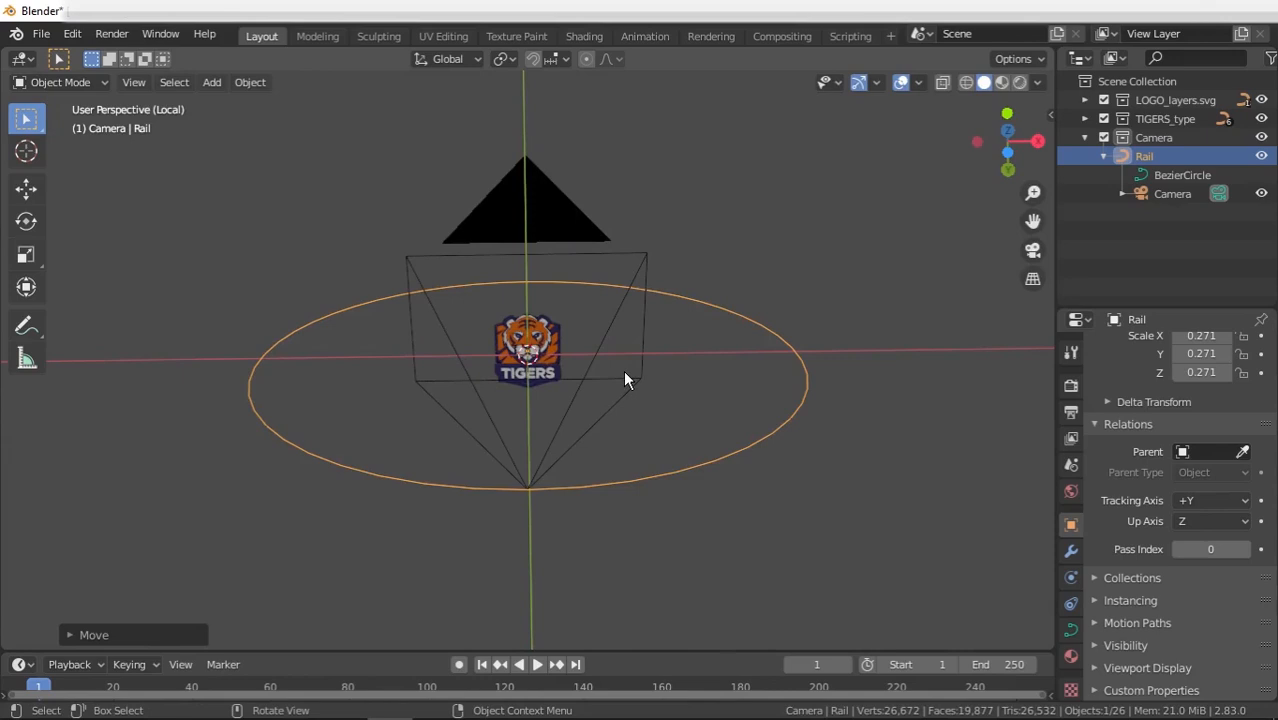
pyautogui.press('KP_0')
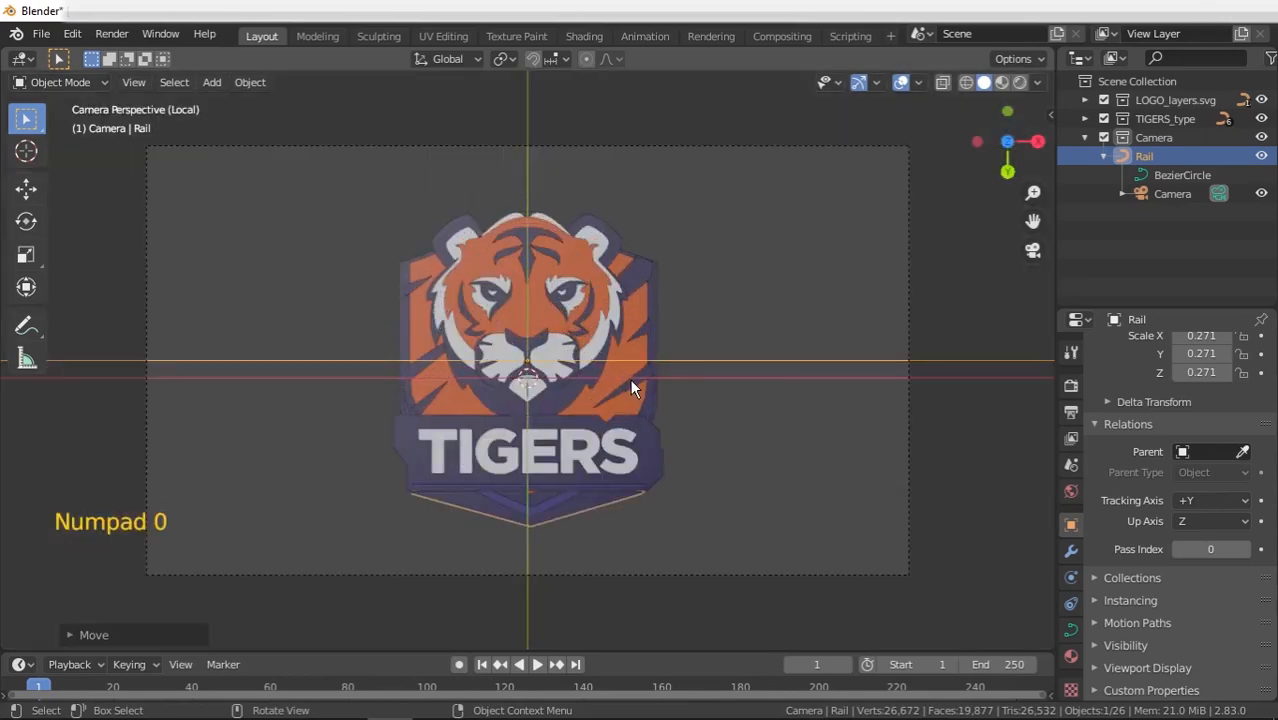
# - Collapse the Camera collection, expand LOGO_layers.svg, and look at the modifier and transform settings of Blue_mane
pyautogui.scroll(5, 1234, 252)
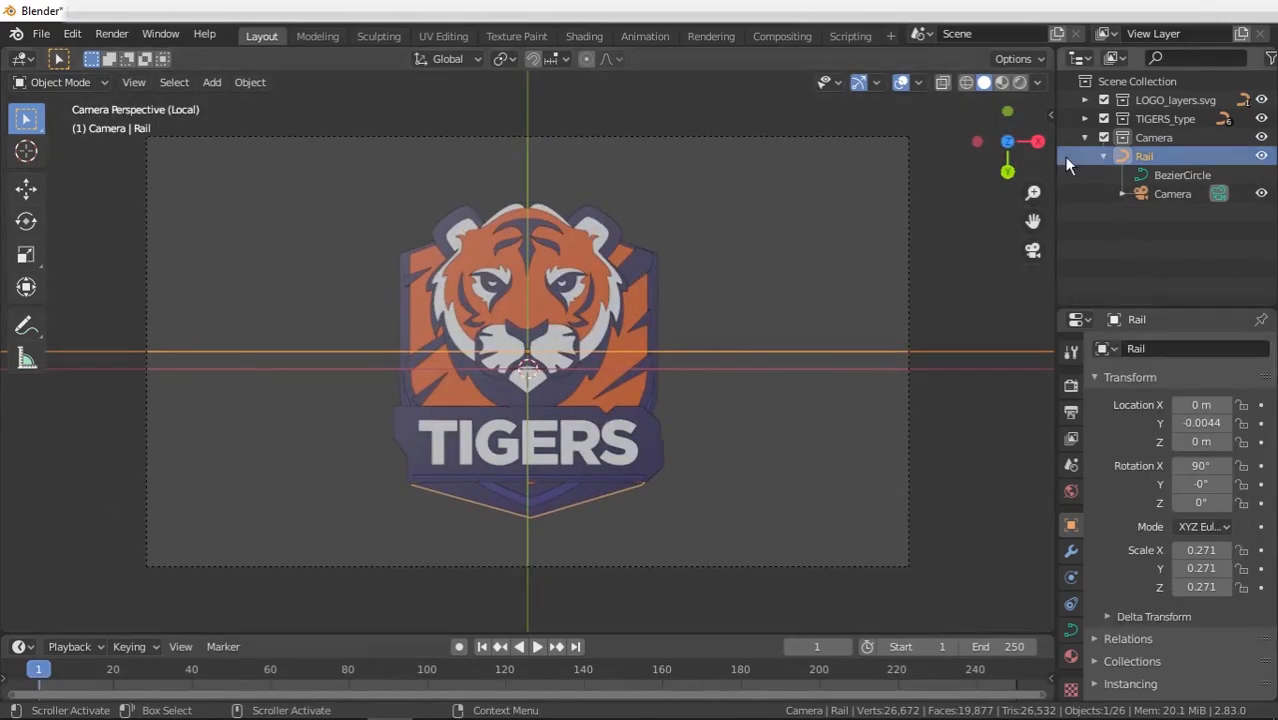
pyautogui.click(1085, 138)
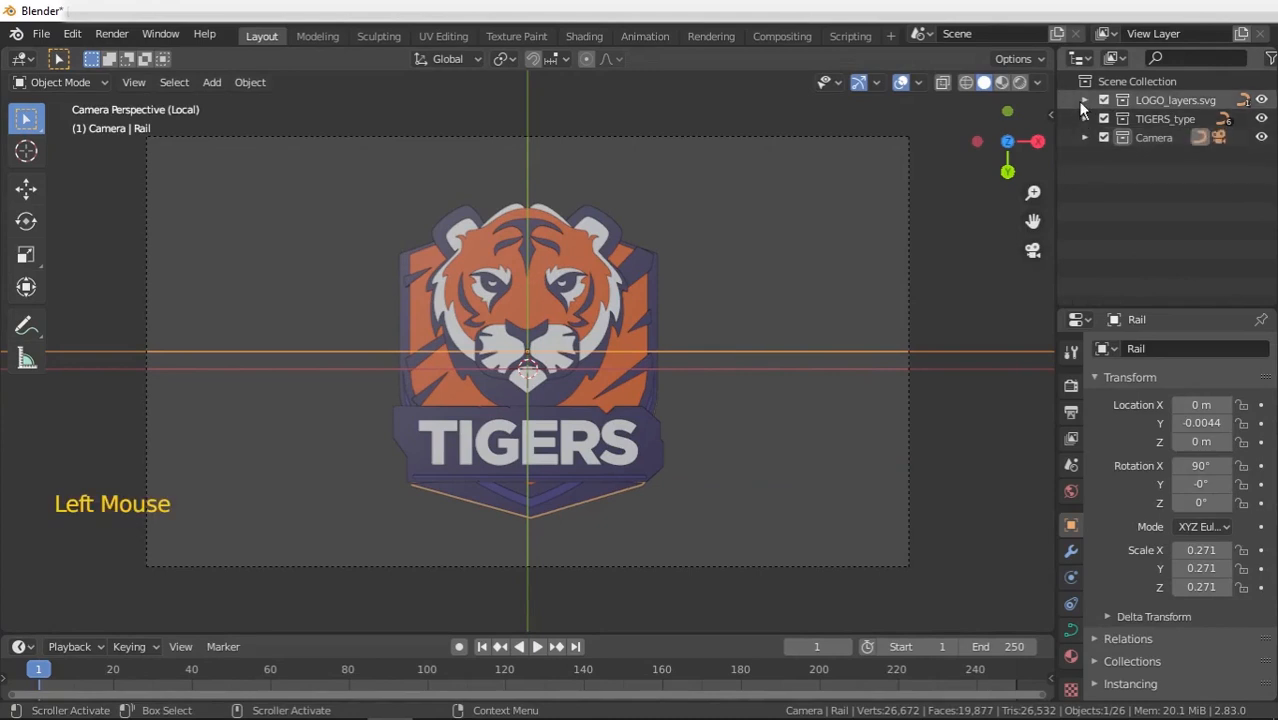
pyautogui.click(1085, 100)
pyautogui.click(1160, 118)
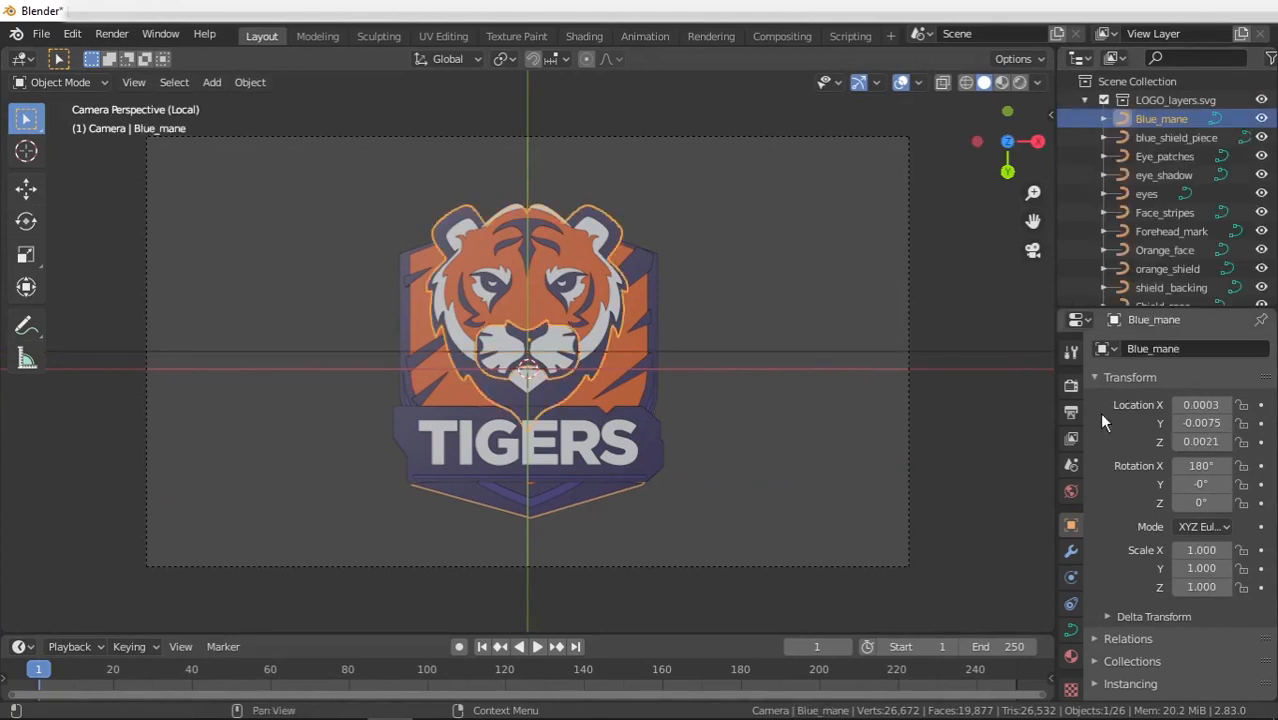
pyautogui.click(1071, 550)
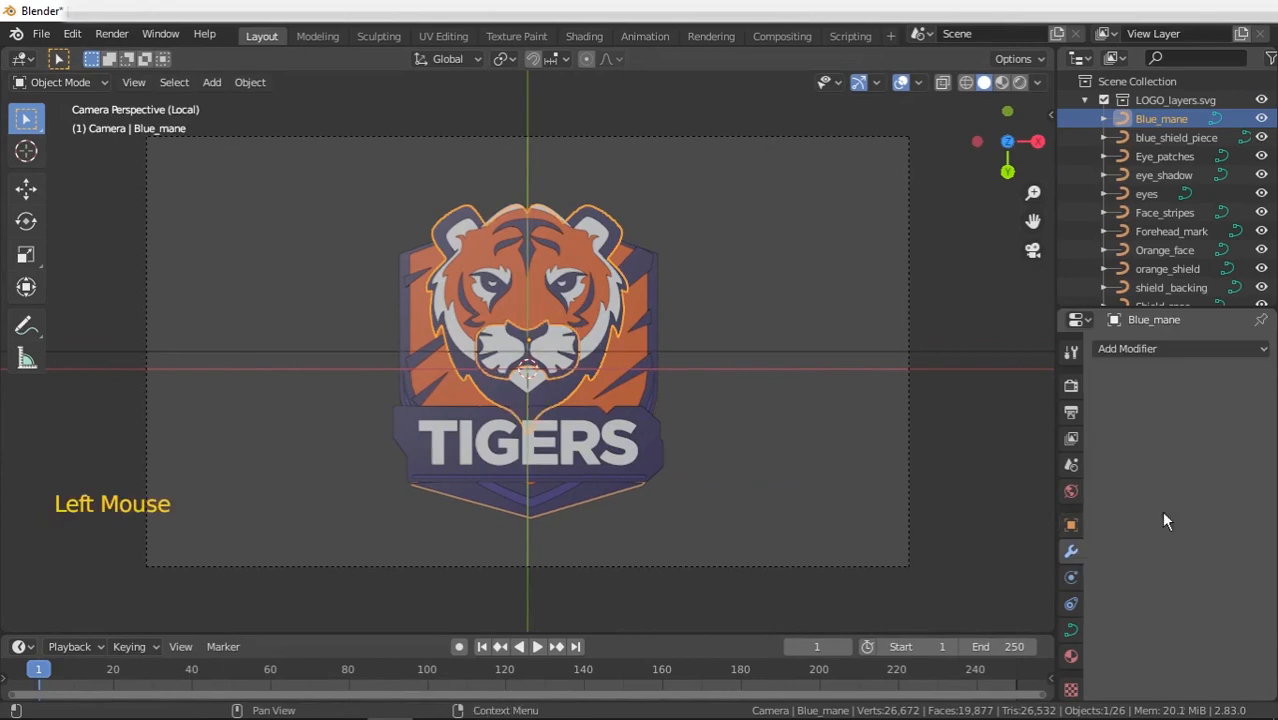
pyautogui.click(1217, 349)
pyautogui.click(1071, 525)
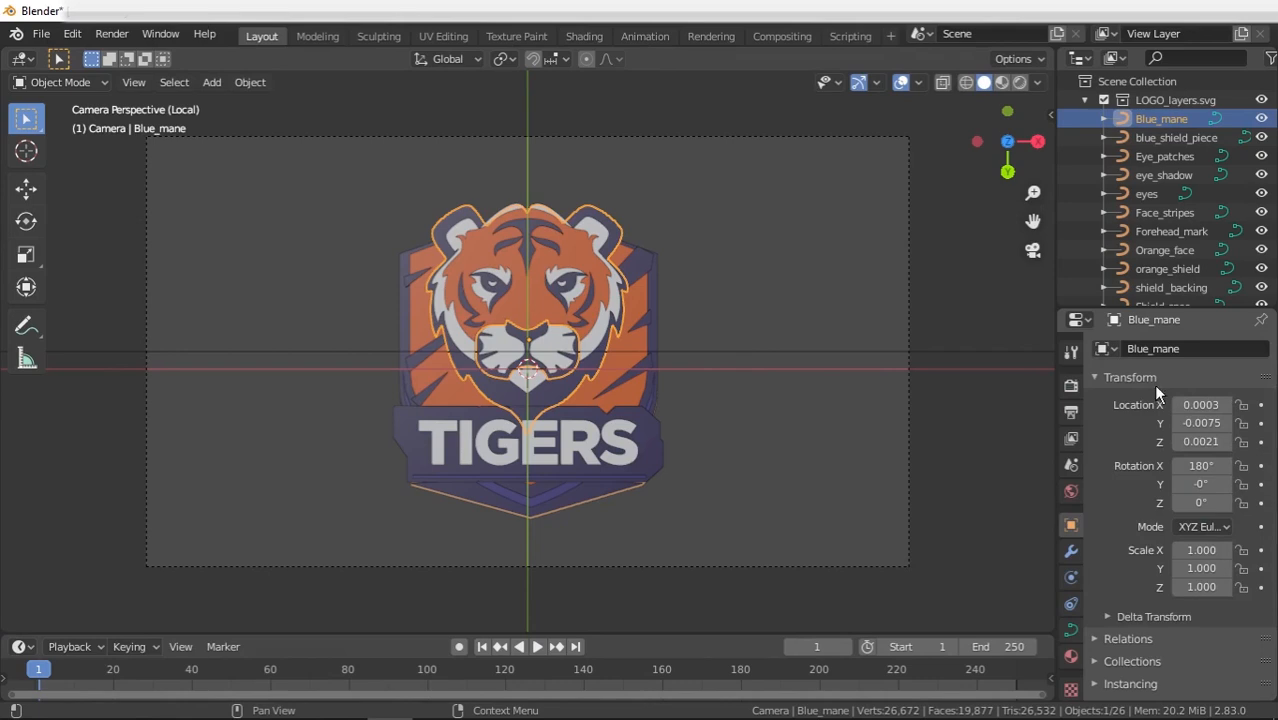
pyautogui.click(1071, 550)
# - Enlarge the timeline area and set the current frame to 80
pyautogui.moveTo(811, 626); pyautogui.dragTo(853, 489)
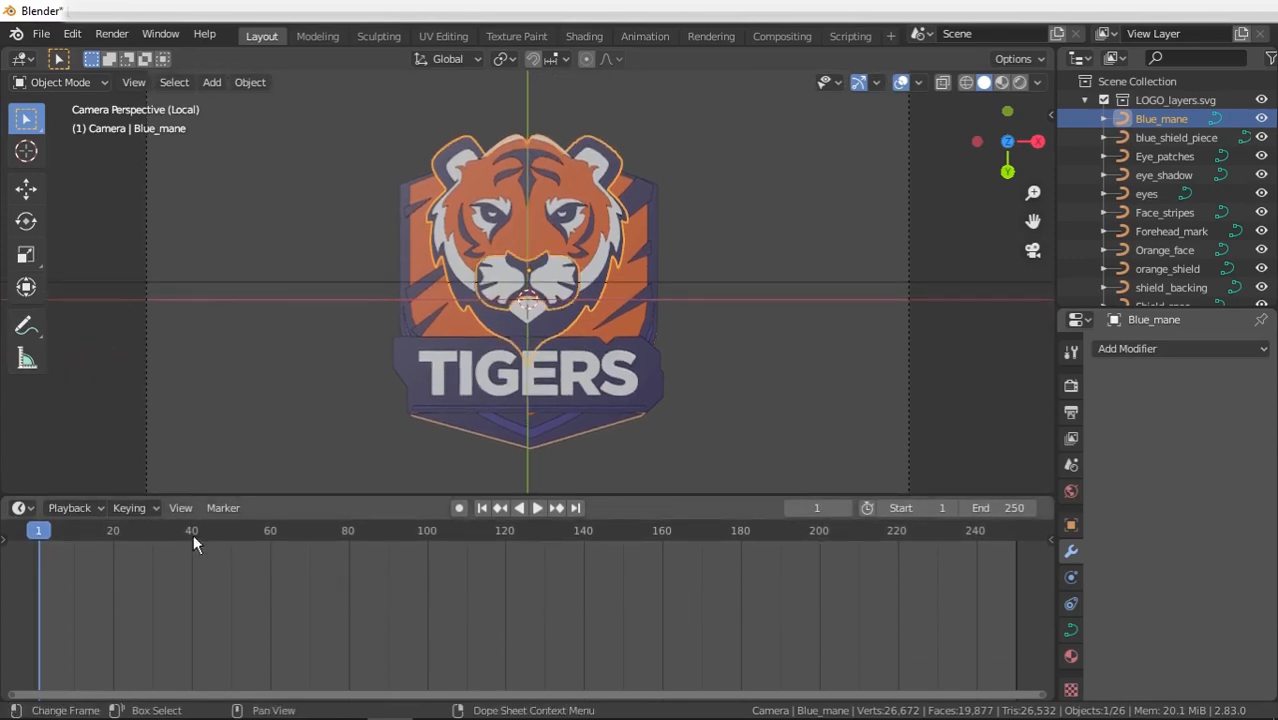
pyautogui.click(348, 532)
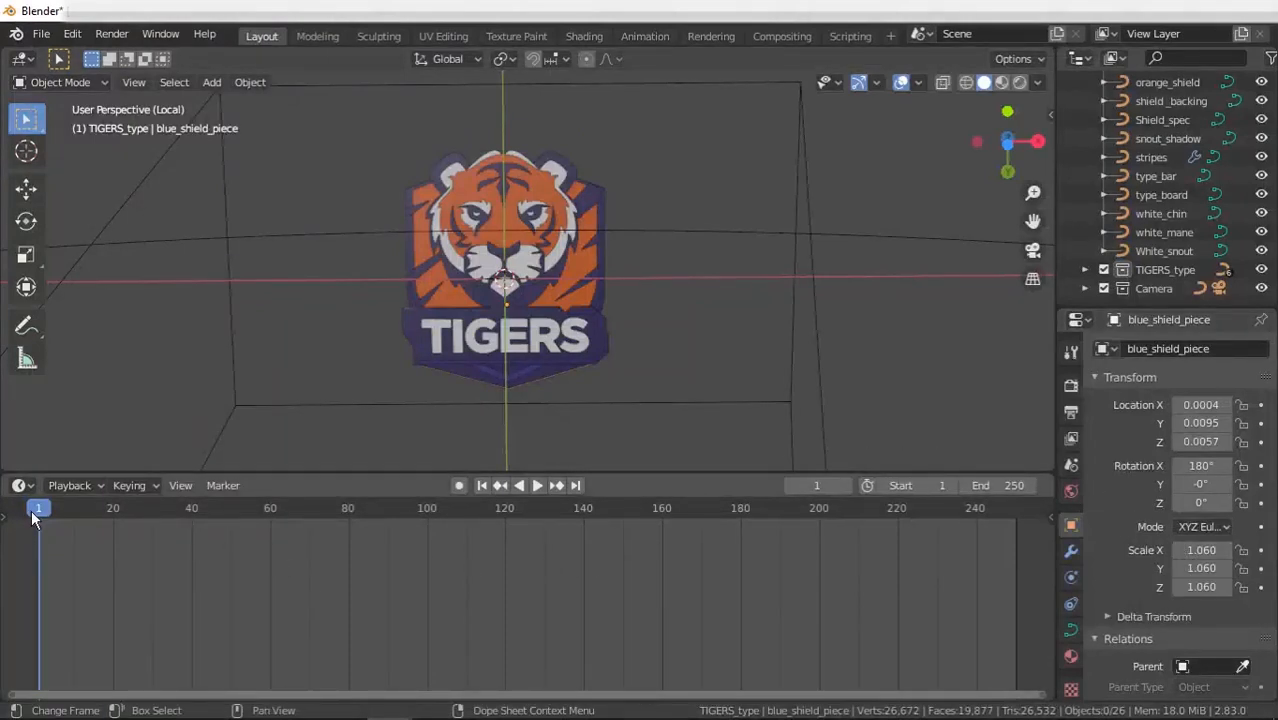
pyautogui.moveTo(38, 510); pyautogui.dragTo(349, 511)
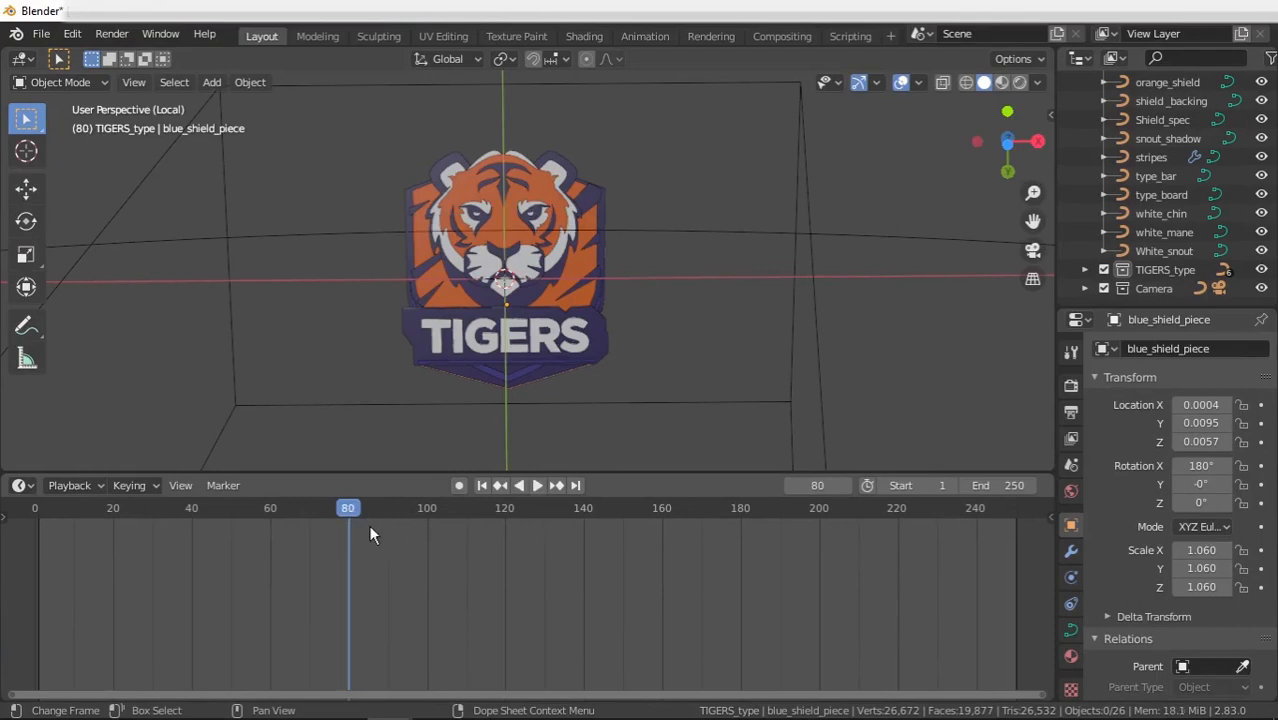
# - Select blue_shield_piece in the logo and keyframe its Z location at frame 80
pyautogui.moveTo(478, 404); pyautogui.dragTo(471, 337, button='middle')
pyautogui.moveTo(582, 390); pyautogui.dragTo(488, 359, button='middle')
pyautogui.click(473, 301)
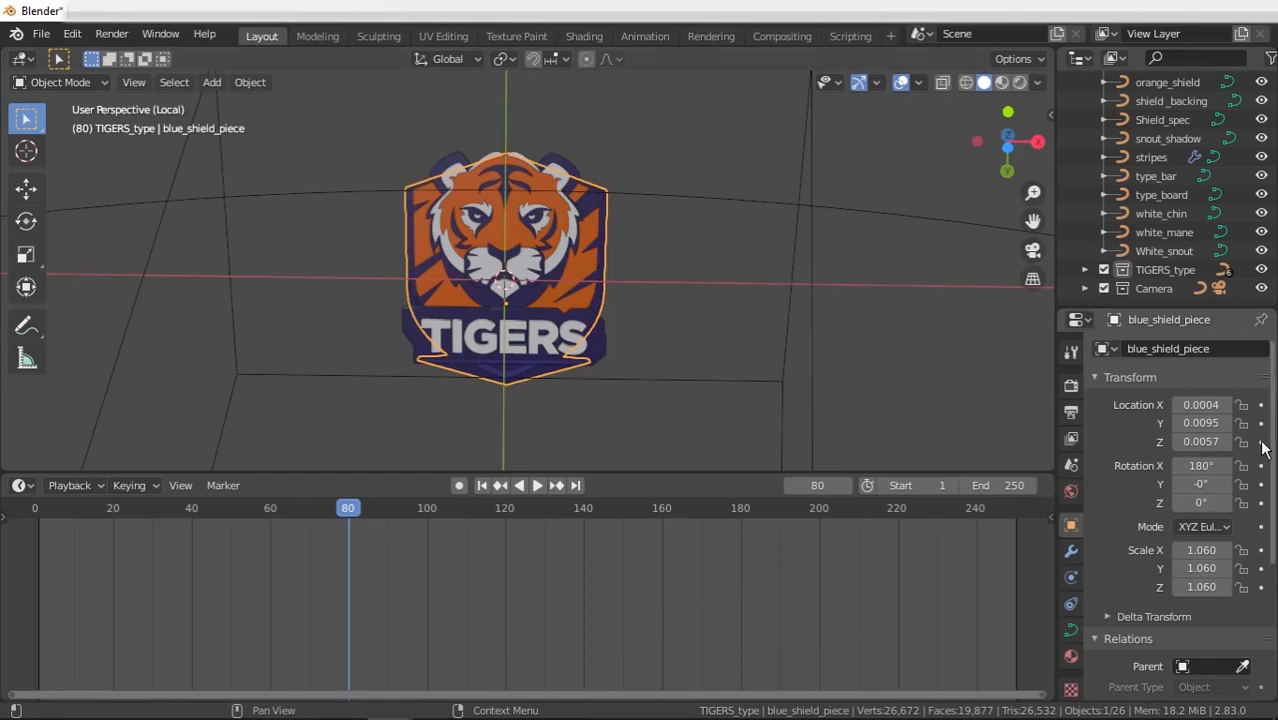
pyautogui.click(1261, 444)
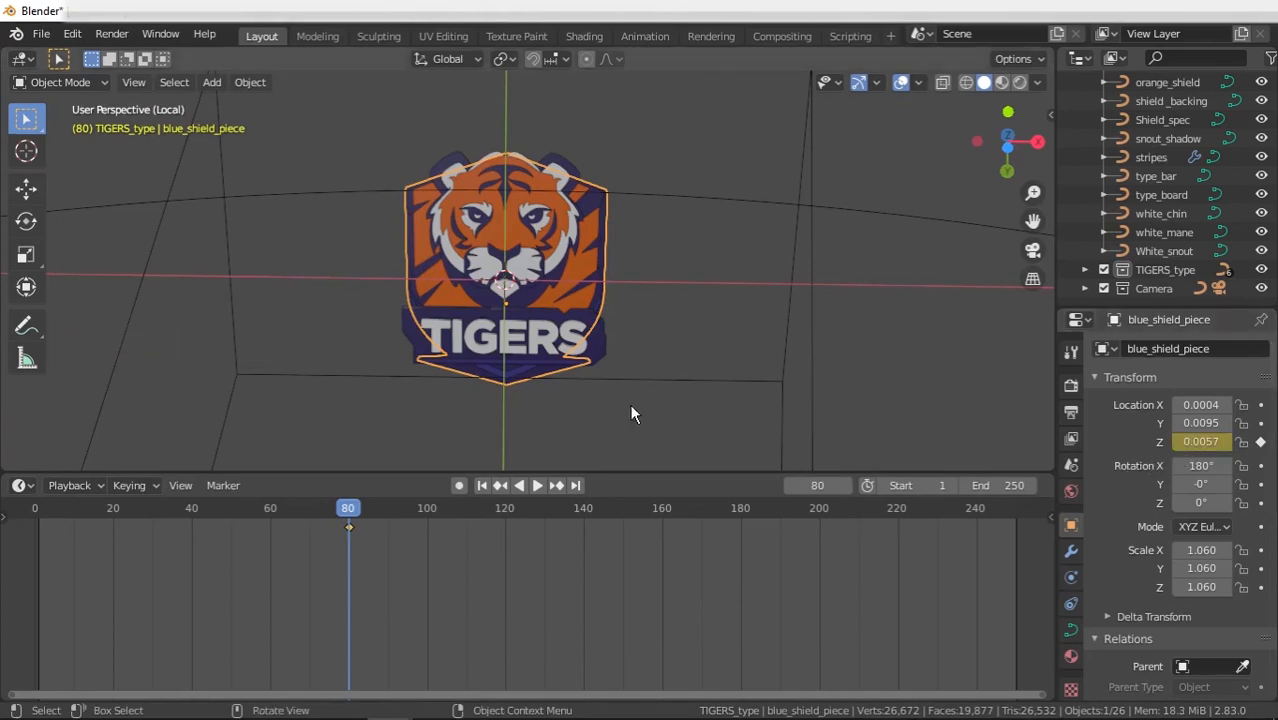
# - At frame 1, move blue_shield_piece along Z to about -0.2833, just behind the camera, and keyframe its Z location
pyautogui.scroll(-3, 518, 335)
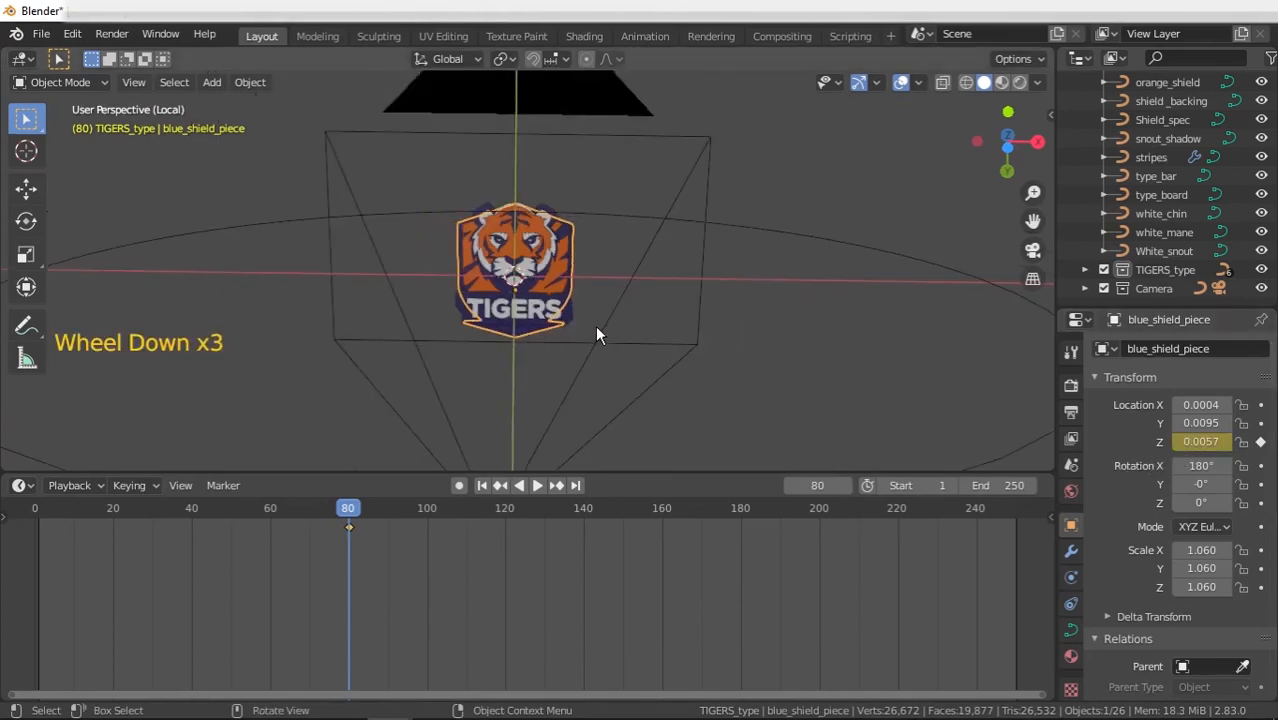
pyautogui.scroll(-3, 595, 325)
pyautogui.moveTo(591, 300); pyautogui.dragTo(588, 359, button='middle')
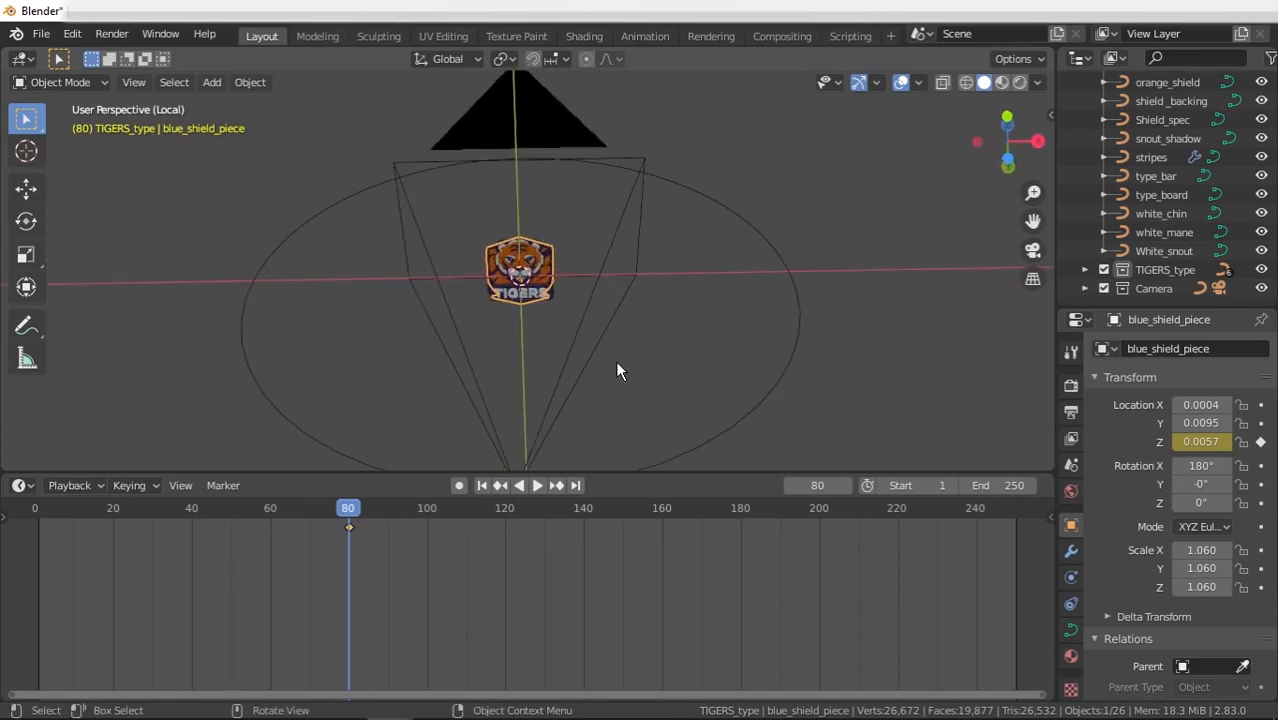
pyautogui.scroll(-2, 617, 368)
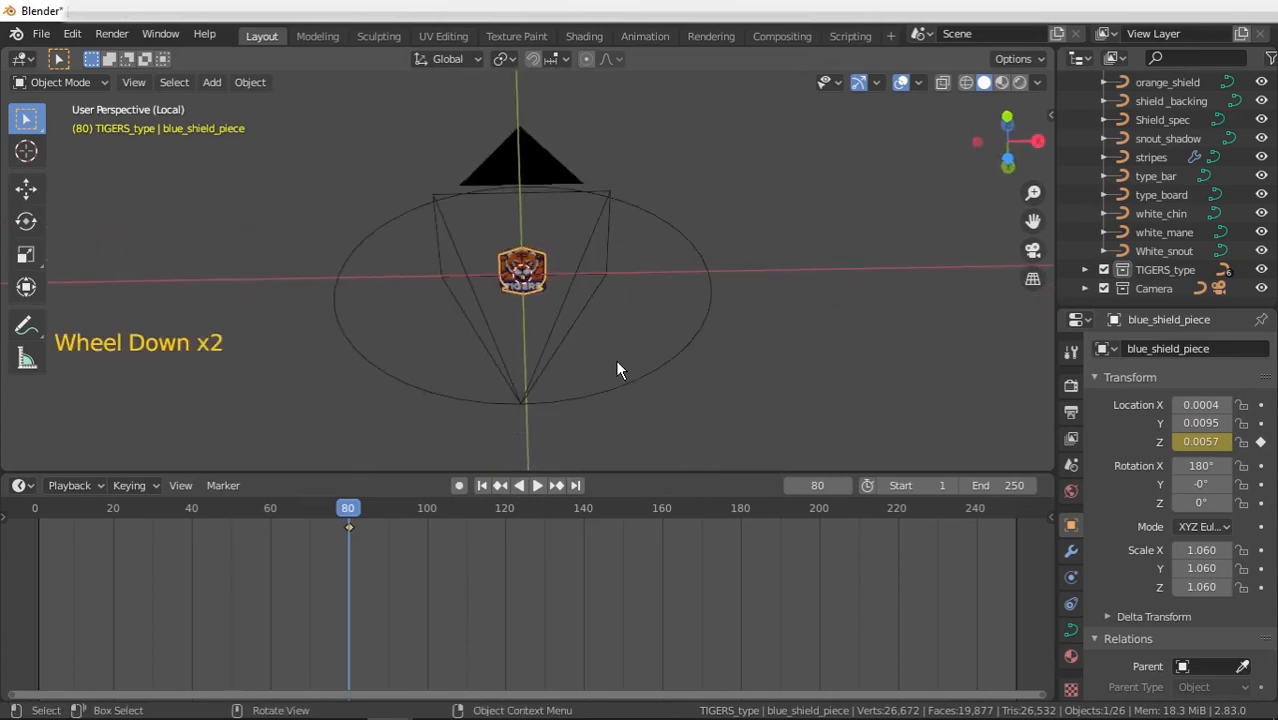
pyautogui.click(484, 486)
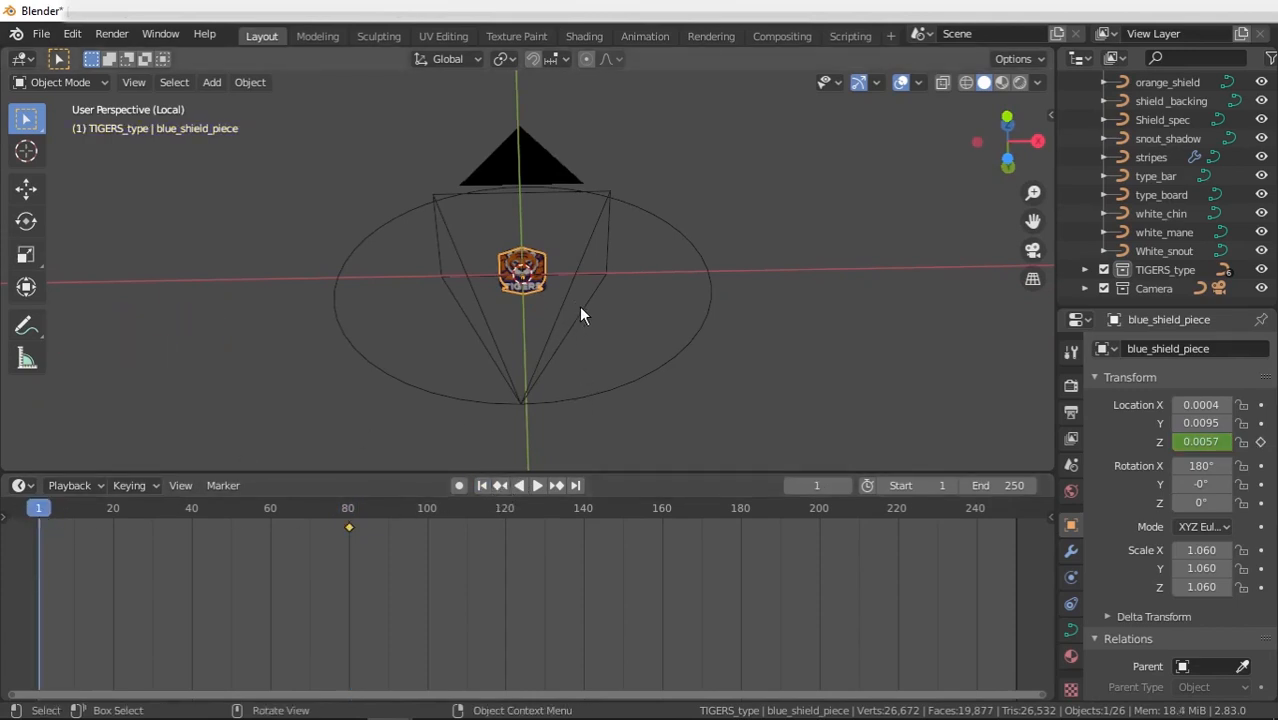
pyautogui.press('g')
pyautogui.press('z')
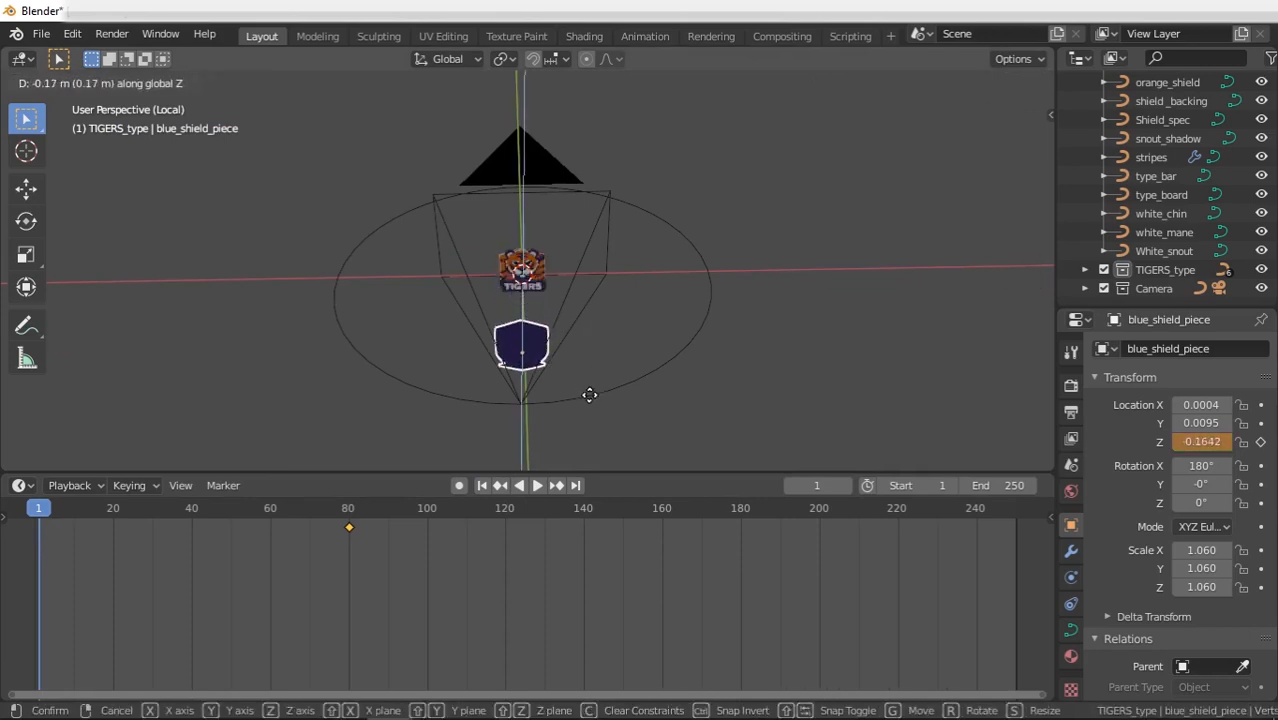
pyautogui.click(599, 451)
pyautogui.moveTo(599, 451); pyautogui.dragTo(562, 437, button='middle')
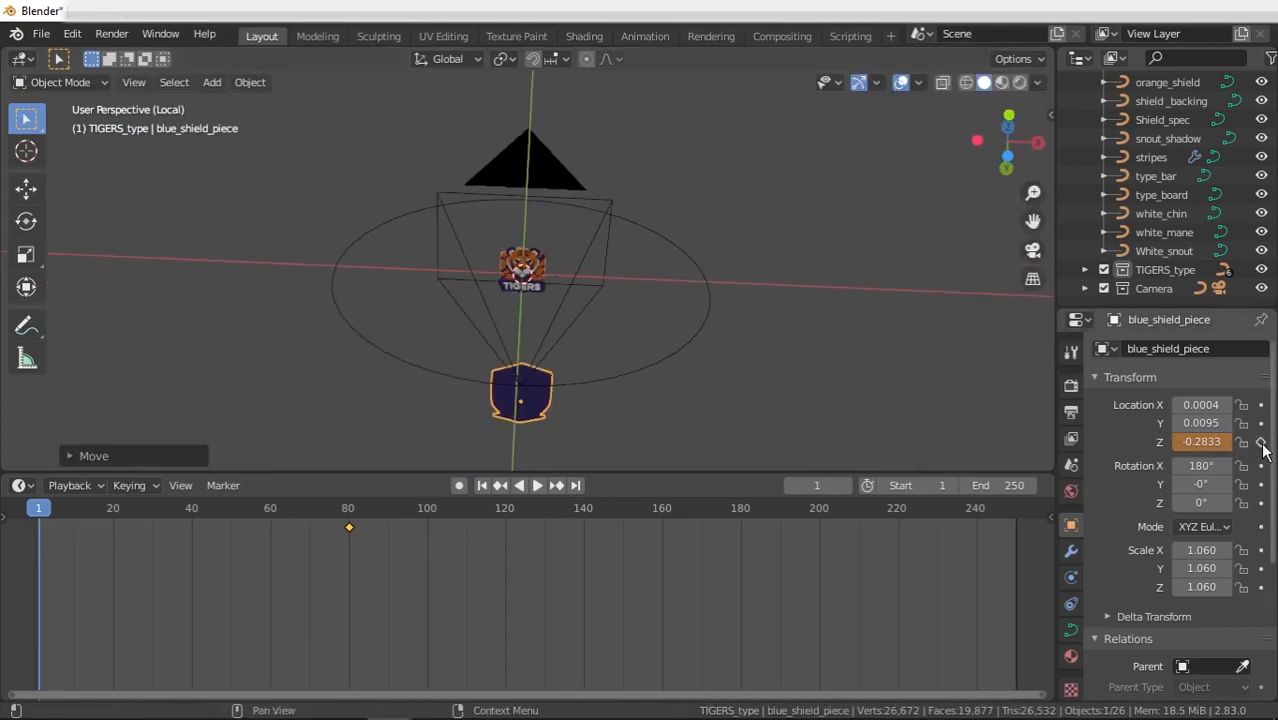
pyautogui.click(1261, 441)
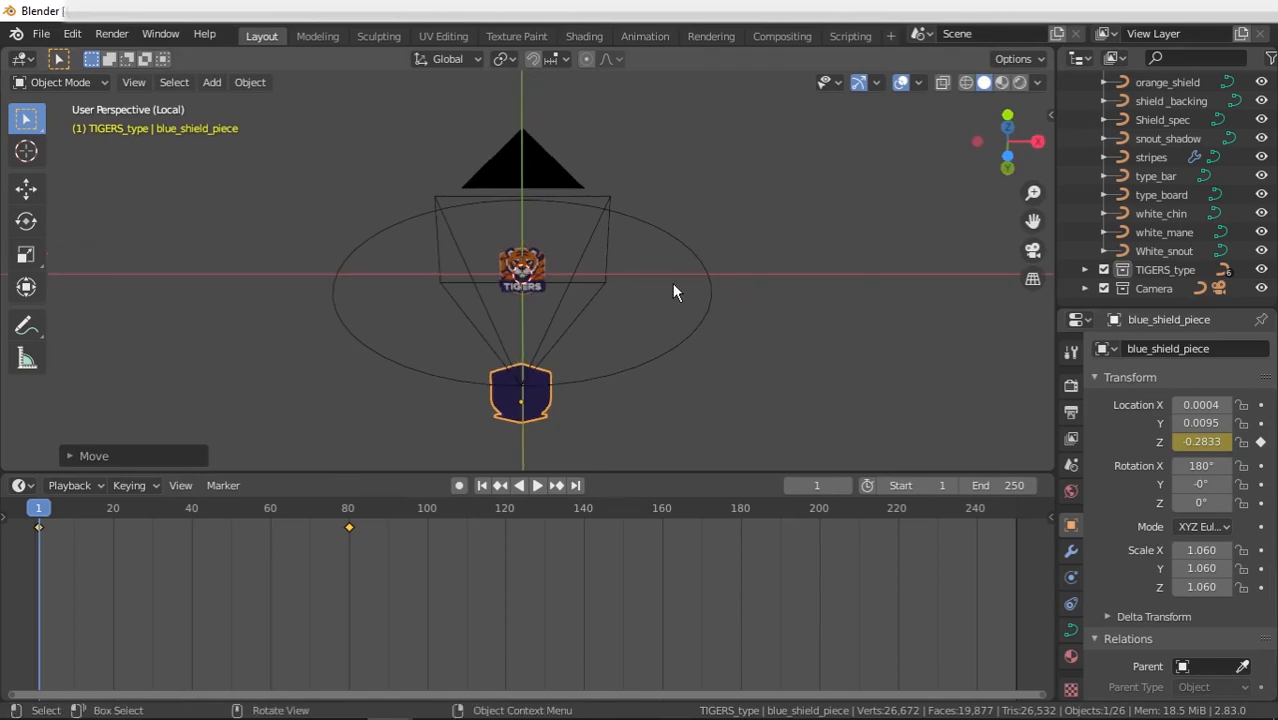
# - Play the shield animation twice in front view to check its movement into the logo, and return to frame 1
pyautogui.press('KP_1')
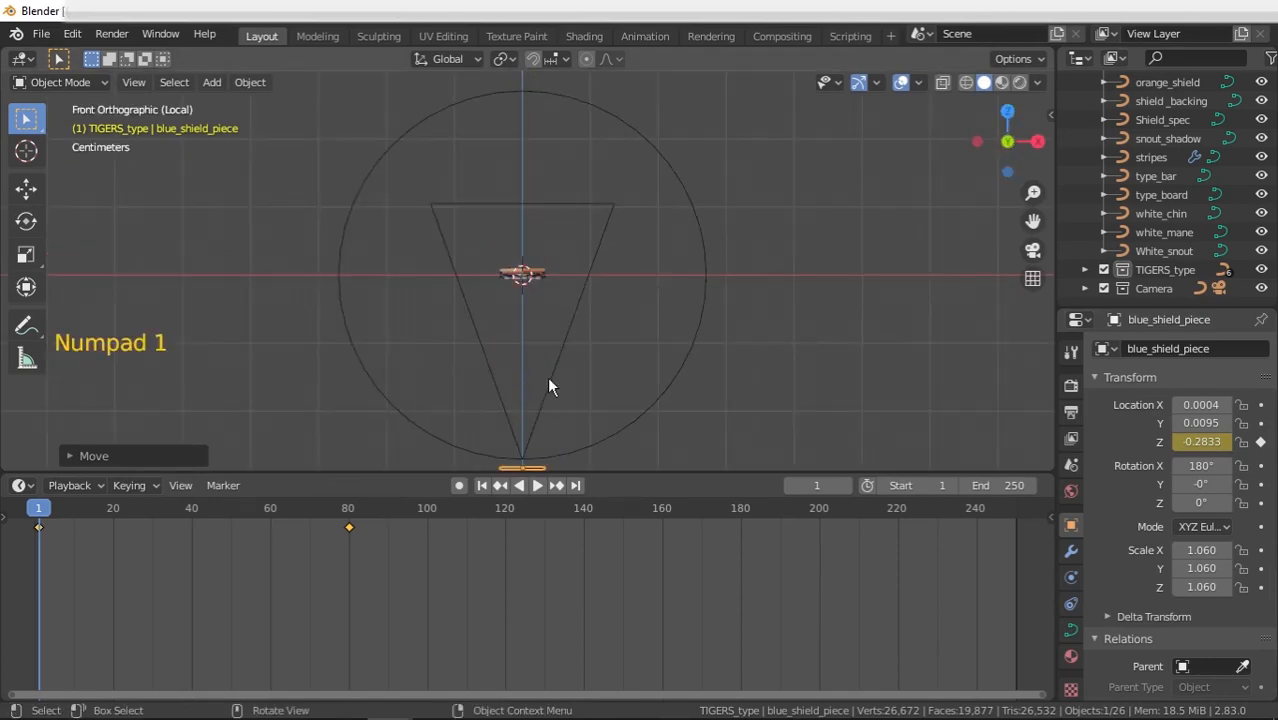
pyautogui.keyDown('shift'); pyautogui.moveTo(566, 378); pyautogui.dragTo(571, 351, button='middle'); pyautogui.keyUp('shift')
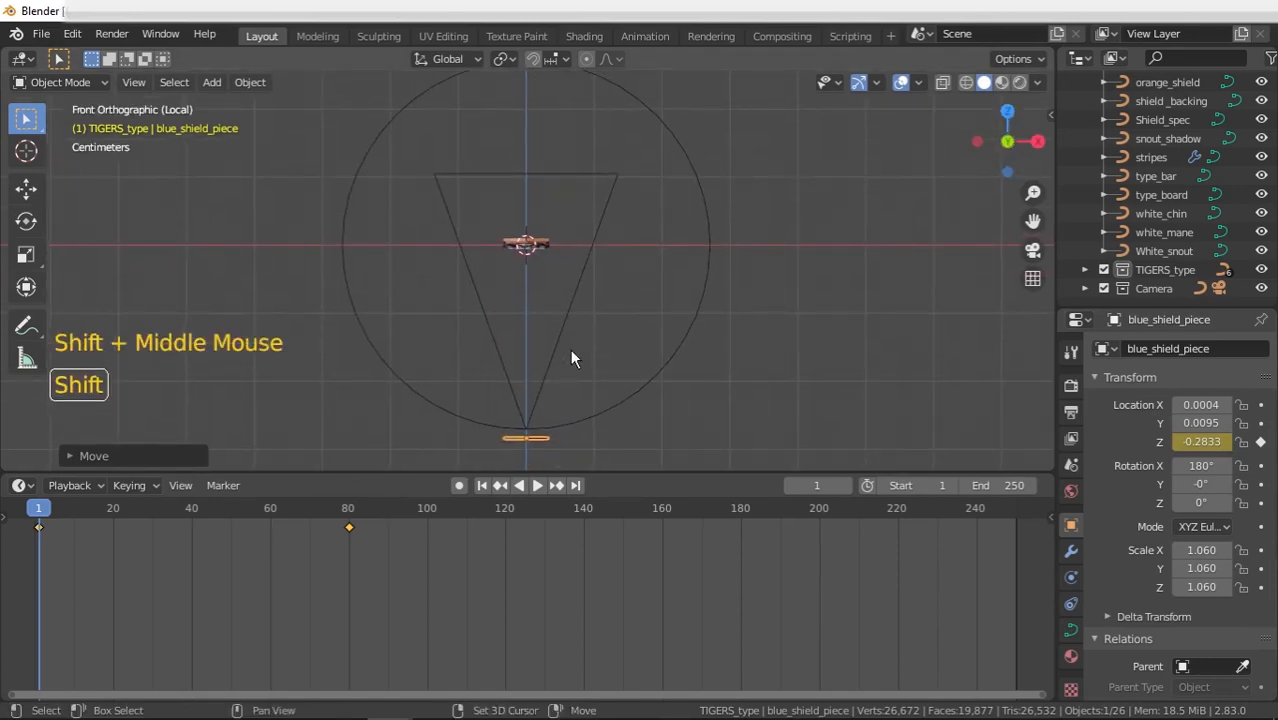
pyautogui.click(537, 486)
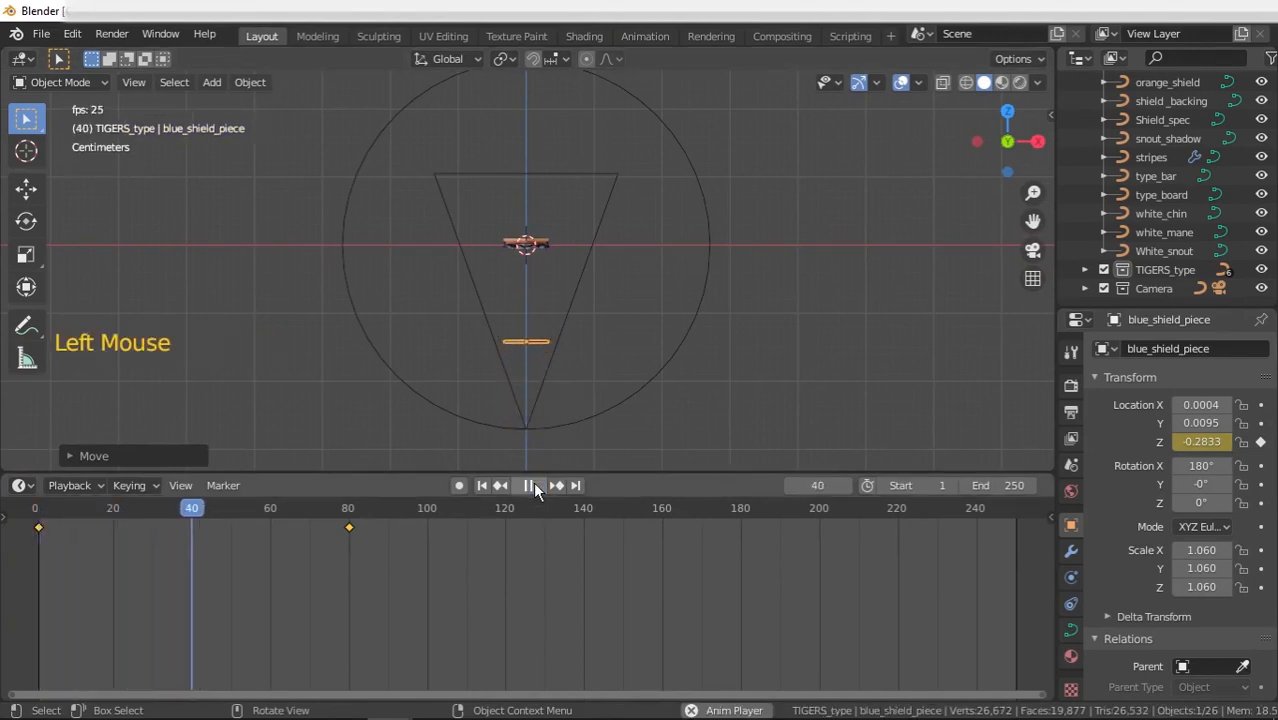
pyautogui.click(535, 486)
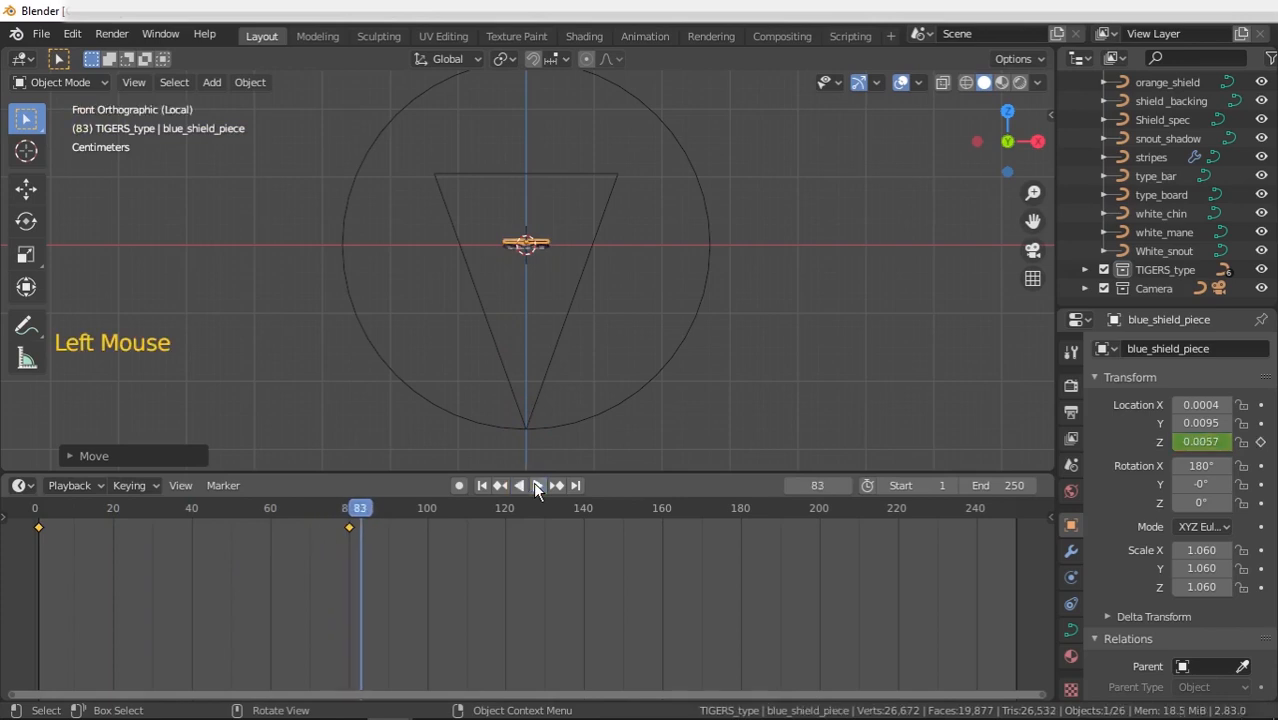
pyautogui.click(482, 486)
pyautogui.click(536, 485)
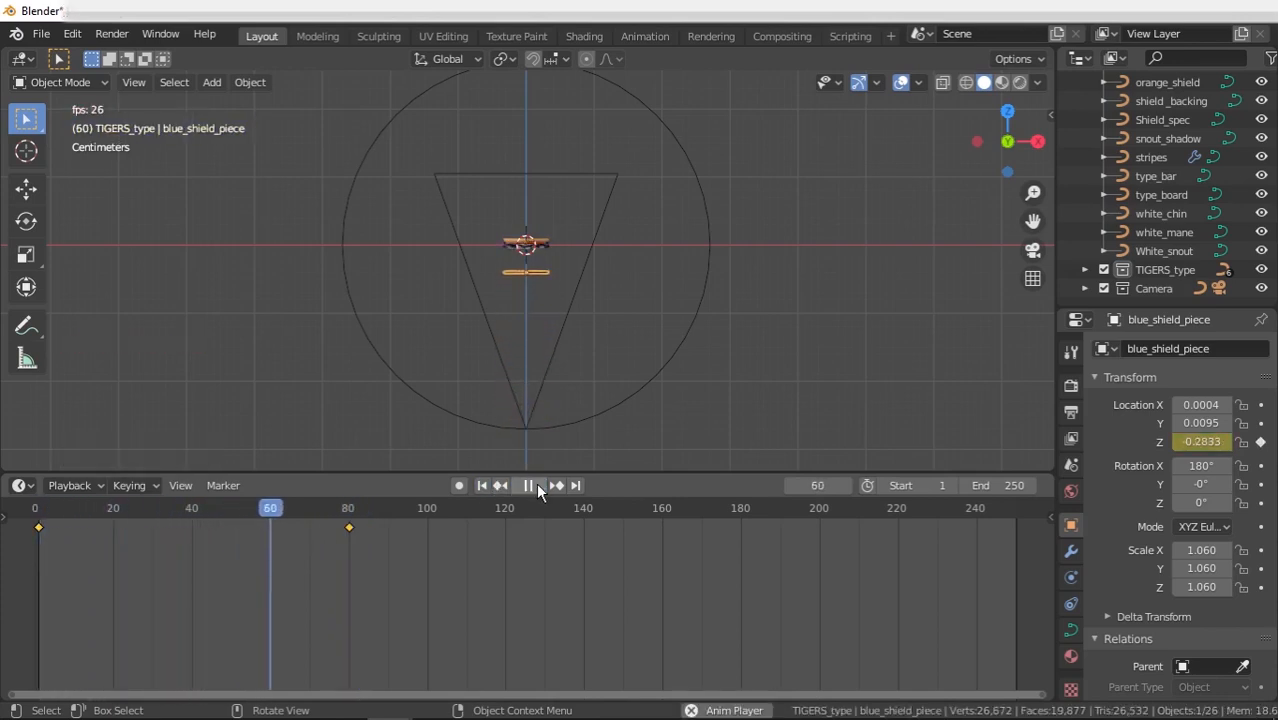
pyautogui.click(536, 485)
pyautogui.click(483, 486)
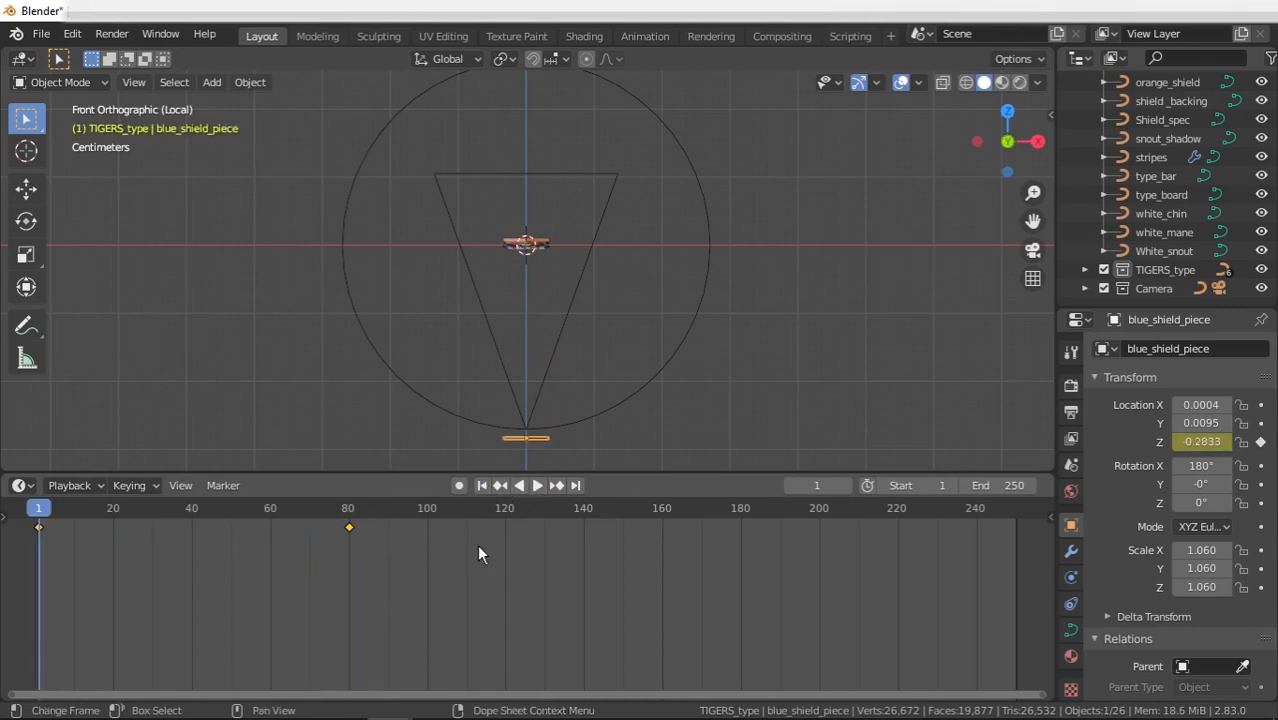
# - Move the shield piece's keyframe at frame 80 to about frame 10 to speed up its motion
pyautogui.click(370, 549)
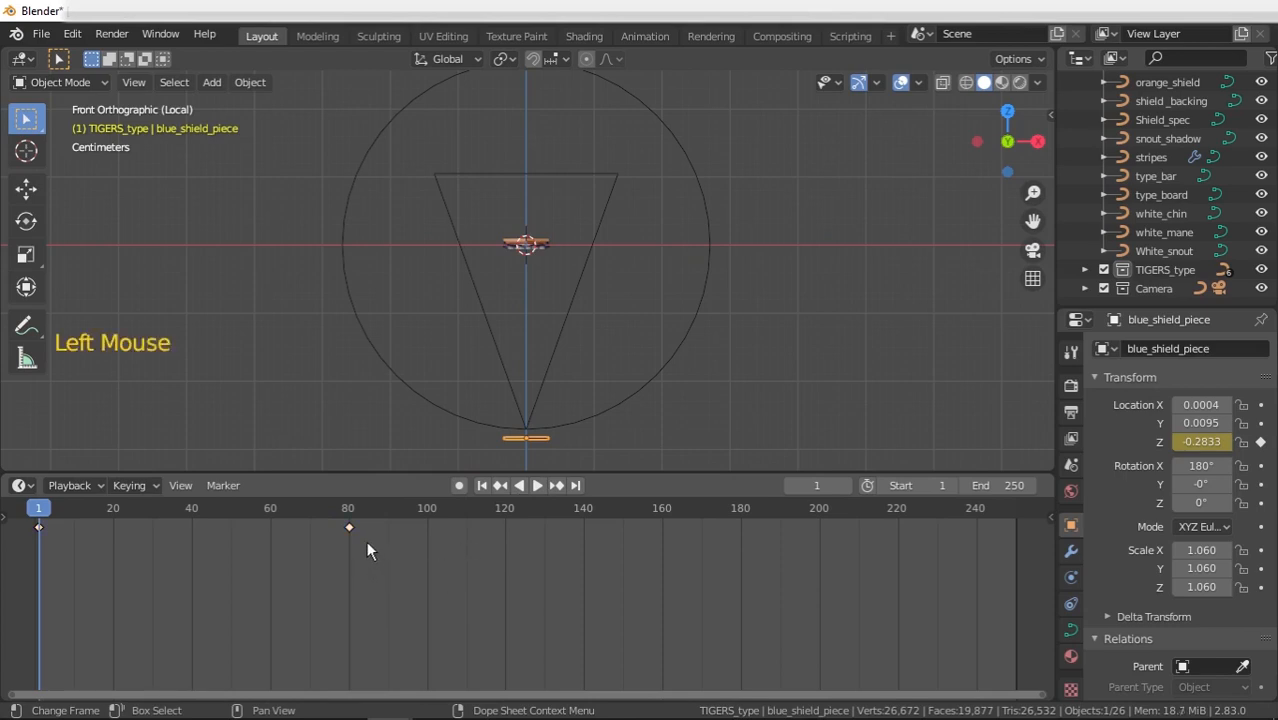
pyautogui.click(349, 528)
pyautogui.moveTo(351, 526); pyautogui.dragTo(77, 544)
# - Replay the faster shield animation from frame 1, stop it, and view the scene in perspective
pyautogui.click(535, 486)
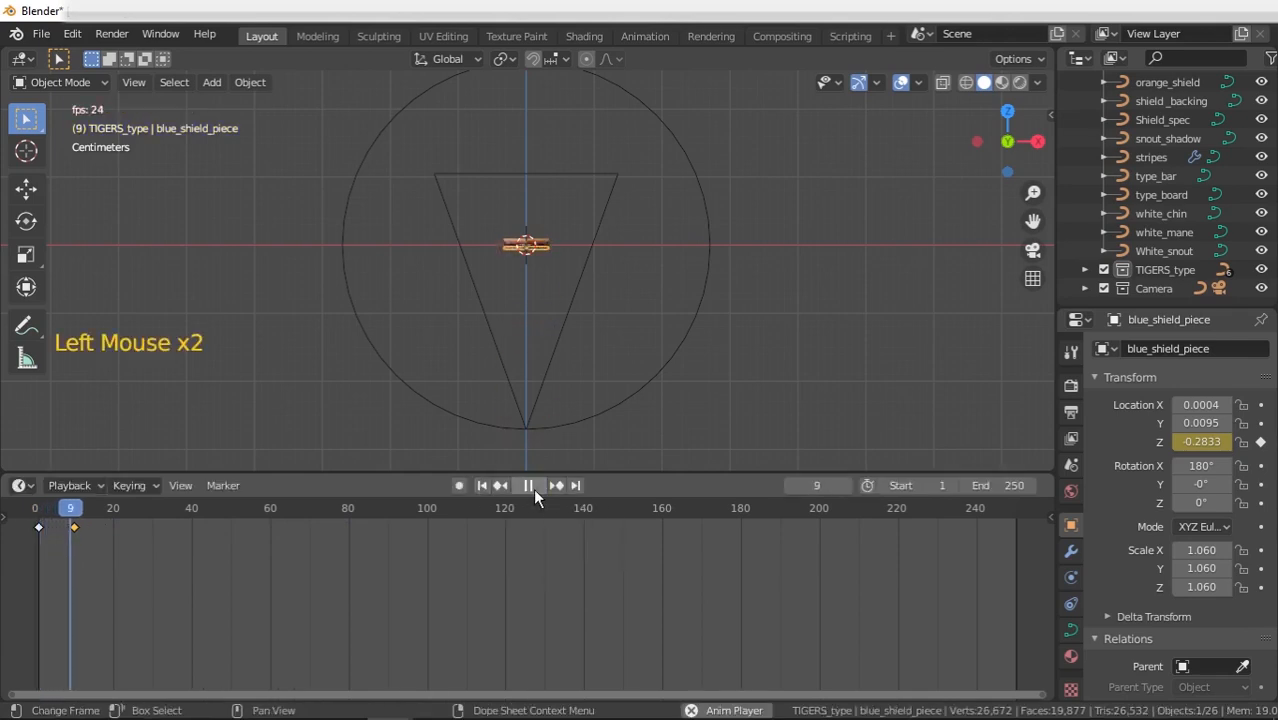
pyautogui.click(533, 488)
pyautogui.click(484, 488)
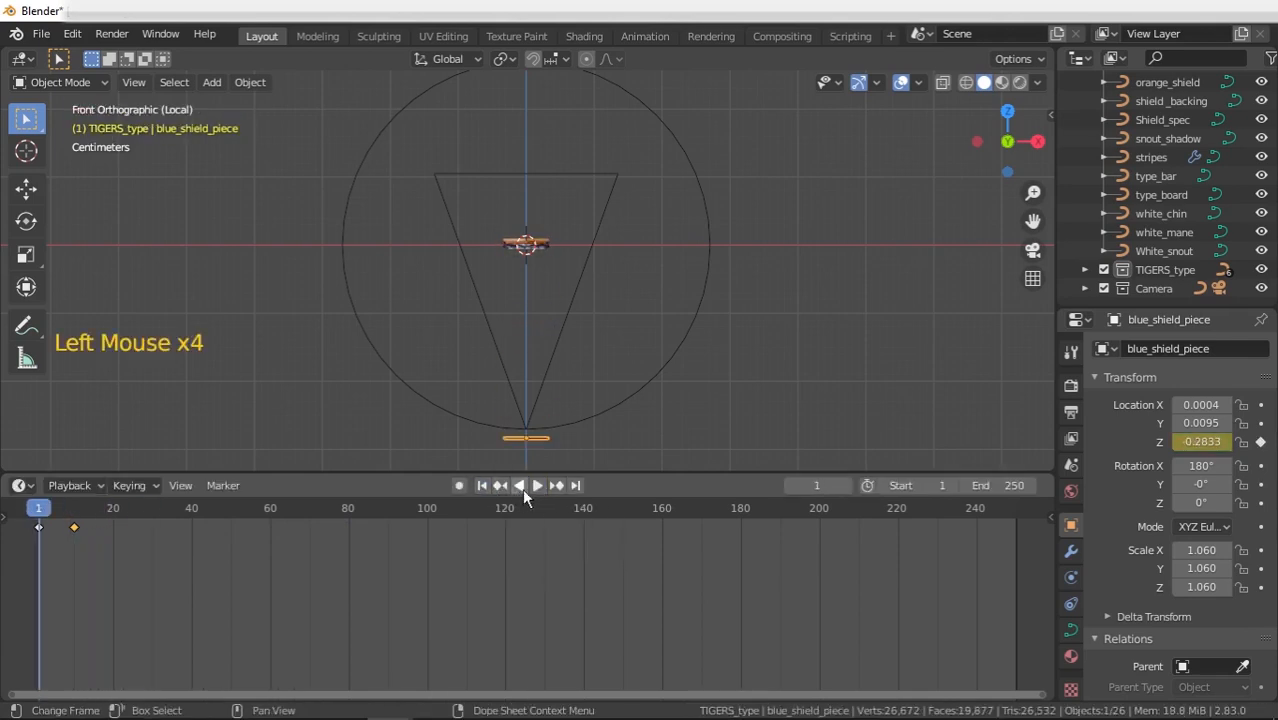
pyautogui.click(537, 486)
pyautogui.click(537, 485)
pyautogui.click(537, 485)
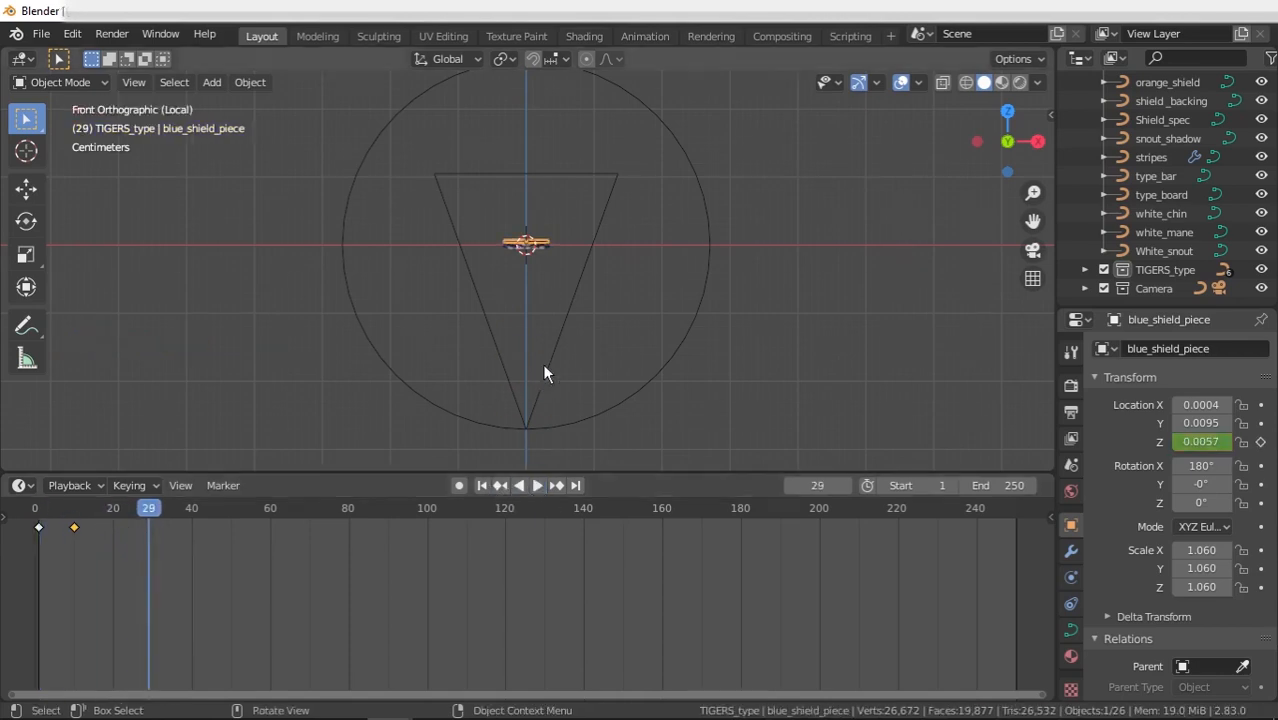
pyautogui.moveTo(542, 363); pyautogui.dragTo(538, 260, button='middle')
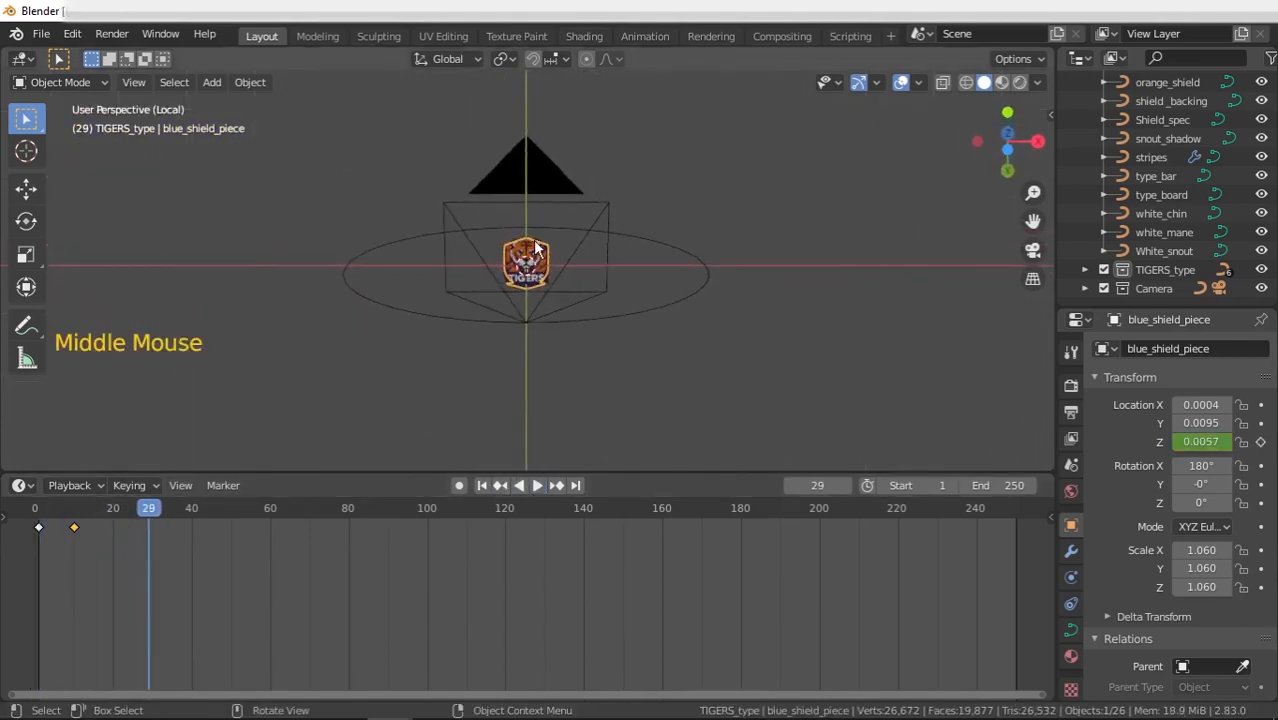
# - Select orange_shield in the logo and keyframe its Y location at frame 80
pyautogui.scroll(8, 538, 260)
pyautogui.moveTo(684, 305)
pyautogui.mouseDown(button='middle')
pyautogui.moveTo(657, 360)
pyautogui.moveTo(685, 306)
pyautogui.mouseUp(button='middle')
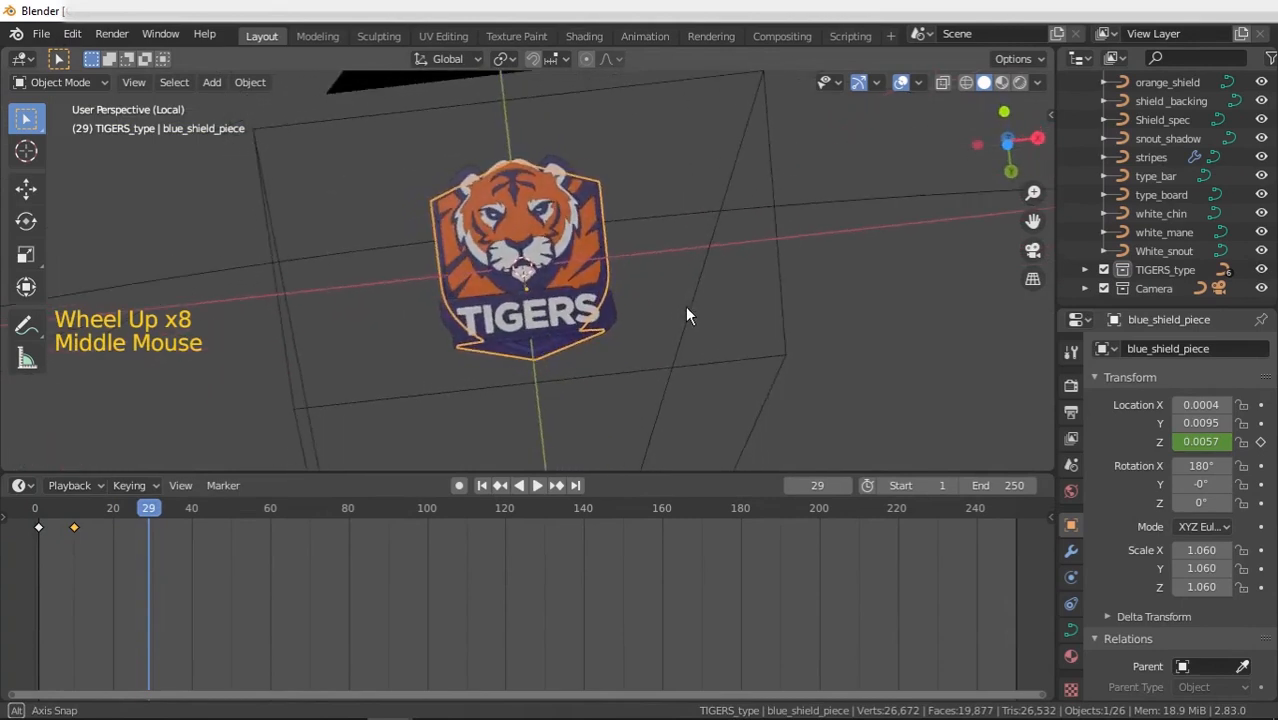
pyautogui.click(585, 248)
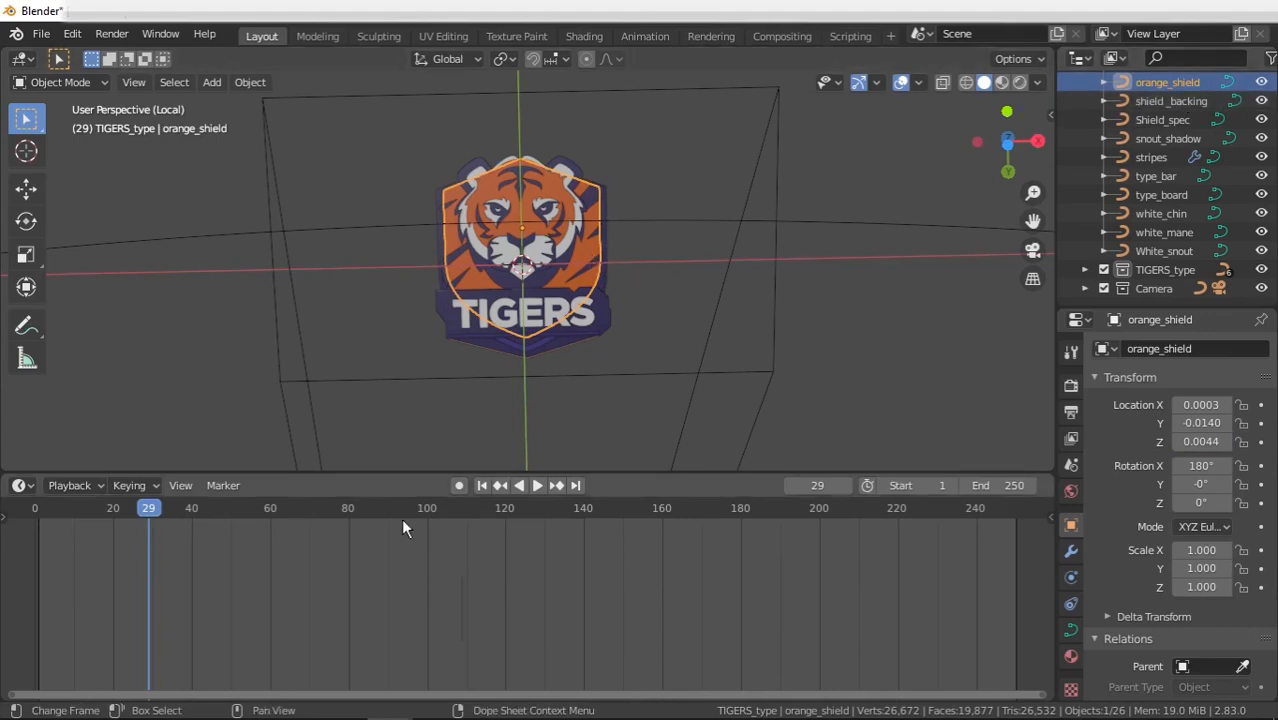
pyautogui.click(348, 508)
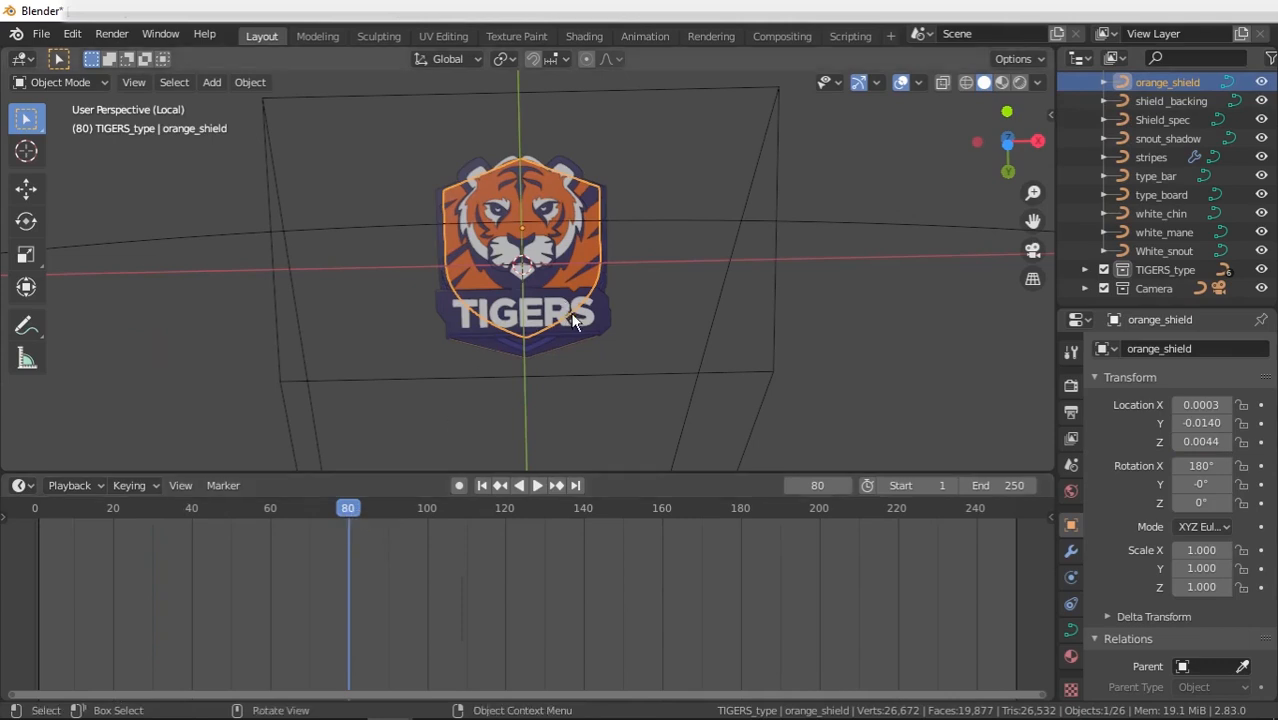
pyautogui.click(1261, 423)
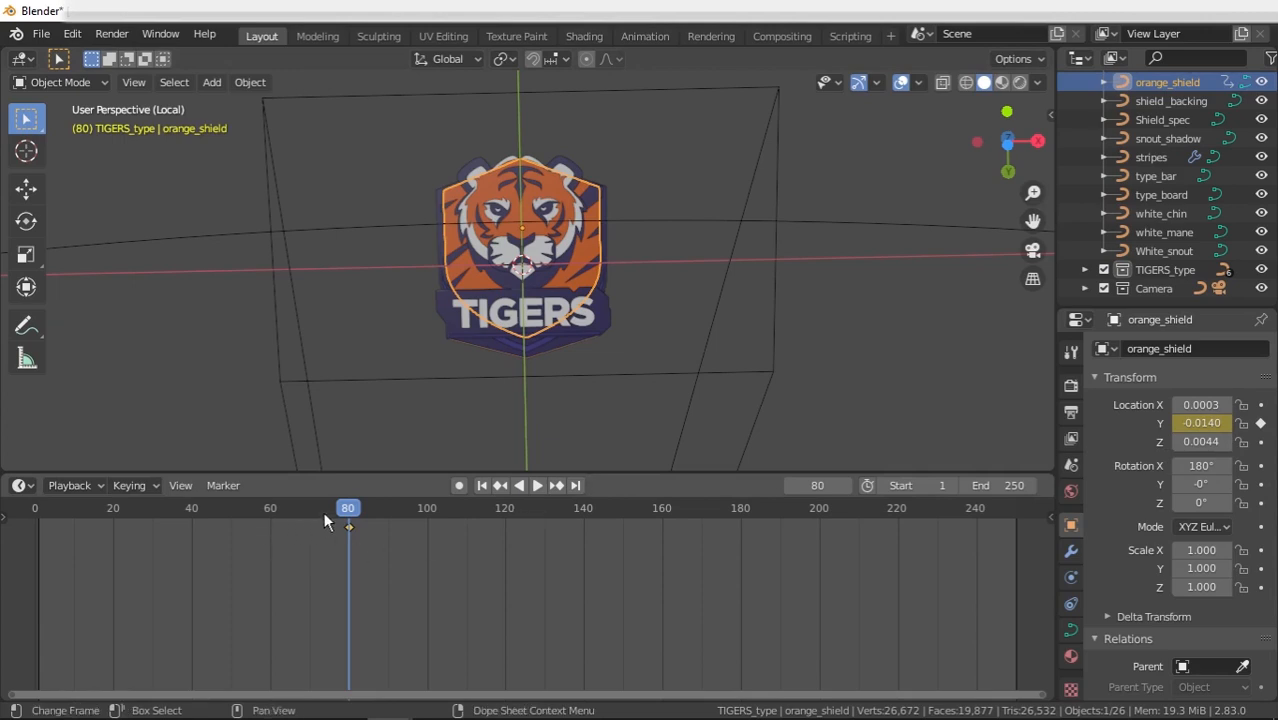
# - At frame 10, move orange_shield along Y to about -0.2046, above the camera's view, and keyframe its Y location
pyautogui.moveTo(341, 506); pyautogui.dragTo(75, 548)
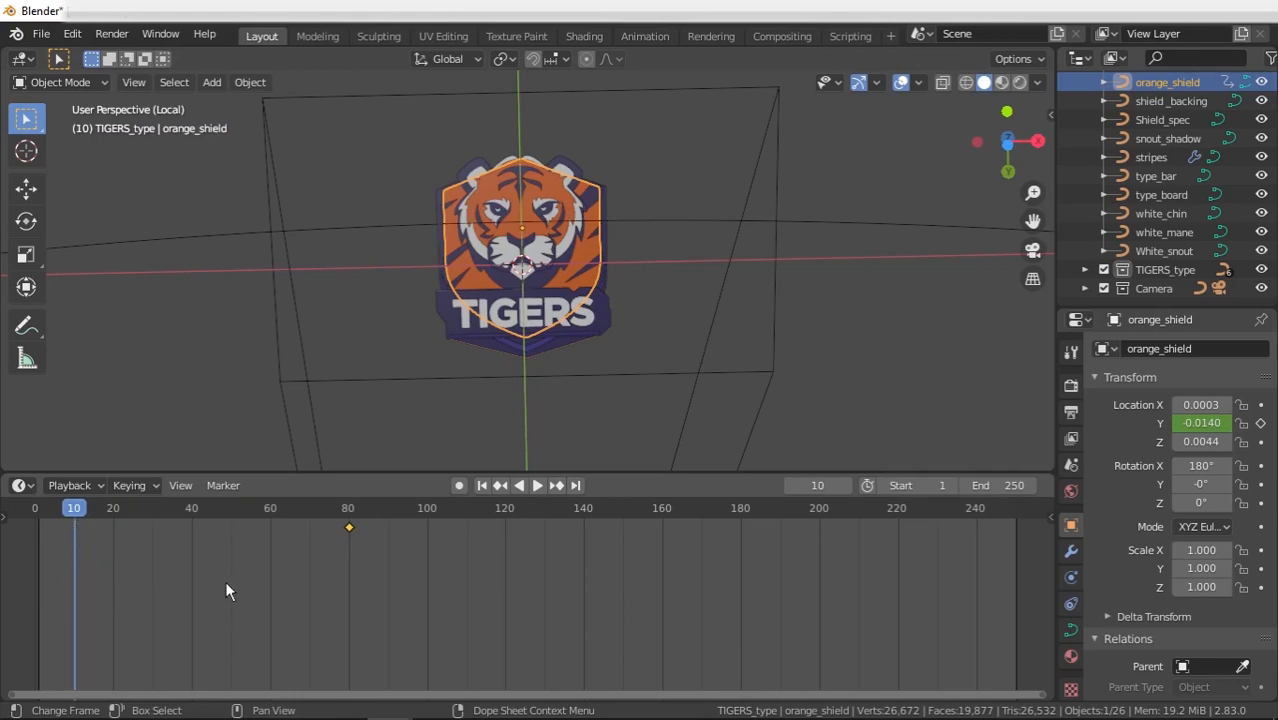
pyautogui.scroll(-4, 563, 384)
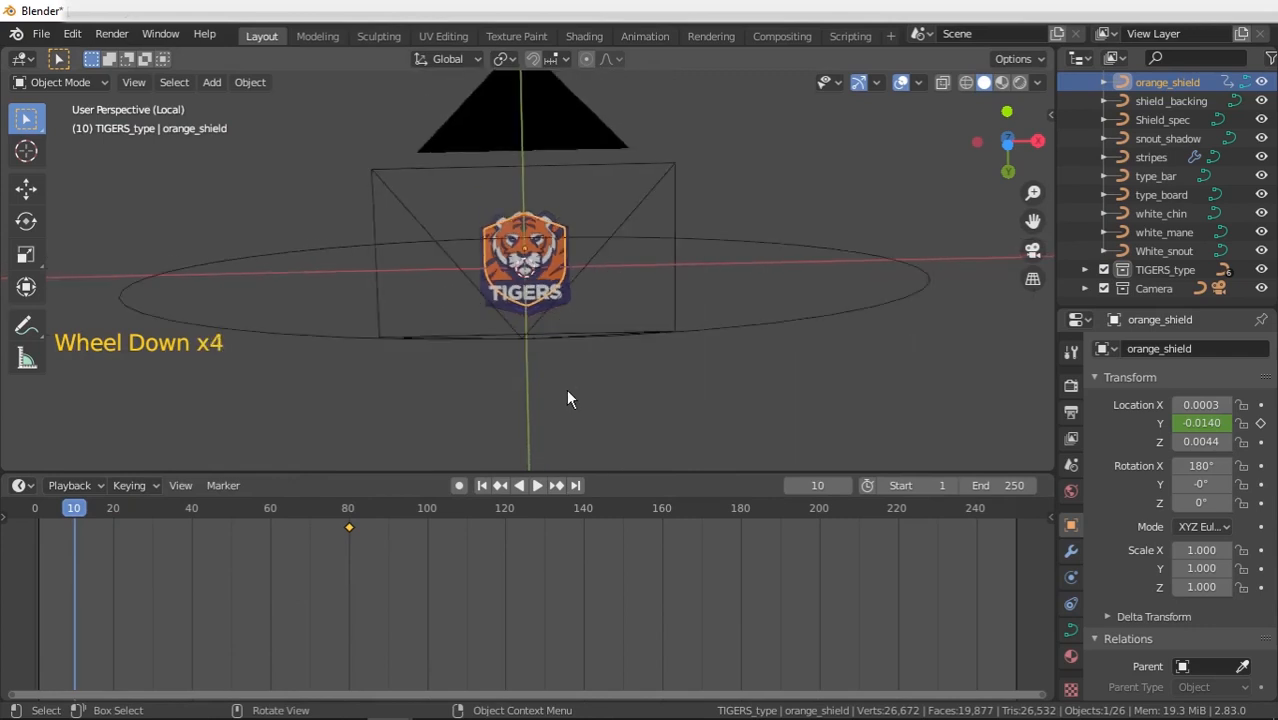
pyautogui.moveTo(566, 389); pyautogui.dragTo(571, 379, button='middle')
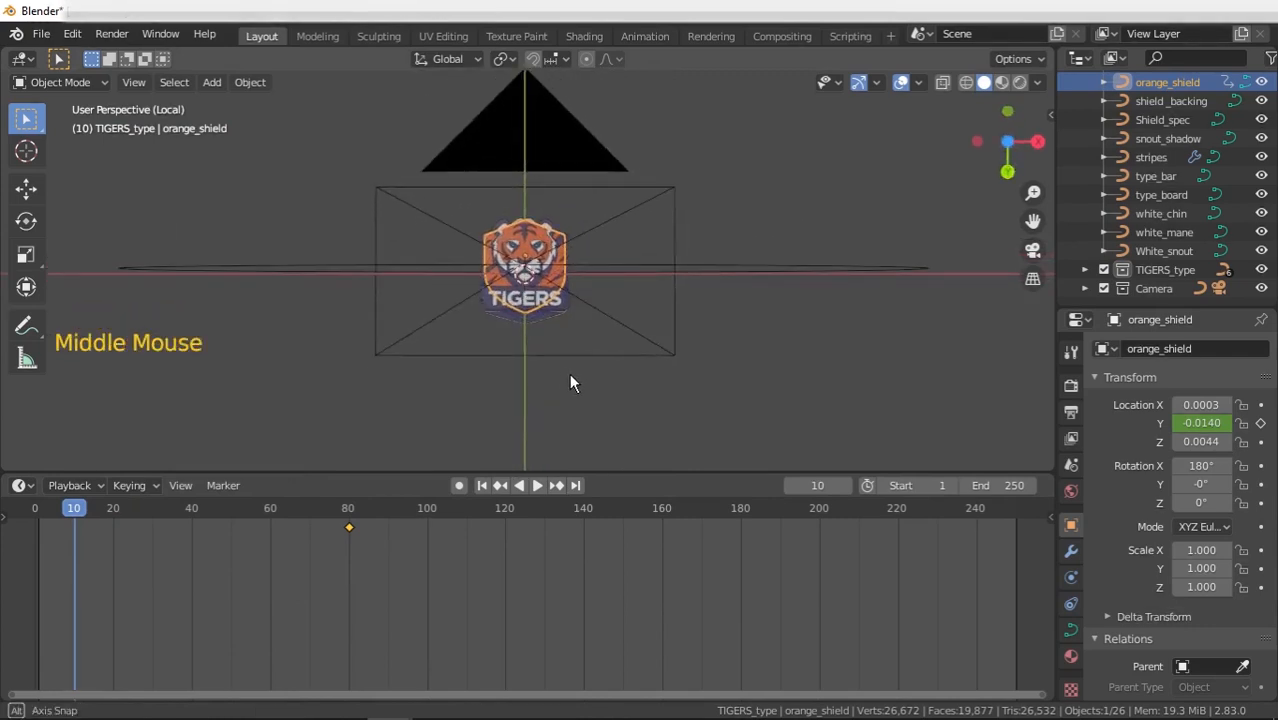
pyautogui.press('g')
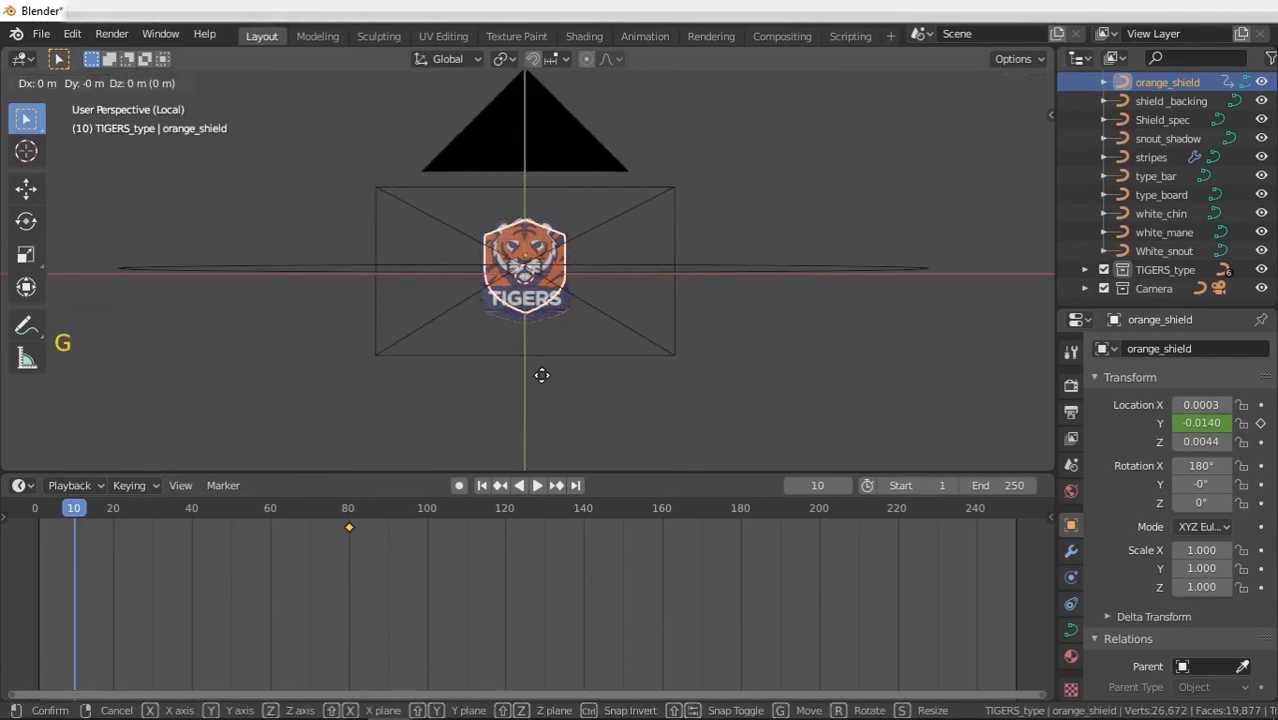
pyautogui.press('y')
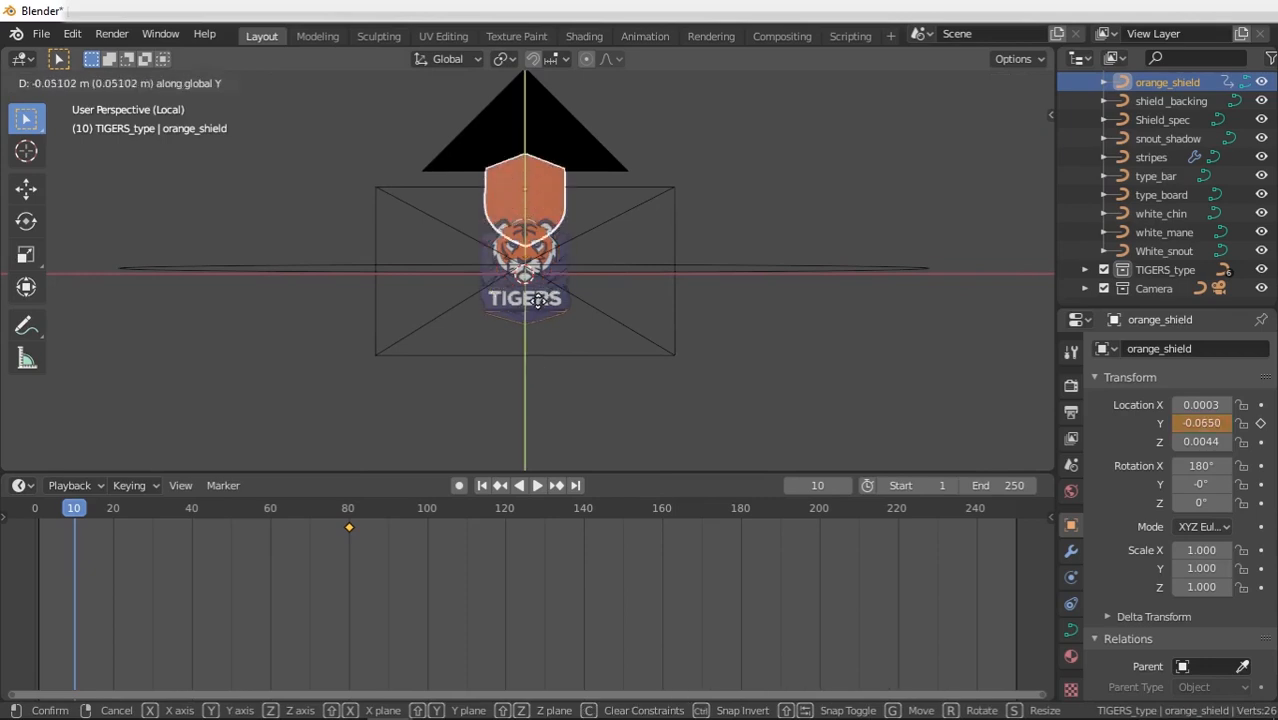
pyautogui.click(519, 140)
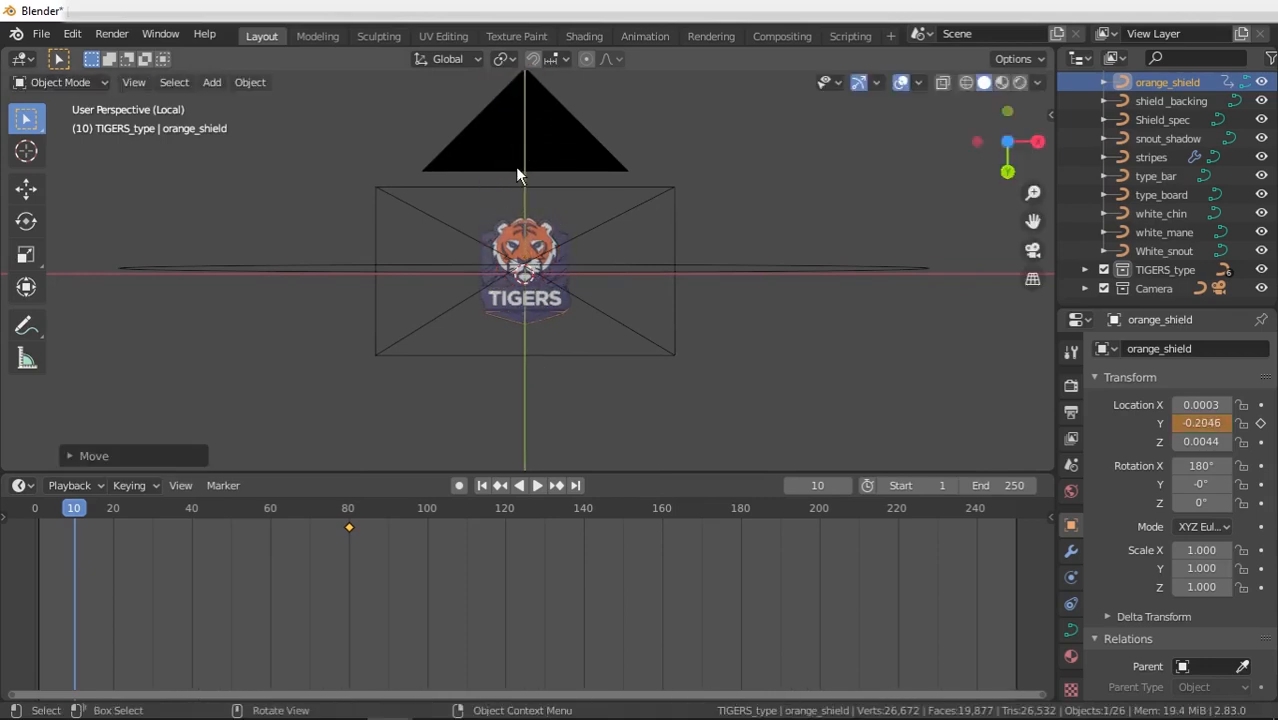
pyautogui.keyDown('shift'); pyautogui.moveTo(525, 178); pyautogui.dragTo(526, 270, button='middle'); pyautogui.keyUp('shift')
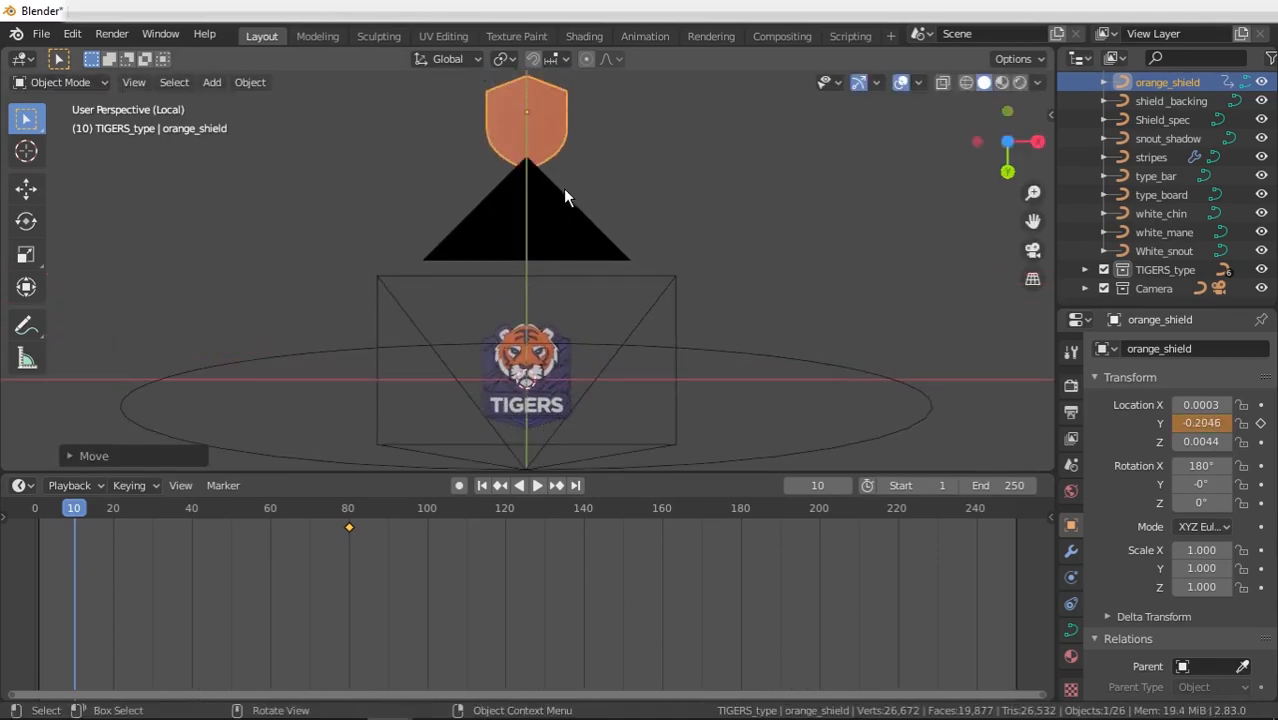
pyautogui.click(1261, 424)
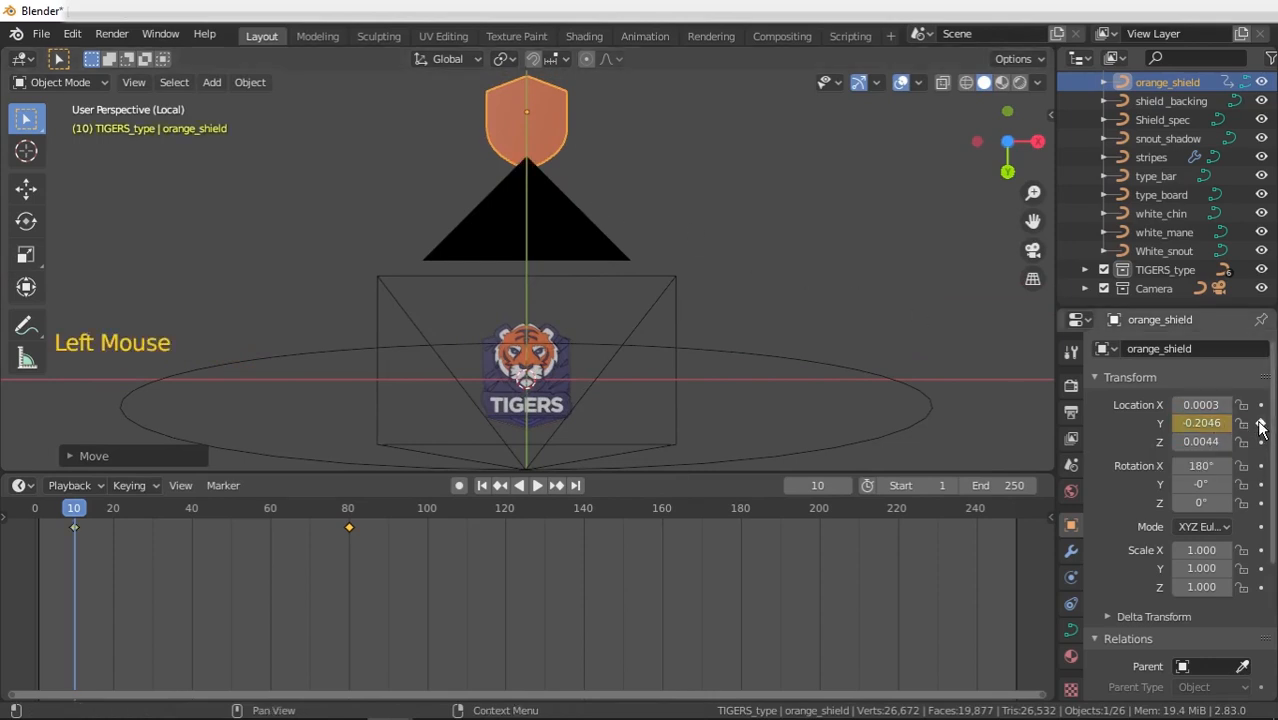
# - Move orange_shield's keyframe at frame 80 to about frame 25, and play the animation from frame 1
pyautogui.hotkey('shift', 'Left')
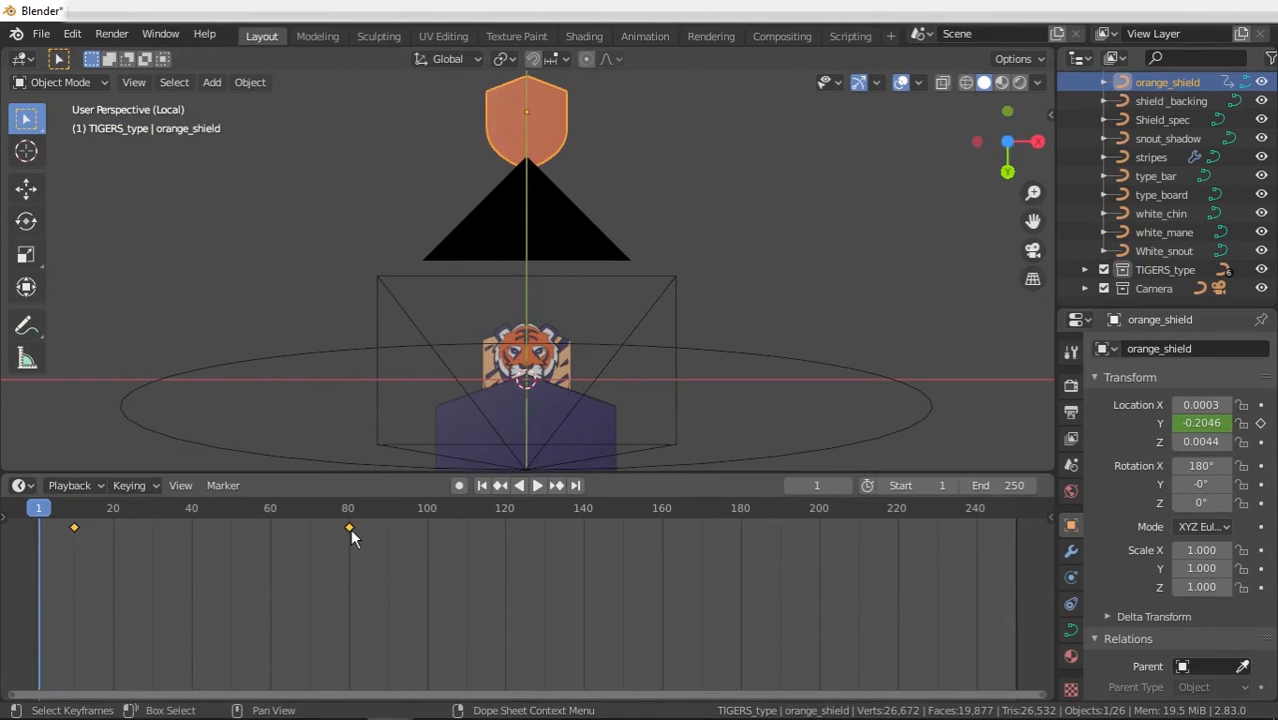
pyautogui.click(350, 528)
pyautogui.moveTo(351, 526); pyautogui.dragTo(136, 553)
pyautogui.click(480, 488)
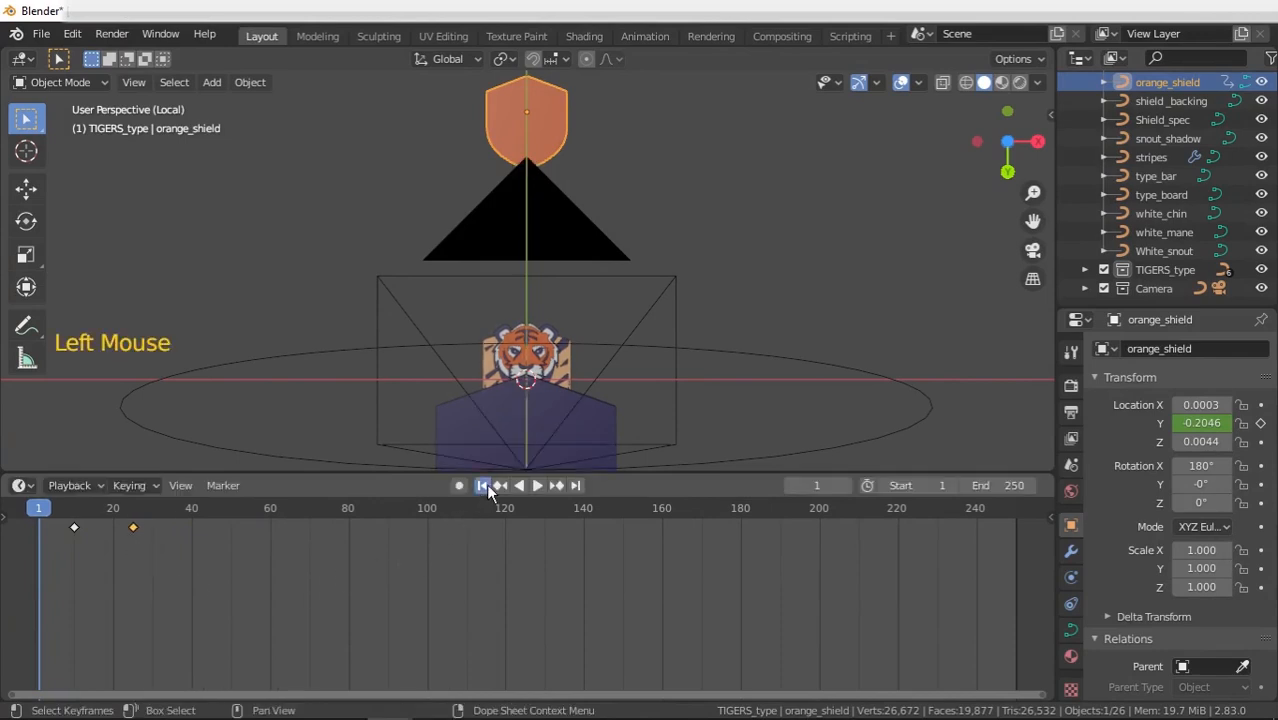
pyautogui.click(536, 485)
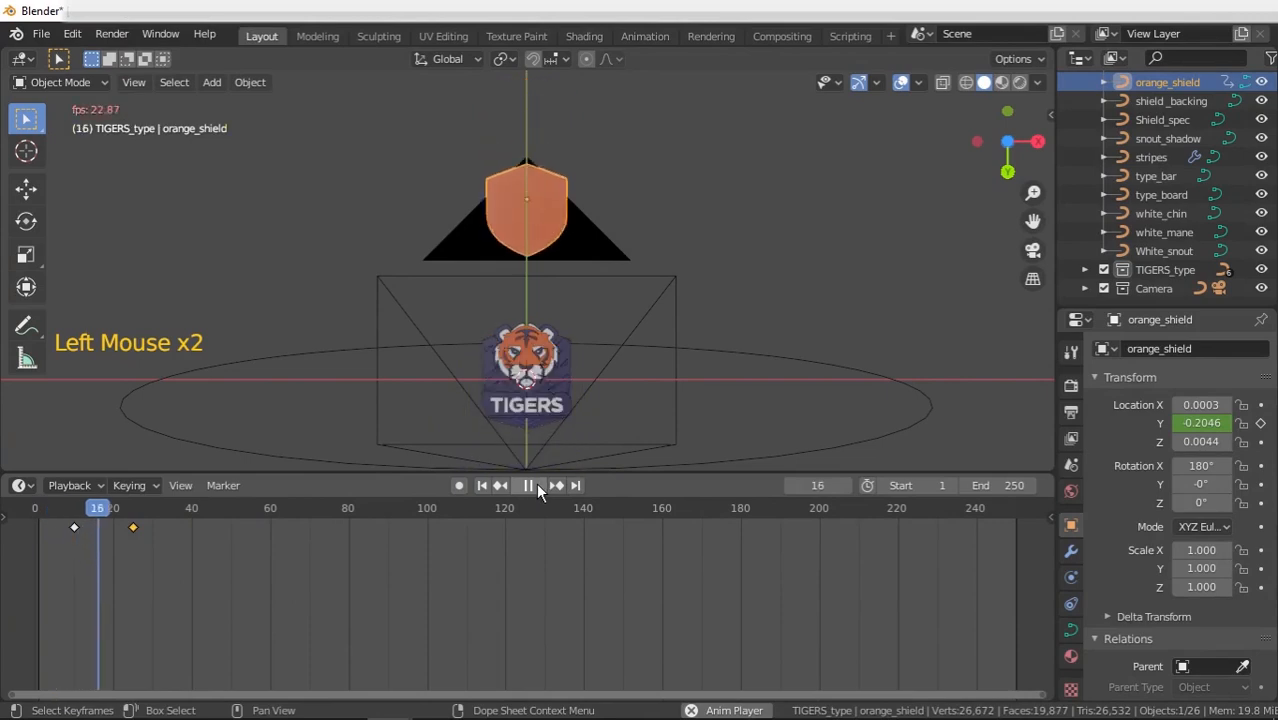
pyautogui.click(537, 486)
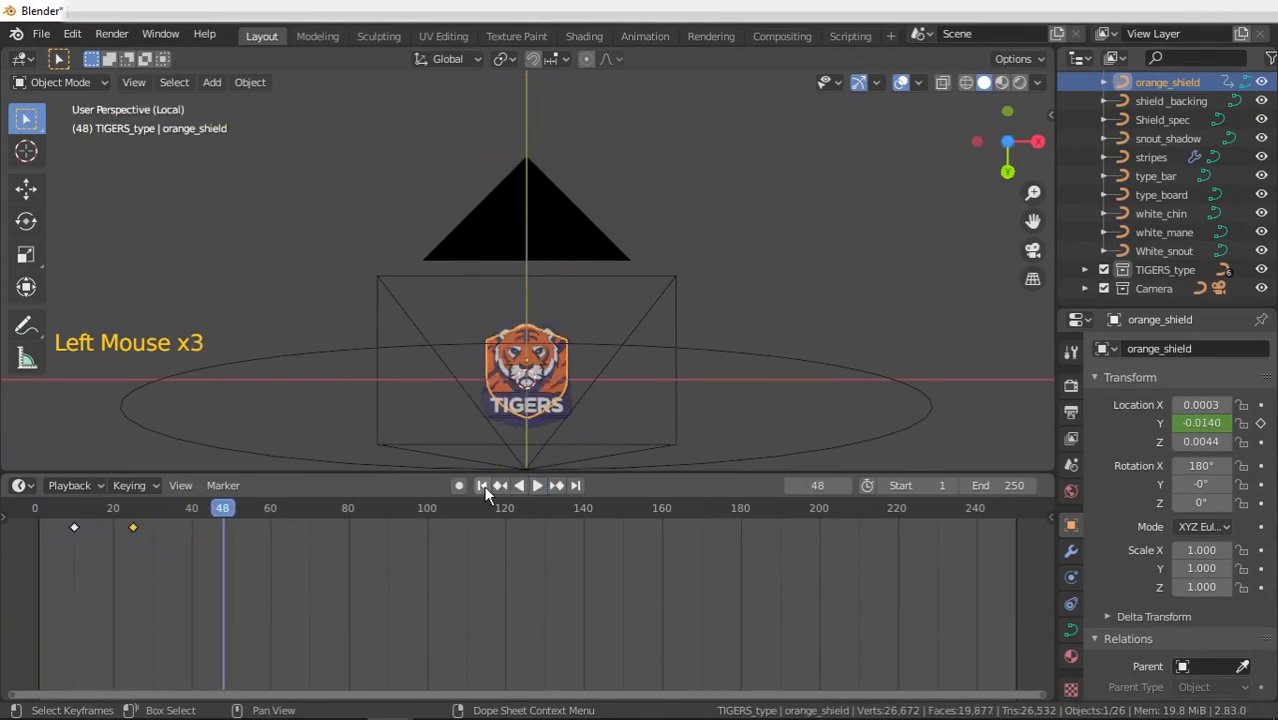
# - Shift orange_shield's end keyframe to frame 20 for a faster drop, and replay the animation from frame 1
pyautogui.click(480, 486)
pyautogui.click(133, 528)
pyautogui.moveTo(132, 527); pyautogui.dragTo(115, 528)
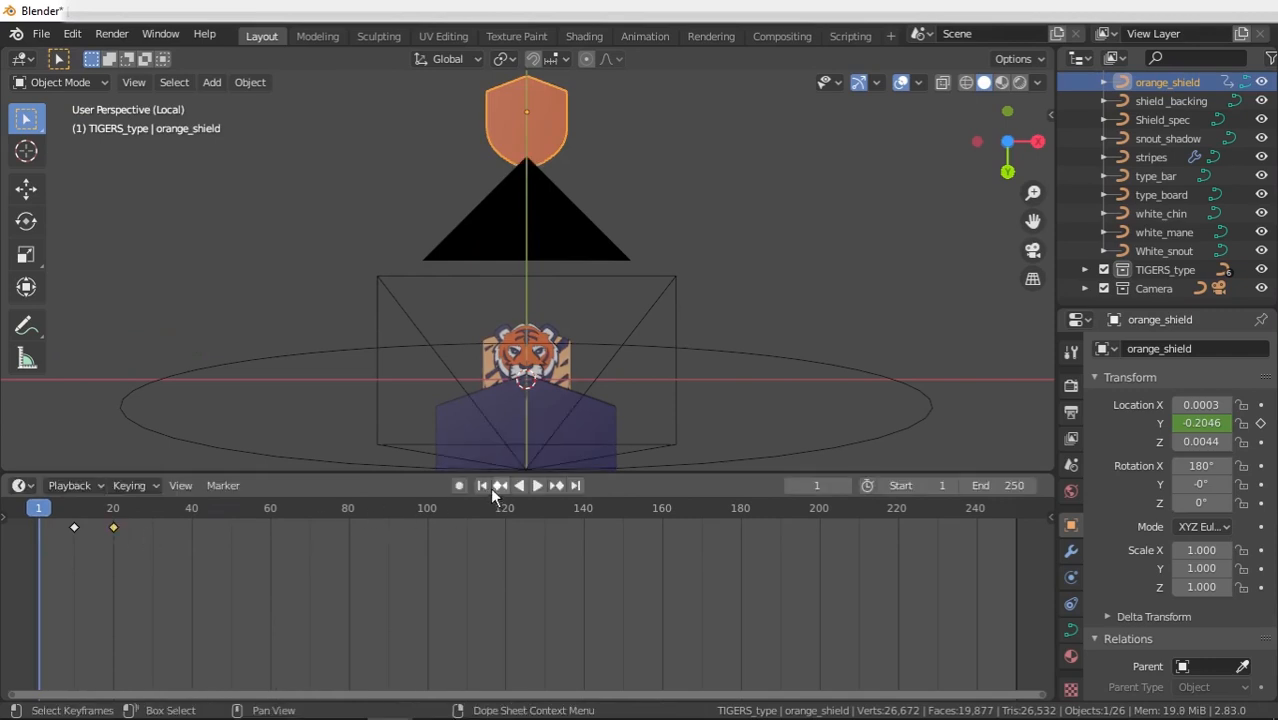
pyautogui.click(530, 485)
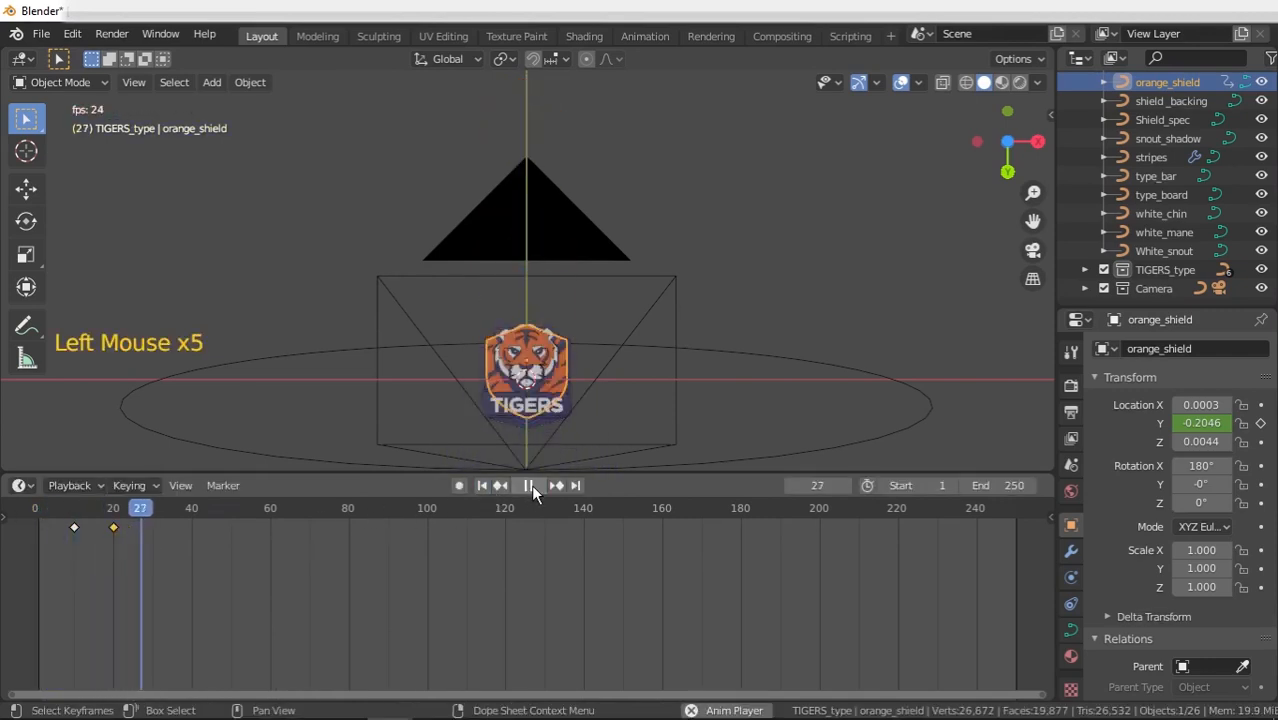
pyautogui.click(530, 485)
pyautogui.click(482, 487)
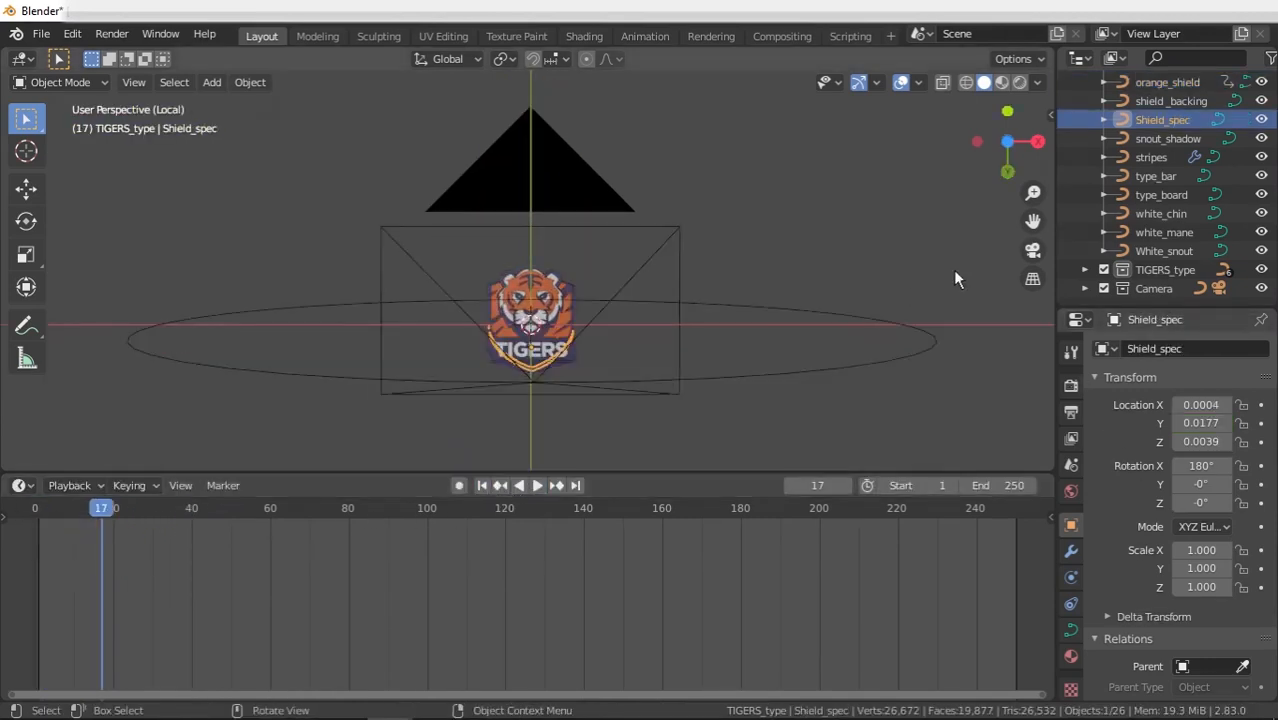
# - Select Shield_spec and keyframe its Z location and Y rotation at frame 80
pyautogui.click(910, 290)
pyautogui.click(1162, 119)
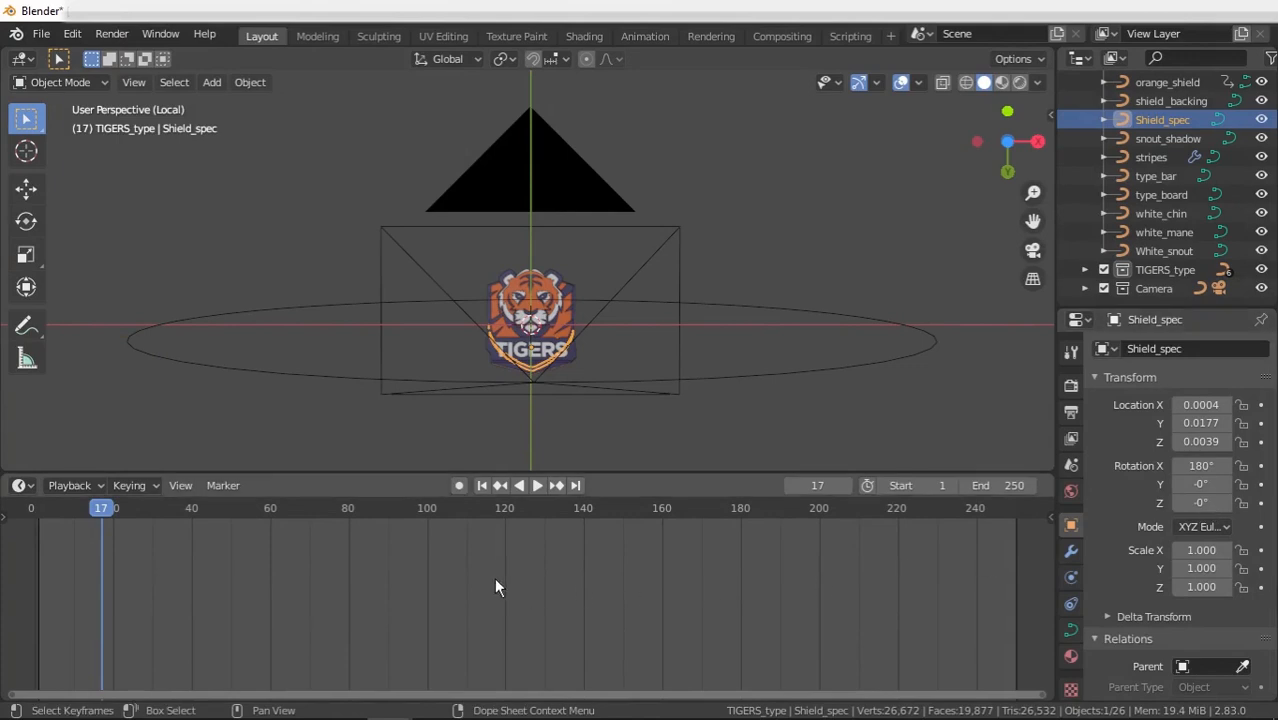
pyautogui.moveTo(101, 512); pyautogui.dragTo(348, 510)
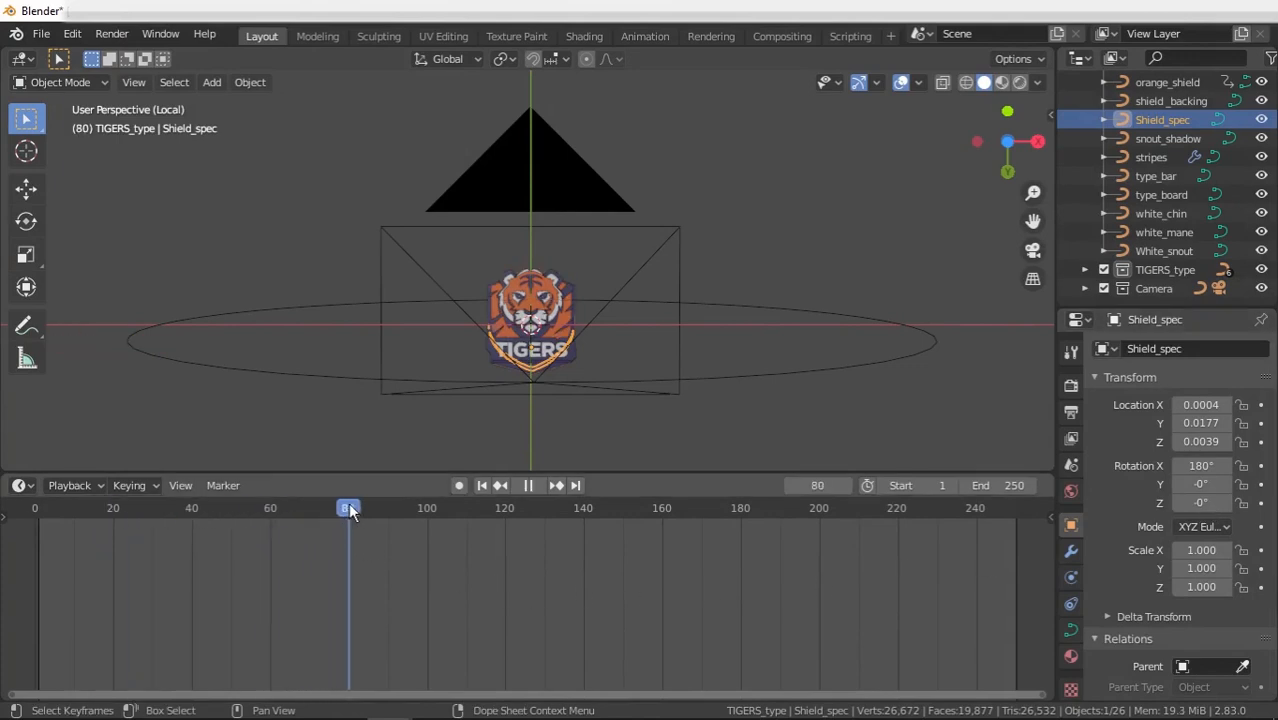
pyautogui.click(1261, 442)
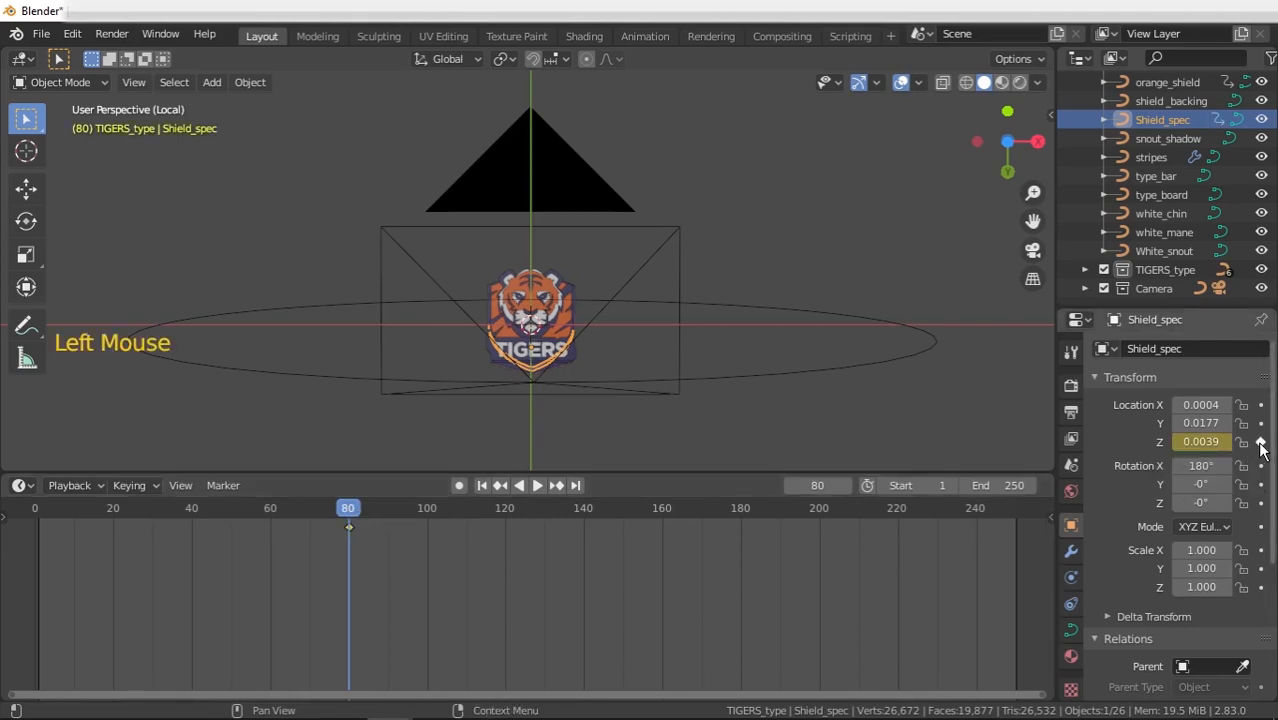
pyautogui.click(1261, 485)
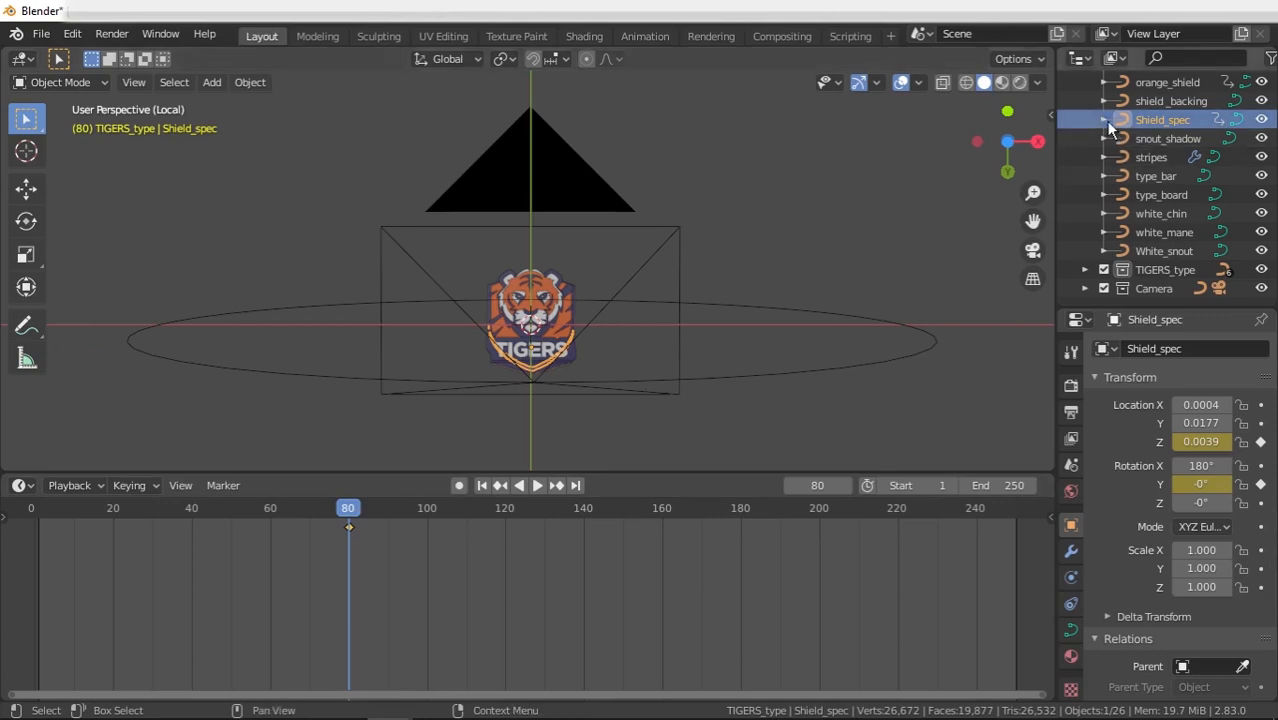
# - Check orange_shield's keyframe timing, and at frame 17 move Shield_spec along Z to about -0.2802, just behind the camera
pyautogui.click(1144, 84)
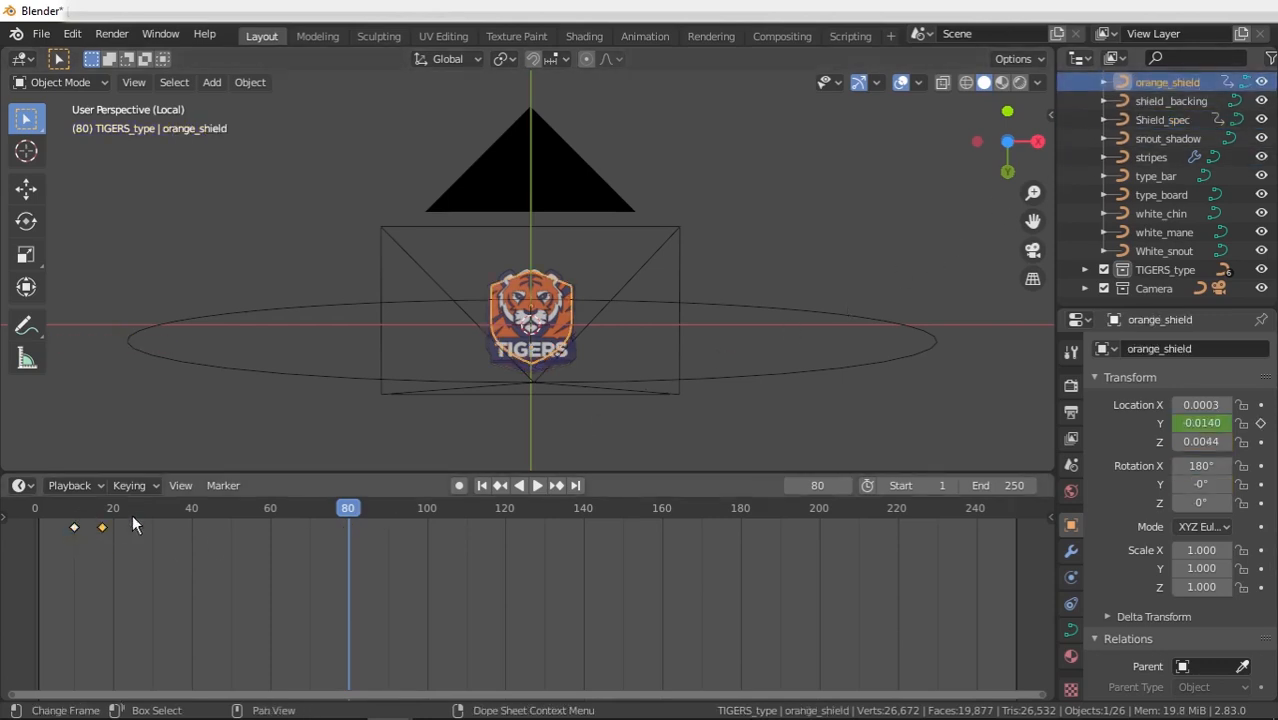
pyautogui.click(1172, 121)
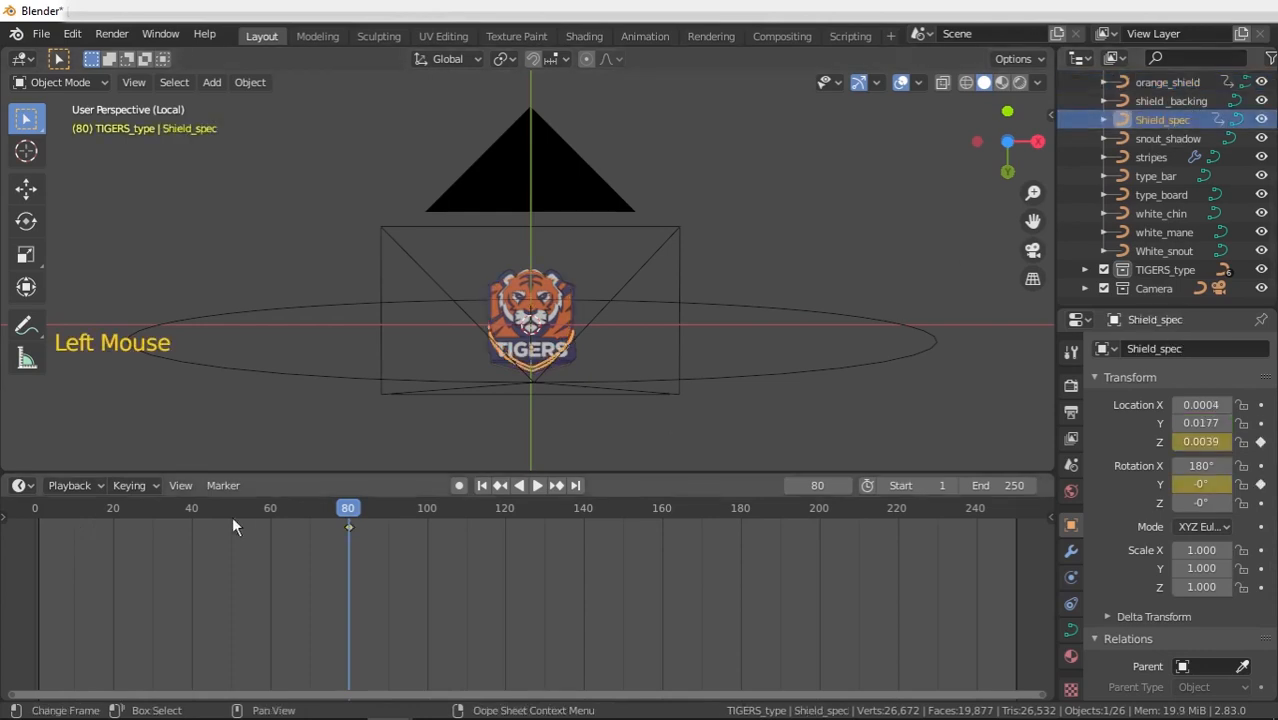
pyautogui.moveTo(352, 513); pyautogui.dragTo(97, 529)
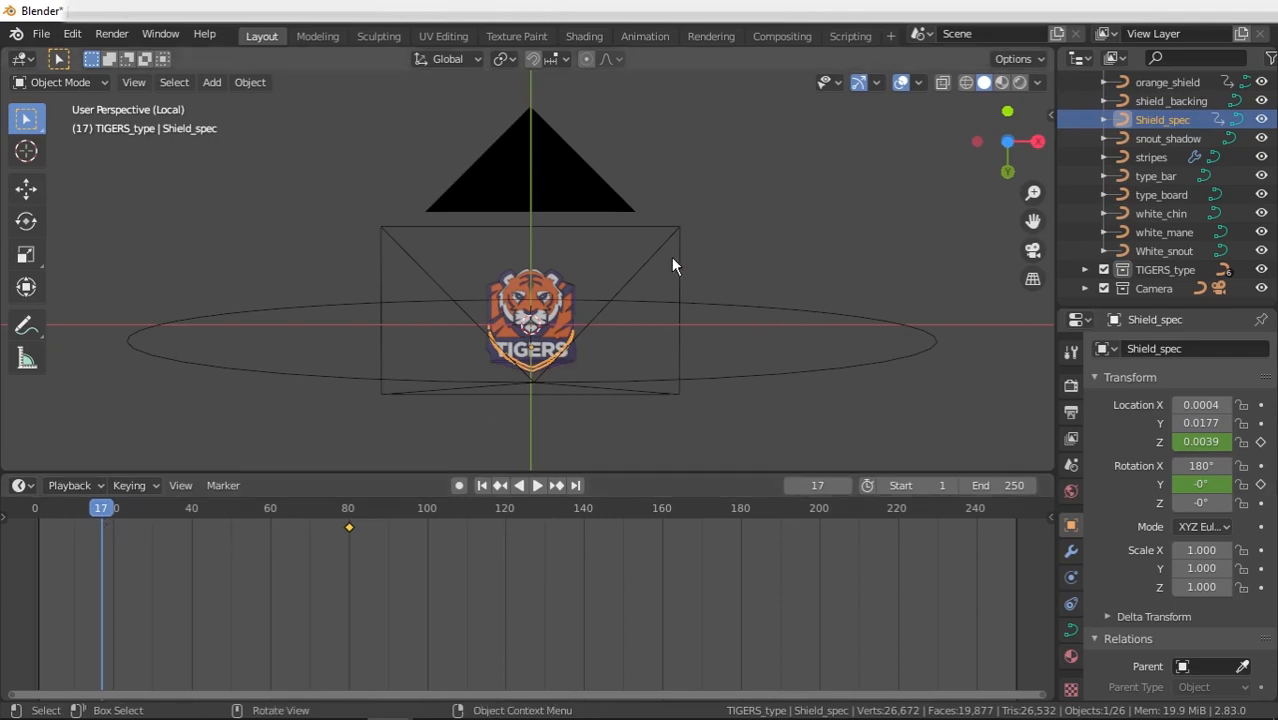
pyautogui.scroll(-4, 695, 228)
pyautogui.moveTo(695, 228); pyautogui.dragTo(682, 337, button='middle')
pyautogui.scroll(-1, 680, 337)
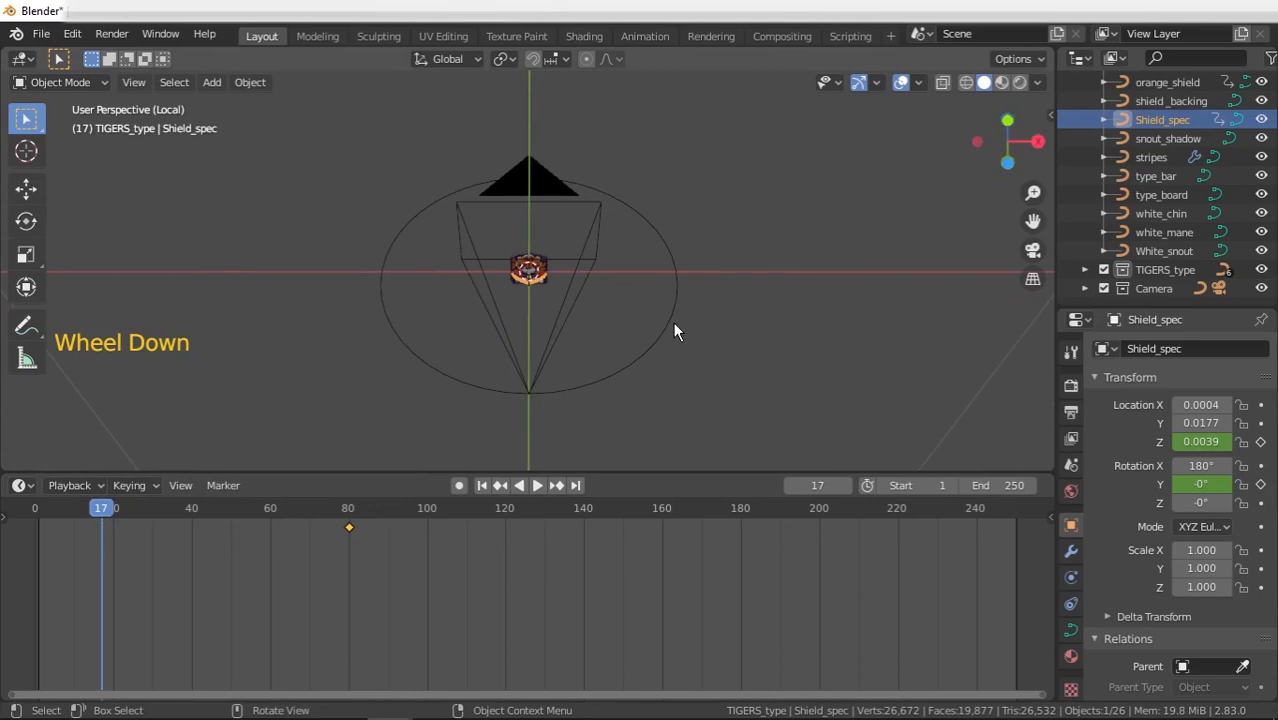
pyautogui.press('g')
pyautogui.press('z')
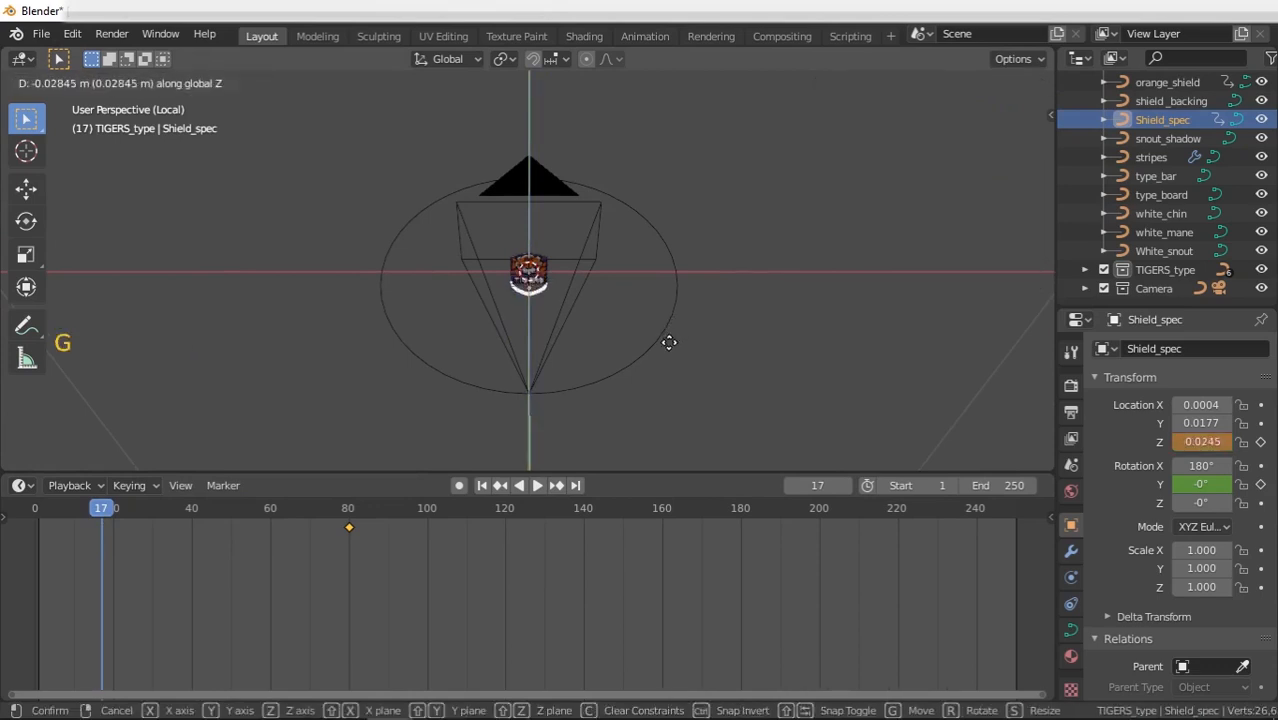
pyautogui.click(665, 452)
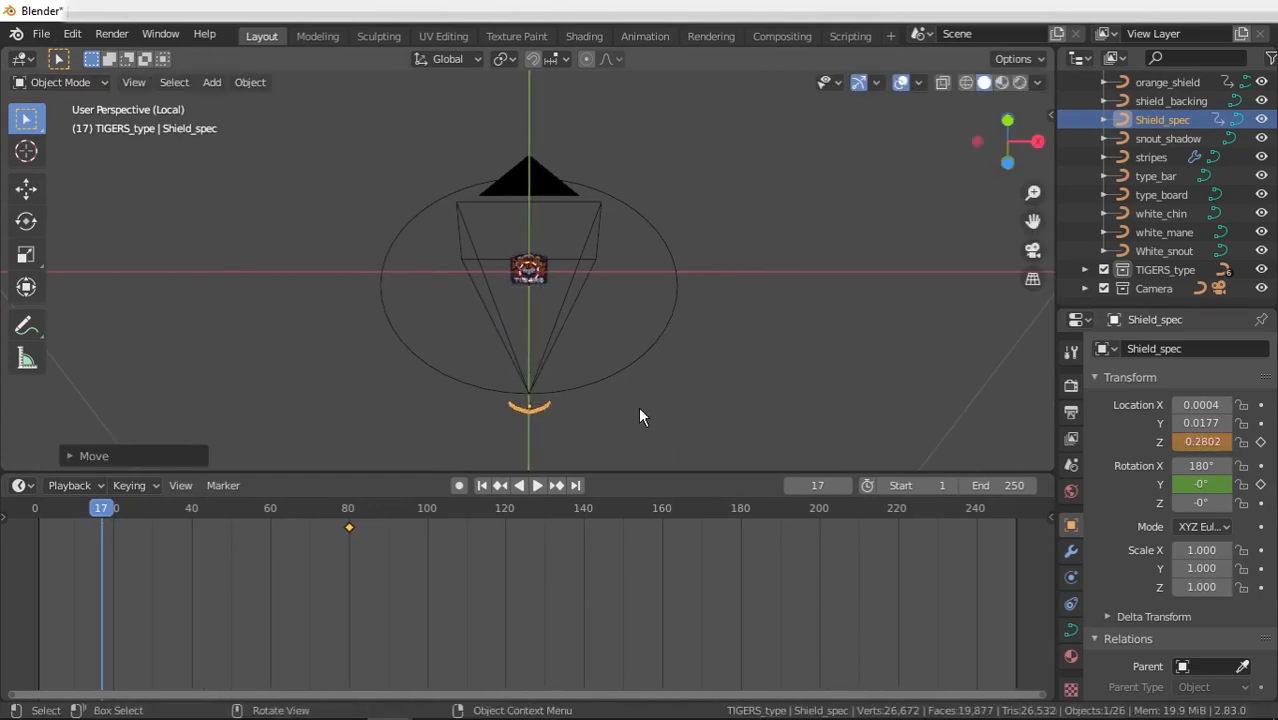
# - Rotate Shield_spec 180 degrees about the Y axis
pyautogui.moveTo(639, 406); pyautogui.dragTo(640, 372, button='middle')
pyautogui.press('r')
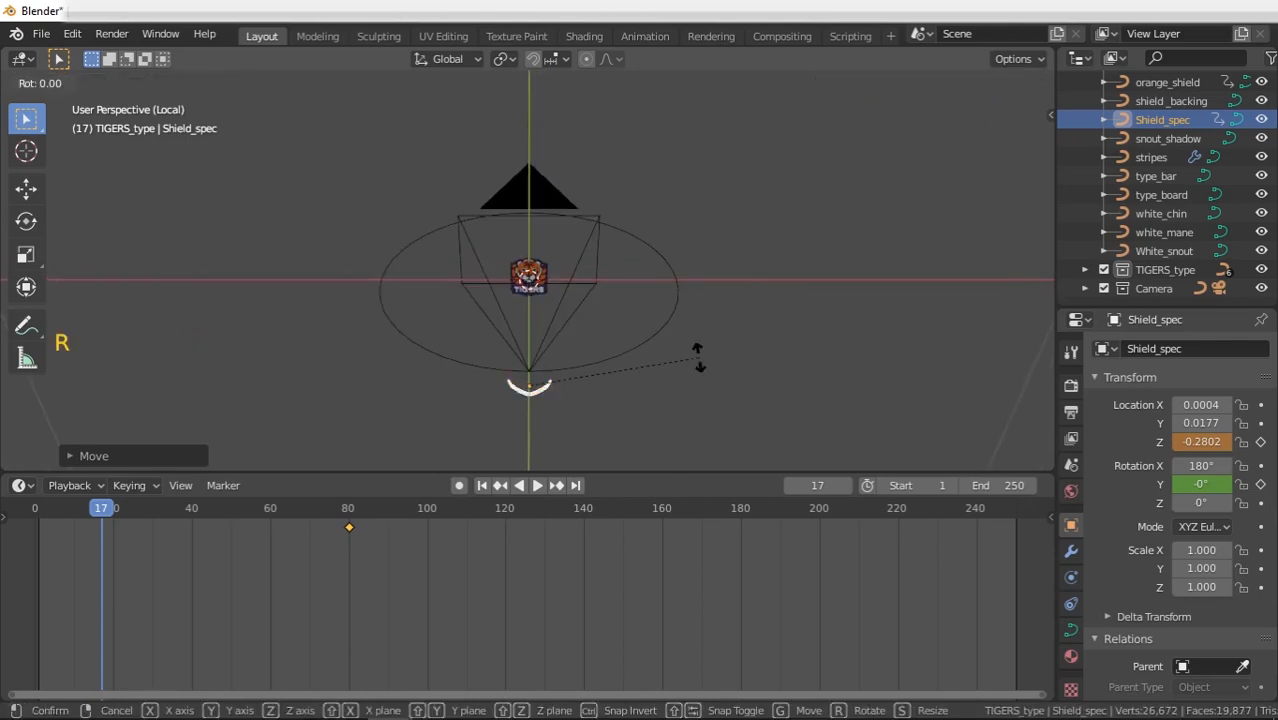
pyautogui.write('y')
pyautogui.write('1')
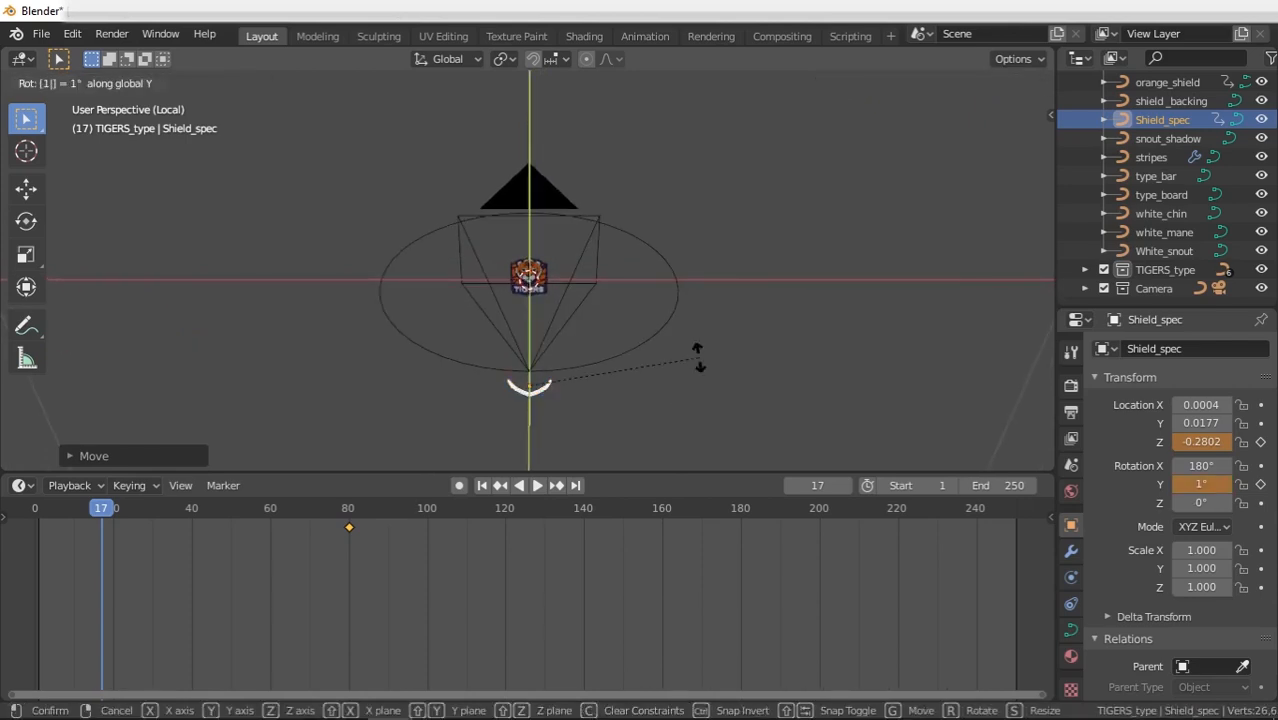
pyautogui.write('80')
pyautogui.press('Return')
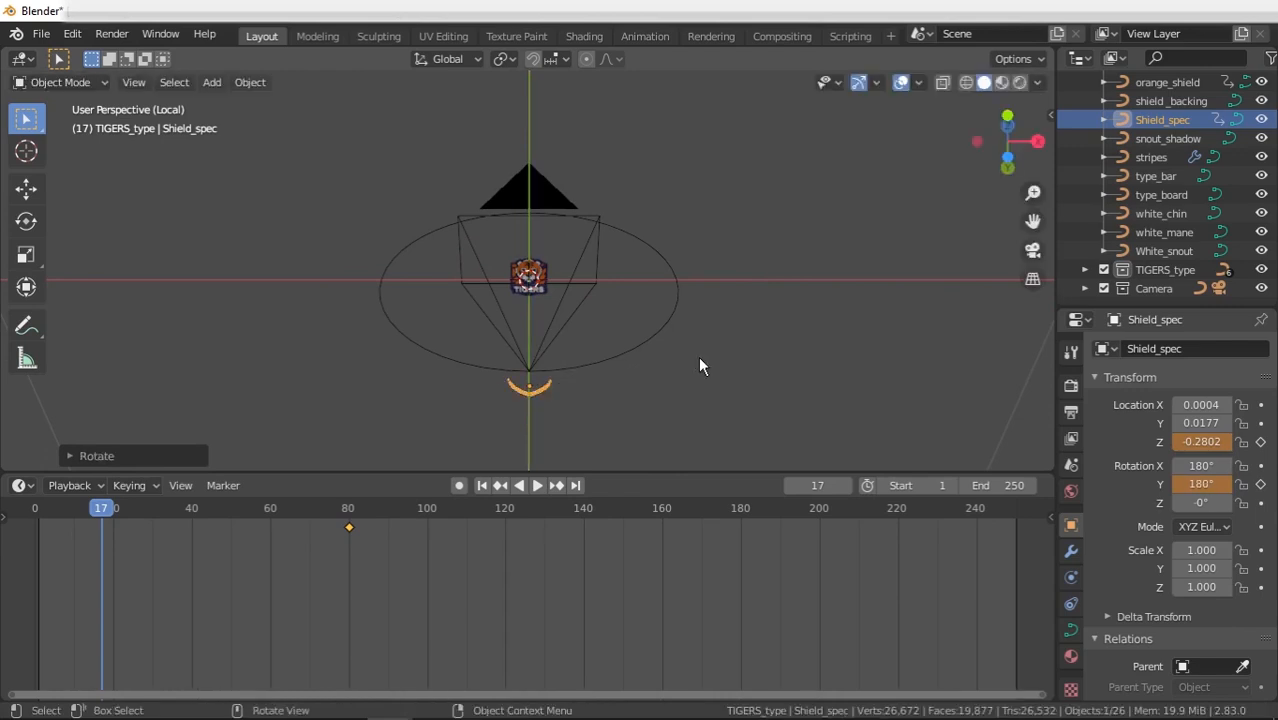
# - Keyframe Shield_spec's Z location and Y rotation at frame 17, and play the animation
pyautogui.middleClick(697, 356)
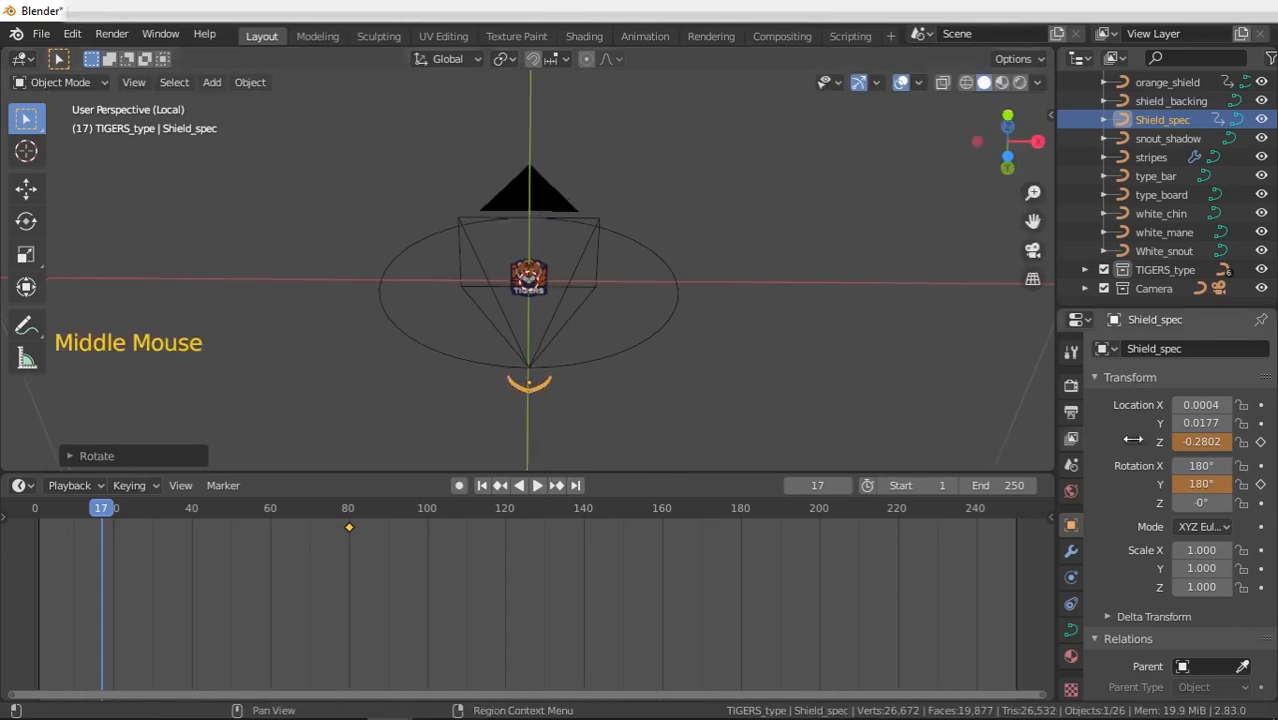
pyautogui.click(1260, 442)
pyautogui.click(1261, 484)
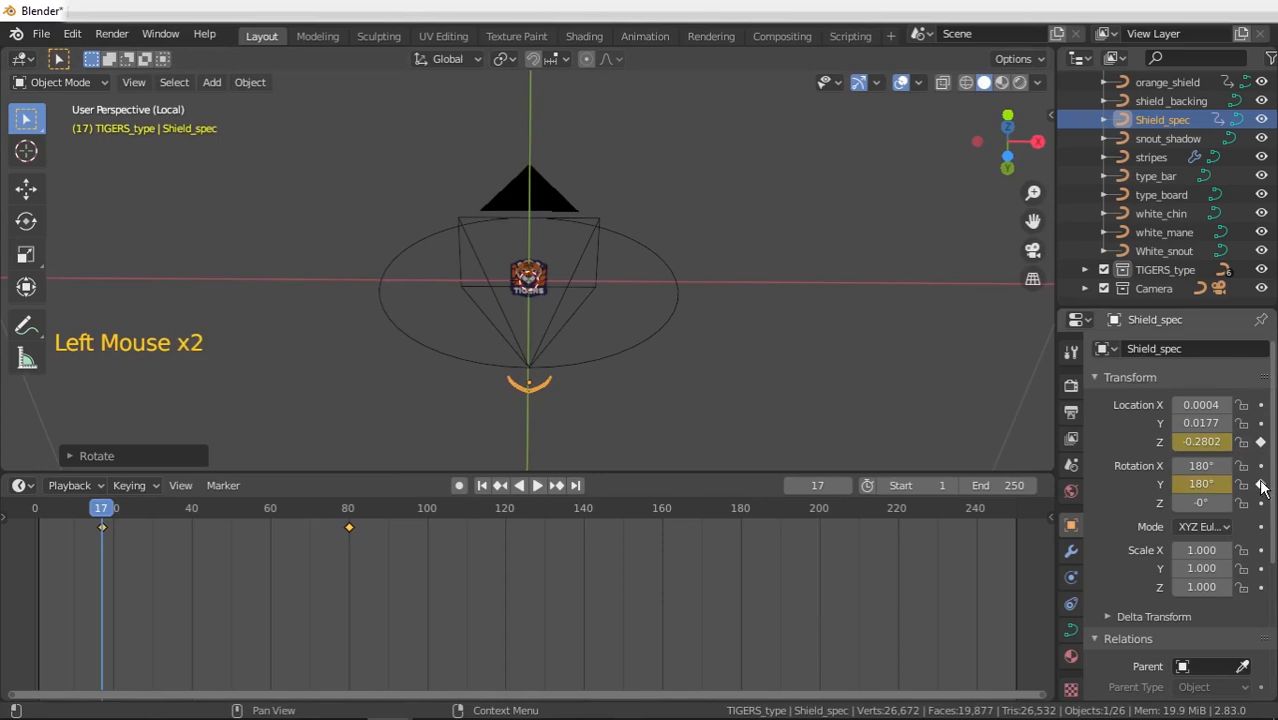
pyautogui.click(535, 485)
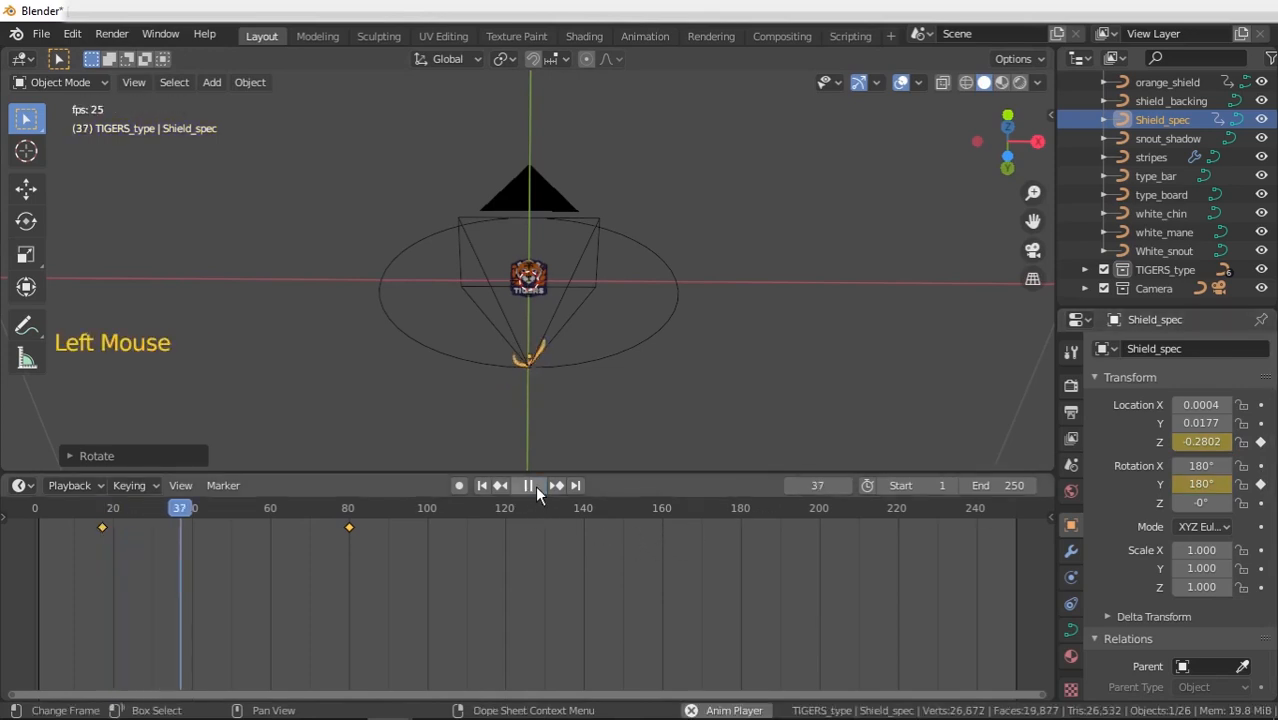
# - Replay the animation from frame 1 to review how Shield_spec flies and rotates into place
pyautogui.click(530, 485)
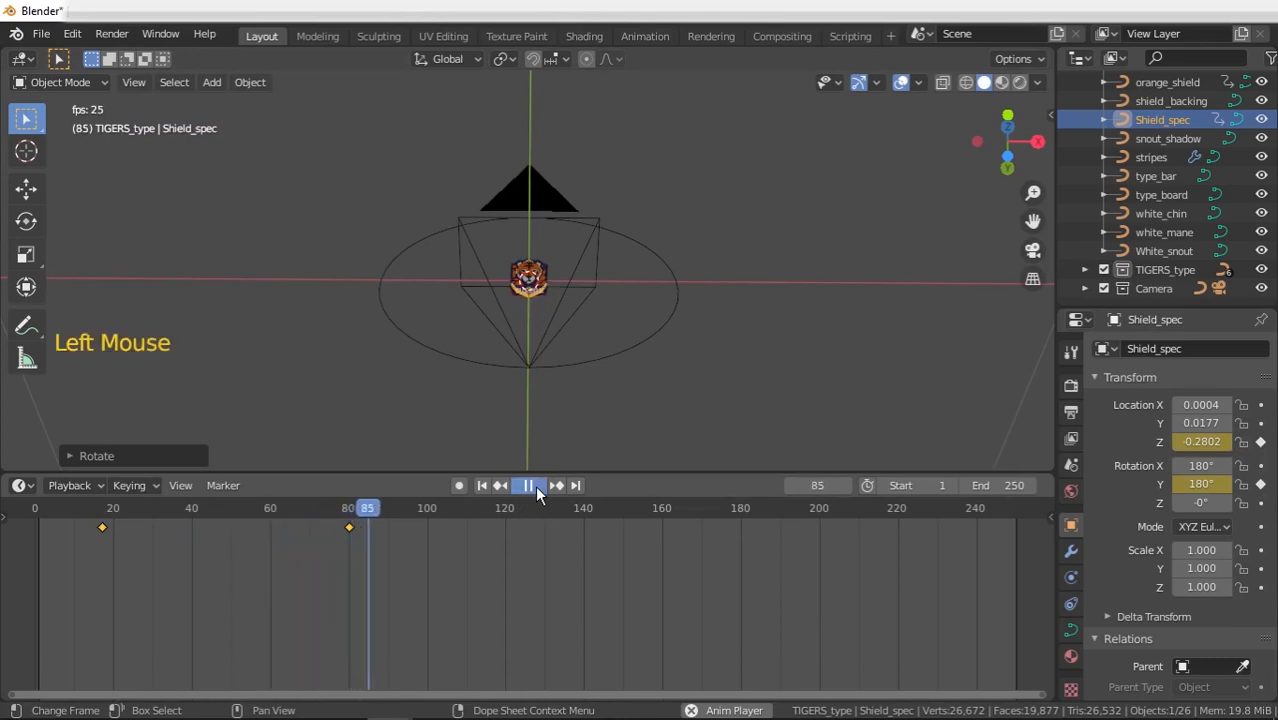
pyautogui.doubleClick(480, 487)
pyautogui.scroll(4, 525, 386)
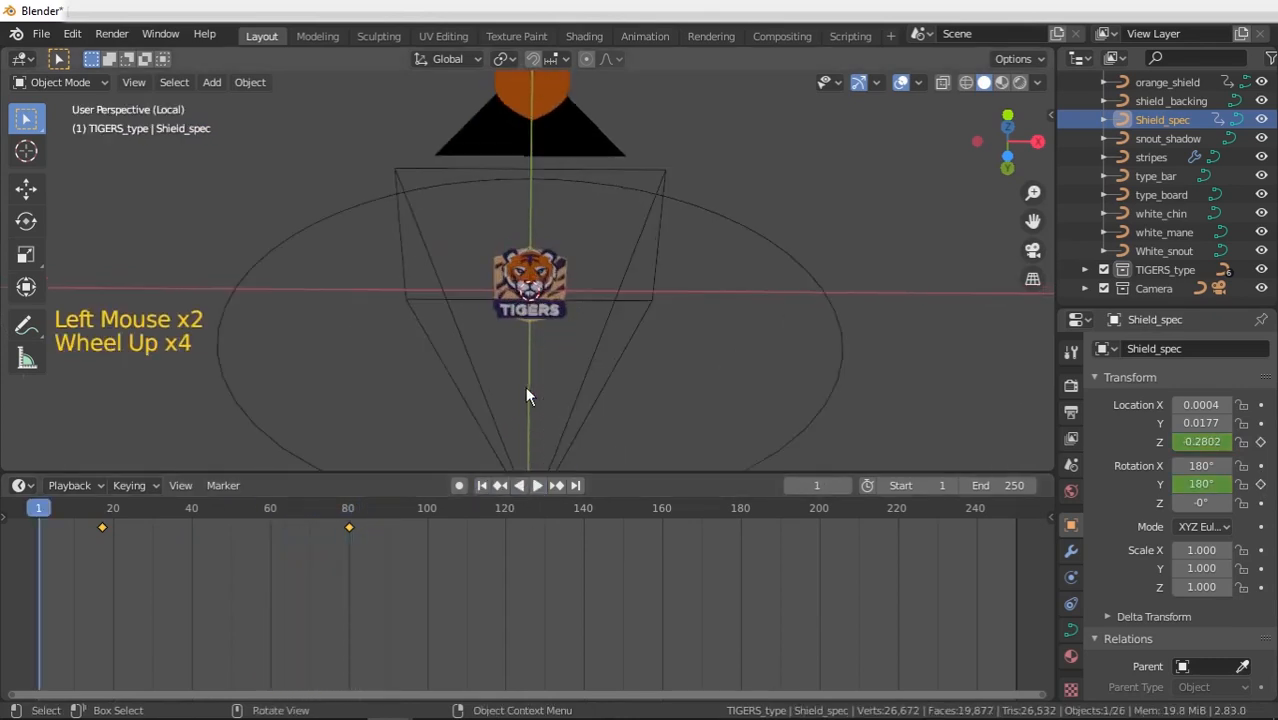
pyautogui.click(540, 487)
pyautogui.click(537, 485)
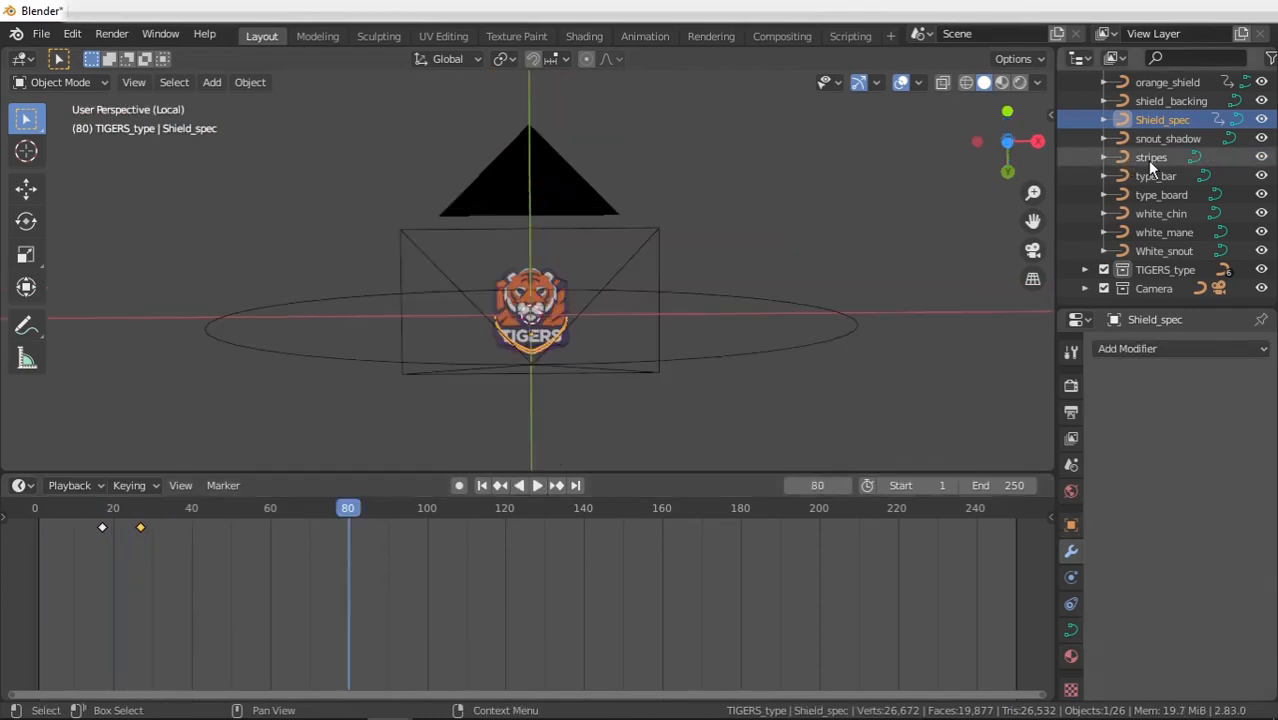
# - Add a Decimate modifier to the stripes object and keyframe its Ratio of 1.0 at frame 80
pyautogui.click(1150, 160)
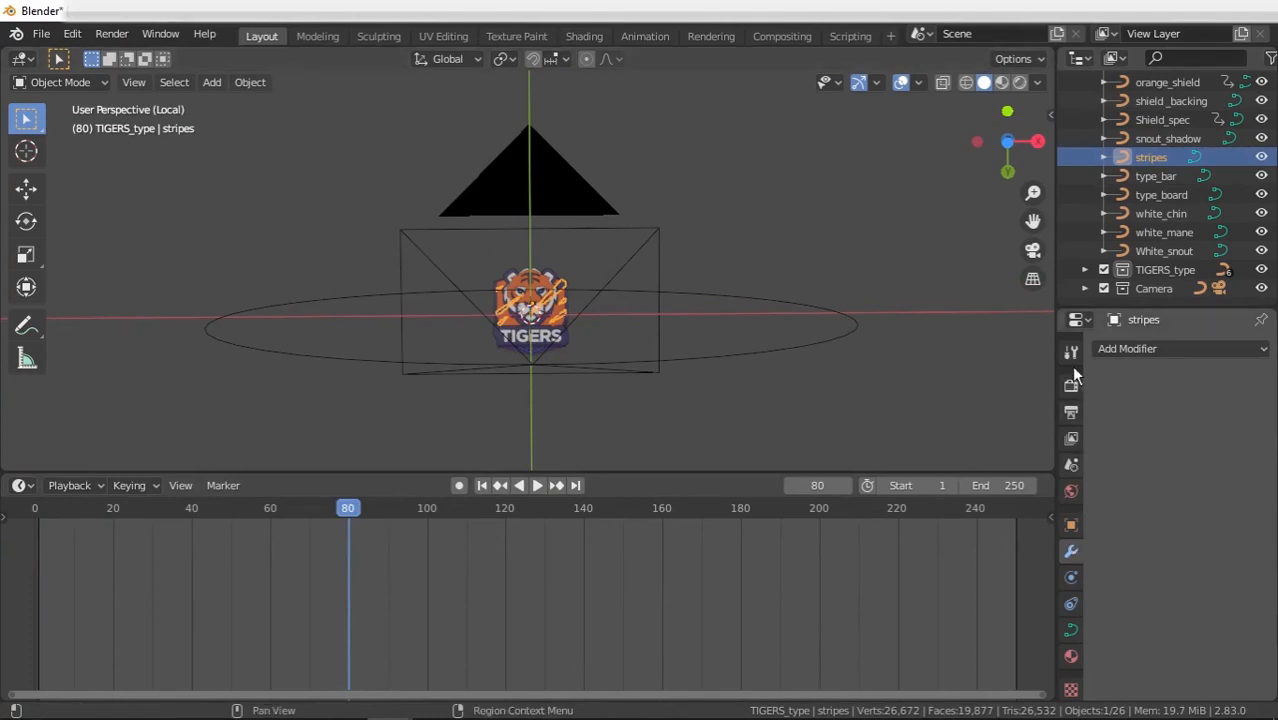
pyautogui.click(1070, 552)
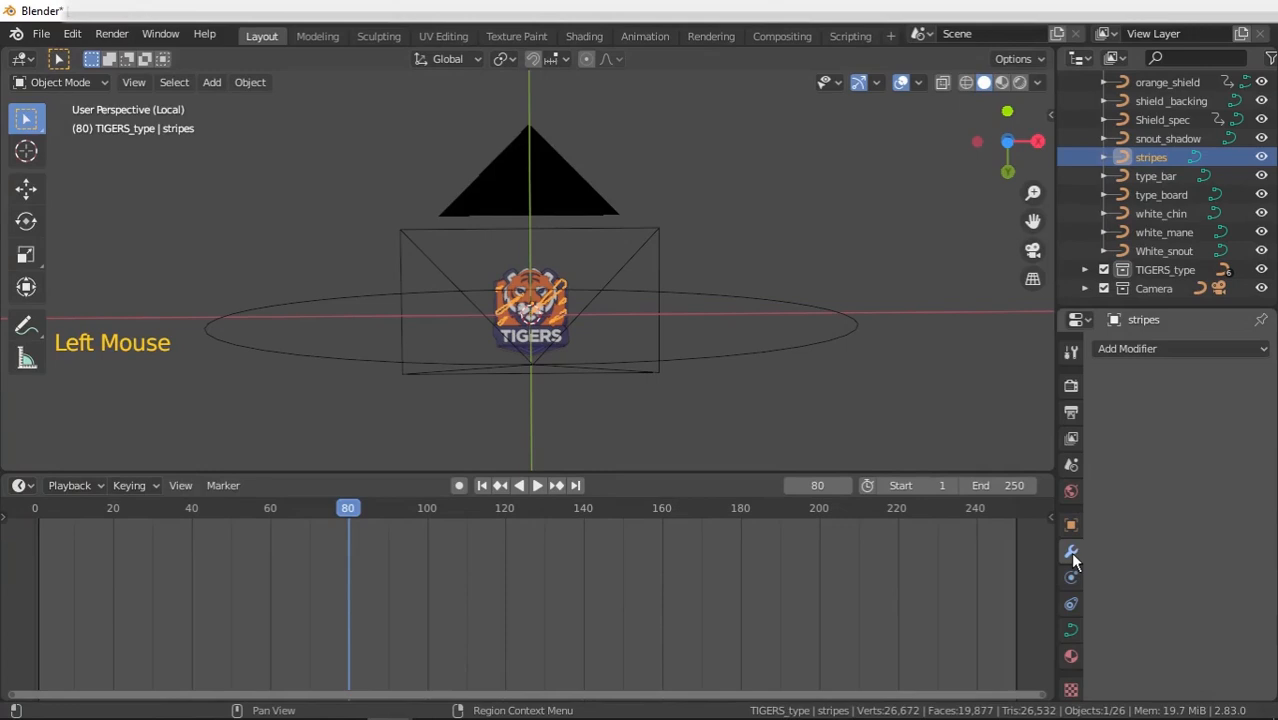
pyautogui.click(1148, 349)
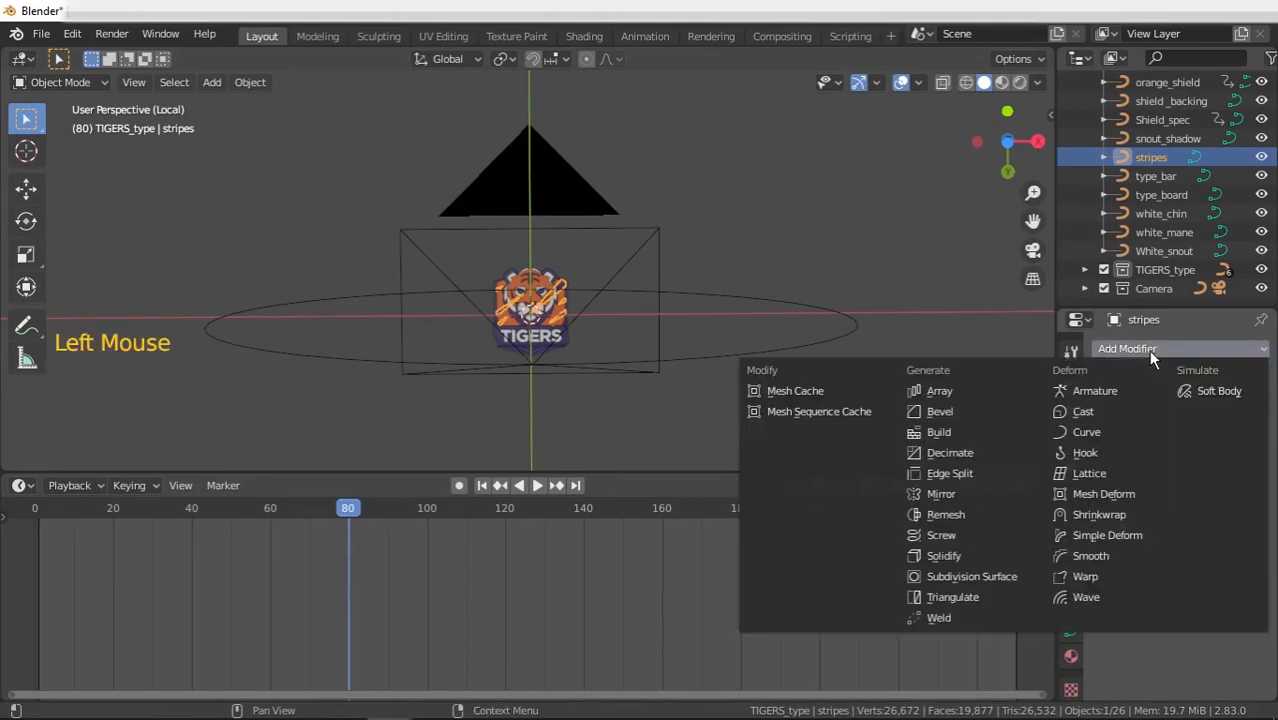
pyautogui.click(977, 452)
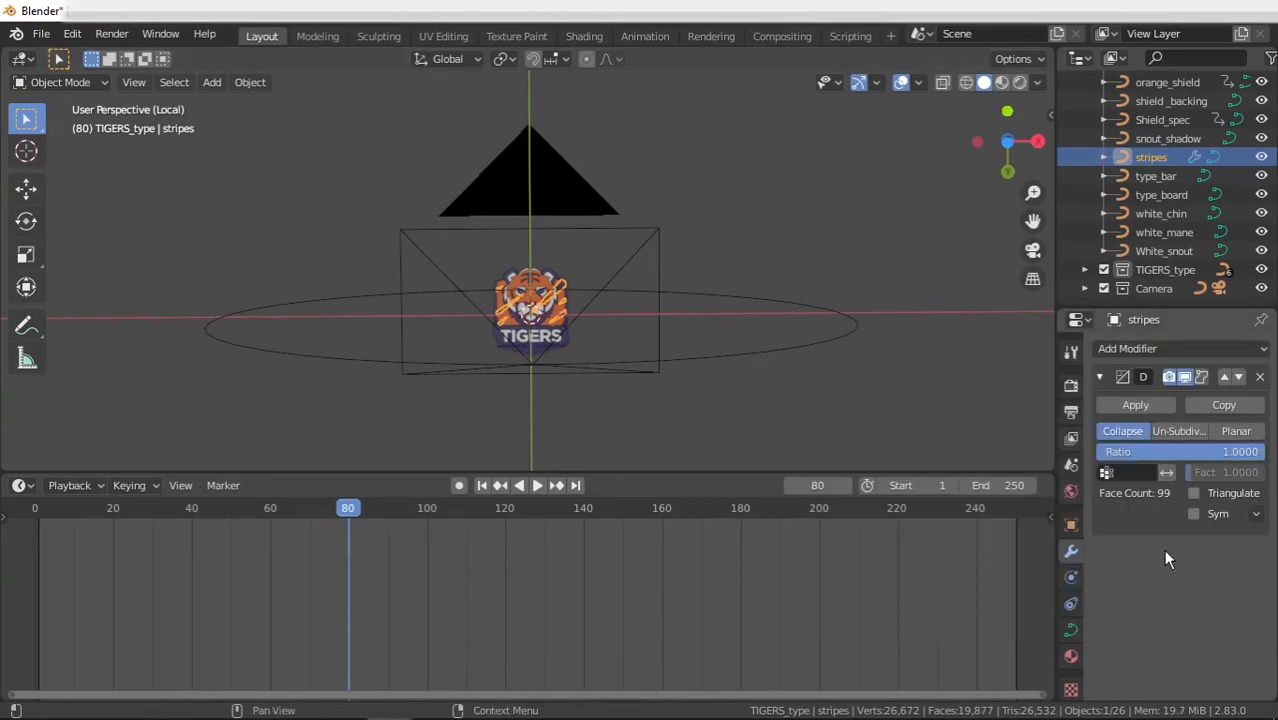
pyautogui.rightClick(1213, 452)
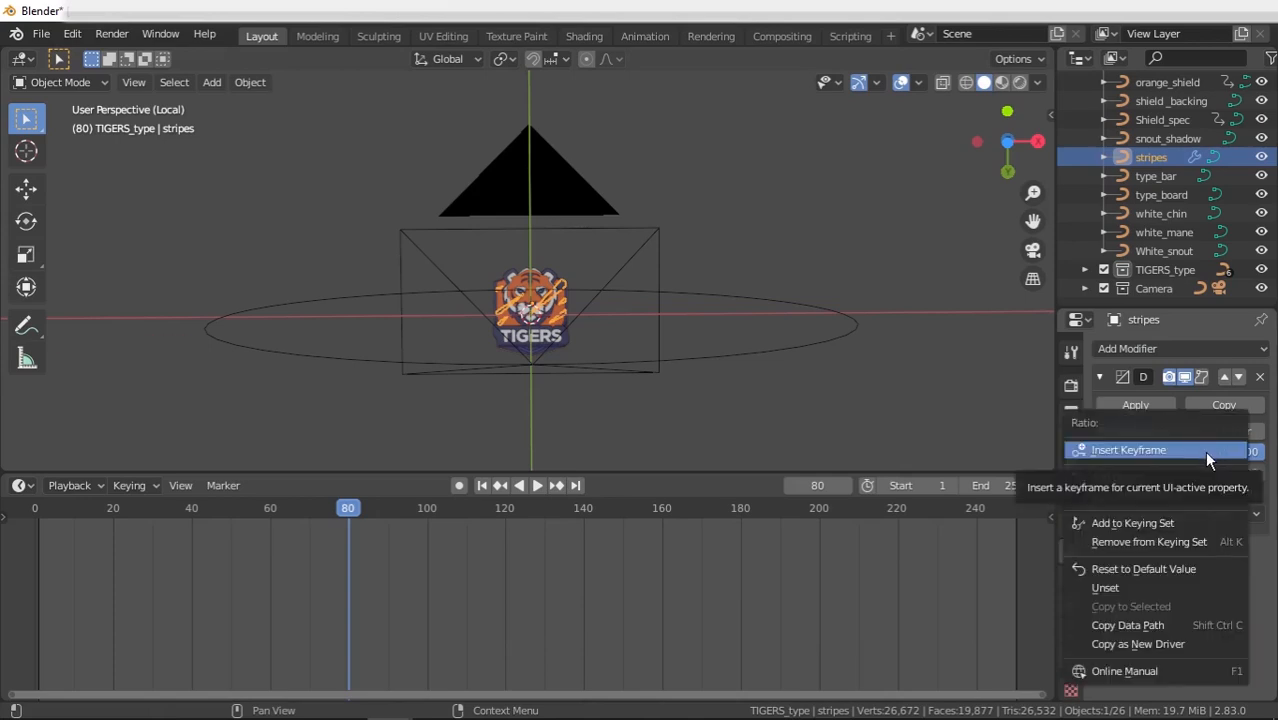
pyautogui.click(1204, 451)
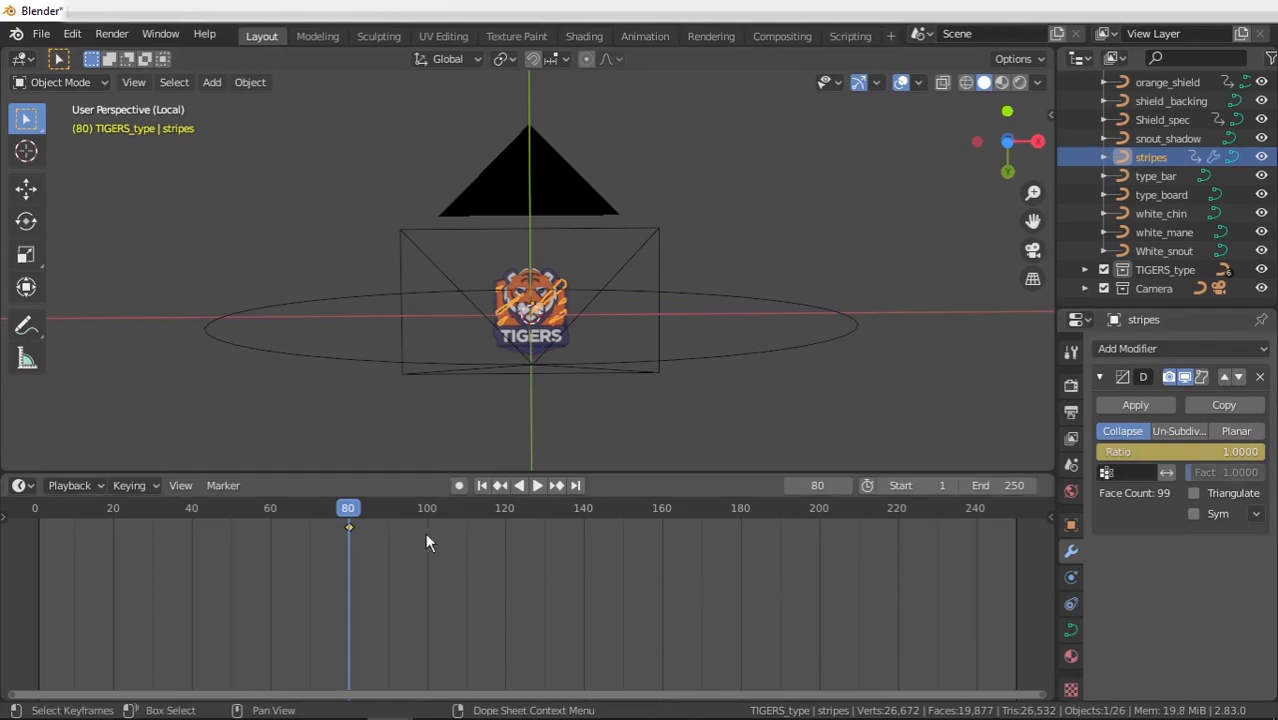
# - At frame 17, set the stripes' Decimate Ratio to 0 and keyframe it
pyautogui.moveTo(345, 512); pyautogui.dragTo(207, 522)
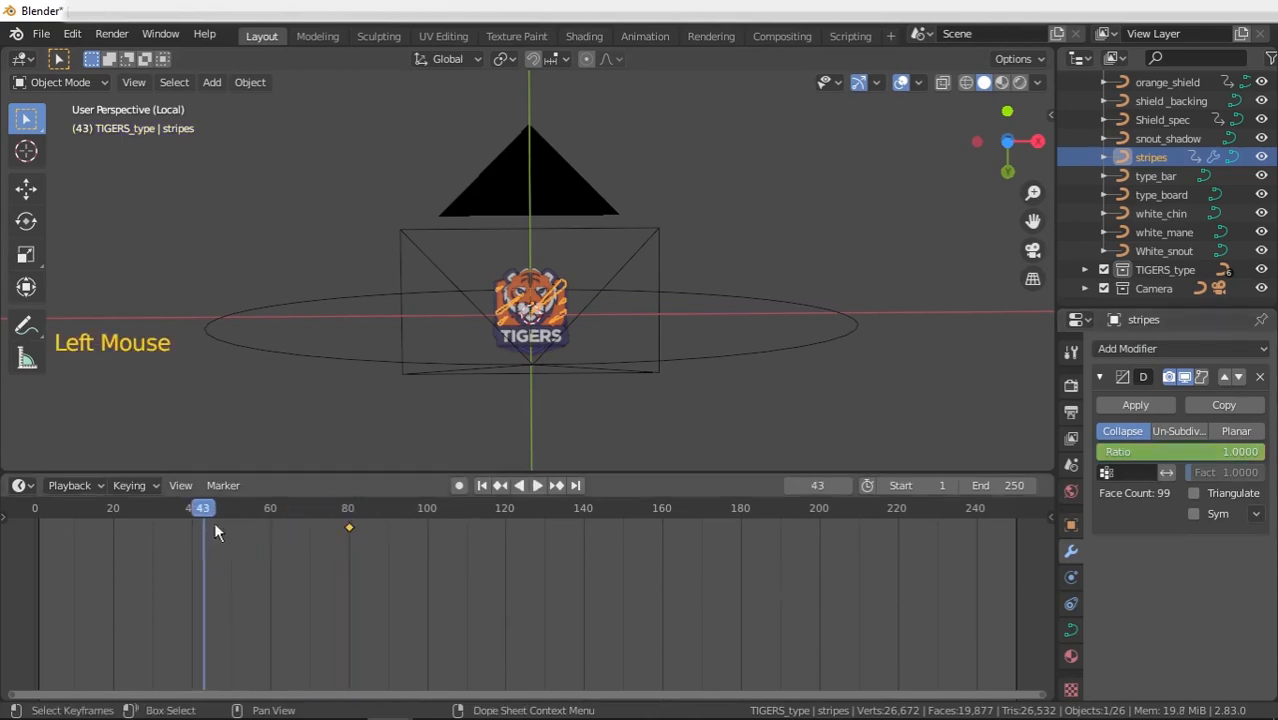
pyautogui.click(499, 304)
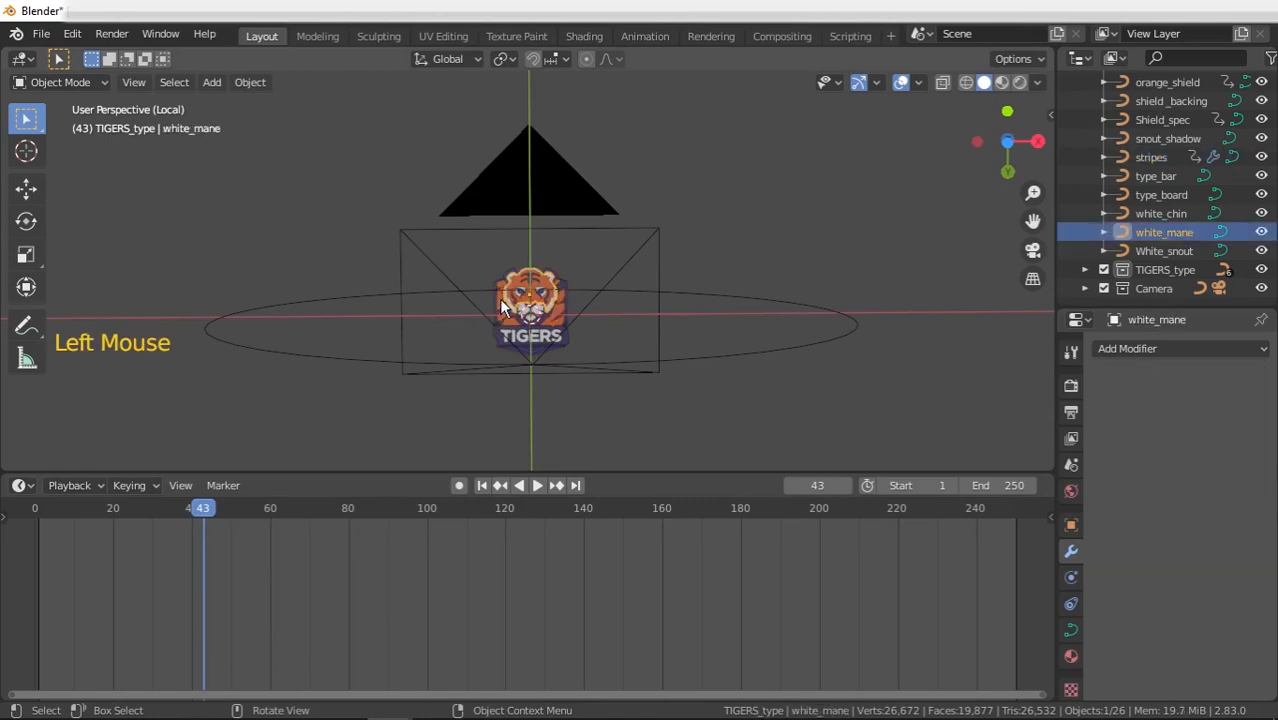
pyautogui.click(500, 305)
pyautogui.moveTo(189, 524); pyautogui.dragTo(102, 530)
pyautogui.click(1145, 158)
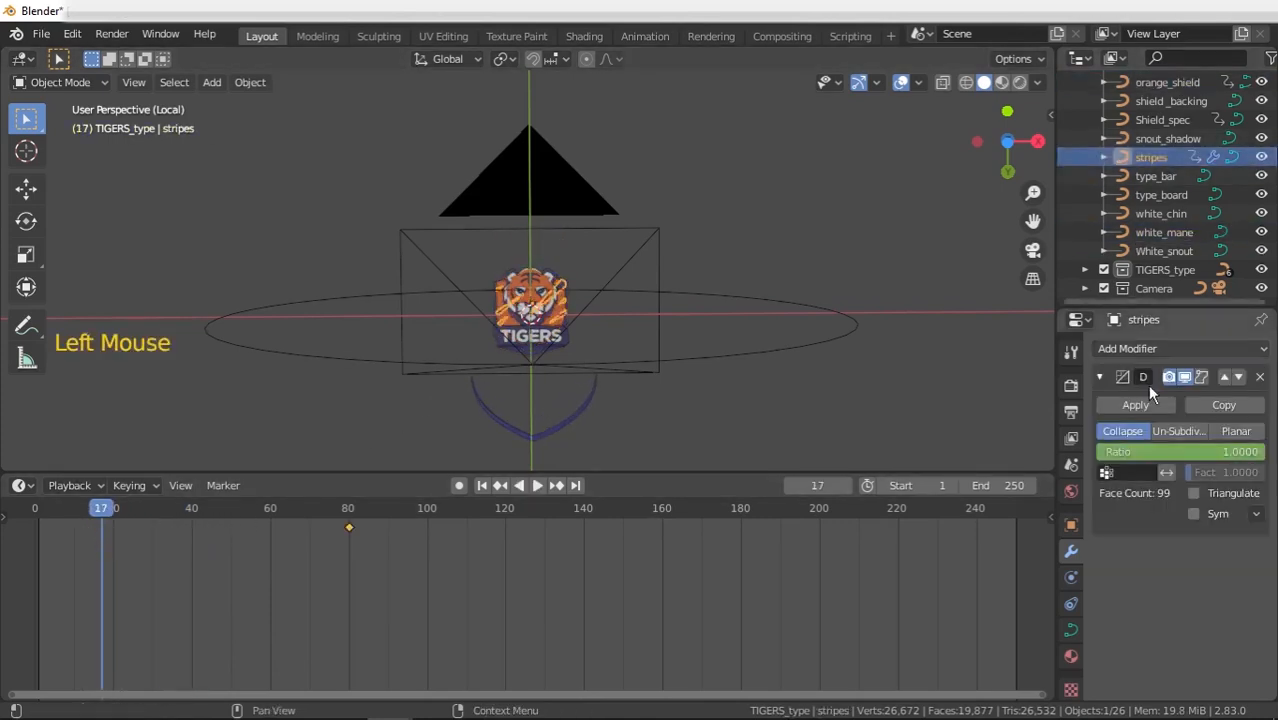
pyautogui.moveTo(1207, 452); pyautogui.dragTo(1030, 452)
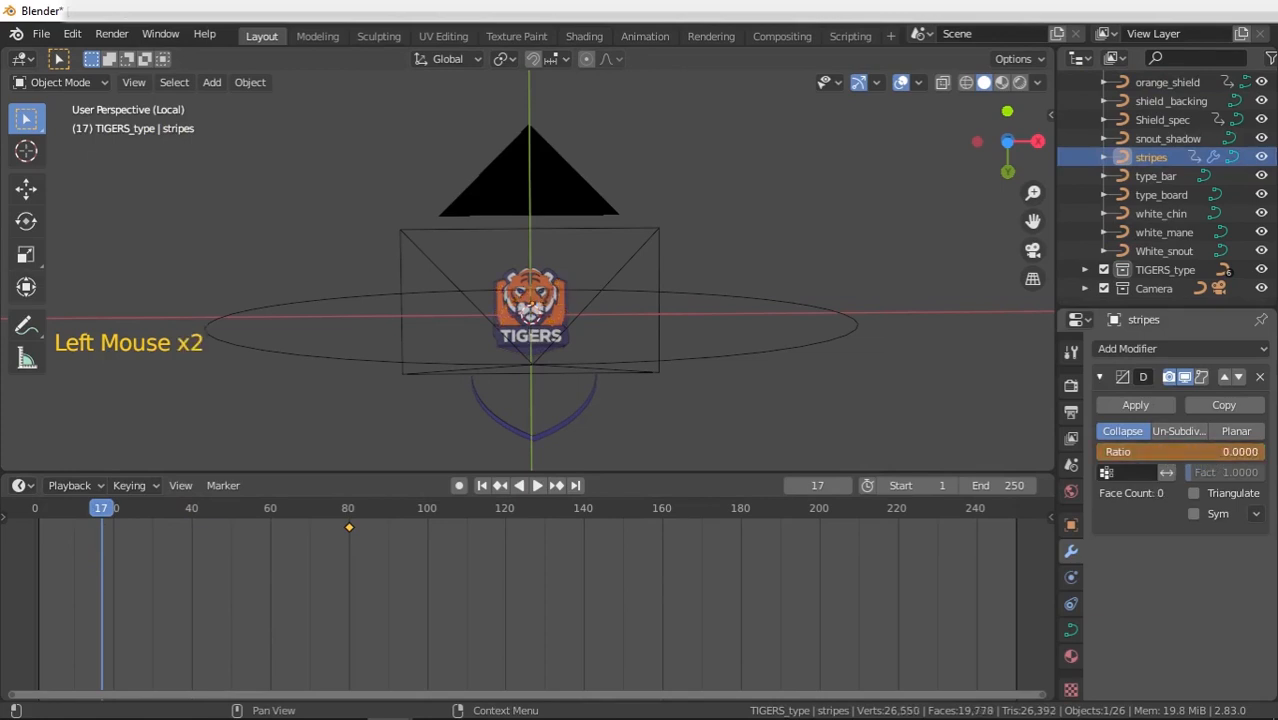
pyautogui.rightClick(1197, 453)
pyautogui.click(1189, 456)
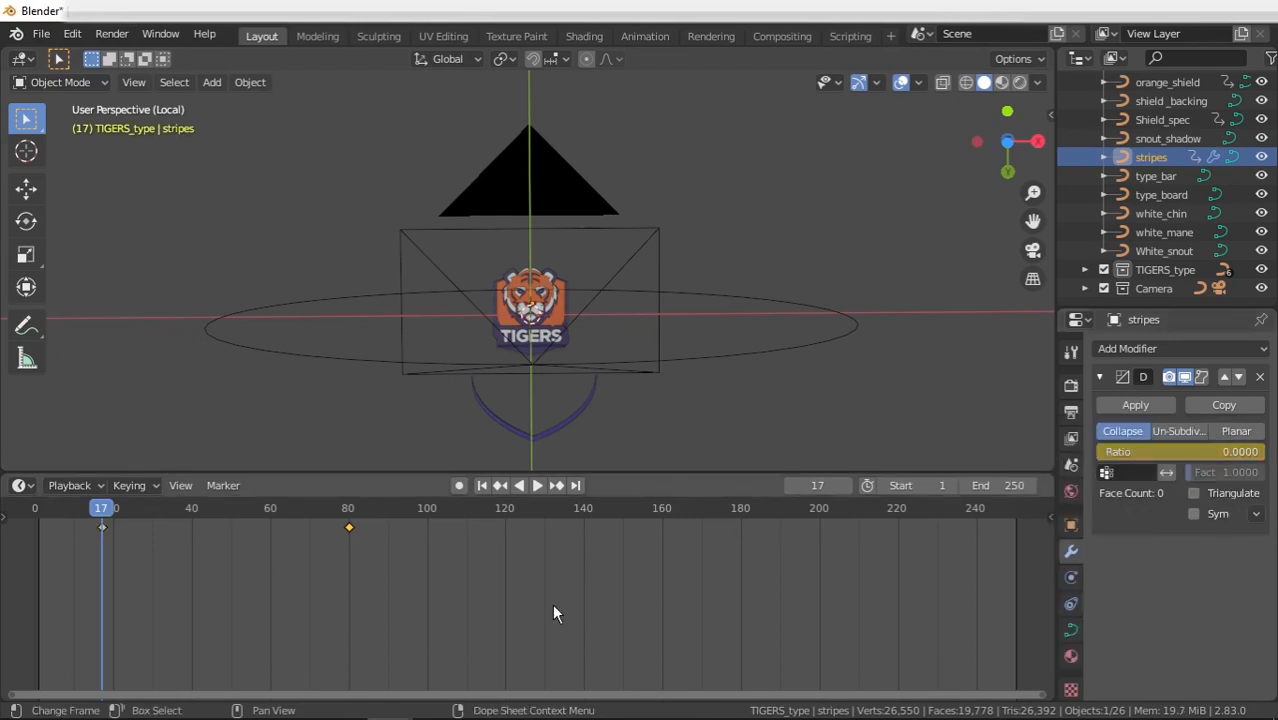
# - Replay the animation from the early frames and check up close how the stripes appear on the orange shield
pyautogui.click(536, 485)
pyautogui.click(536, 485)
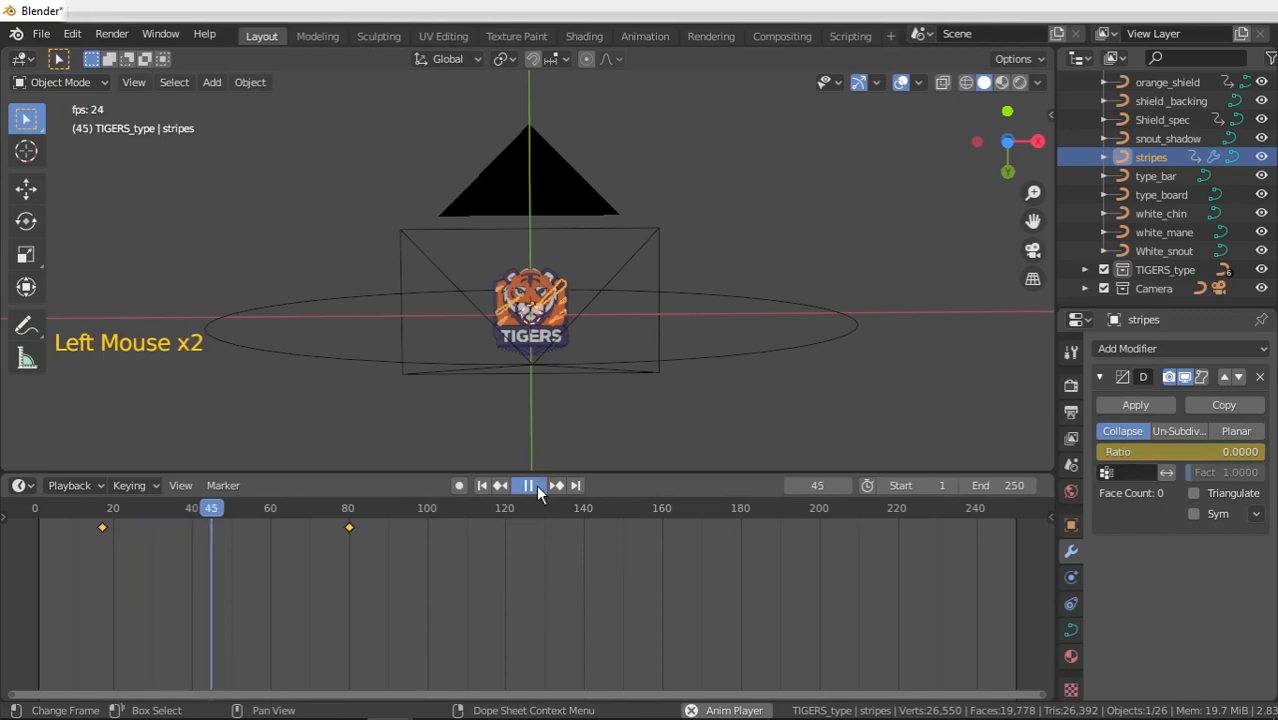
pyautogui.click(483, 485)
pyautogui.scroll(9, 590, 346)
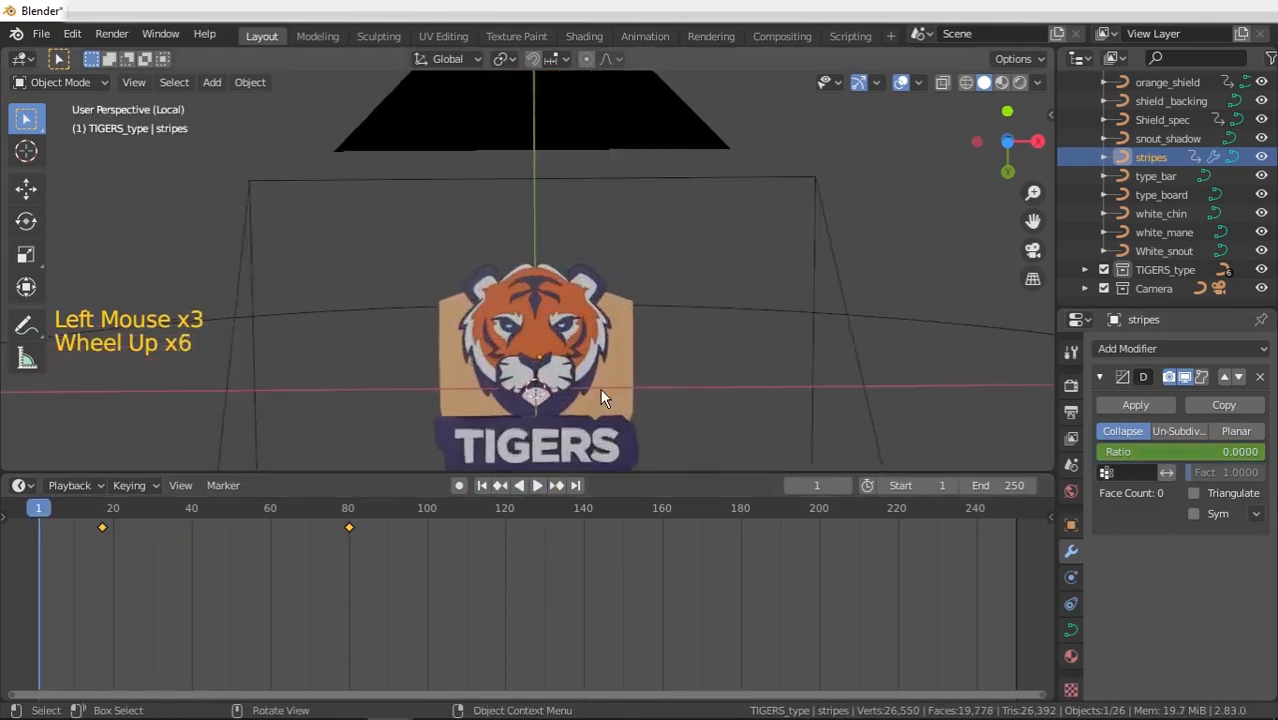
pyautogui.click(538, 485)
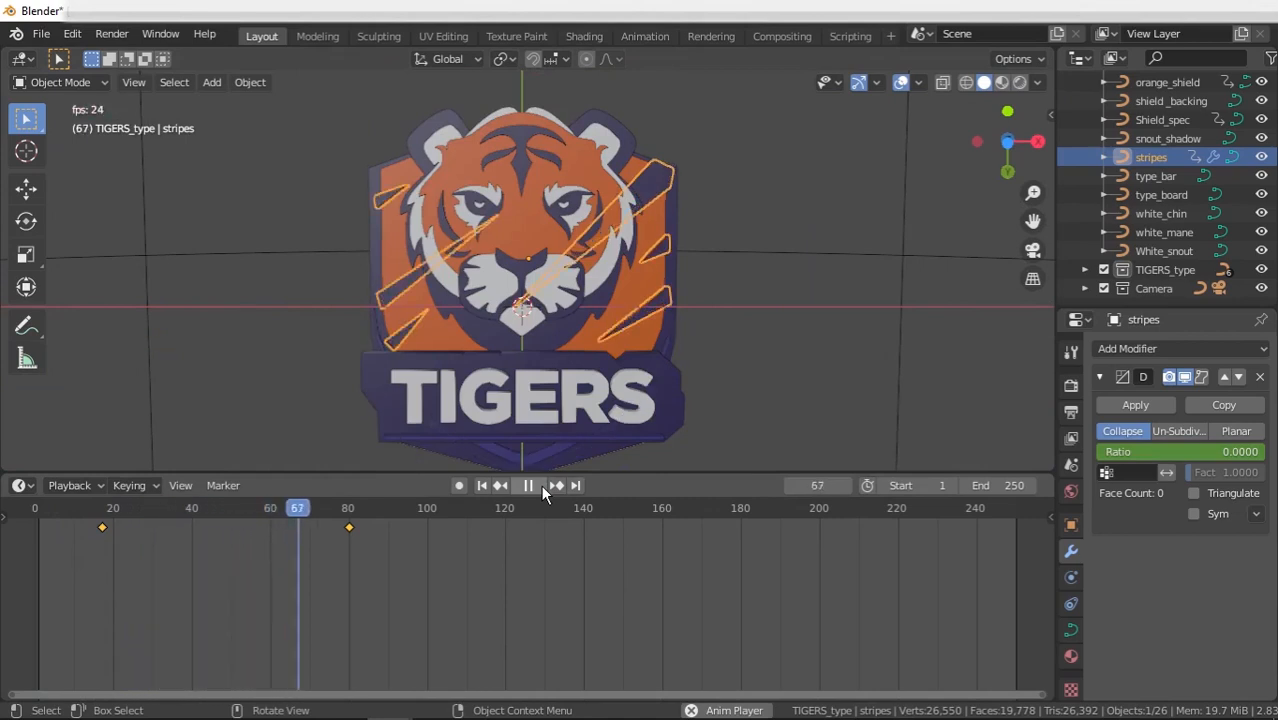
pyautogui.click(538, 485)
pyautogui.click(105, 527)
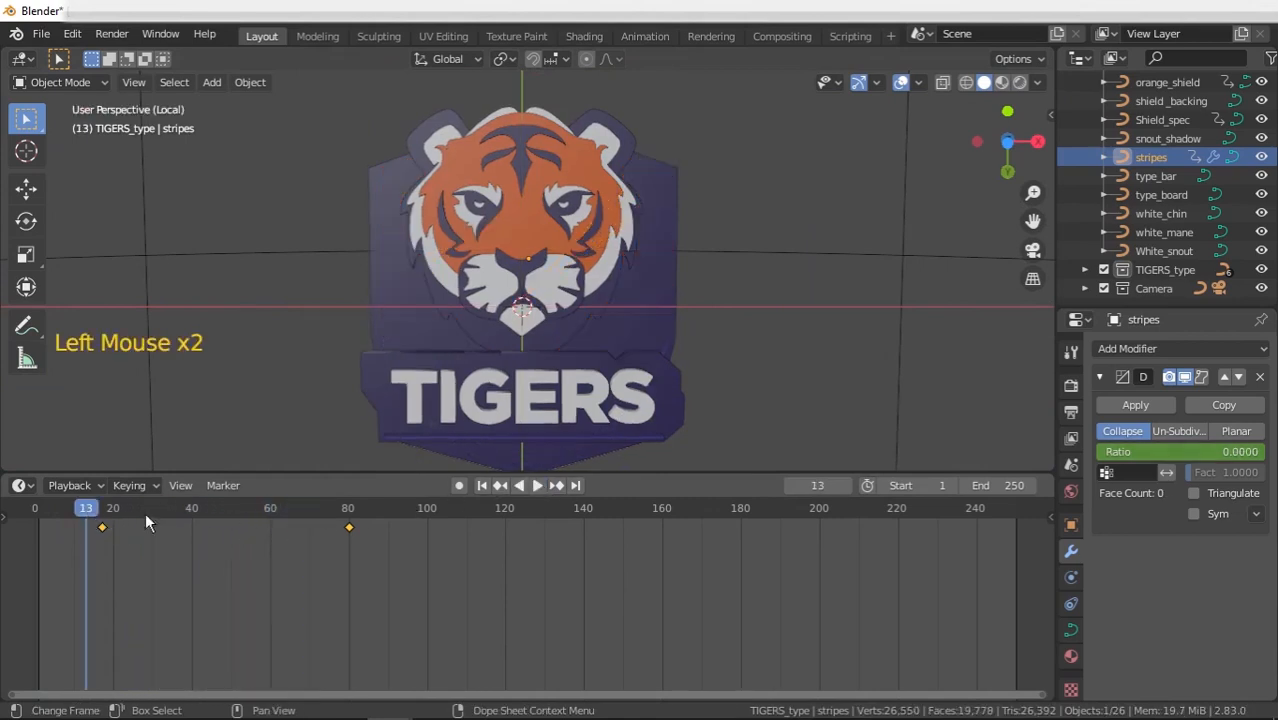
pyautogui.click(538, 485)
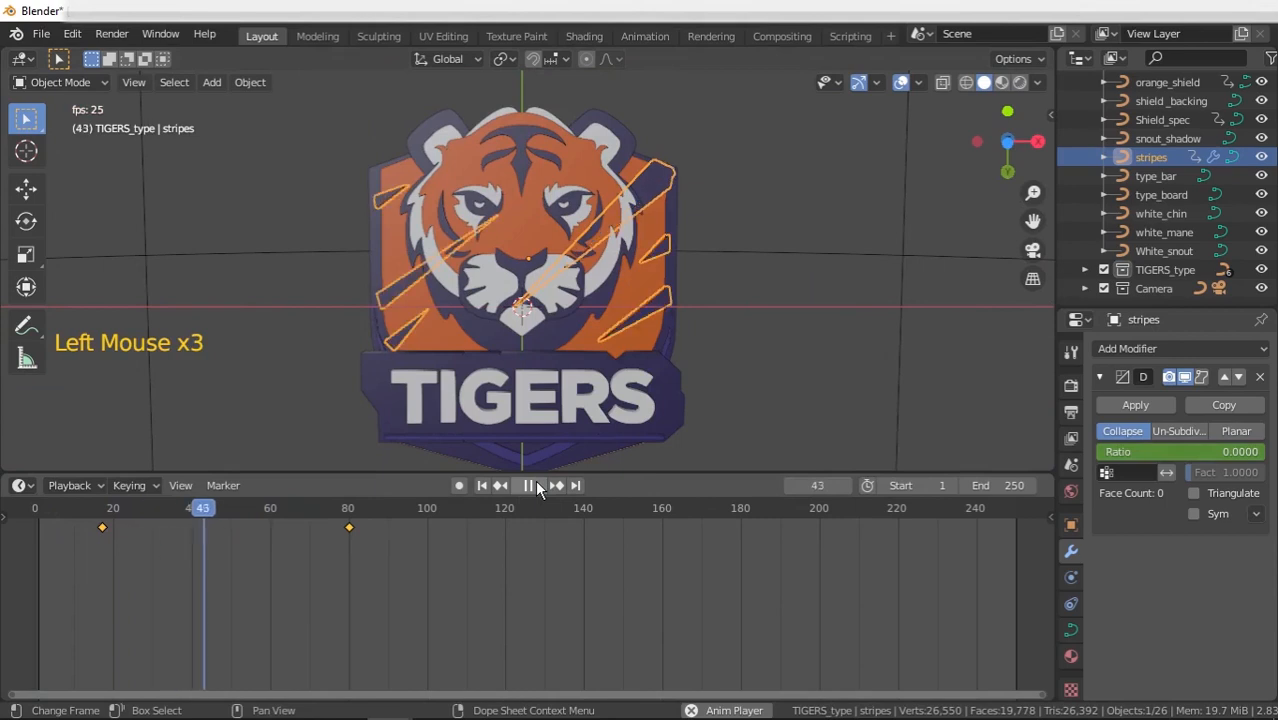
pyautogui.click(538, 485)
pyautogui.click(713, 366)
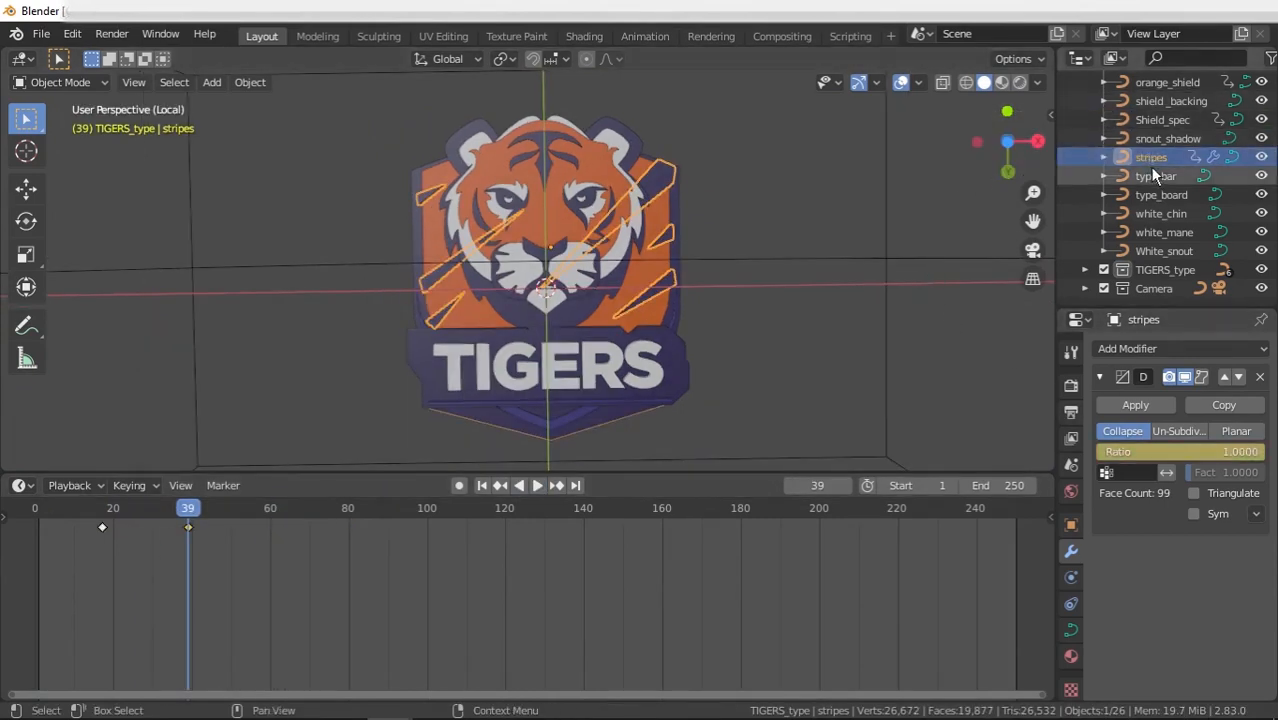
# - Select Blue_mane and keyframe its Z location at frame 80
pyautogui.scroll(4, 1160, 145)
pyautogui.click(1160, 82)
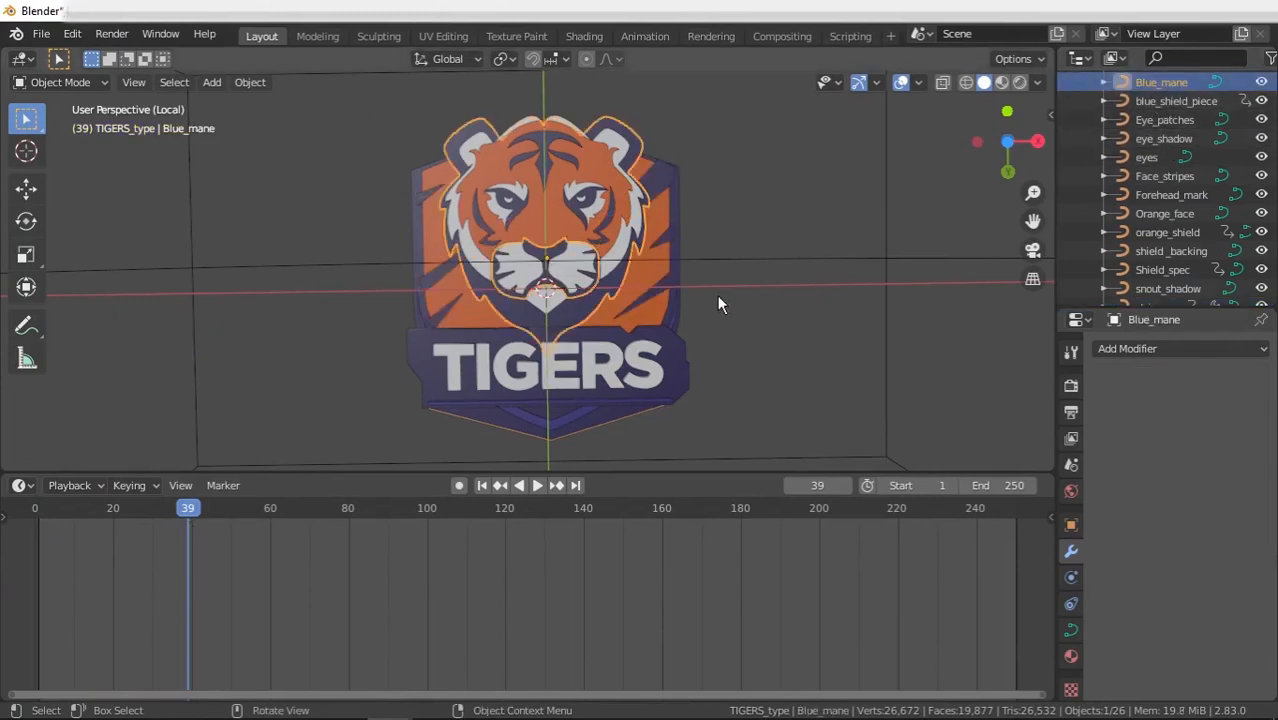
pyautogui.scroll(-8, 683, 282)
pyautogui.scroll(-1, 683, 280)
pyautogui.moveTo(613, 262)
pyautogui.mouseDown(button='middle')
pyautogui.moveTo(625, 300)
pyautogui.moveTo(628, 282)
pyautogui.moveTo(611, 282)
pyautogui.mouseUp(button='middle')
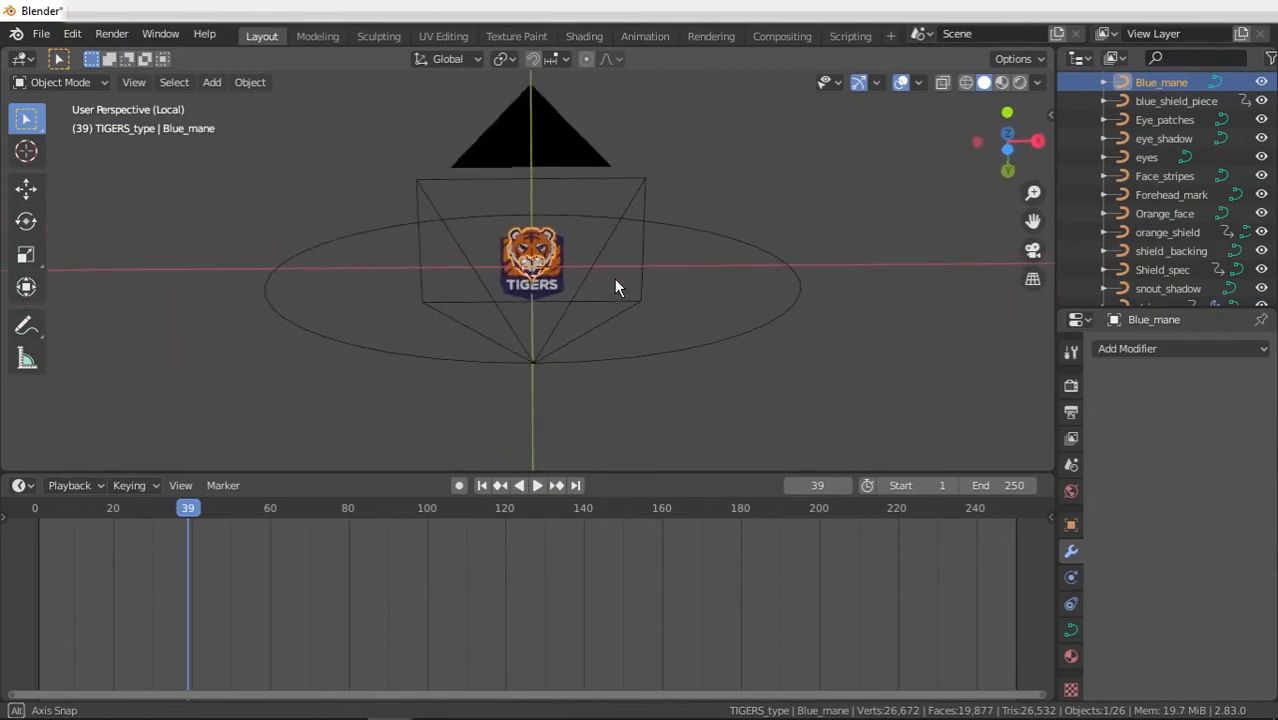
pyautogui.click(349, 510)
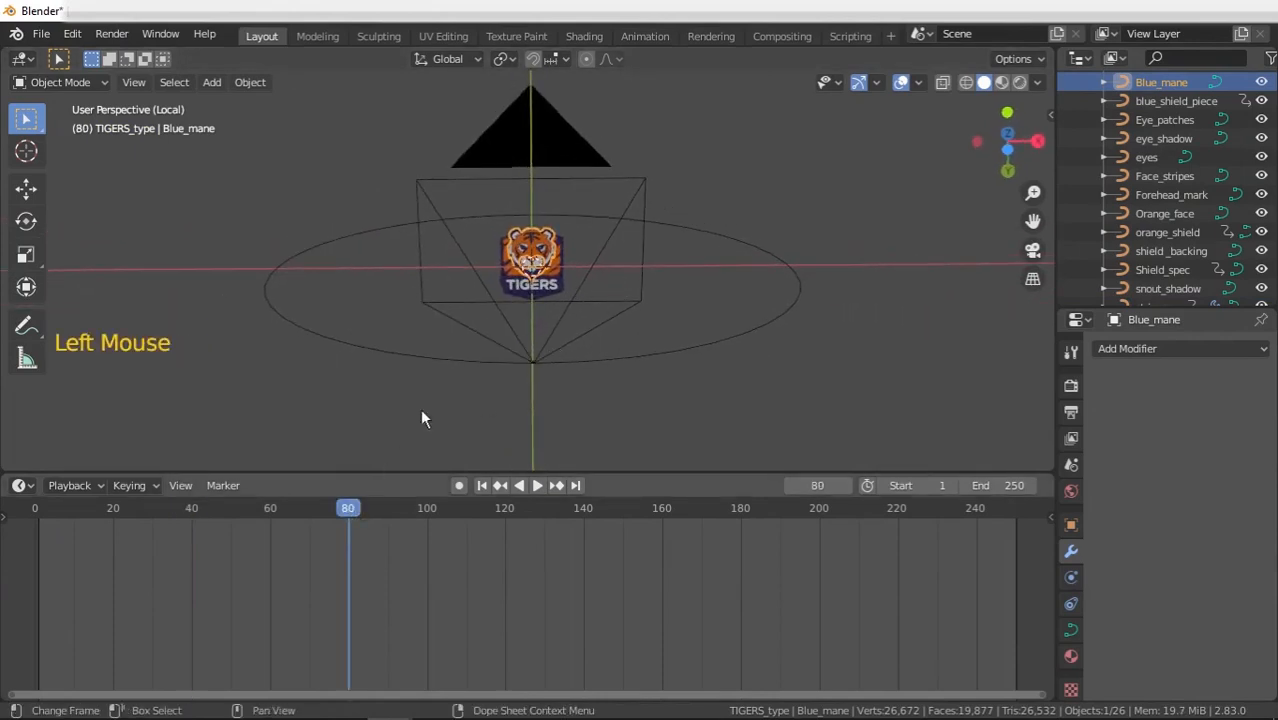
pyautogui.scroll(4, 570, 264)
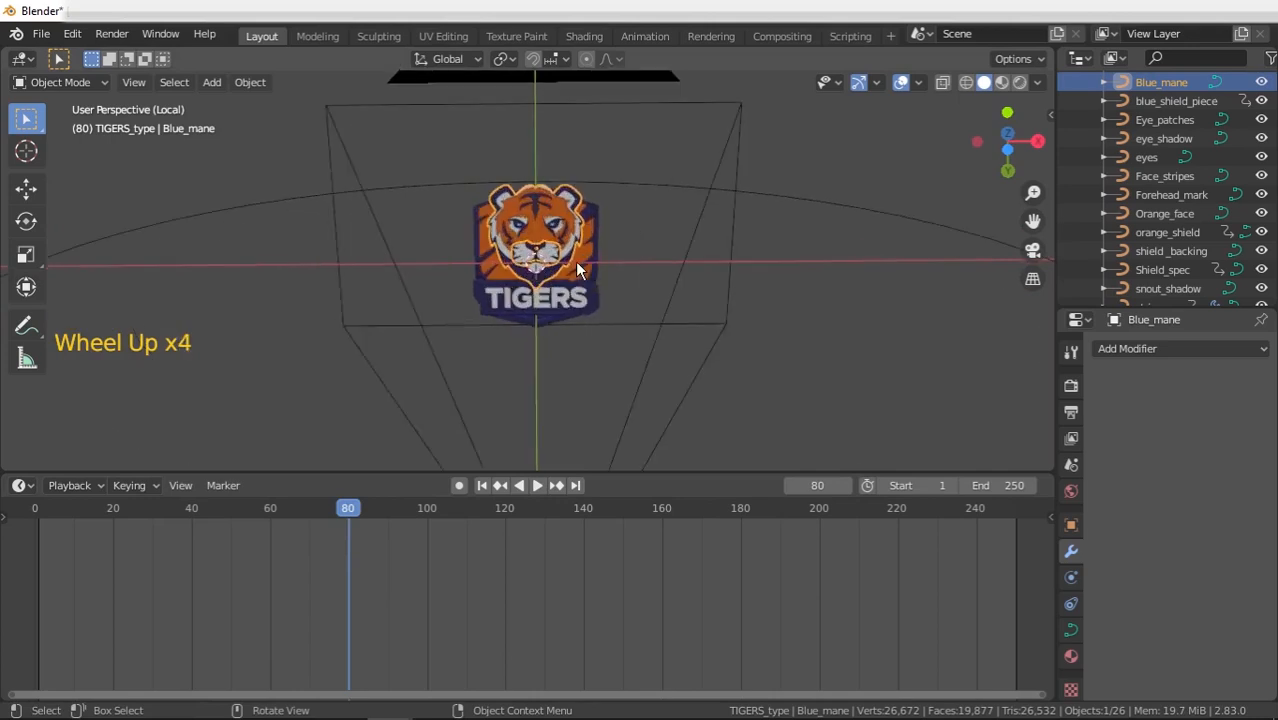
pyautogui.scroll(-1, 578, 260)
pyautogui.click(1071, 525)
pyautogui.click(1260, 441)
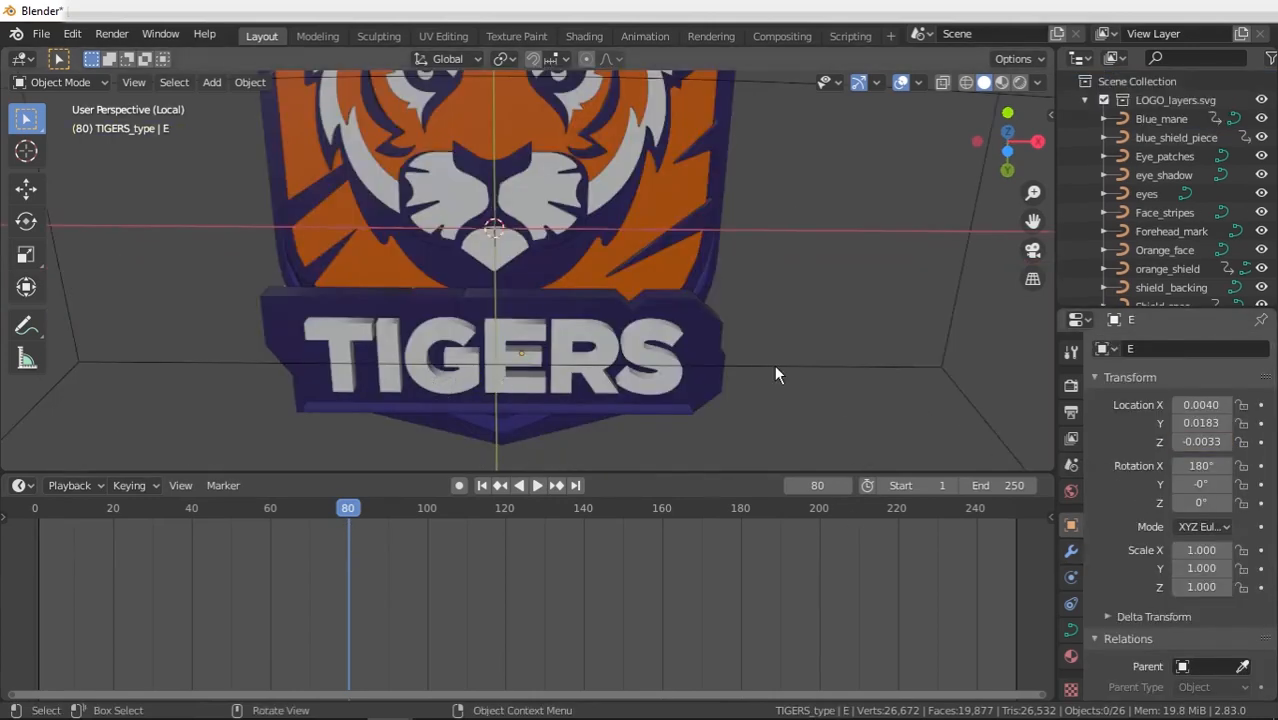
# - Collapse the LOGO_layers.svg collection, expand TIGERS_type and select the letter T
pyautogui.click(1084, 100)
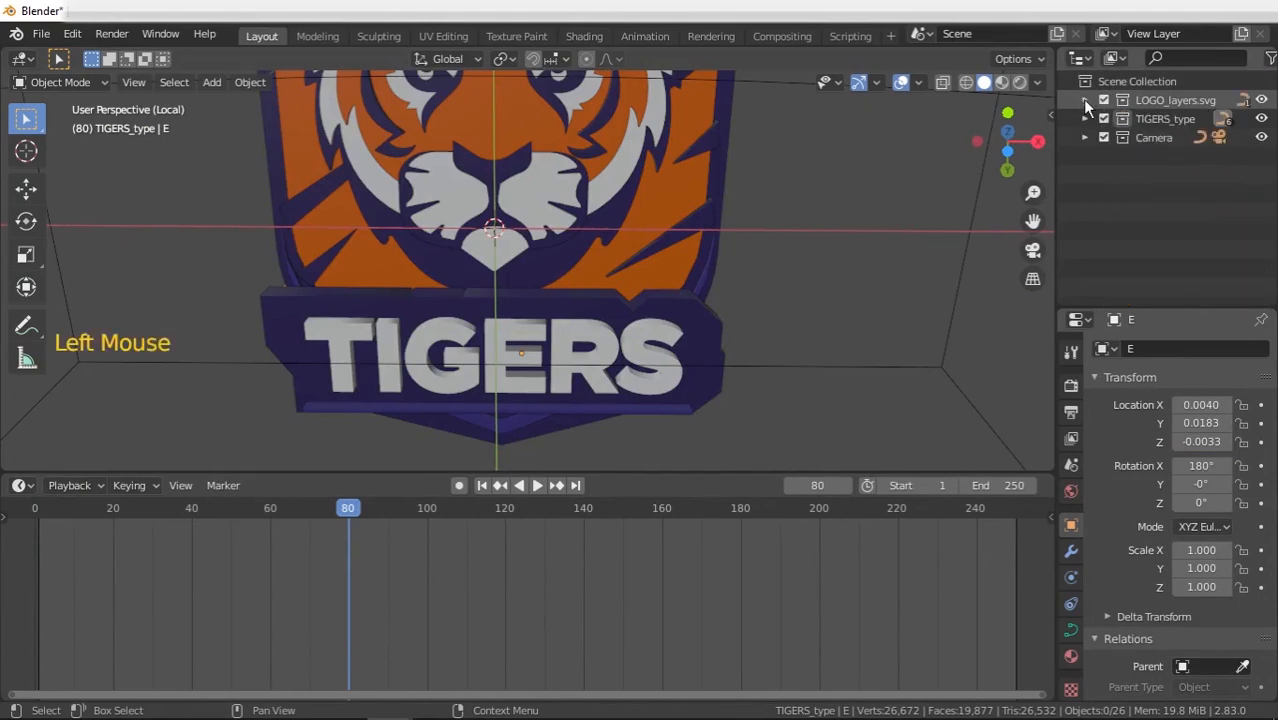
pyautogui.click(1084, 119)
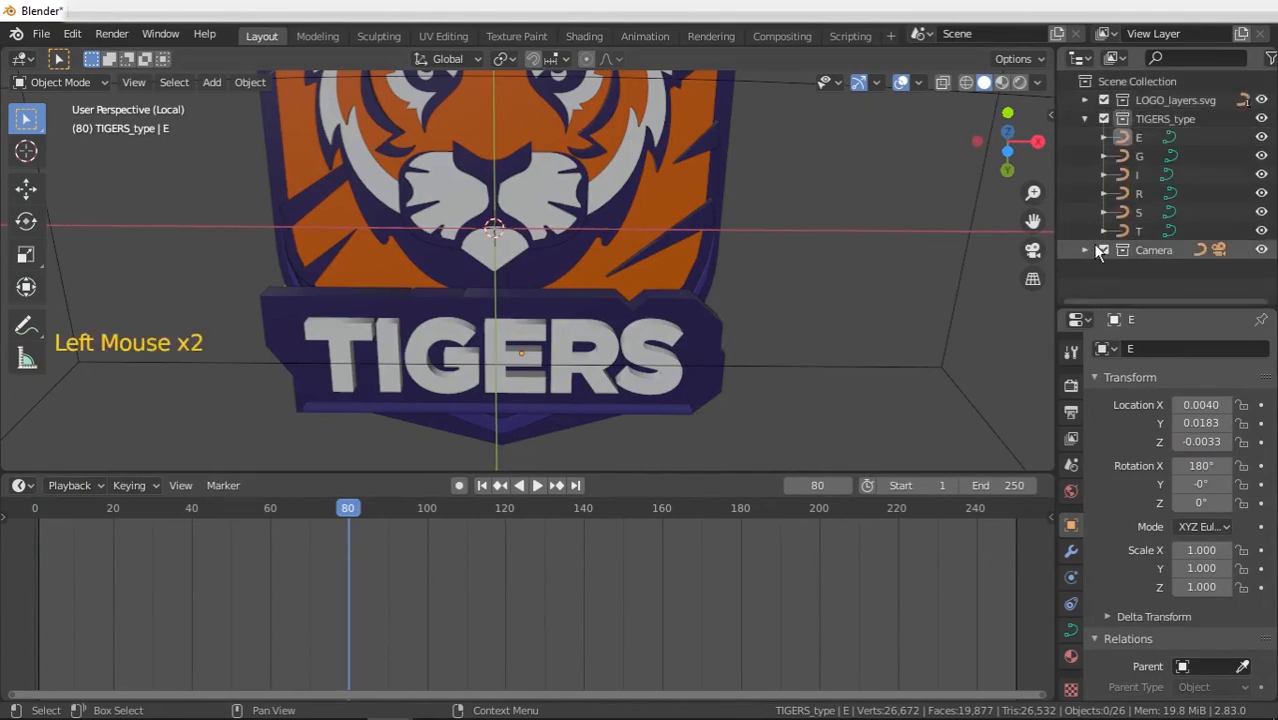
pyautogui.click(1135, 231)
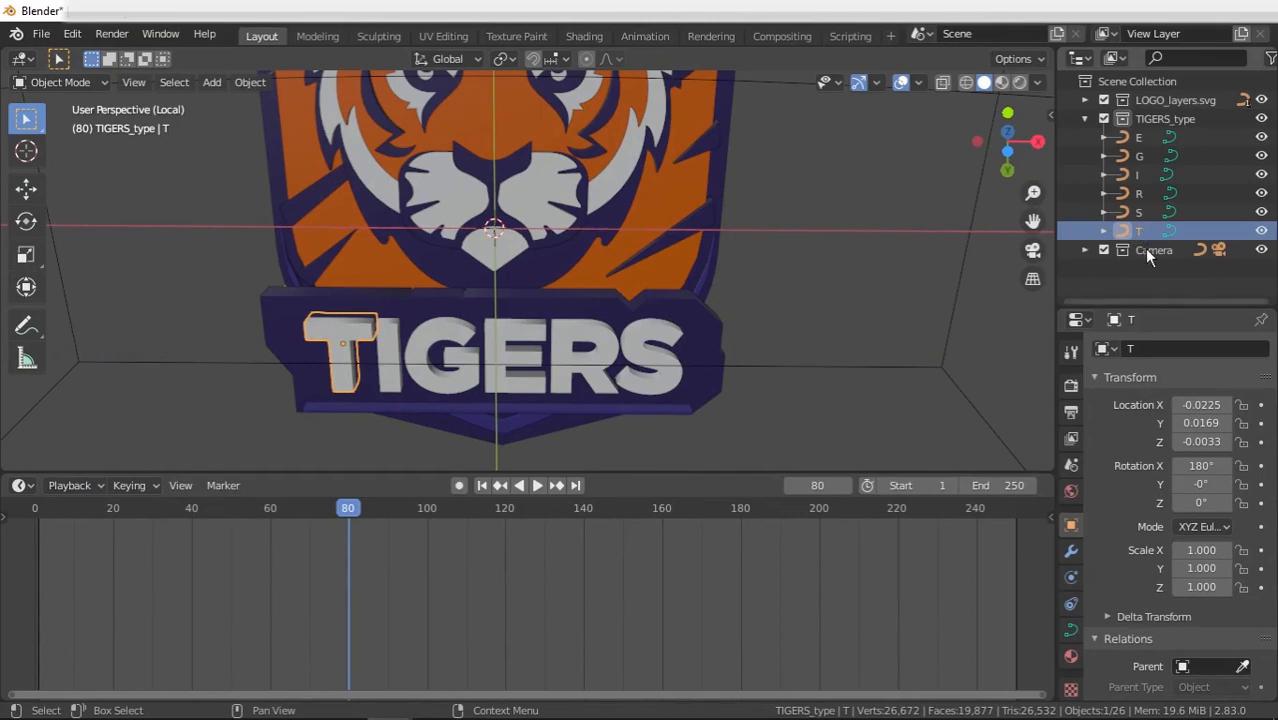
# - Try keyframing the letter T's Z location, Y rotation and scale at frame 80, and select the letter I
pyautogui.click(1260, 441)
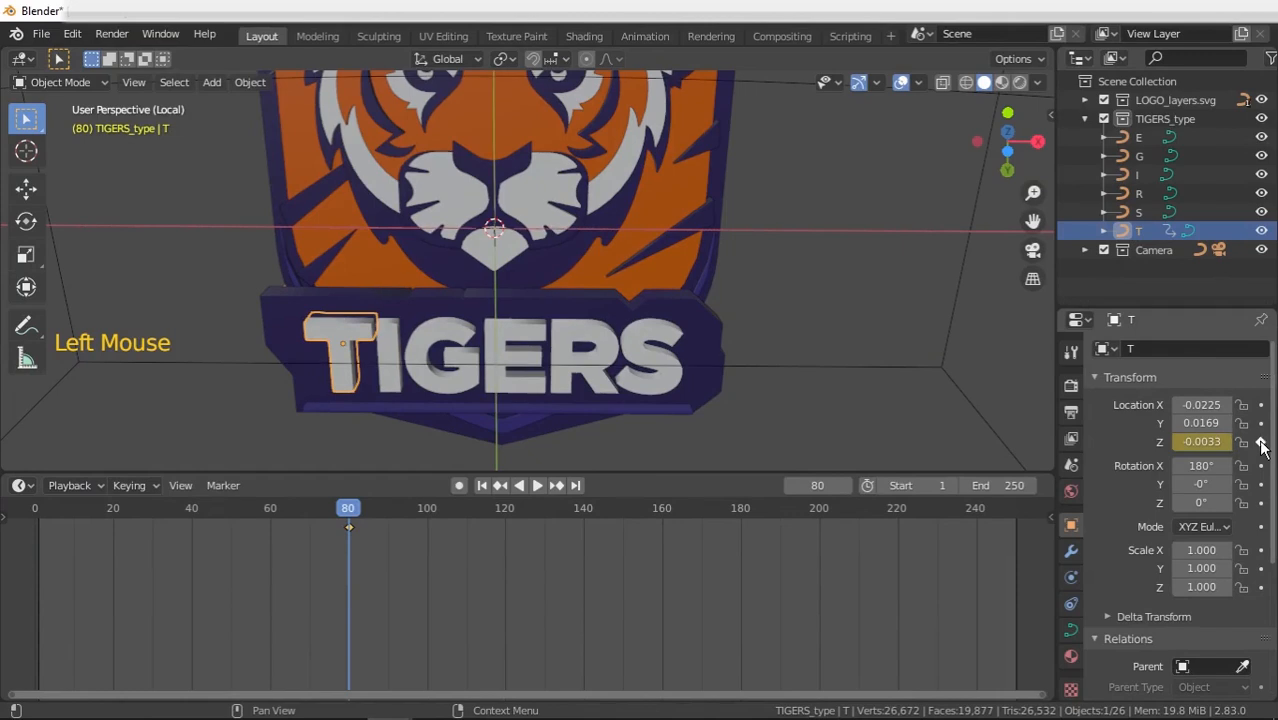
pyautogui.click(1260, 485)
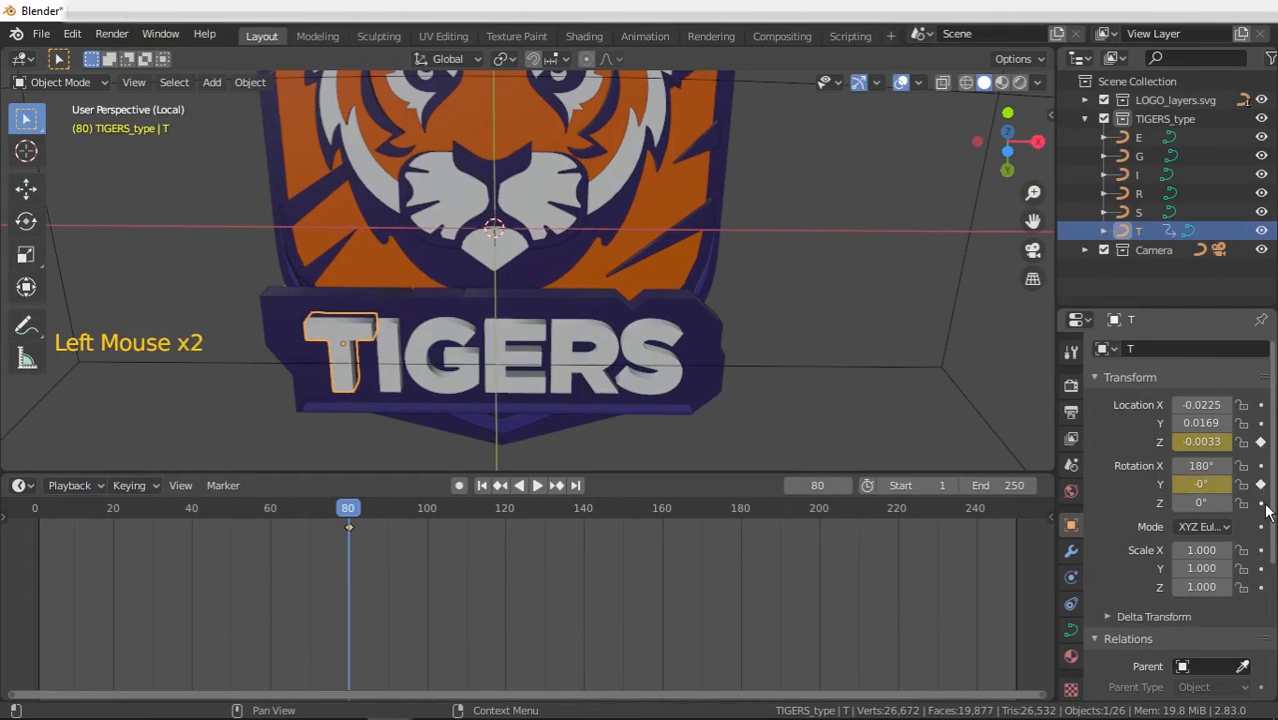
pyautogui.click(1261, 551)
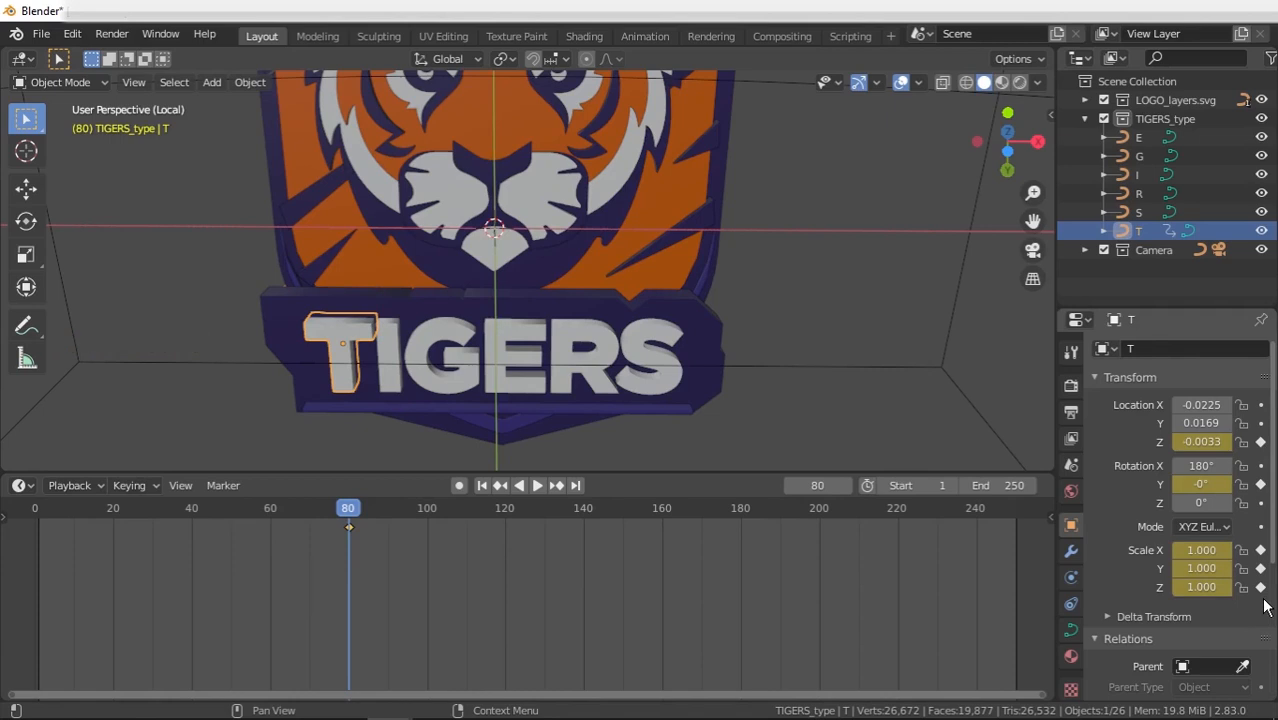
pyautogui.click(1135, 176)
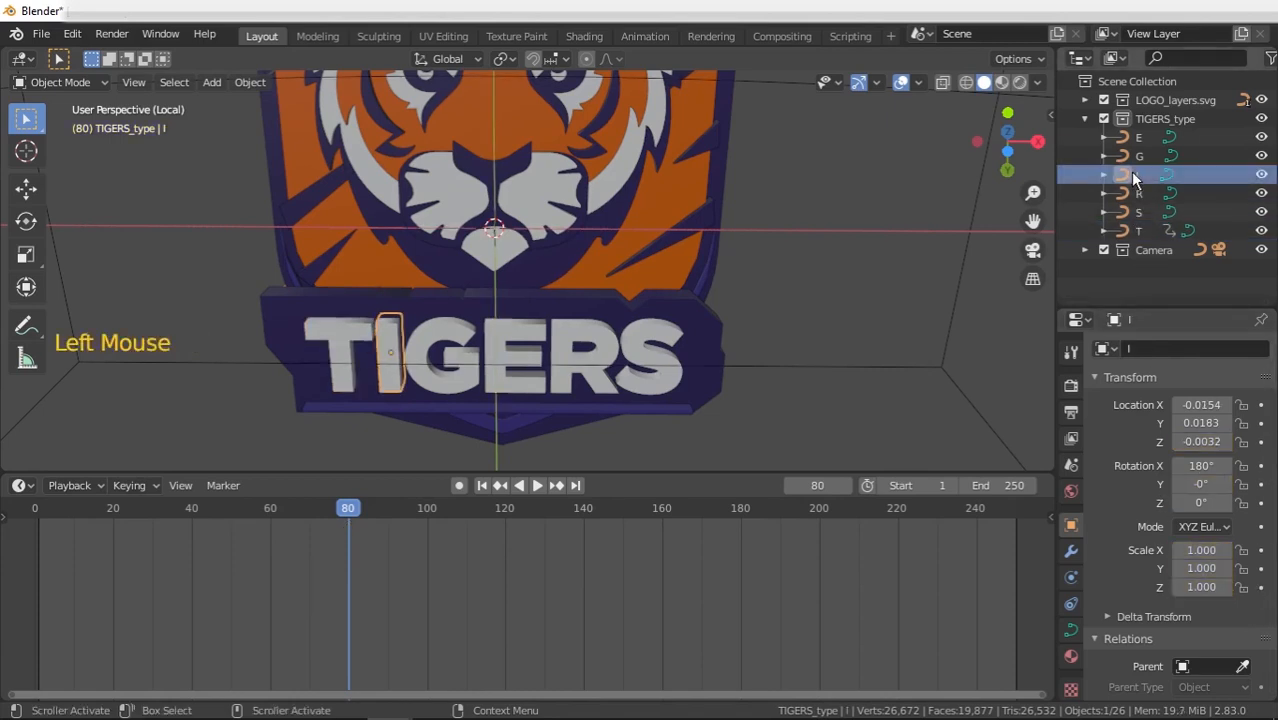
# - Keyframe the Z location, Y rotation and scale of each TIGERS letter at frame 80, starting with T
pyautogui.click(1138, 231)
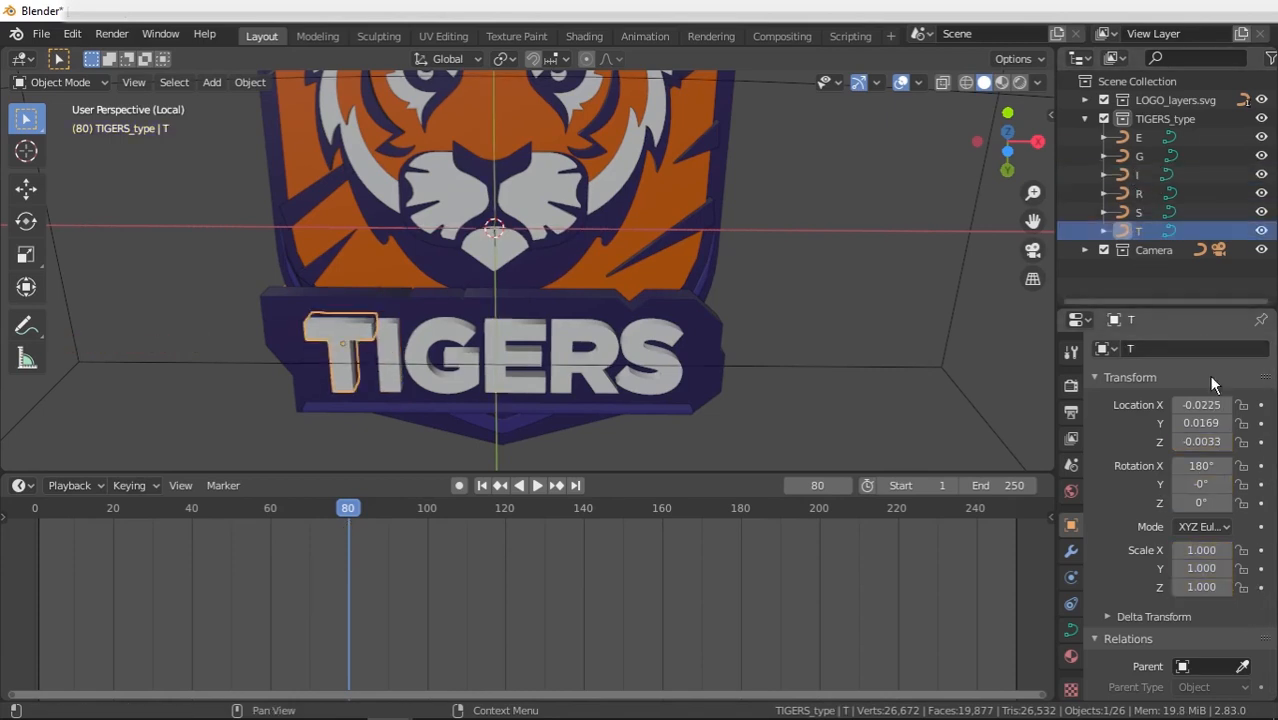
pyautogui.click(1261, 442)
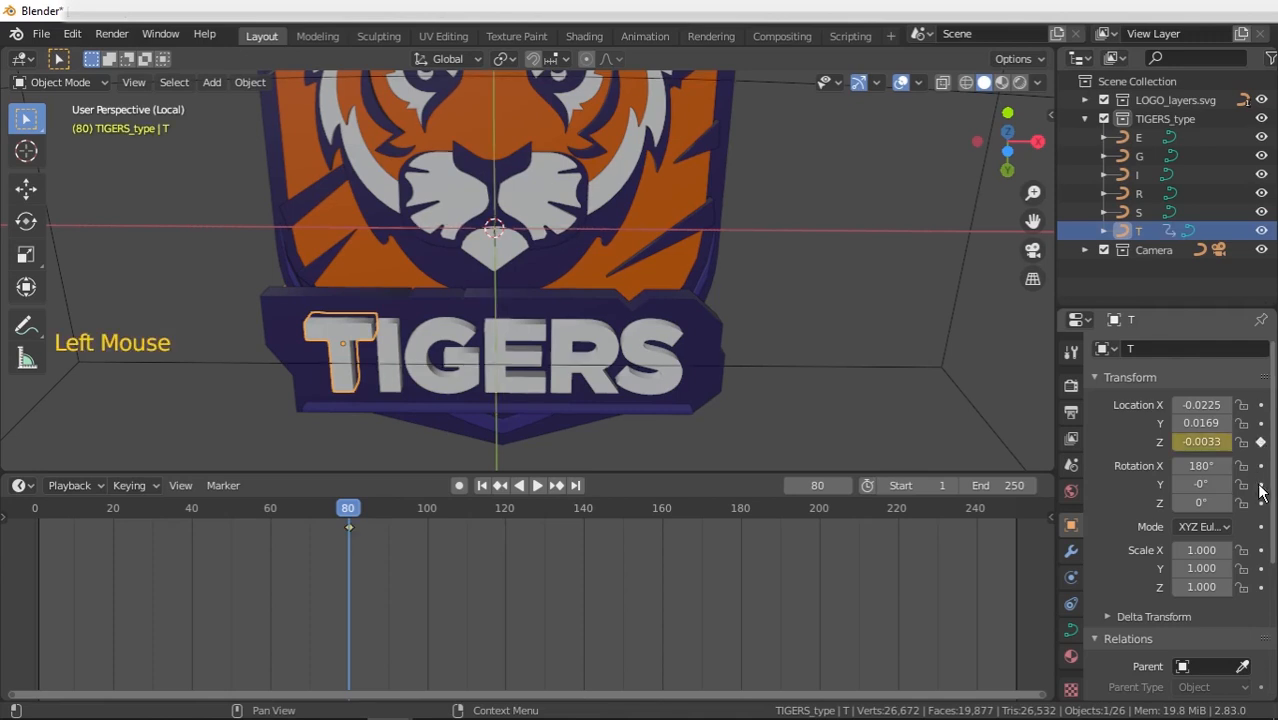
pyautogui.click(1260, 484)
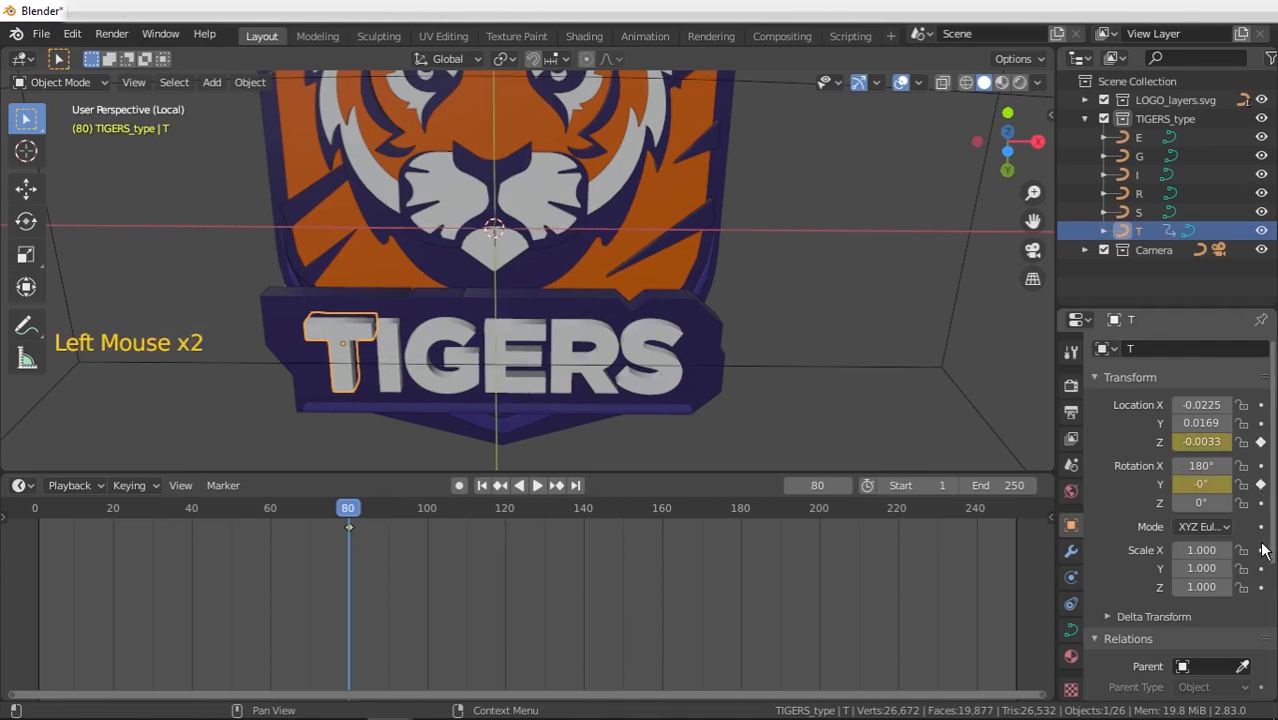
pyautogui.moveTo(1262, 549); pyautogui.dragTo(1264, 580)
pyautogui.moveTo(1264, 580); pyautogui.dragTo(1264, 587)
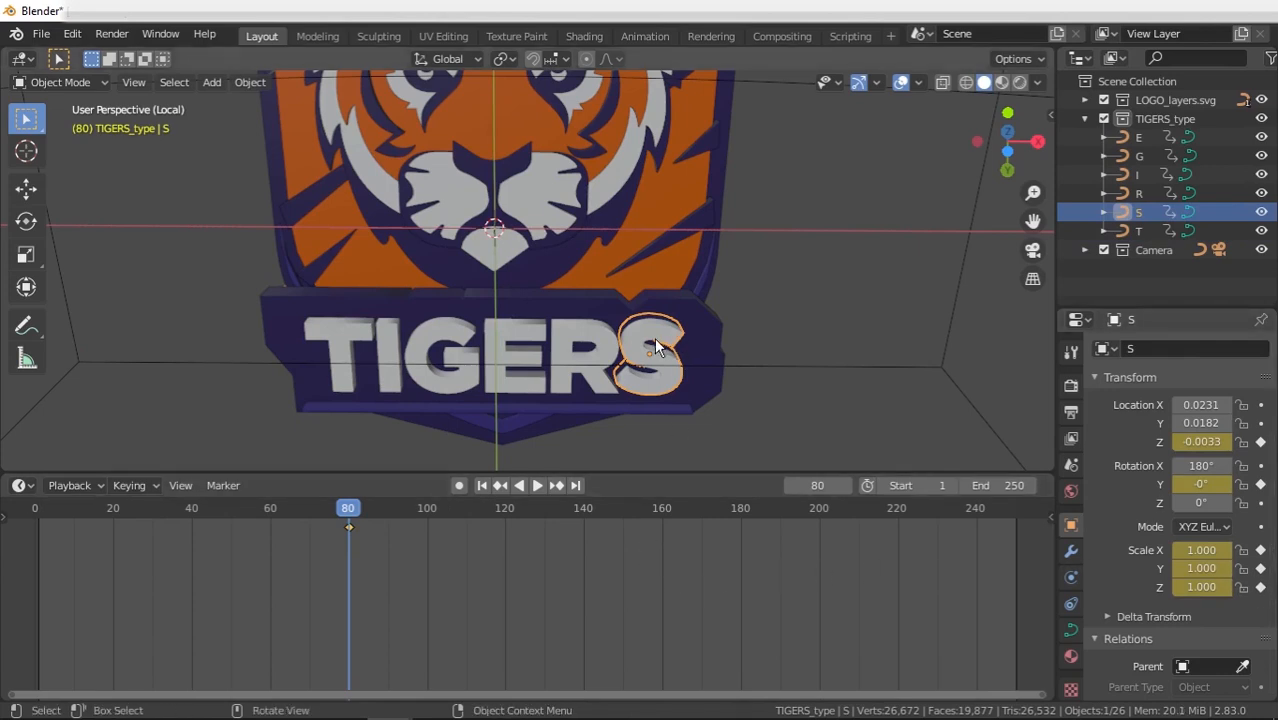
# - At frame 49, move all six TIGERS letters along Z to about -0.267 m and keyframe their Z location
pyautogui.moveTo(346, 509); pyautogui.dragTo(227, 516)
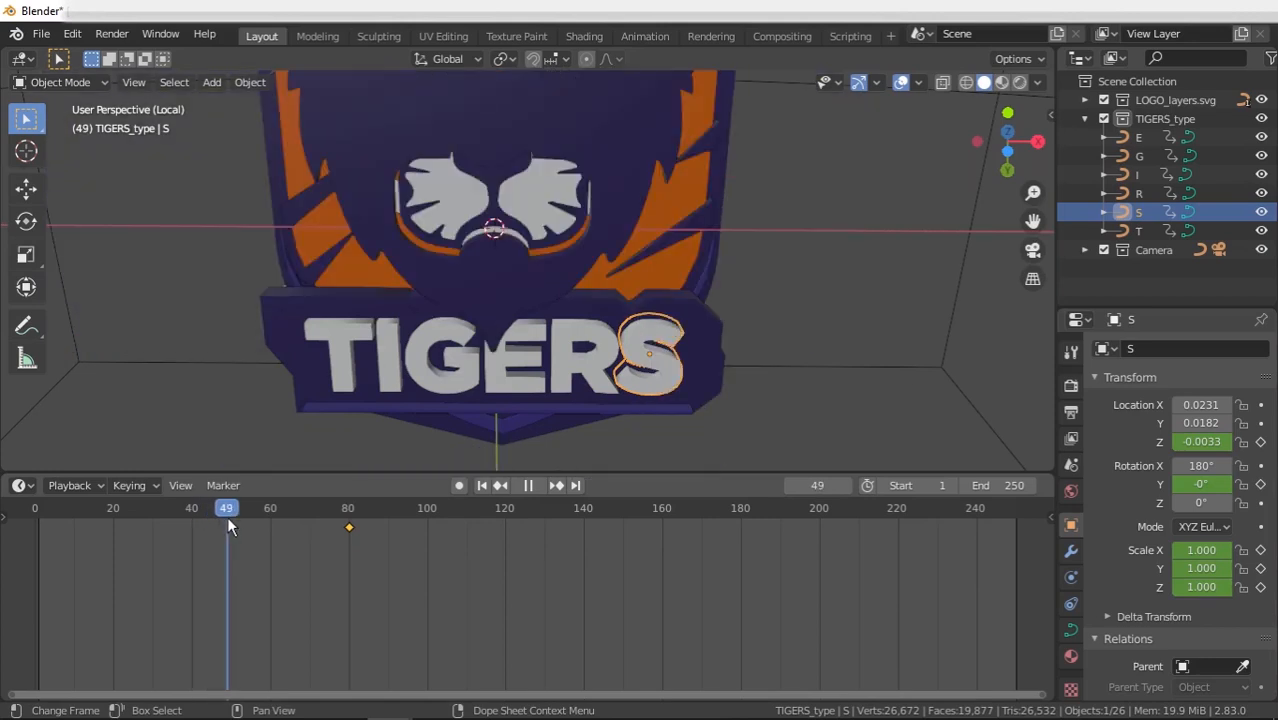
pyautogui.click(1142, 231)
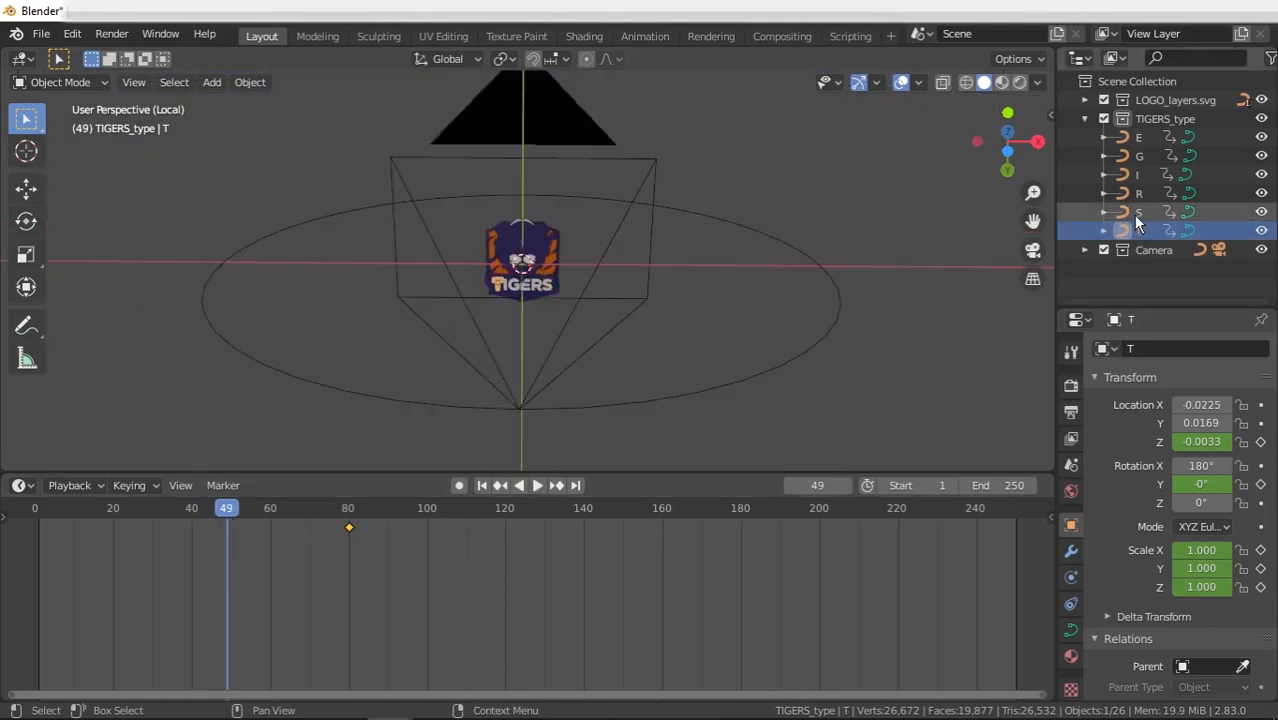
pyautogui.keyDown('shift'); pyautogui.click(1133, 214); pyautogui.keyUp('shift')
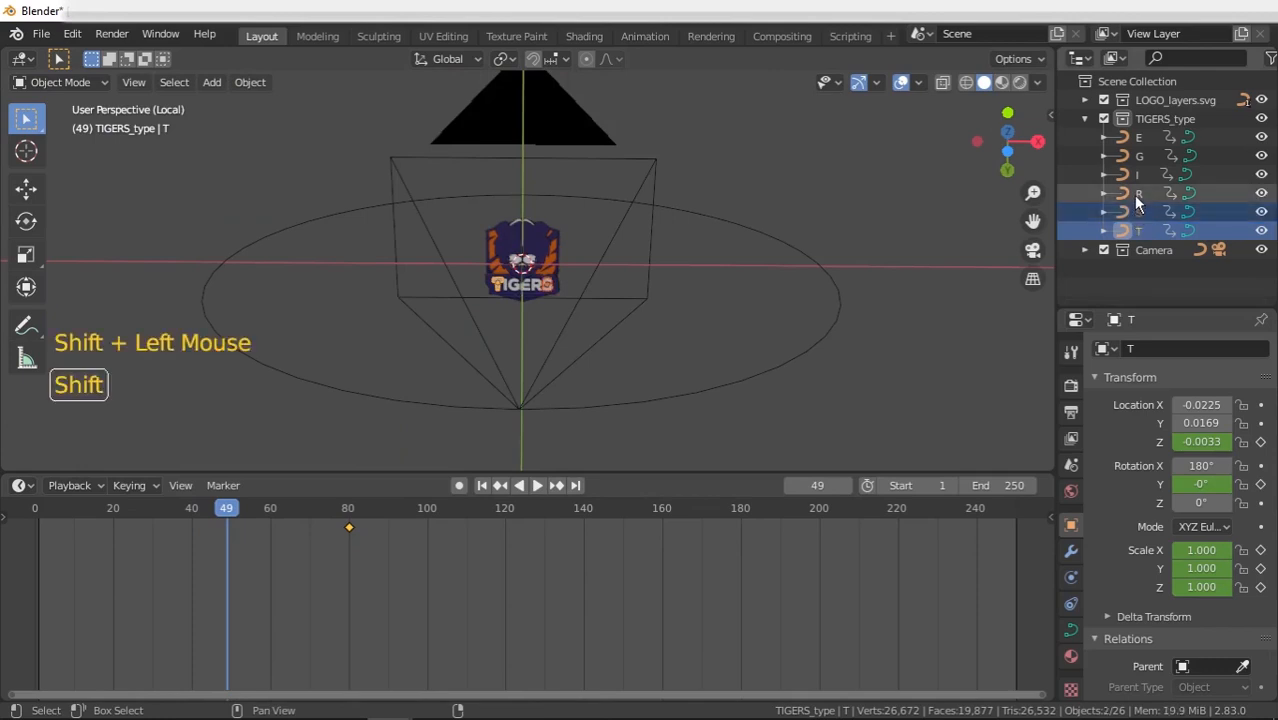
pyautogui.keyDown('shift'); pyautogui.click(1133, 194); pyautogui.keyUp('shift')
pyautogui.keyDown('shift'); pyautogui.click(1136, 177); pyautogui.keyUp('shift')
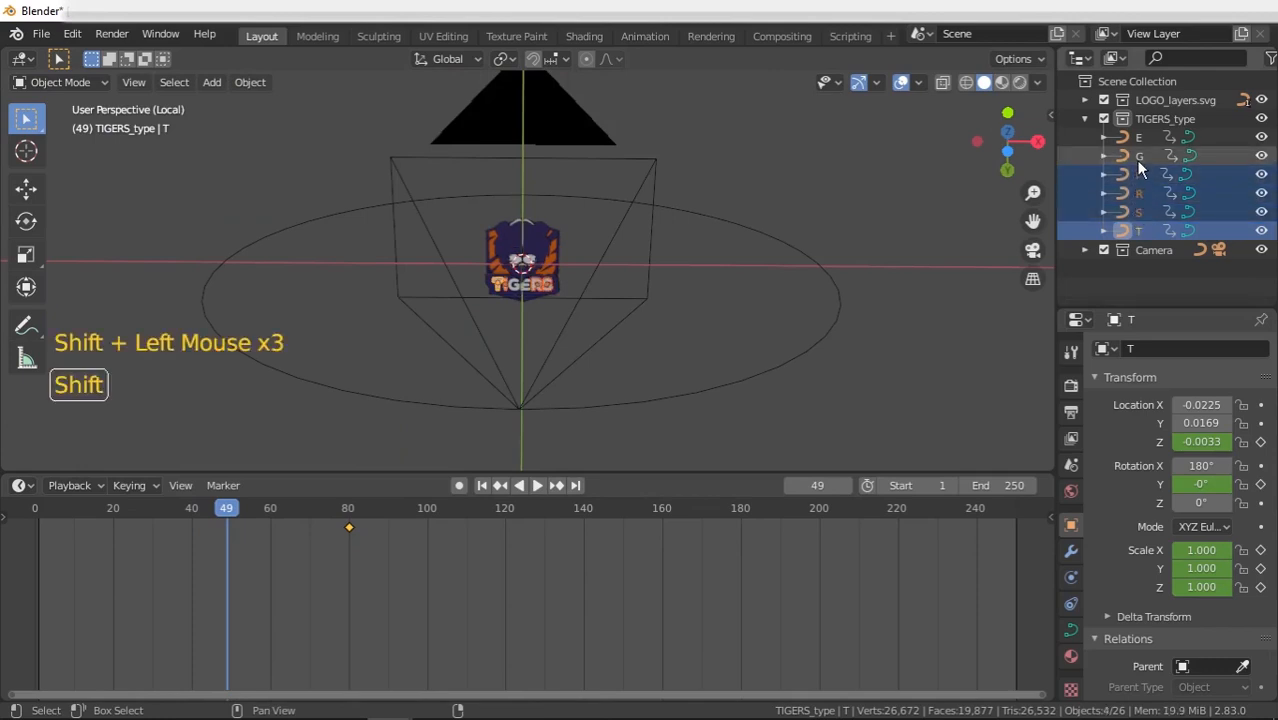
pyautogui.keyDown('shift'); pyautogui.click(1136, 159); pyautogui.keyUp('shift')
pyautogui.keyDown('shift'); pyautogui.click(1137, 141); pyautogui.keyUp('shift')
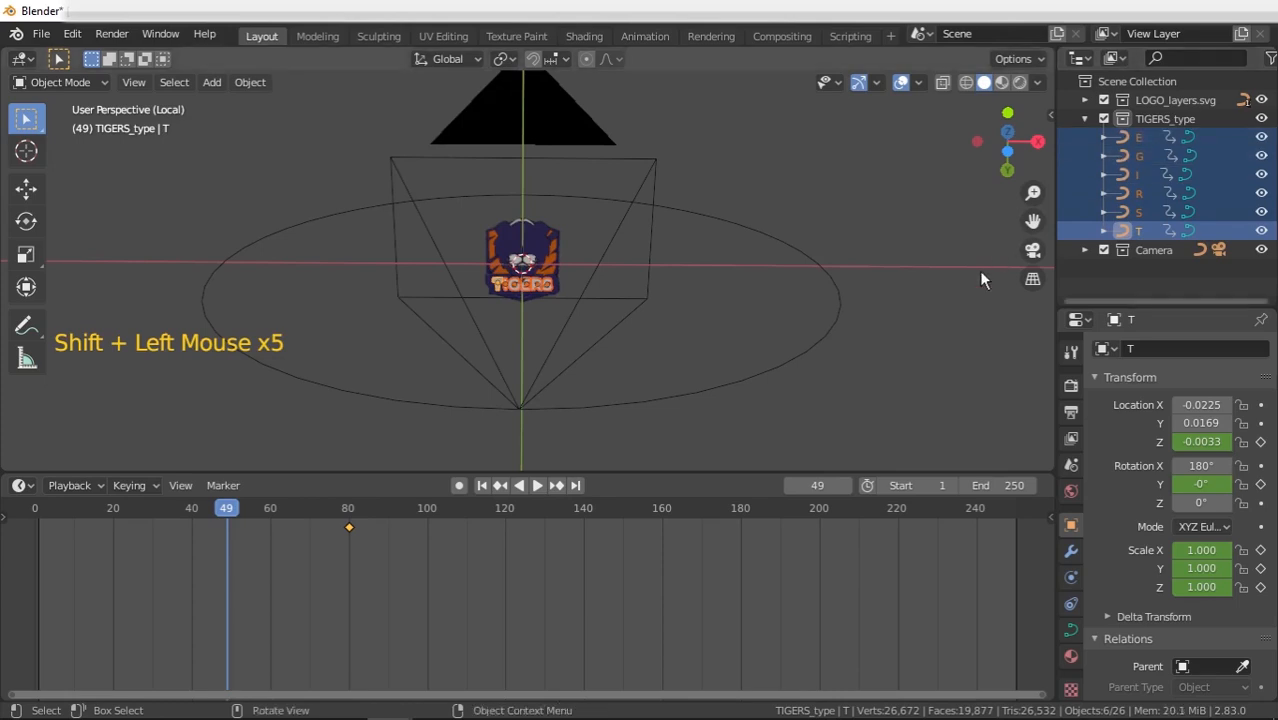
pyautogui.scroll(-1, 651, 322)
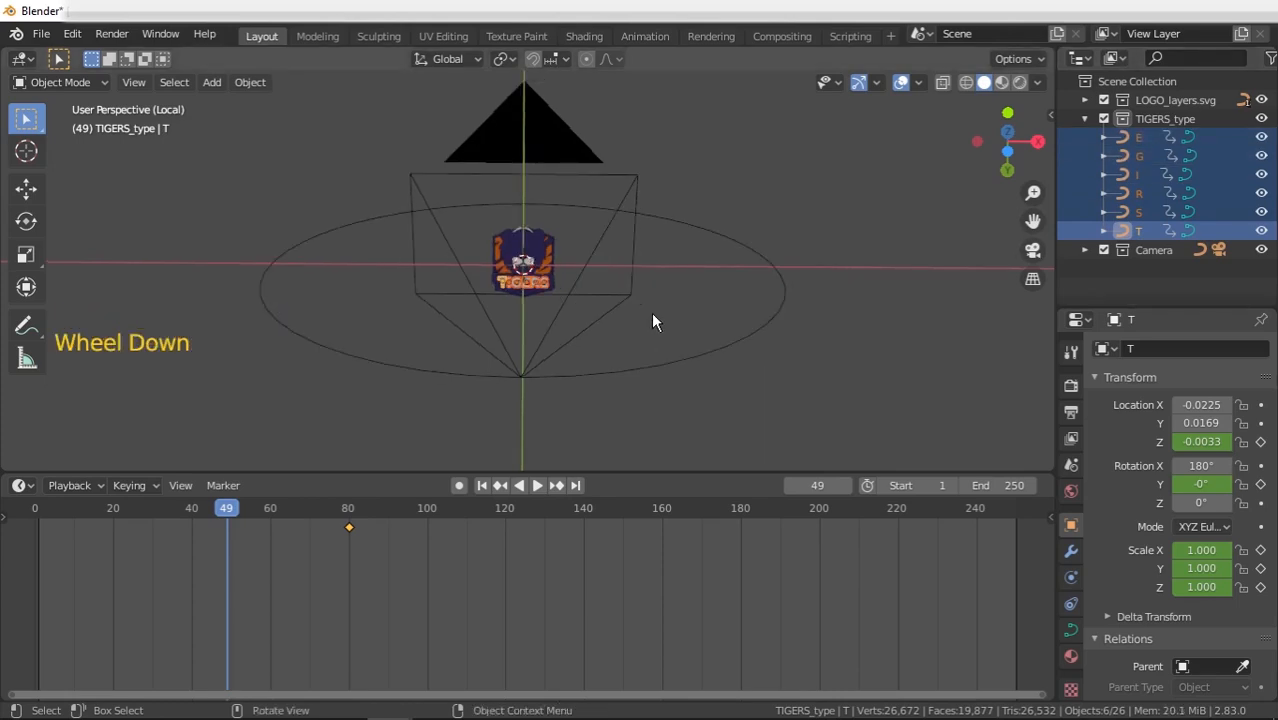
pyautogui.press('g')
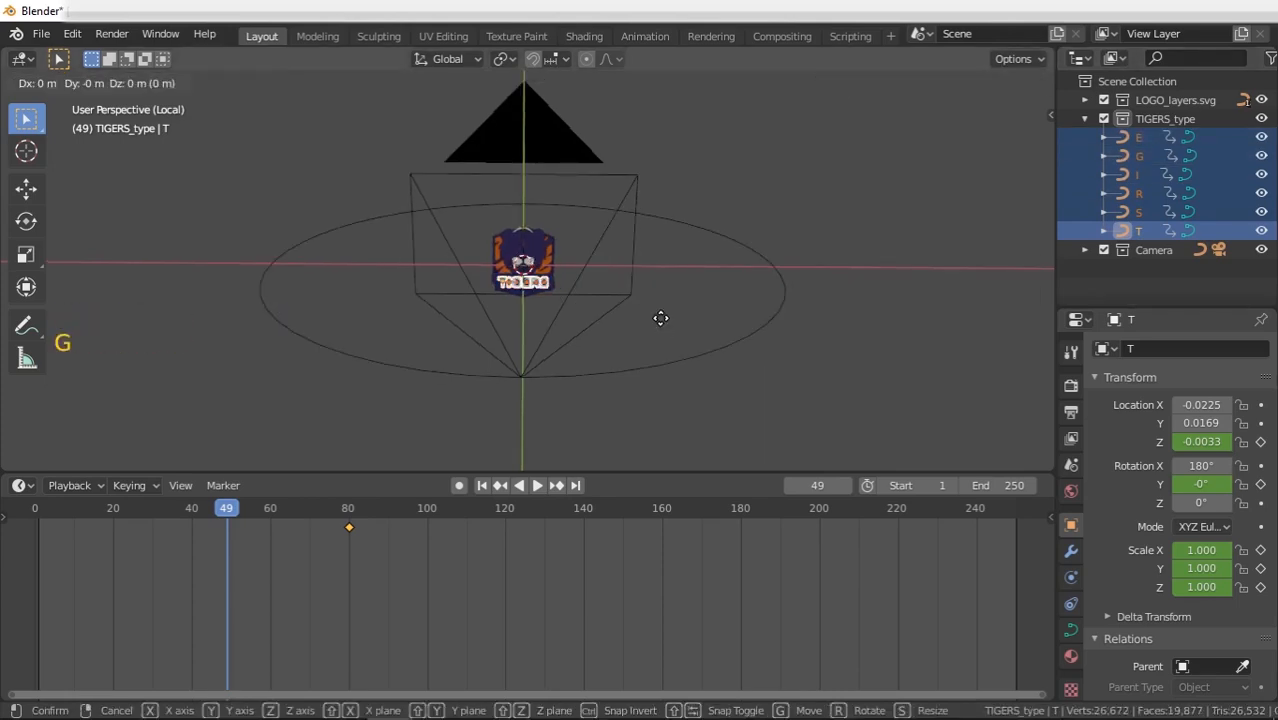
pyautogui.press('z')
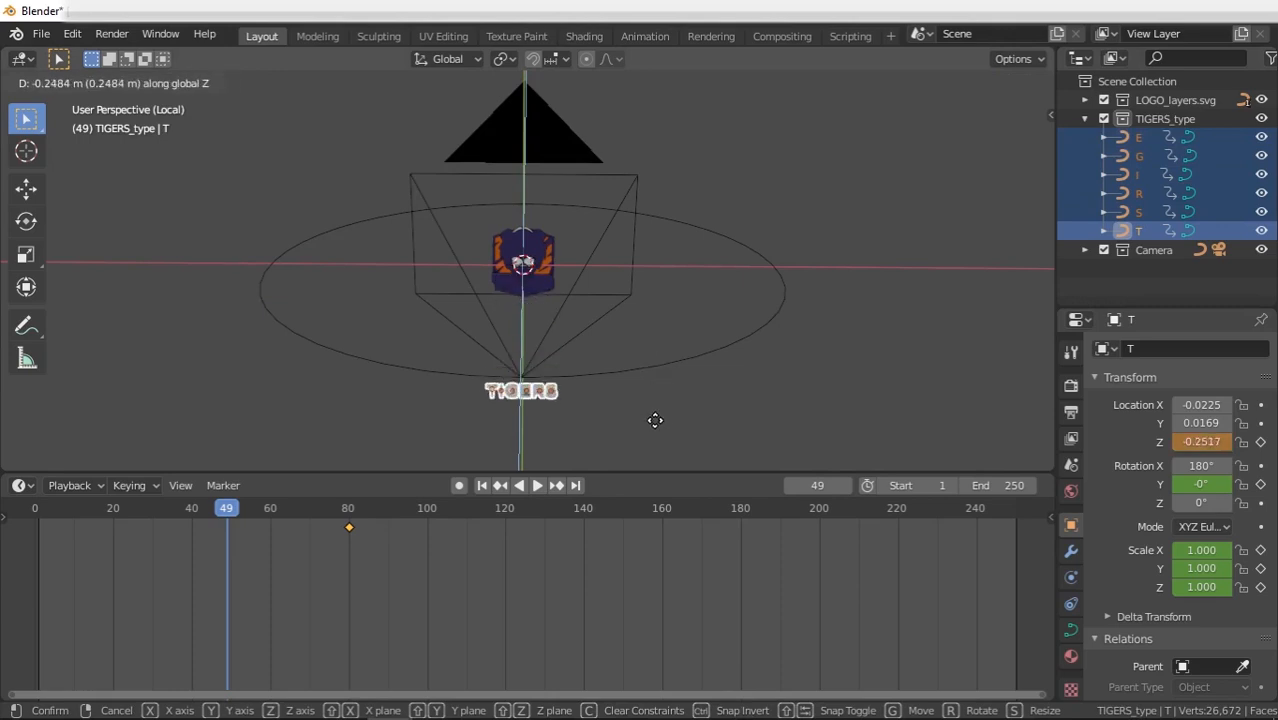
pyautogui.click(657, 426)
pyautogui.scroll(2, 520, 420)
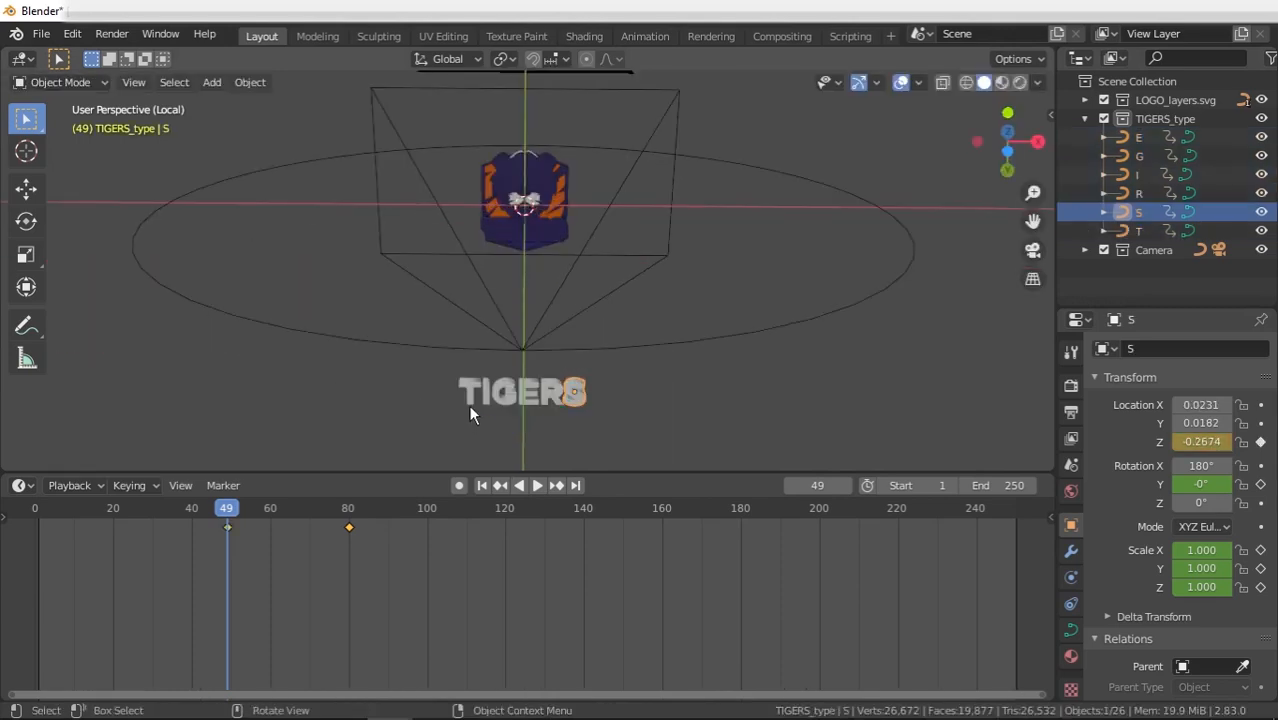
# - Rotate each TIGERS letter 180° about the global Y axis at frame 49, starting with T
pyautogui.click(468, 398)
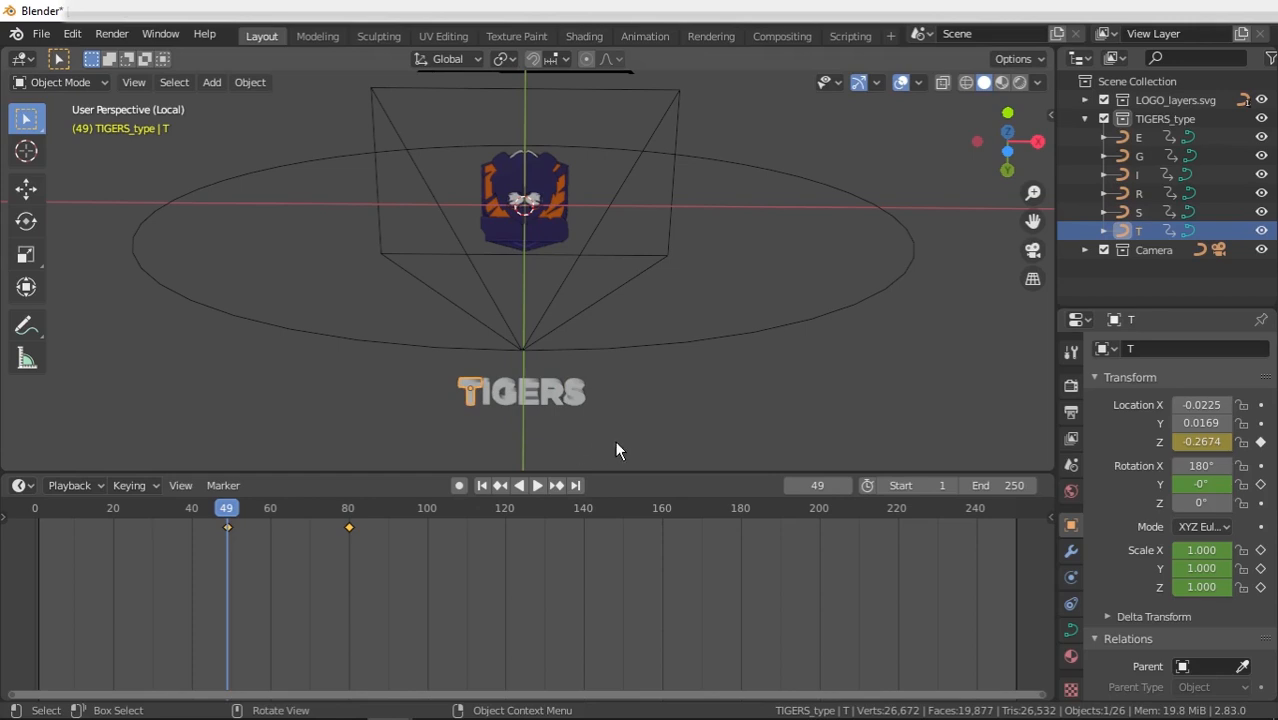
pyautogui.press('r')
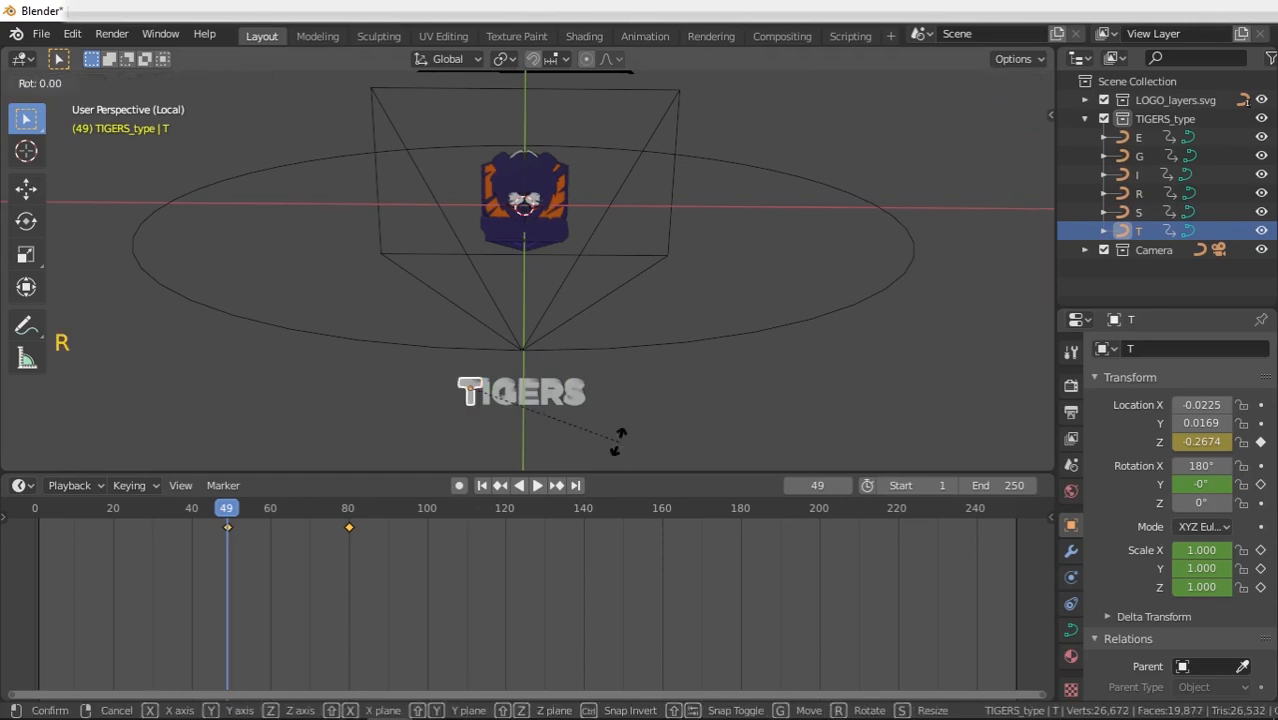
pyautogui.write('y')
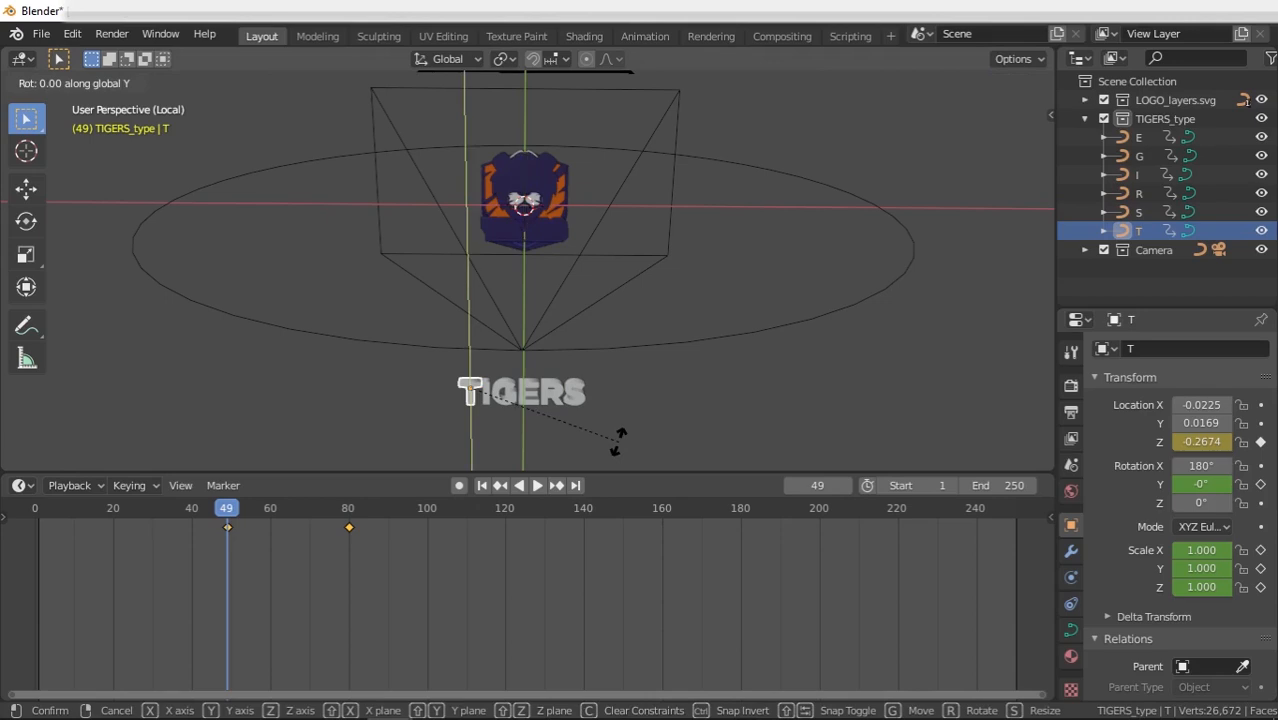
pyautogui.write('180')
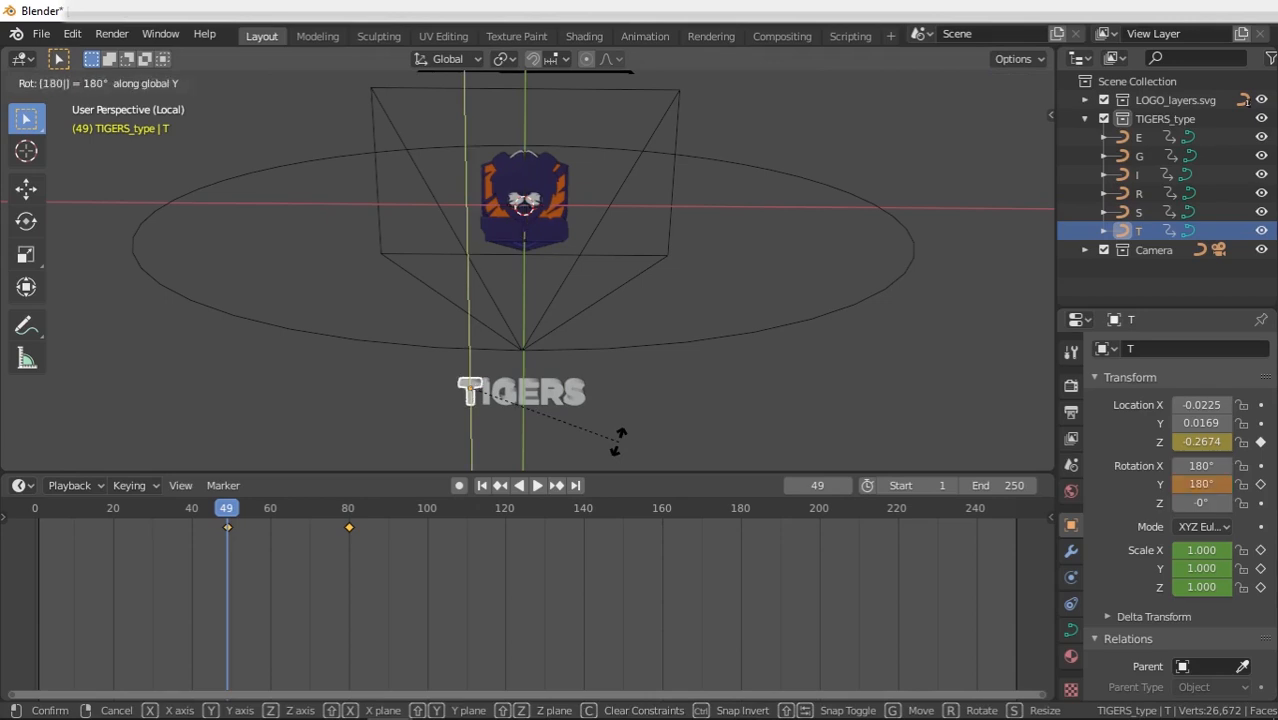
pyautogui.press('Return')
pyautogui.click(486, 403)
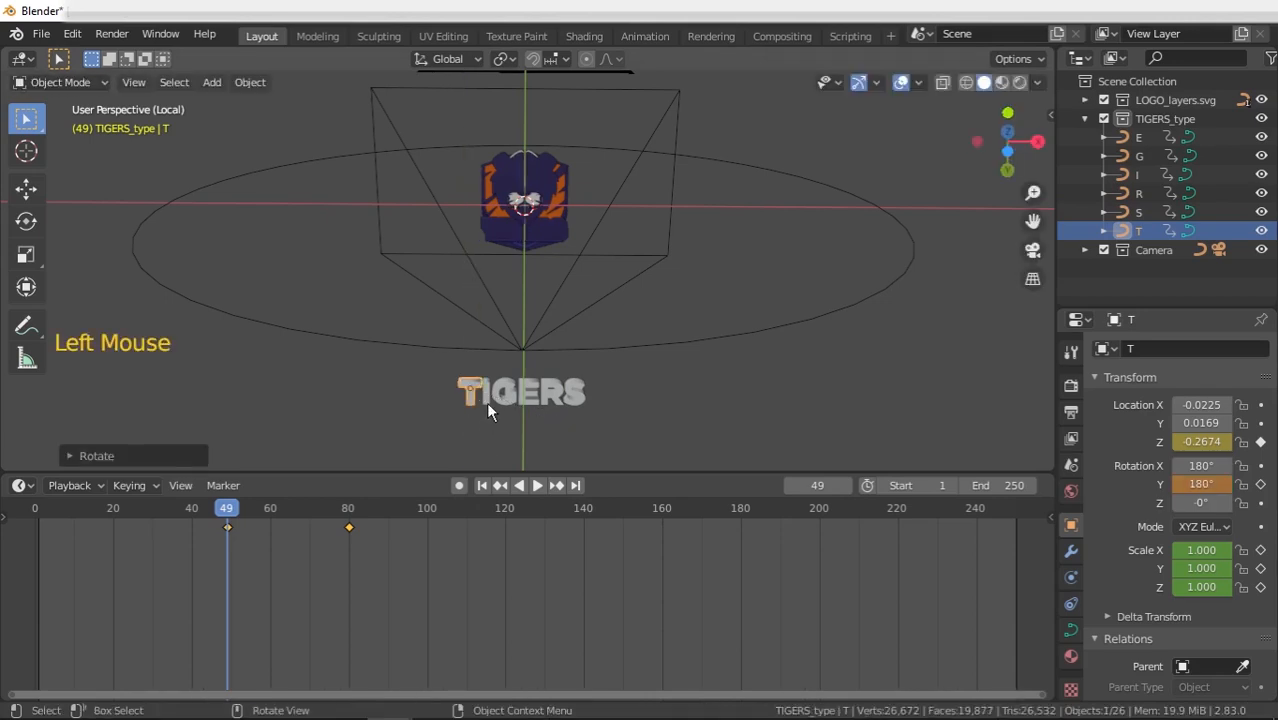
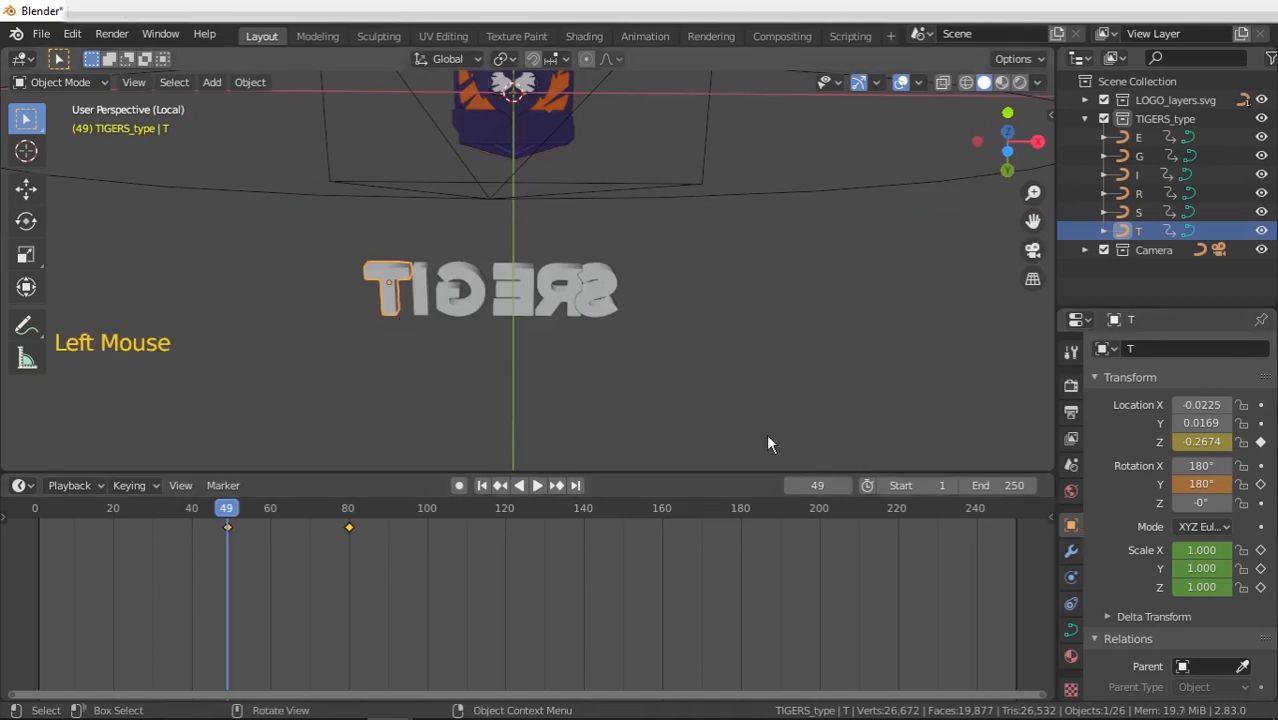
# - Set the letter T's scale to 0.4 on X, Y and Z
pyautogui.click(1207, 551)
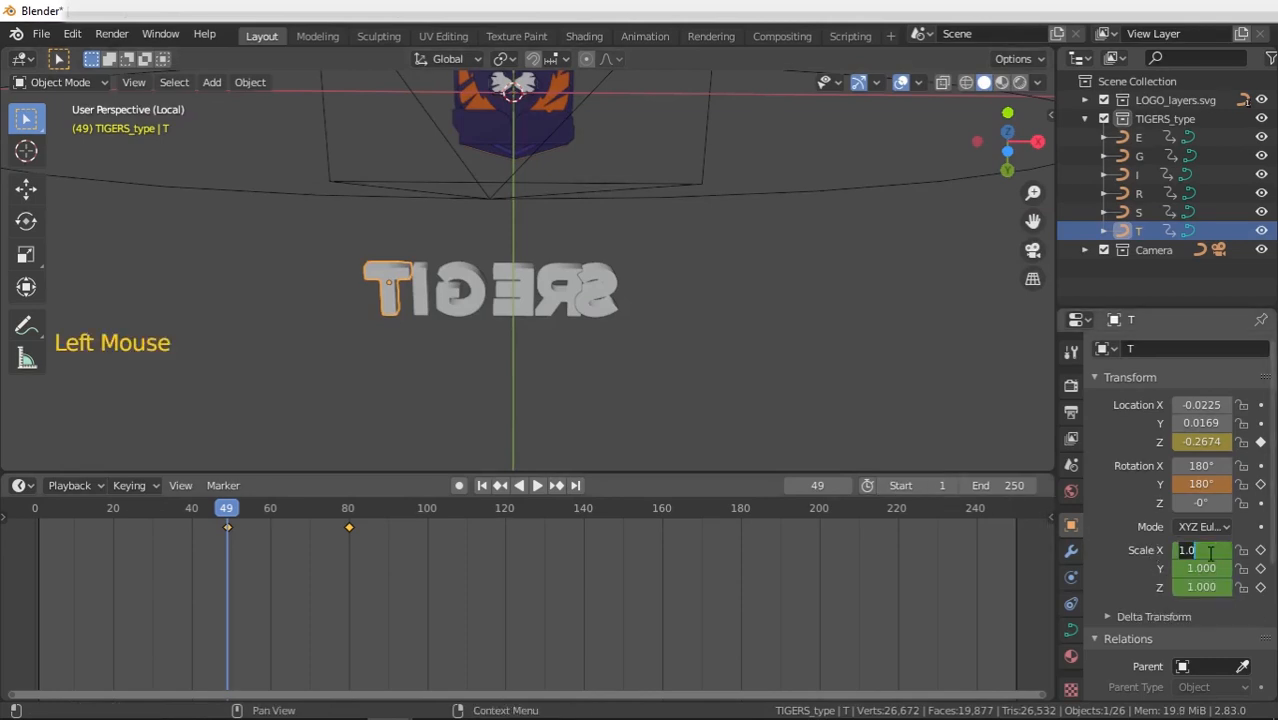
pyautogui.press('BackSpace')
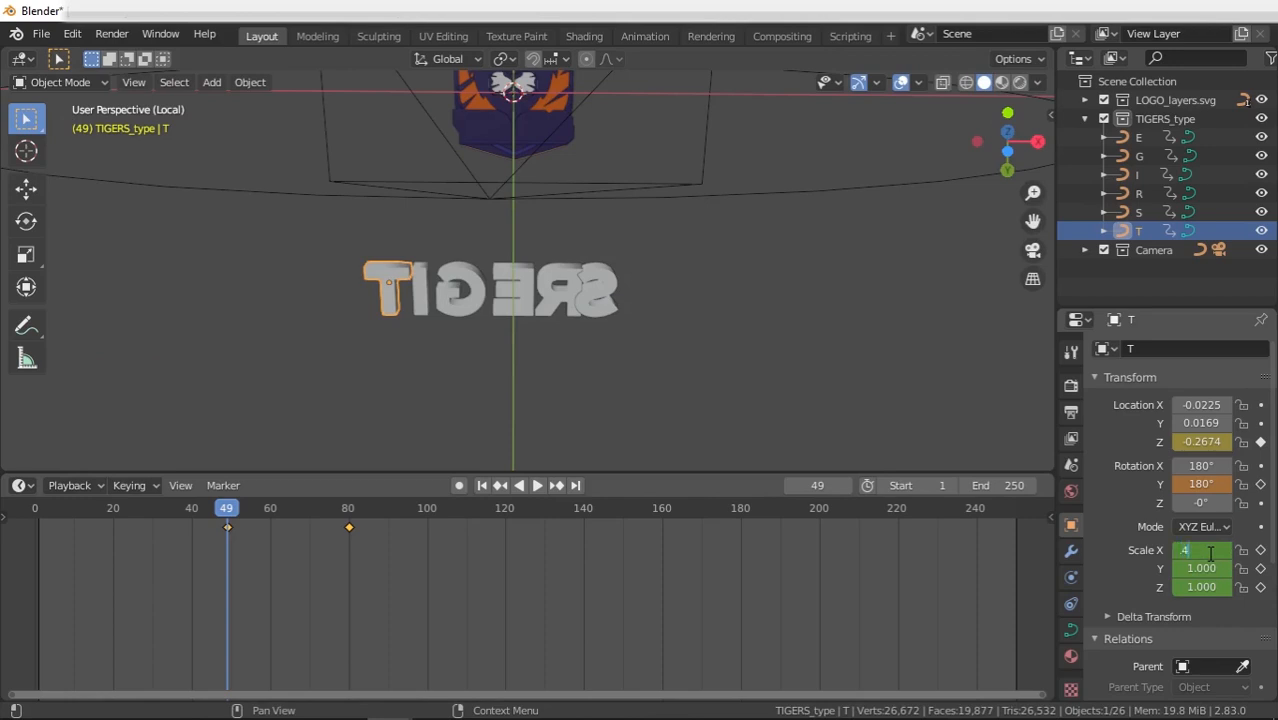
pyautogui.write('.4')
pyautogui.press('Tab')
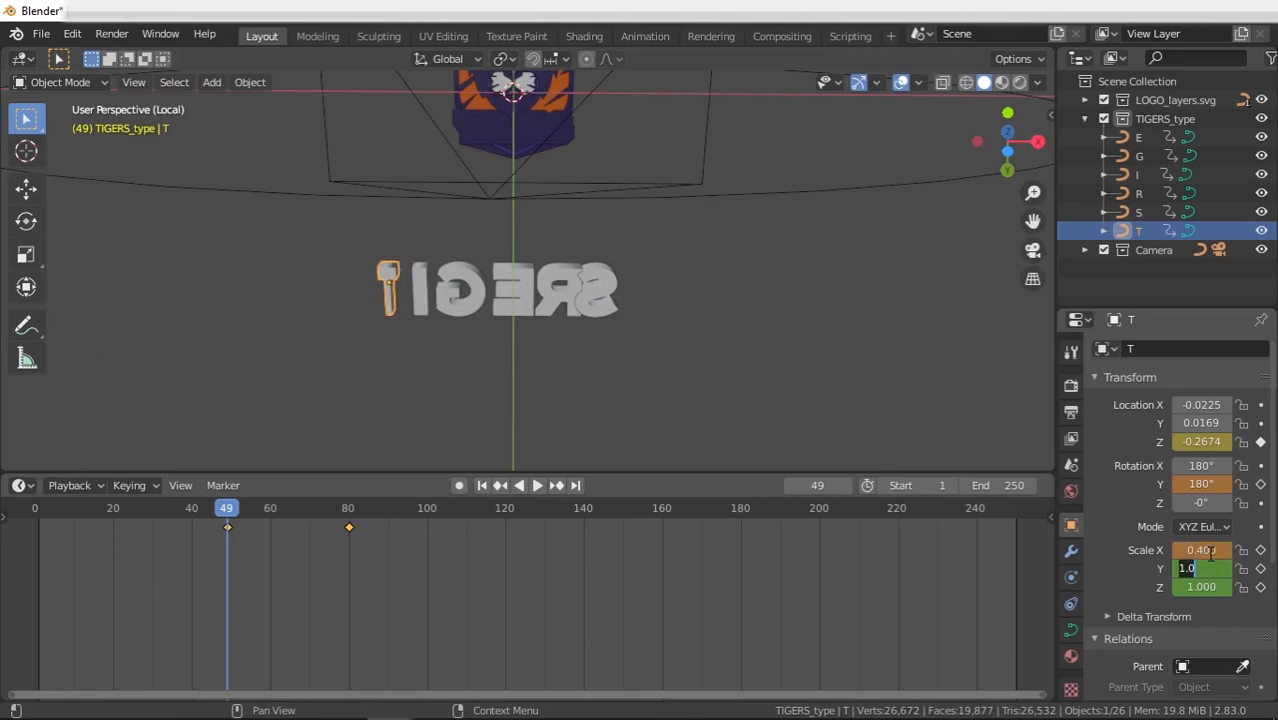
pyautogui.press('BackSpace')
pyautogui.press('Tab')
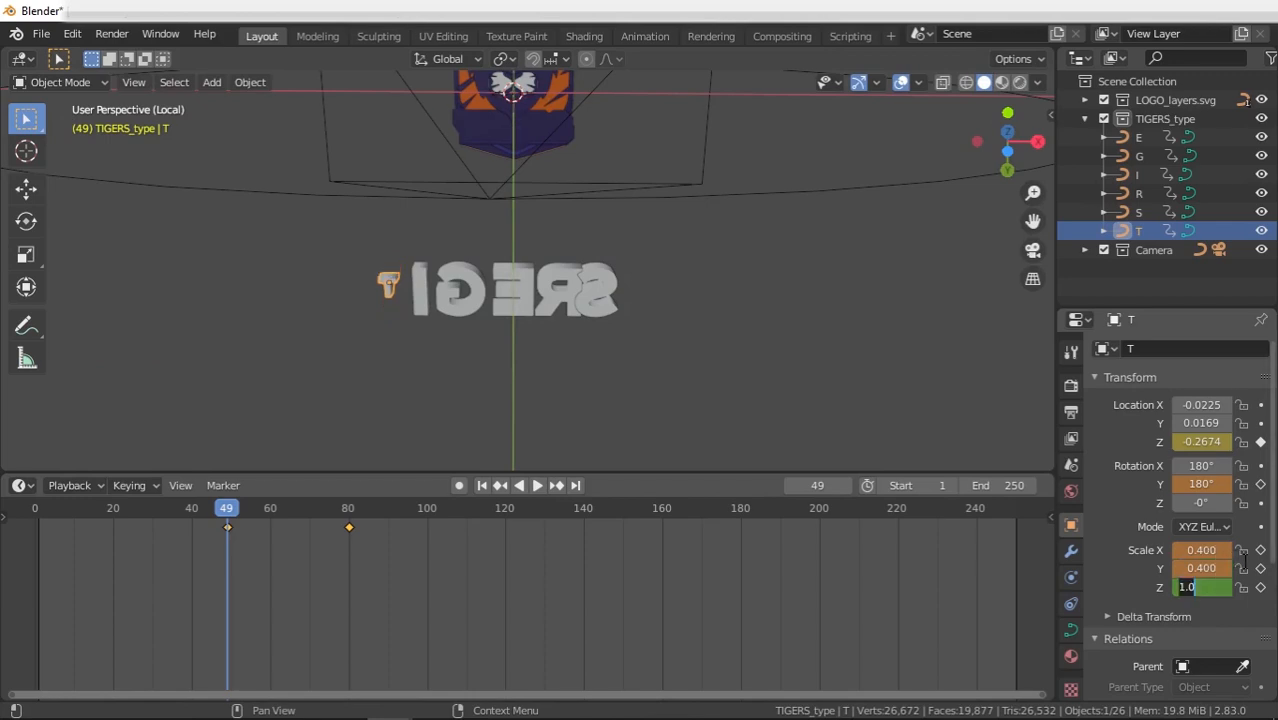
pyautogui.press('BackSpace')
pyautogui.write('.4')
pyautogui.press('Return')
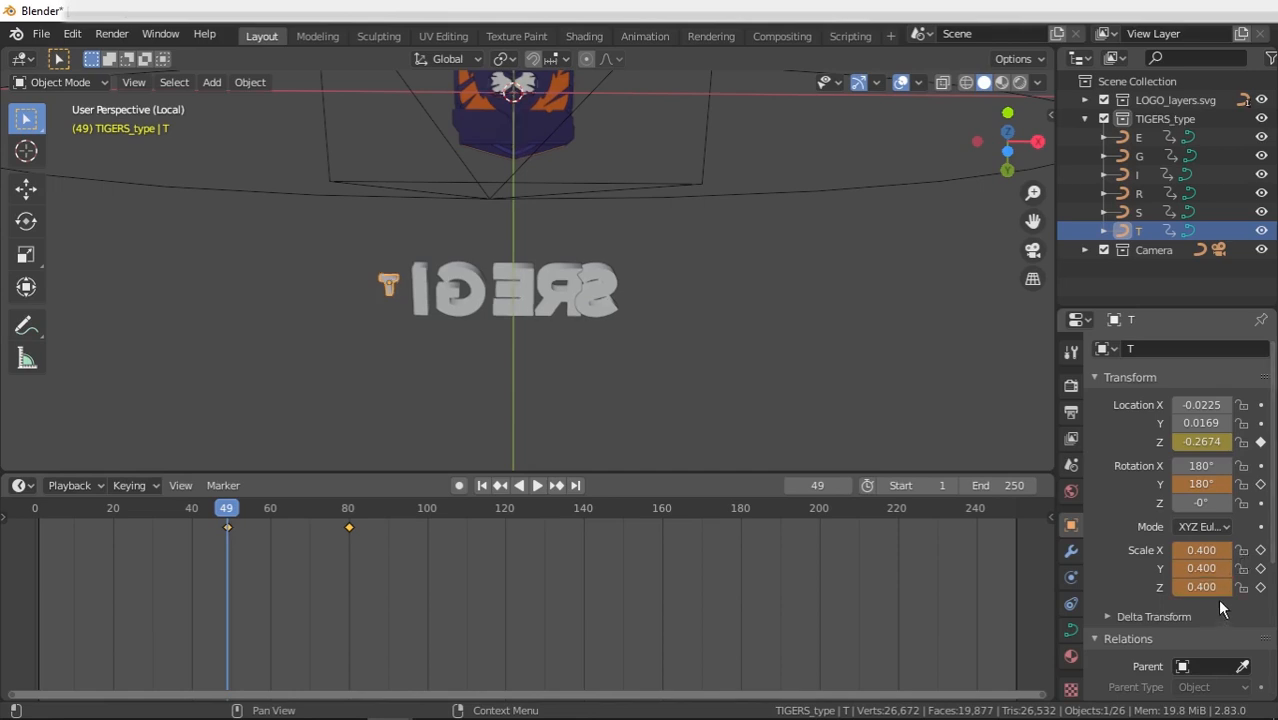
# - Select the letter G and set its X, Y and Z scale to 0.4
pyautogui.click(460, 290)
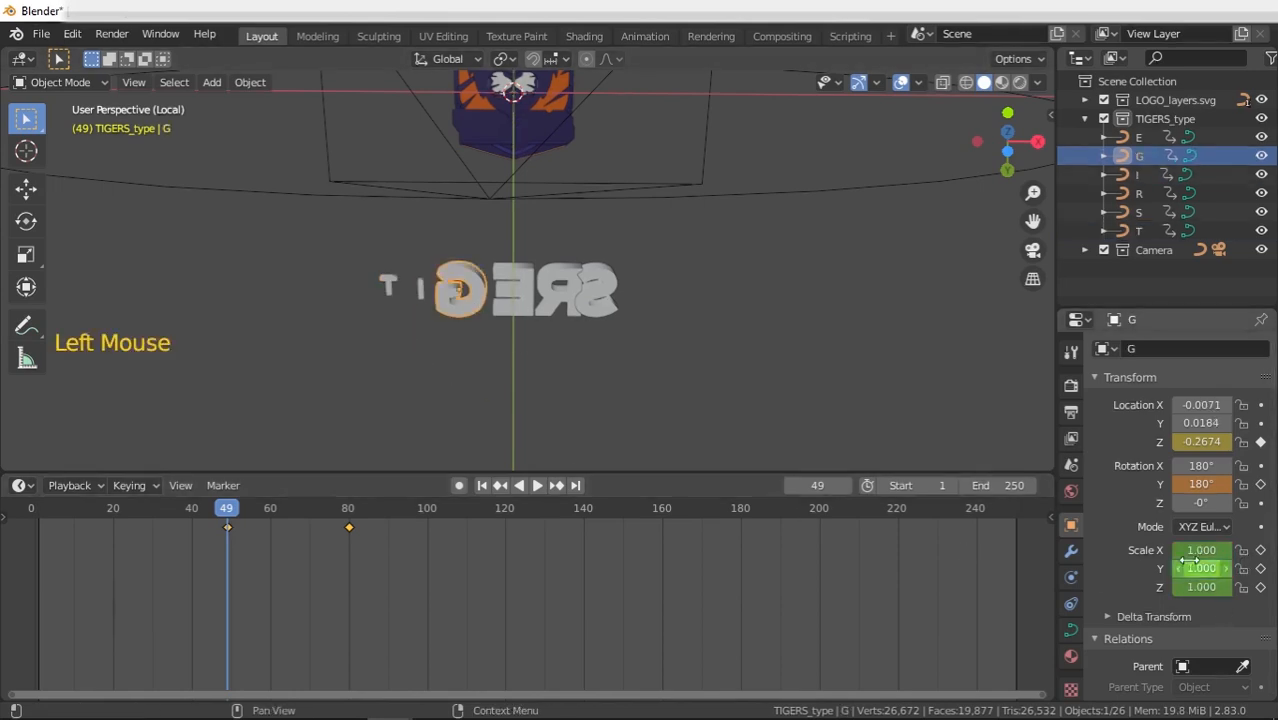
pyautogui.click(1208, 551)
pyautogui.write('.4')
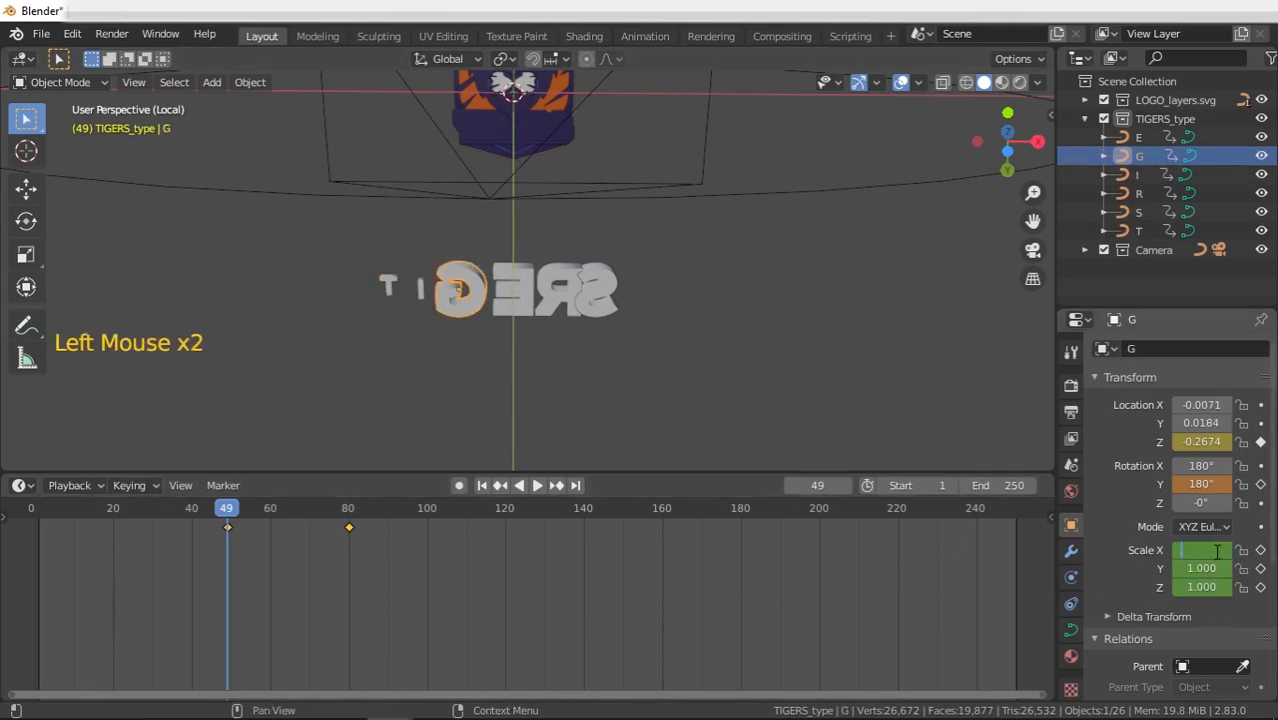
pyautogui.press('Return')
pyautogui.click(1211, 567)
pyautogui.write('.4')
pyautogui.press('Return')
pyautogui.click(1215, 582)
pyautogui.write('.4')
pyautogui.press('Return')
# - Select the letter E and scale it to 0.4 on all three axes
pyautogui.click(525, 307)
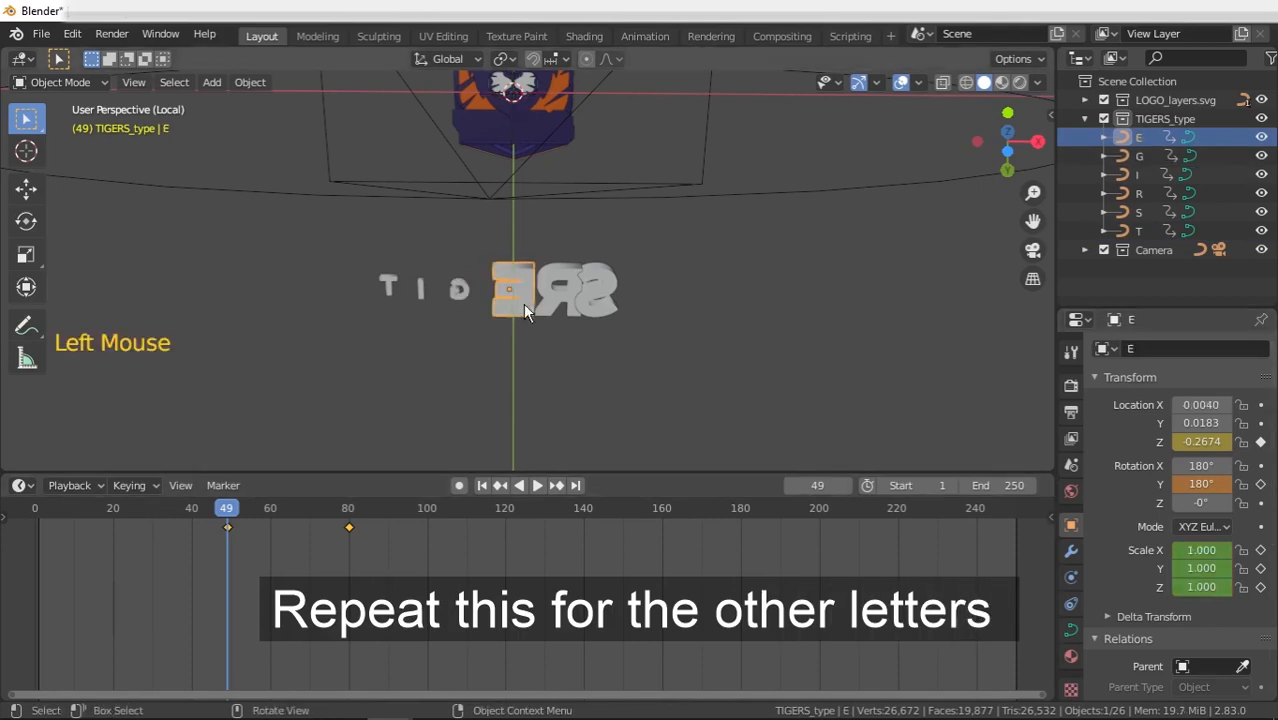
pyautogui.click(1216, 552)
pyautogui.write('.4')
pyautogui.press('Tab')
pyautogui.write('.4')
pyautogui.press('Tab')
pyautogui.write('.4')
pyautogui.press('Return')
# - Shrink the letter R to a scale of 0.4 on X, Y and Z
pyautogui.click(555, 296)
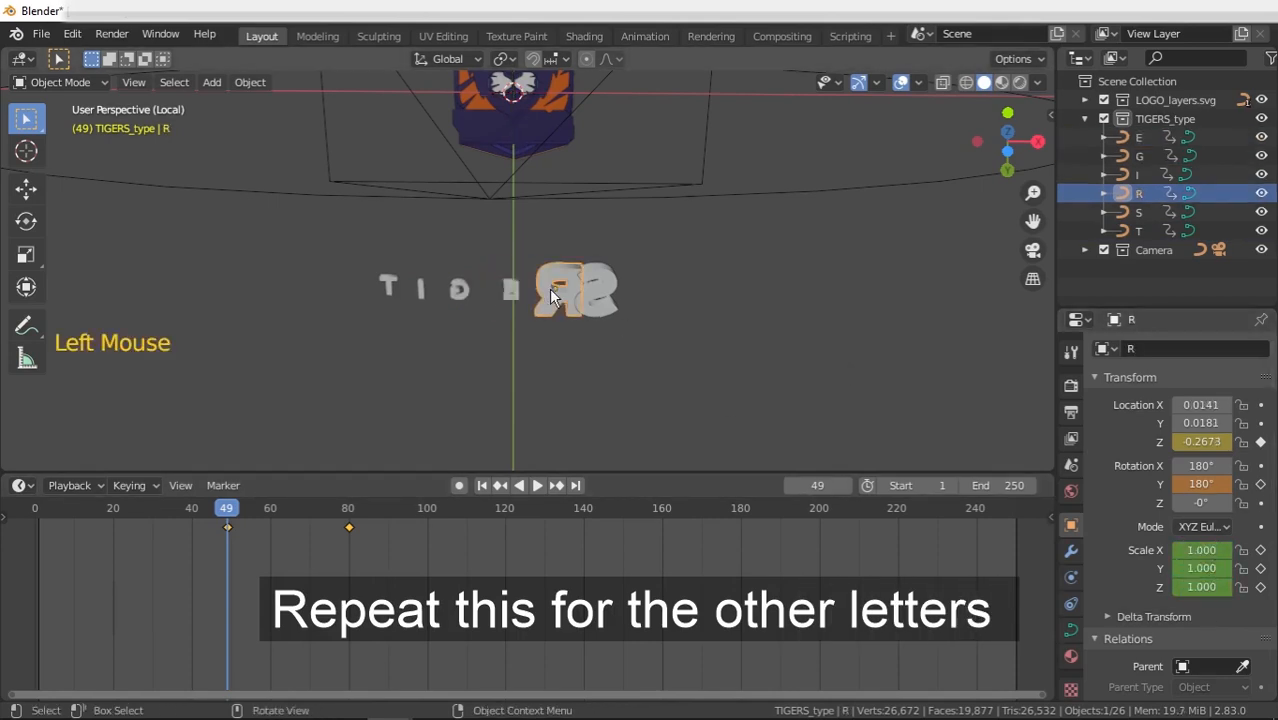
pyautogui.click(1204, 550)
pyautogui.write('.4')
pyautogui.press('Tab')
pyautogui.write('.4')
pyautogui.press('Tab')
pyautogui.write('.4')
# - Select the letter S and reduce its scale to 0.4 on X, Y and Z
pyautogui.click(590, 294)
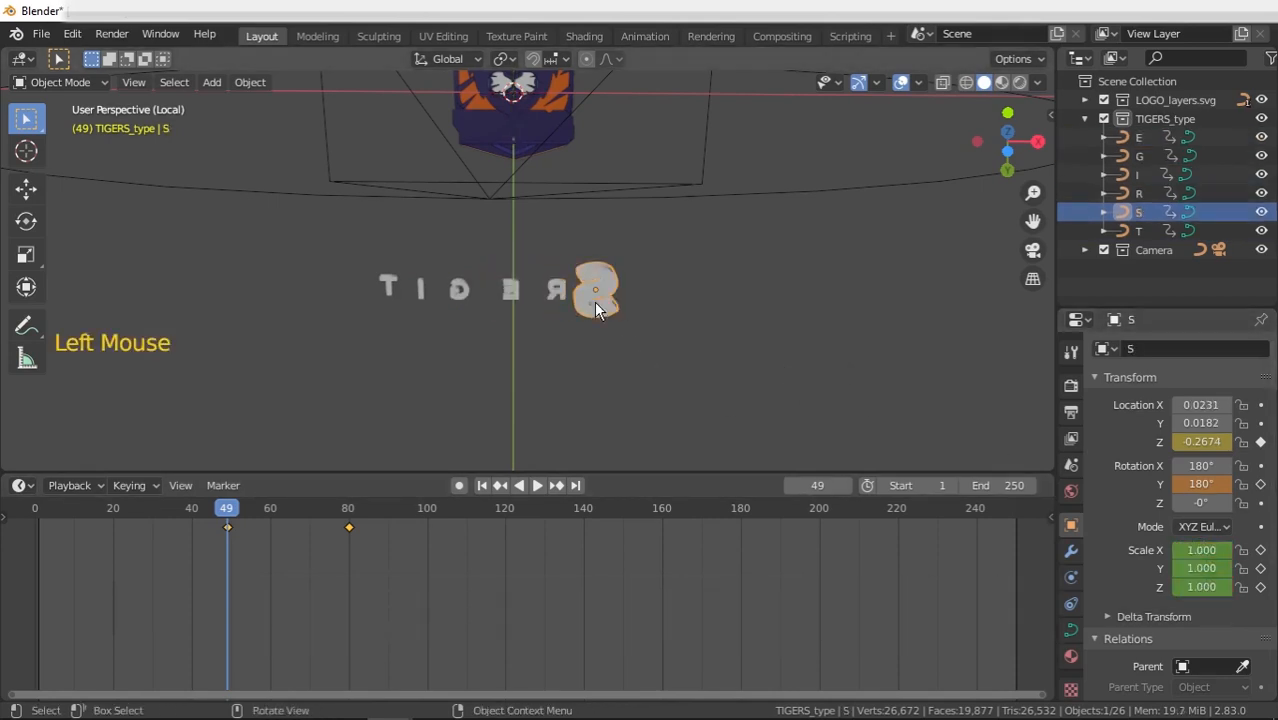
pyautogui.click(1206, 550)
pyautogui.write('.4')
pyautogui.press('Tab')
pyautogui.write('.4')
pyautogui.press('Tab')
pyautogui.write('.4')
pyautogui.press('Return')
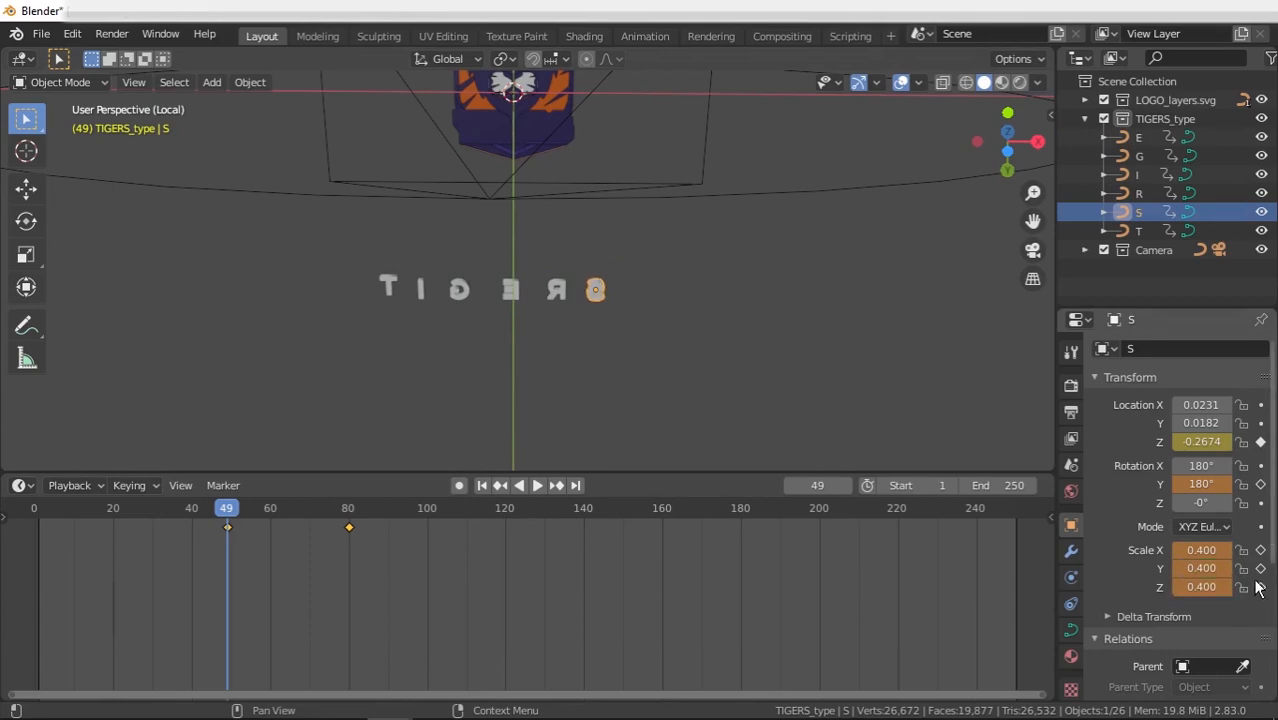
# - Keyframe the Y rotation and scale of every TIGERS letter at frame 49, working from S back to T
pyautogui.click(1260, 484)
pyautogui.click(1260, 587)
pyautogui.click(556, 295)
pyautogui.click(1261, 484)
pyautogui.moveTo(1261, 550); pyautogui.dragTo(1261, 588)
pyautogui.click(518, 293)
pyautogui.click(1261, 484)
pyautogui.click(459, 290)
pyautogui.click(1261, 484)
pyautogui.click(420, 289)
pyautogui.click(1261, 484)
pyautogui.click(388, 287)
pyautogui.click(1261, 484)
# - Replay the animation from around frame 47 and check how the letters fly into place on the banner
pyautogui.scroll(-1, 524, 245)
pyautogui.moveTo(521, 225); pyautogui.dragTo(533, 239, button='middle')
pyautogui.scroll(2, 533, 239)
pyautogui.moveTo(604, 180)
pyautogui.keyDown('shift'); pyautogui.mouseDown(button='middle')
pyautogui.moveTo(644, 254)
pyautogui.moveTo(614, 190)
pyautogui.mouseUp(button='middle'); pyautogui.keyUp('shift')
pyautogui.click(538, 486)
pyautogui.click(538, 486)
pyautogui.click(220, 508)
pyautogui.click(538, 485)
pyautogui.click(538, 485)
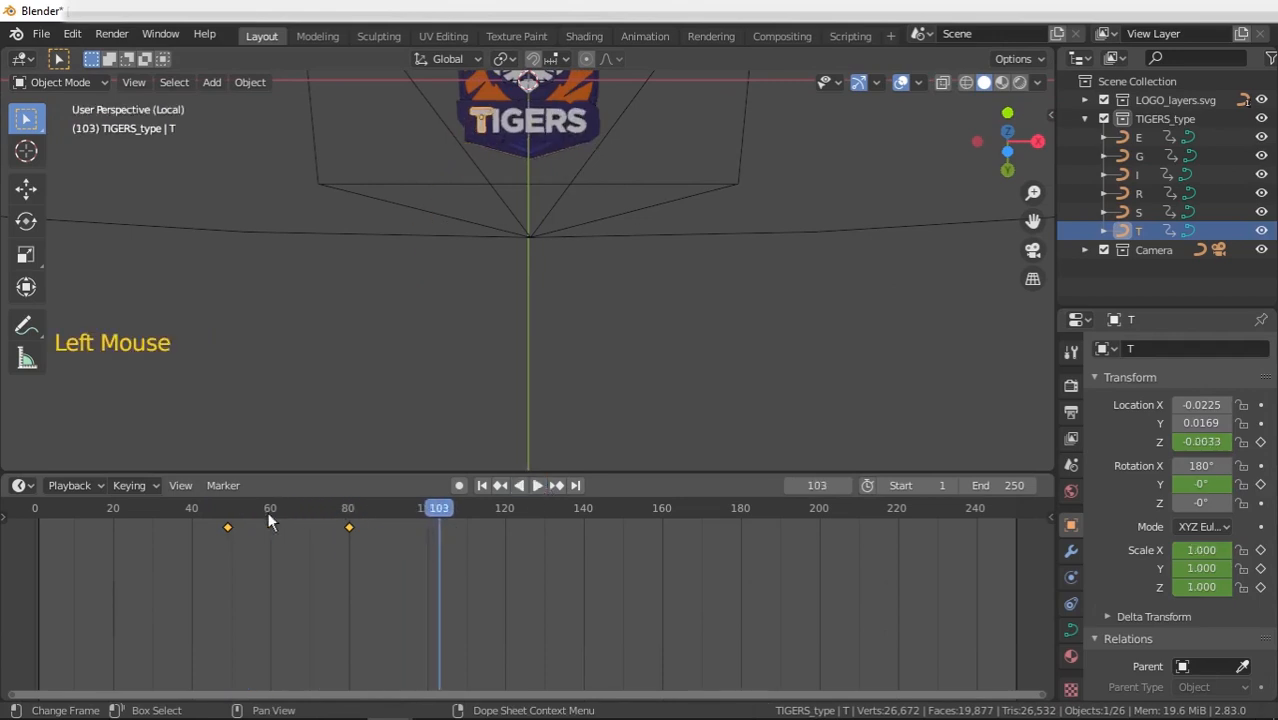
pyautogui.click(222, 508)
pyautogui.click(534, 485)
pyautogui.click(534, 485)
pyautogui.click(482, 486)
pyautogui.click(220, 508)
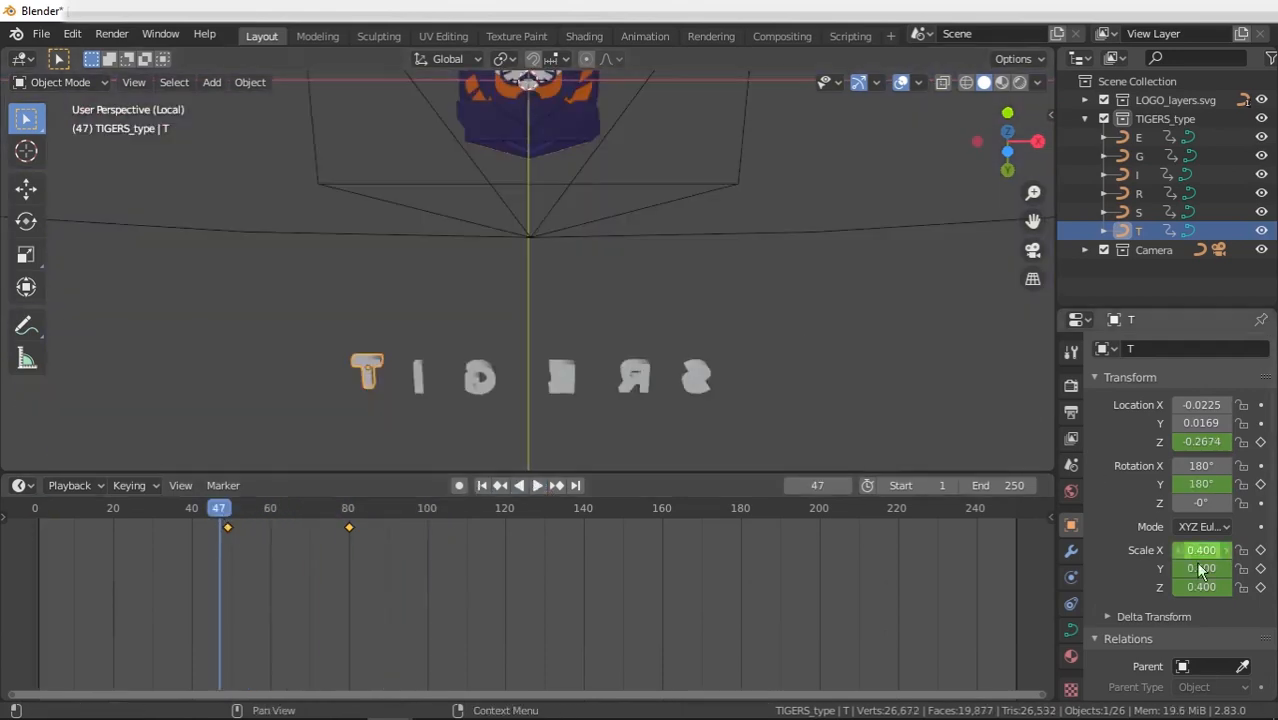
# - Scrub to frame 80 and try to add a timeline marker there
pyautogui.click(254, 509)
pyautogui.moveTo(255, 510); pyautogui.dragTo(354, 543)
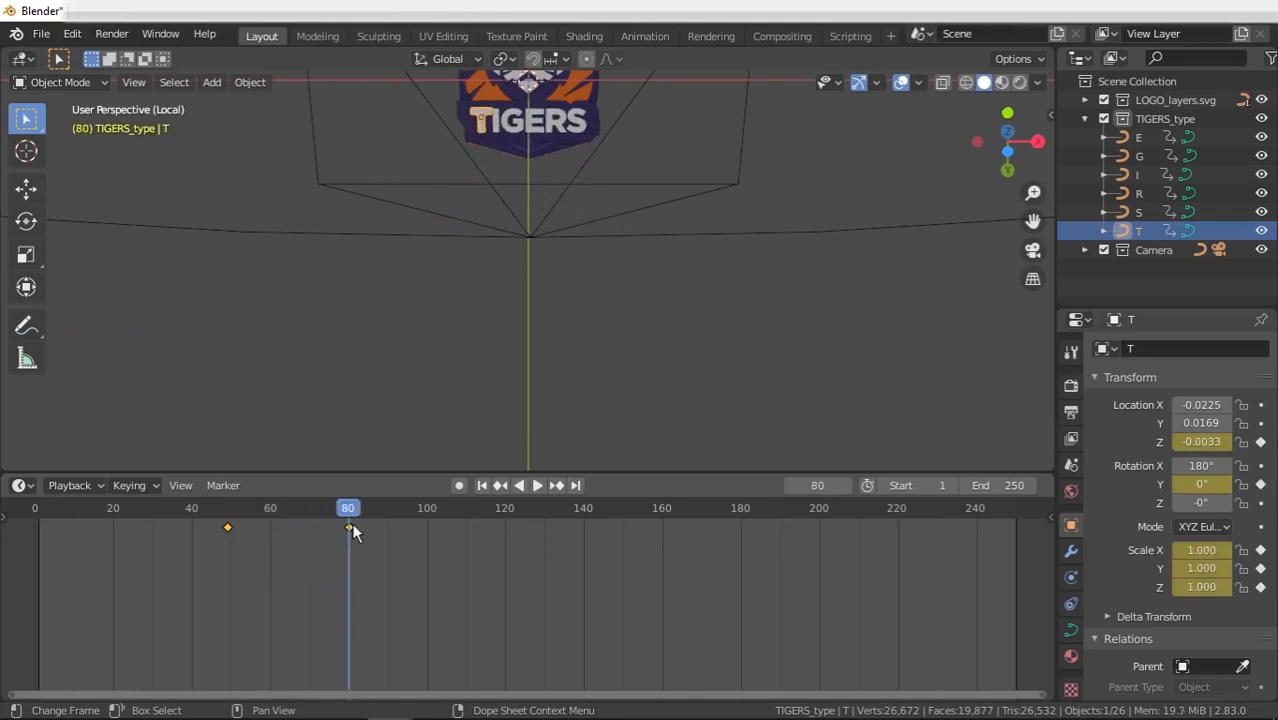
pyautogui.click(241, 483)
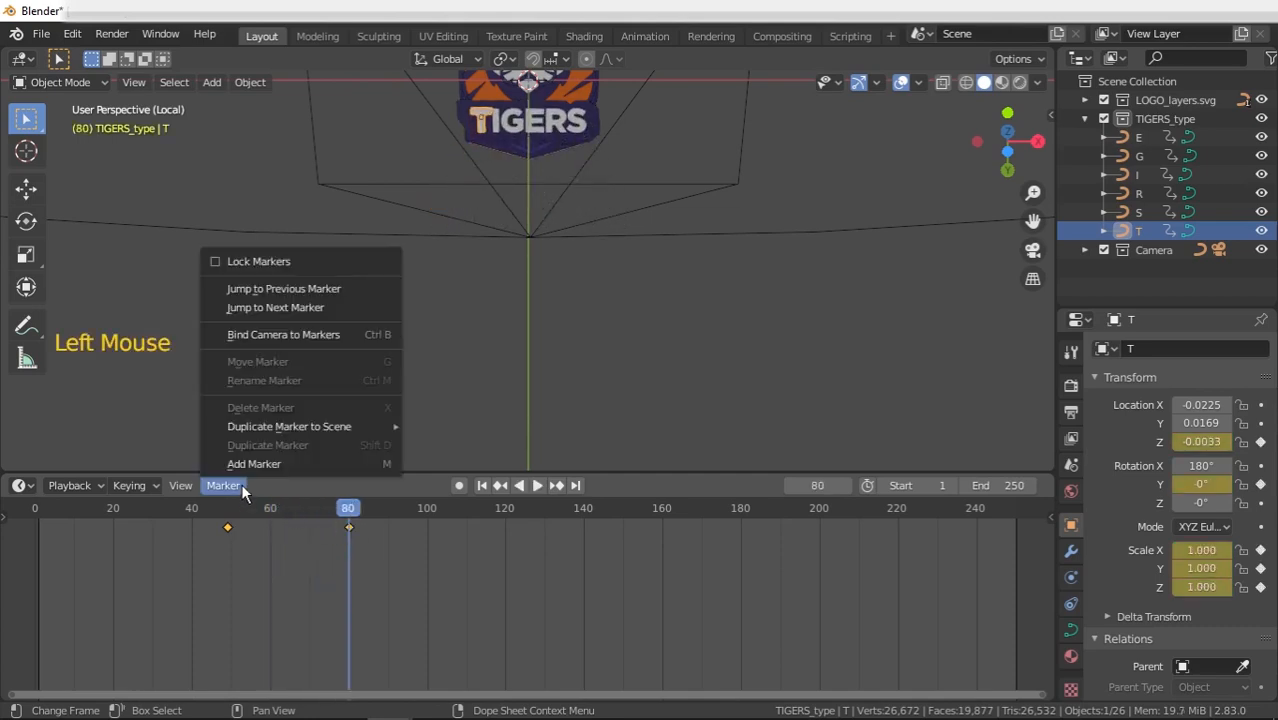
pyautogui.click(311, 466)
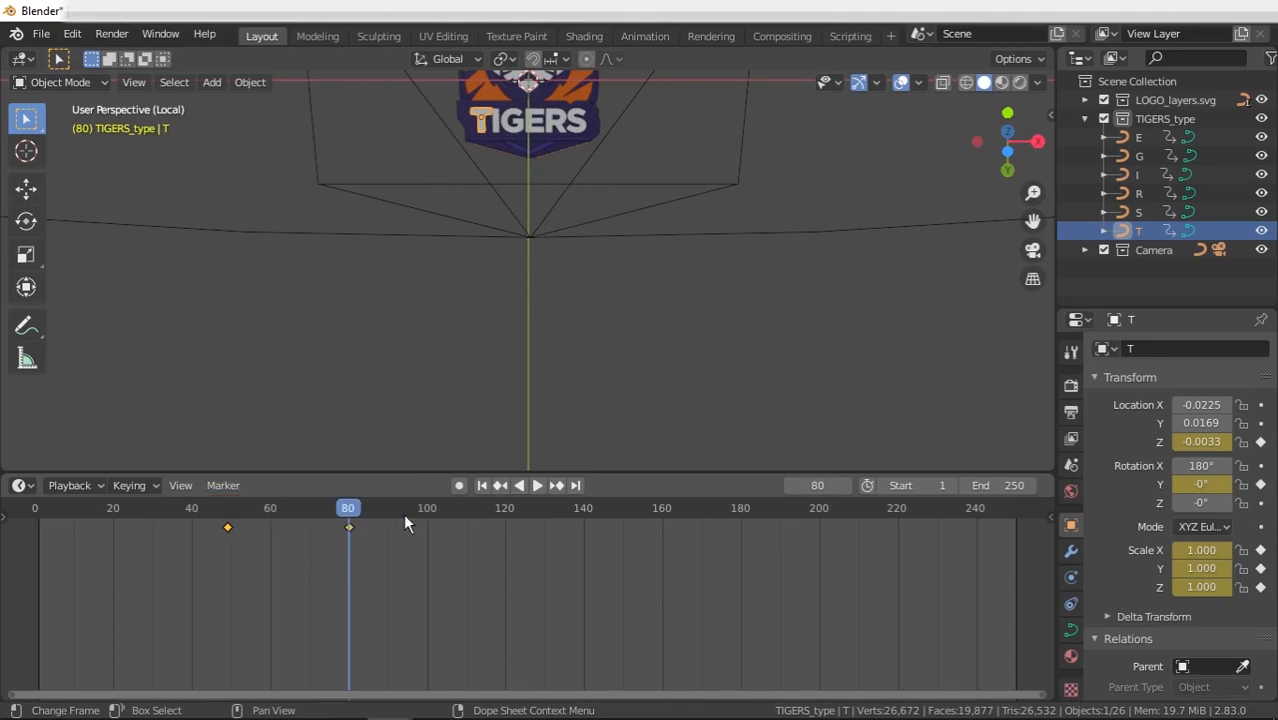
# - Mark frame 80 on the timeline, and move the letter I's end keyframe to frame 90 with a marker there
pyautogui.press('m')
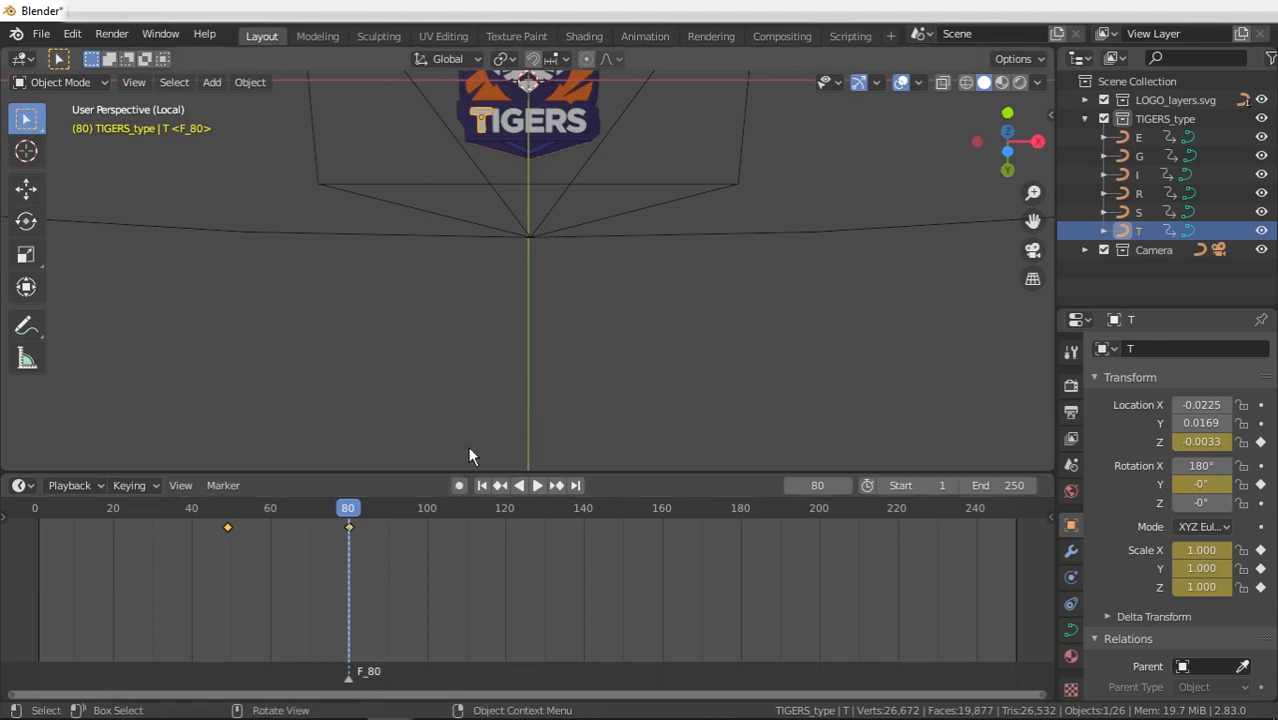
pyautogui.click(497, 134)
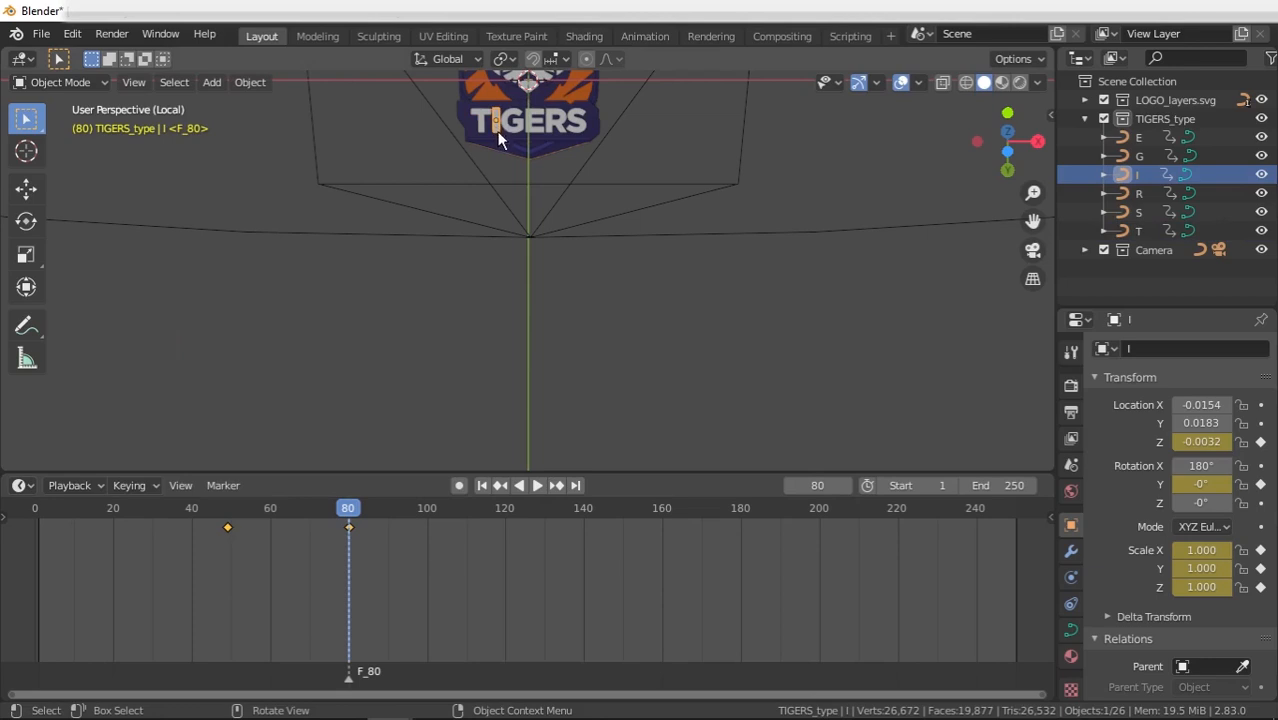
pyautogui.click(378, 538)
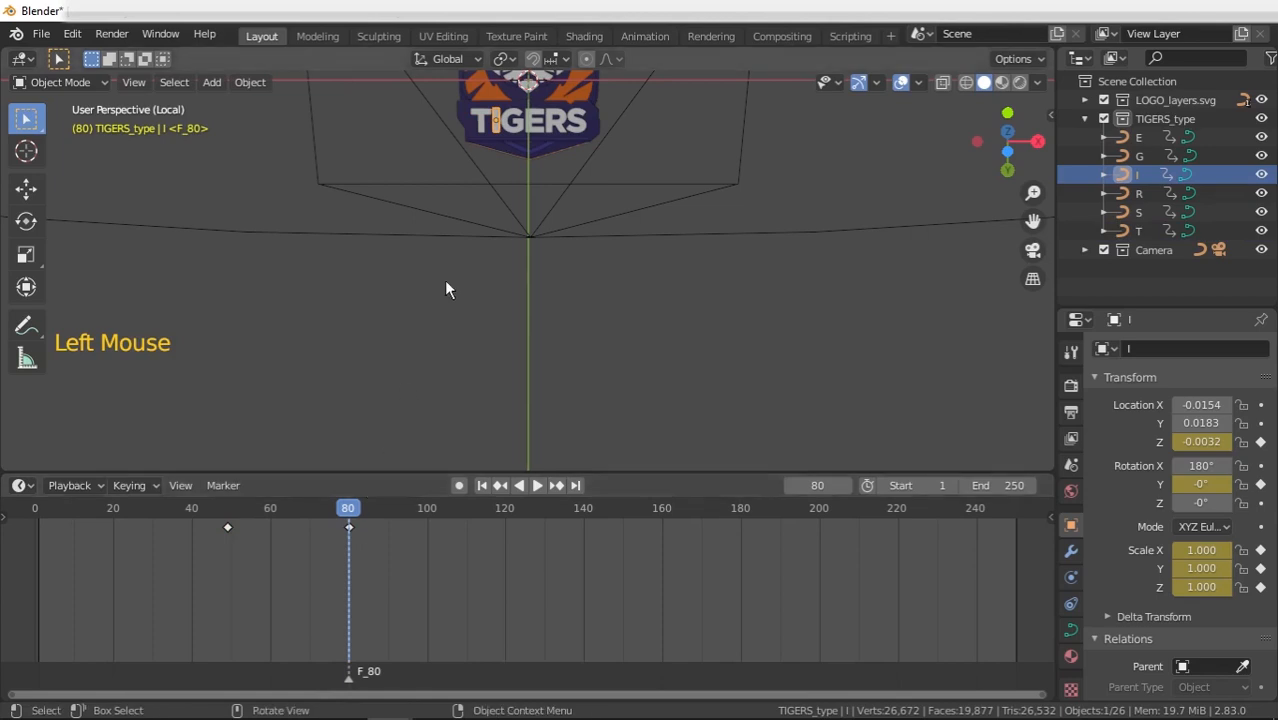
pyautogui.moveTo(352, 520); pyautogui.dragTo(390, 527)
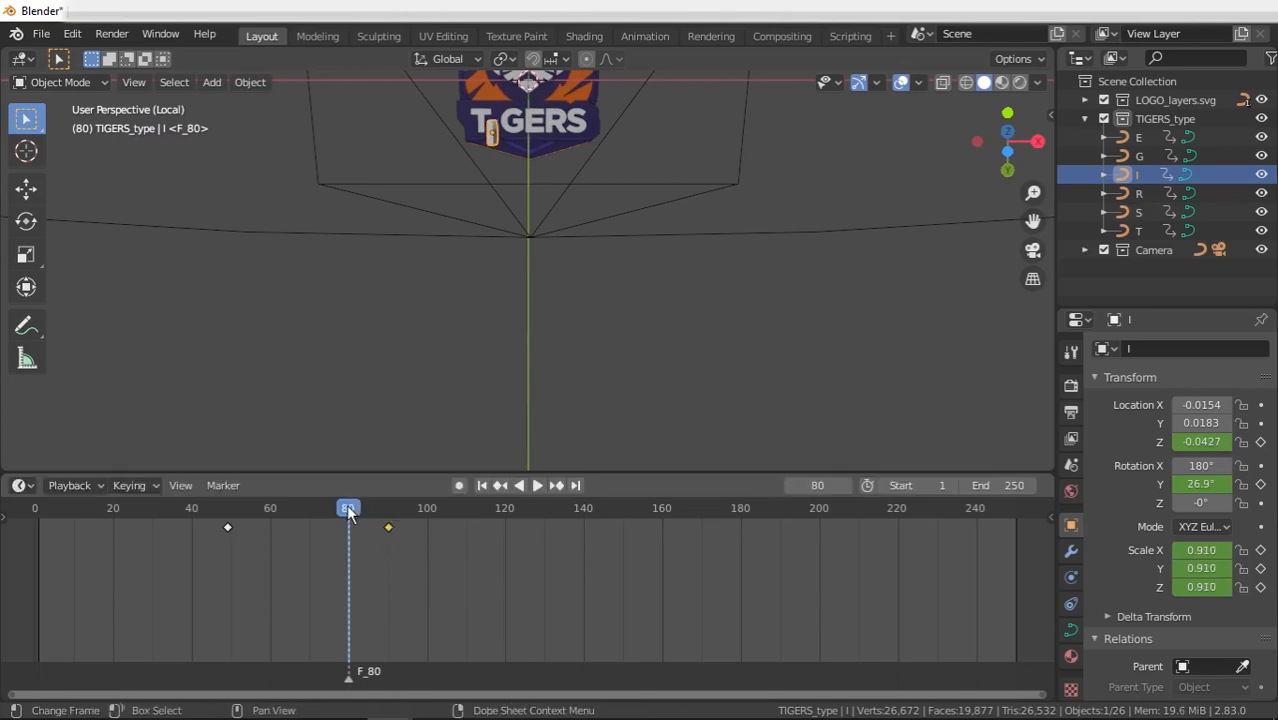
pyautogui.moveTo(346, 504); pyautogui.dragTo(388, 510)
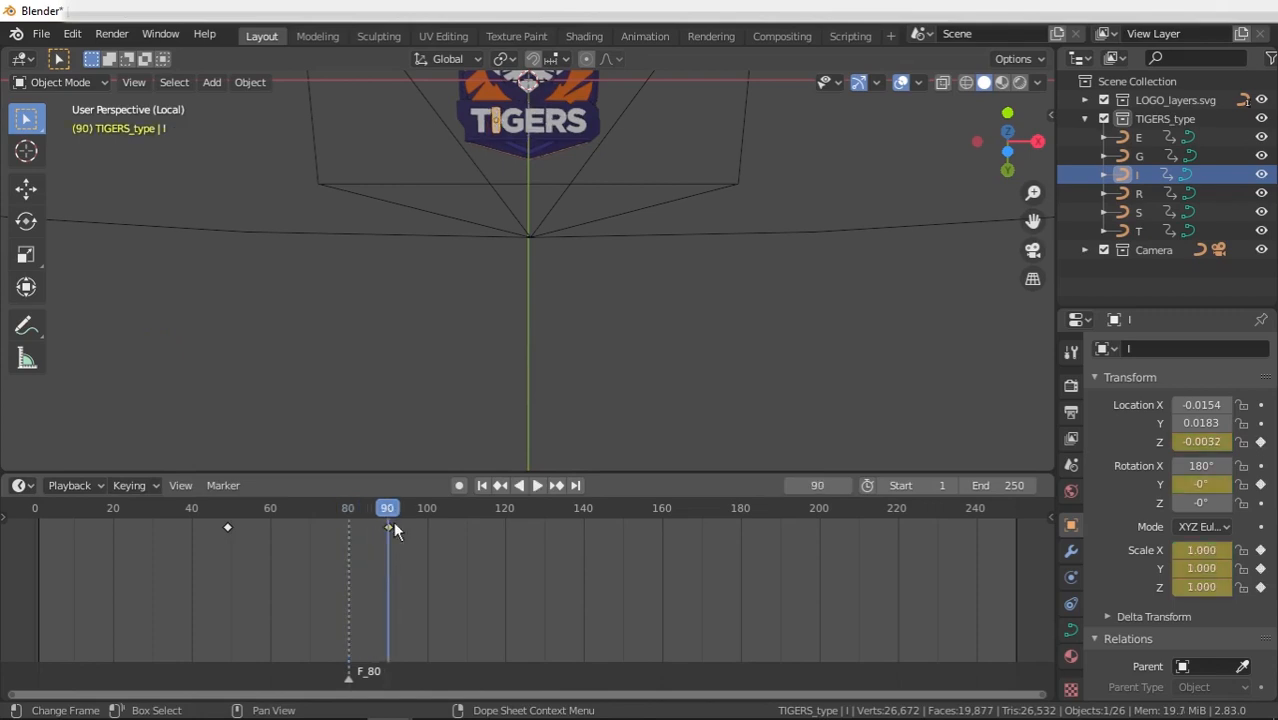
pyautogui.click(224, 486)
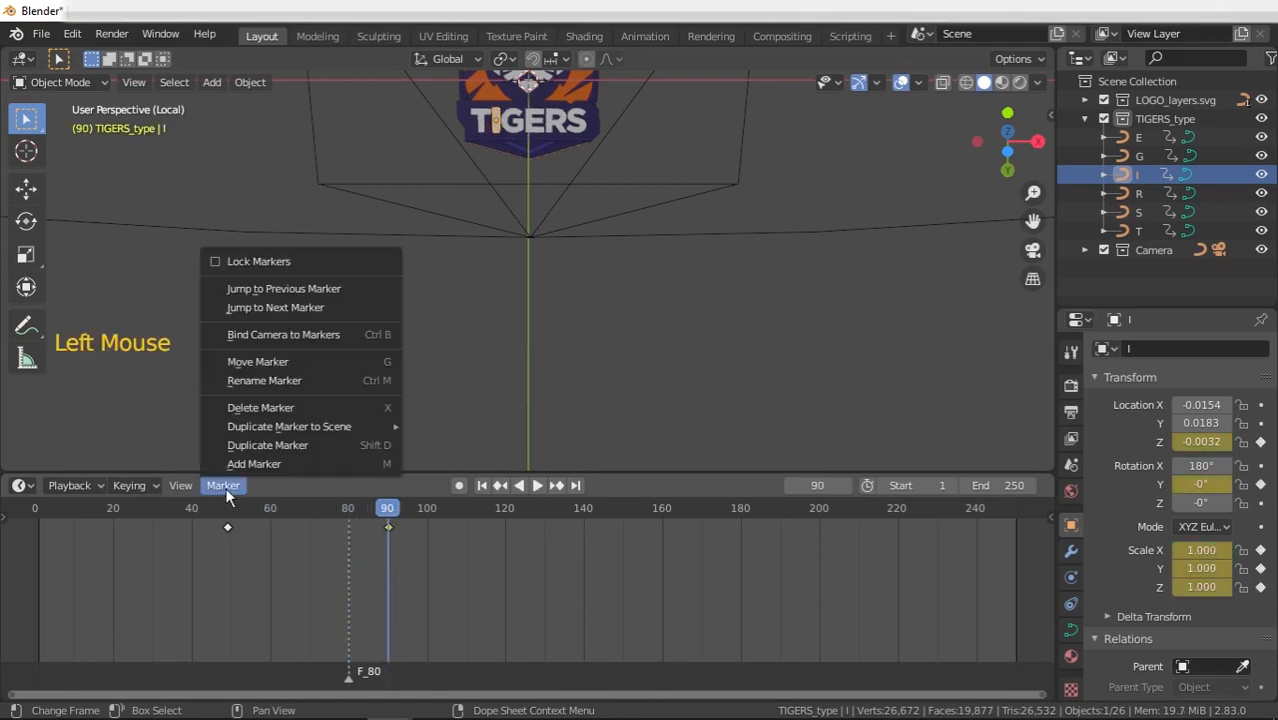
pyautogui.click(297, 463)
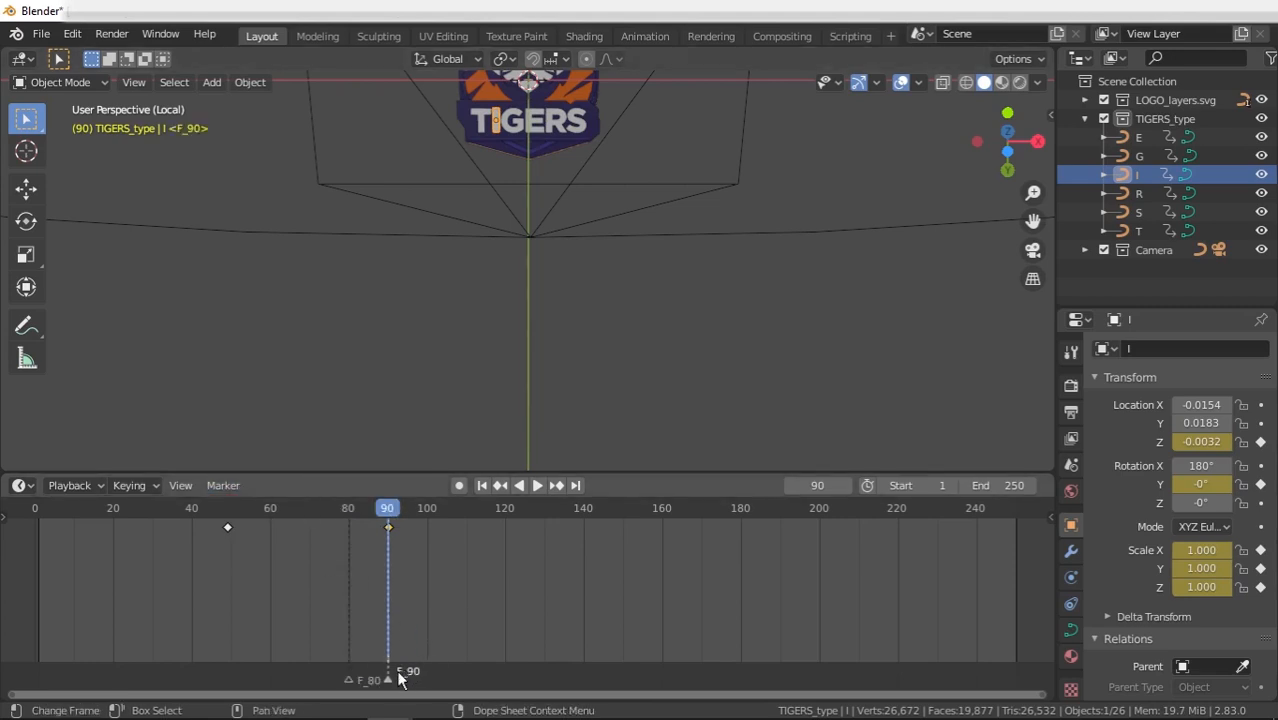
# - Move the letter G's end keyframe to frame 100 and add a timeline marker at that frame
pyautogui.scroll(2, 549, 105)
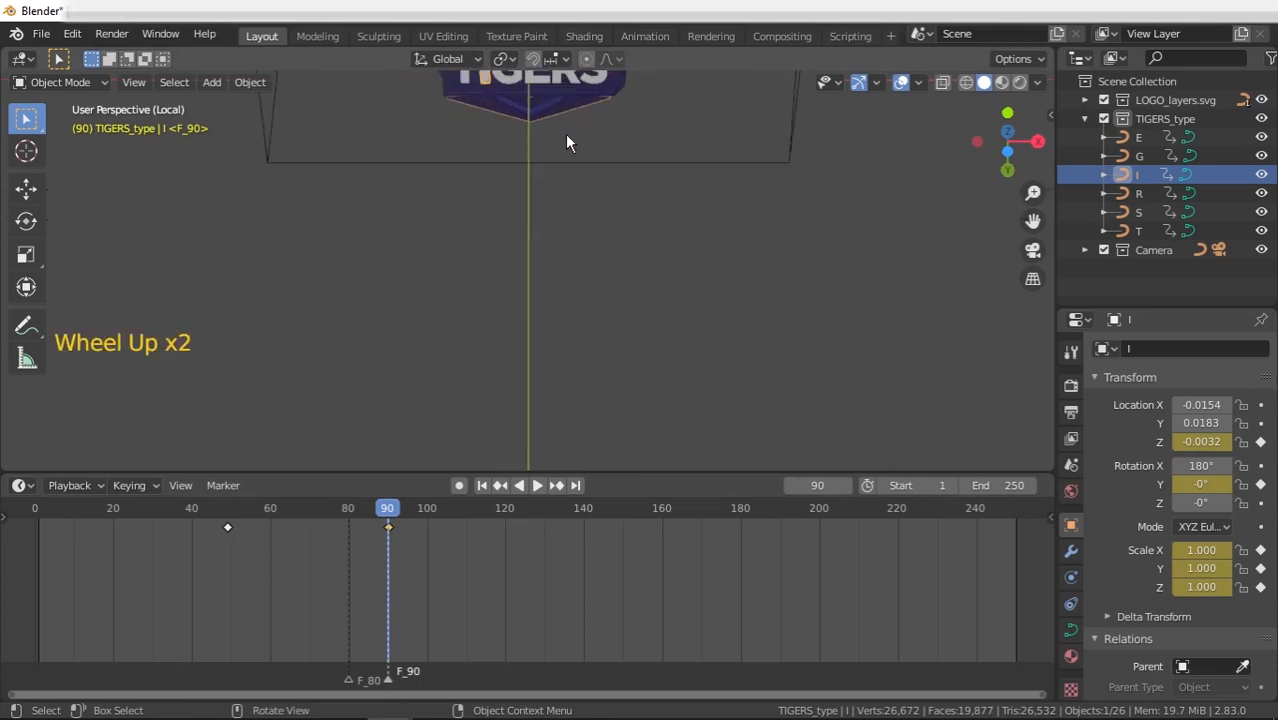
pyautogui.keyDown('shift'); pyautogui.moveTo(565, 134); pyautogui.dragTo(556, 298, button='middle'); pyautogui.keyUp('shift')
pyautogui.scroll(3, 526, 246)
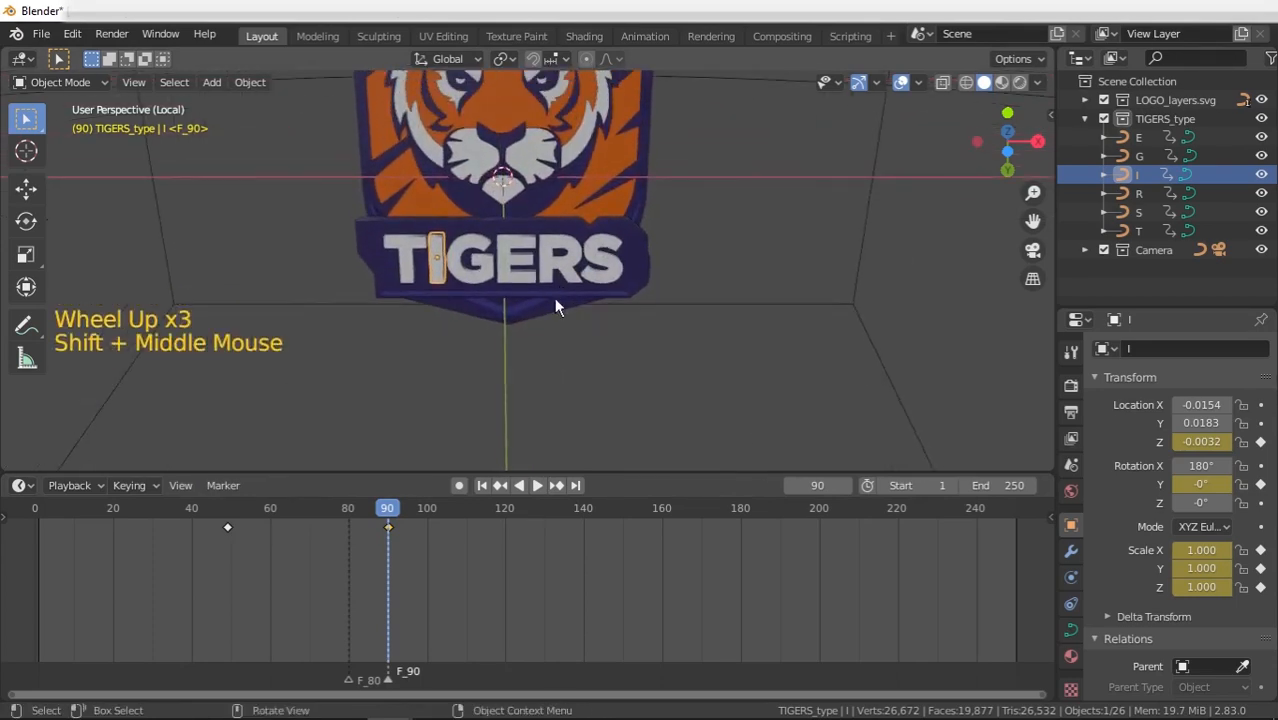
pyautogui.click(485, 266)
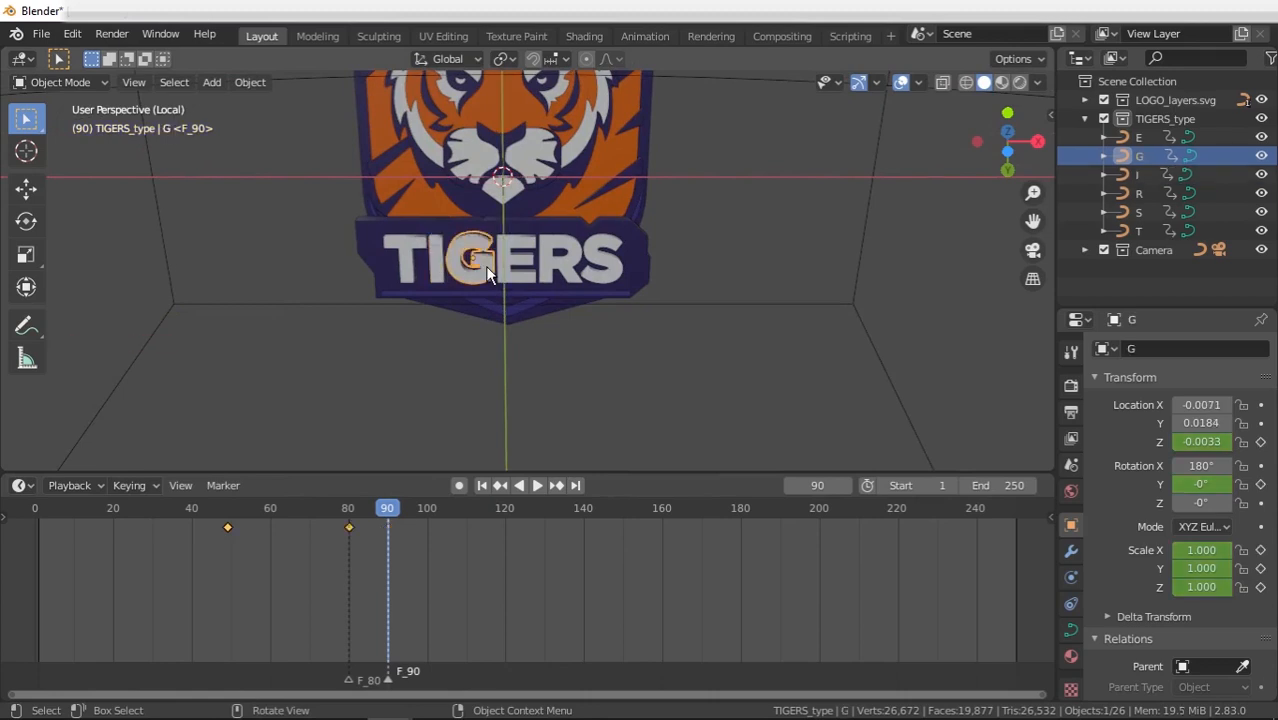
pyautogui.click(366, 541)
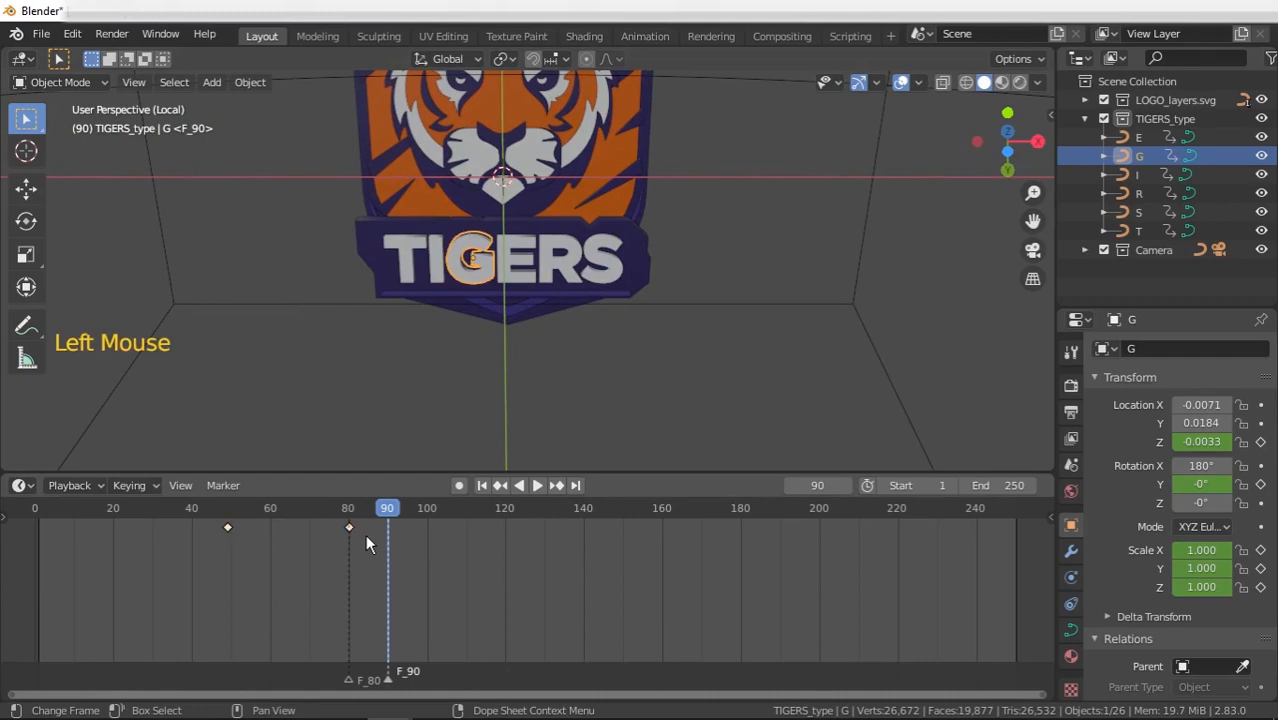
pyautogui.click(348, 527)
pyautogui.moveTo(349, 526); pyautogui.dragTo(428, 529)
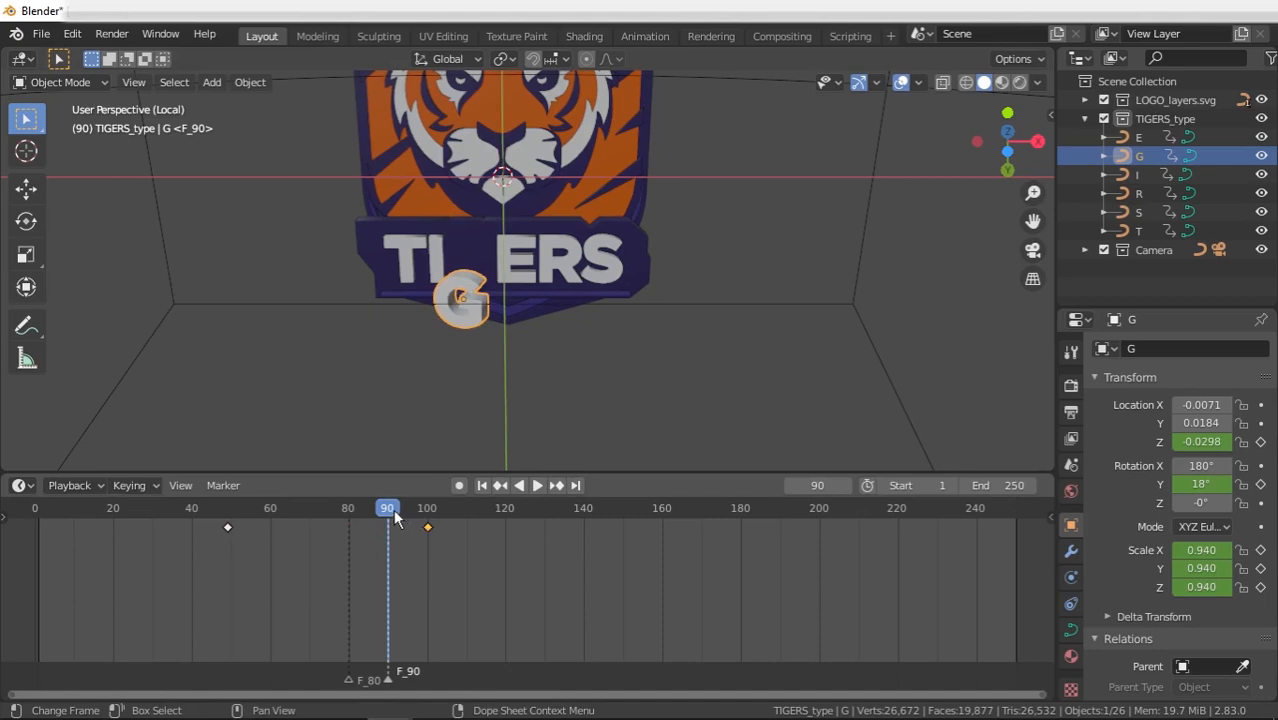
pyautogui.moveTo(391, 509); pyautogui.dragTo(428, 510)
pyautogui.press('Escape')
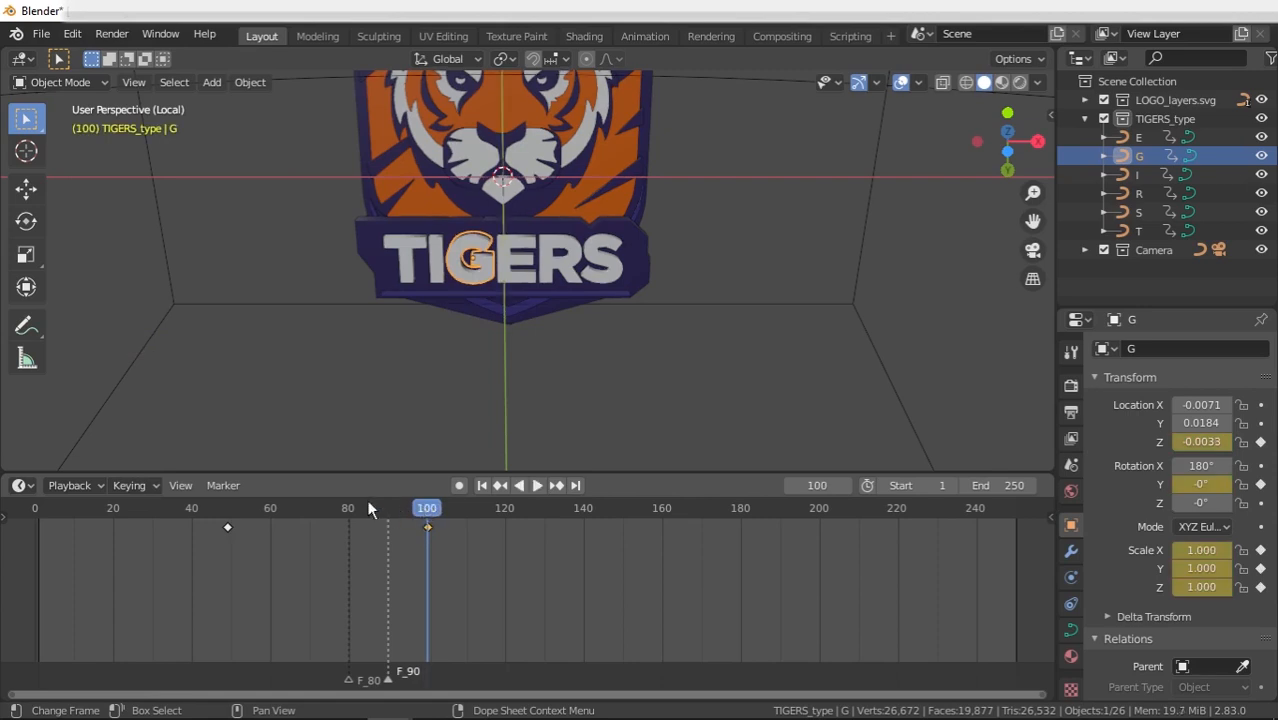
pyautogui.click(242, 484)
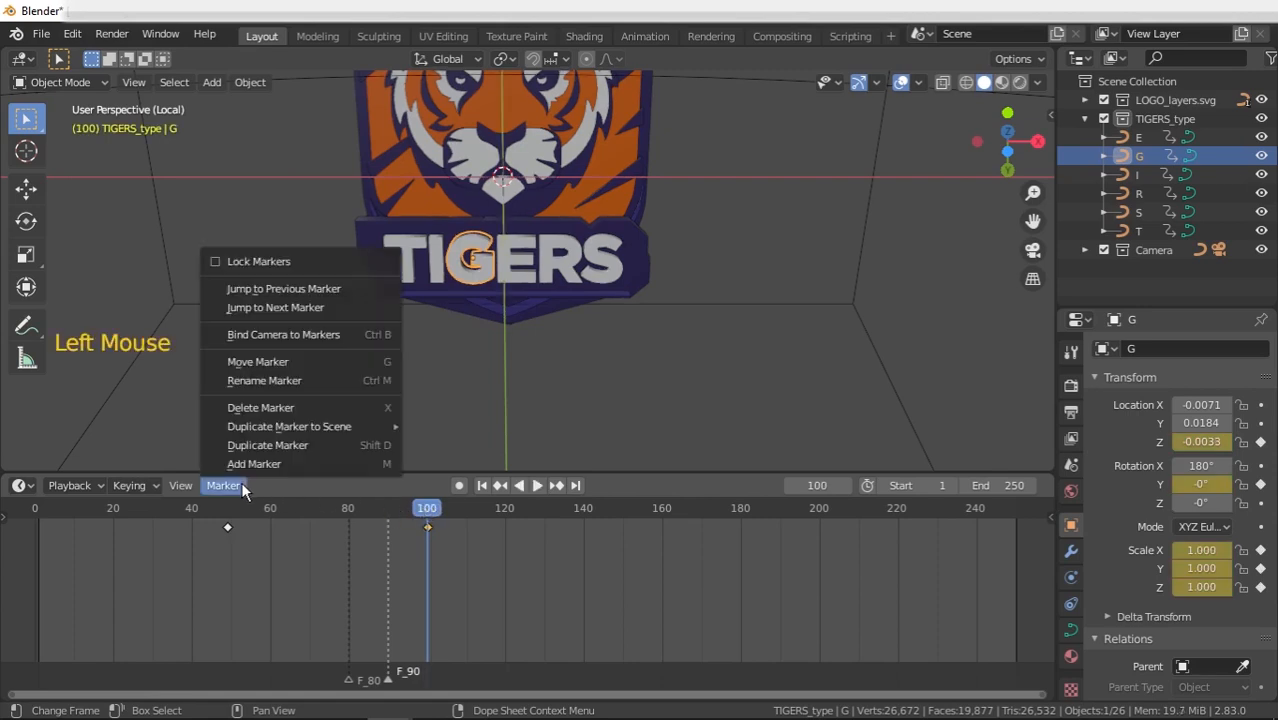
pyautogui.click(349, 464)
# - Move the letter E's end keyframe to frame 110 and add a timeline marker at that frame
pyautogui.click(528, 282)
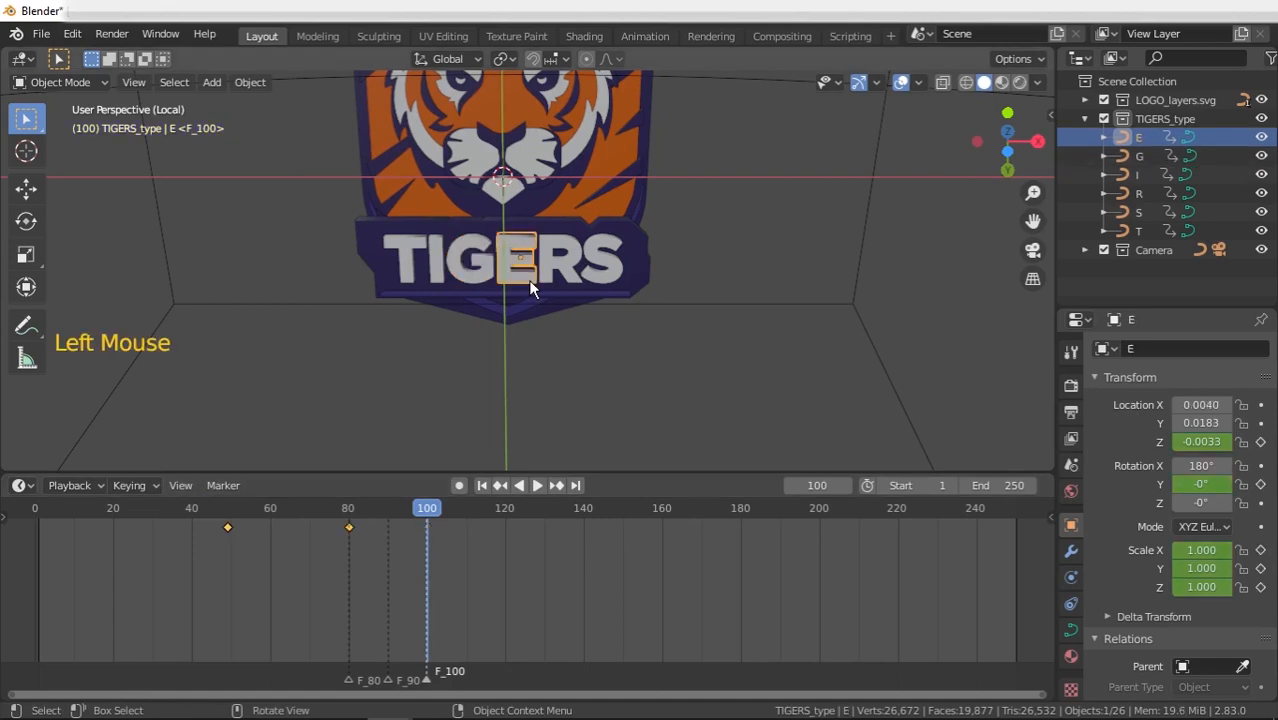
pyautogui.moveTo(349, 527)
pyautogui.mouseDown()
pyautogui.moveTo(469, 541)
pyautogui.moveTo(465, 510)
pyautogui.mouseUp()
pyautogui.click(223, 485)
pyautogui.click(286, 462)
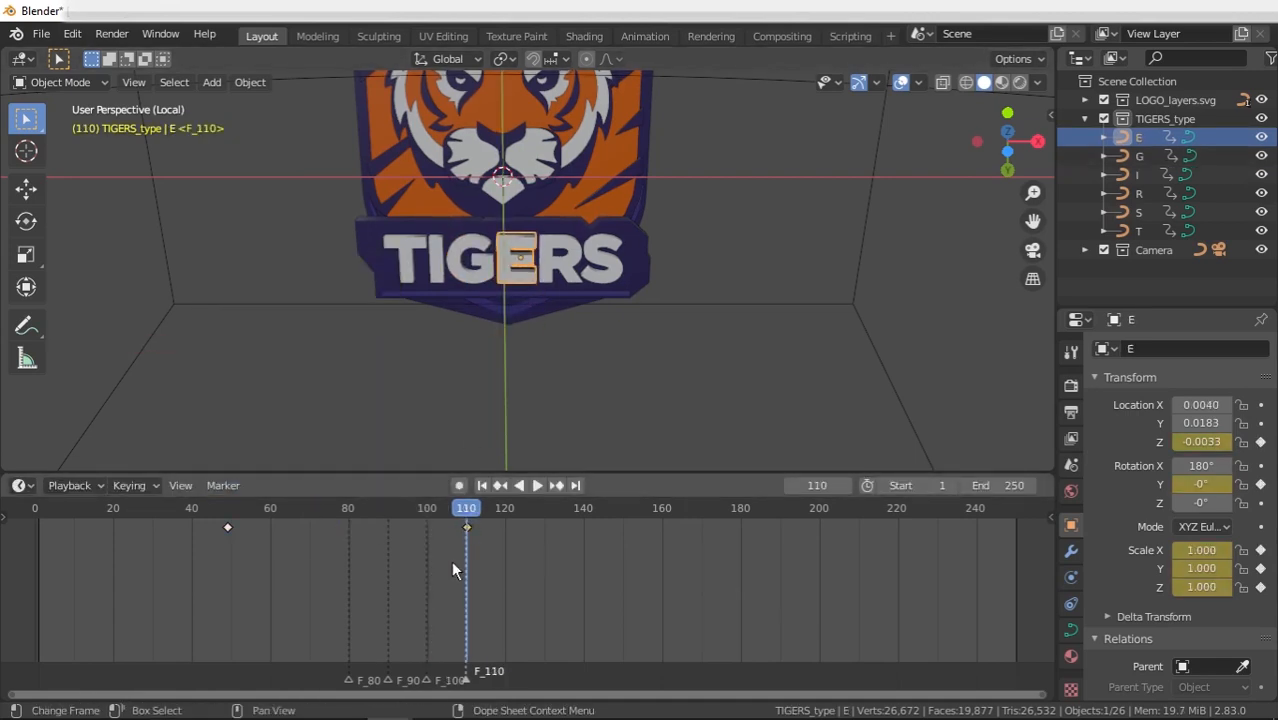
# - Move the letter R's end keyframe to frame 120 and add a timeline marker at that frame
pyautogui.click(568, 268)
pyautogui.moveTo(513, 508); pyautogui.dragTo(466, 510)
pyautogui.click(525, 275)
pyautogui.click(551, 270)
pyautogui.click(352, 529)
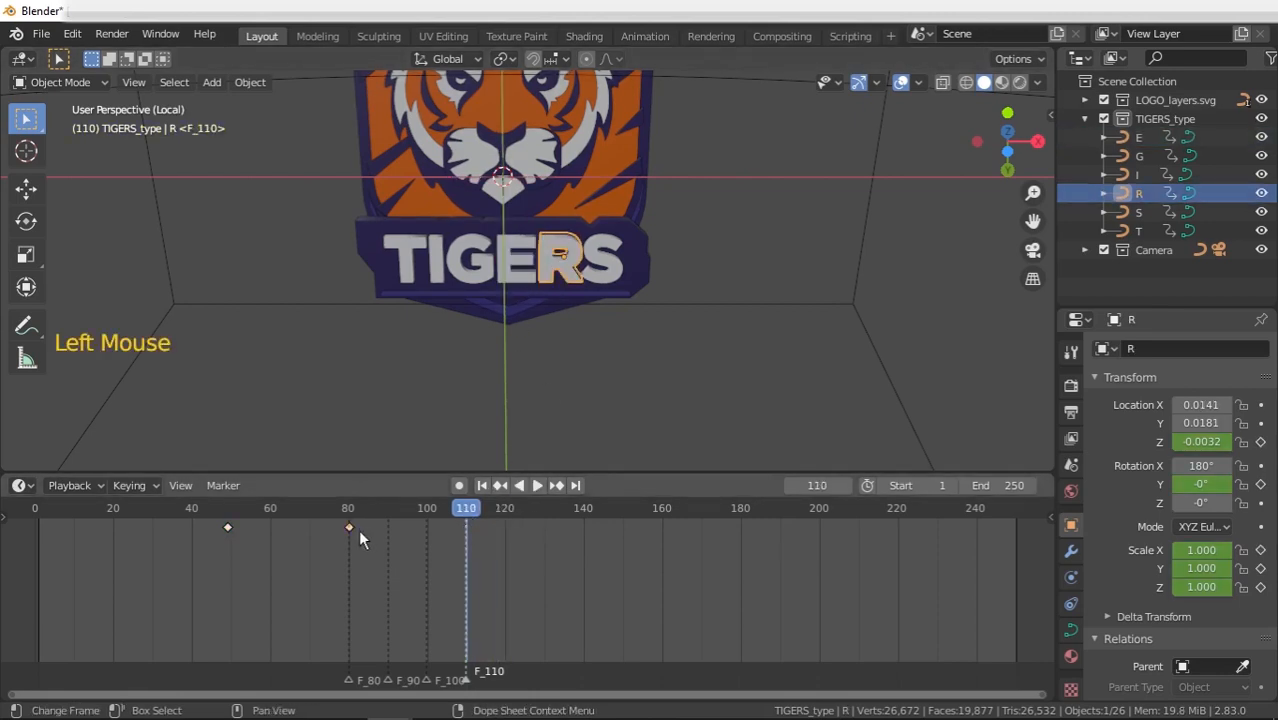
pyautogui.moveTo(351, 529); pyautogui.dragTo(507, 529)
pyautogui.moveTo(468, 512); pyautogui.dragTo(505, 511)
pyautogui.click(240, 486)
pyautogui.click(255, 463)
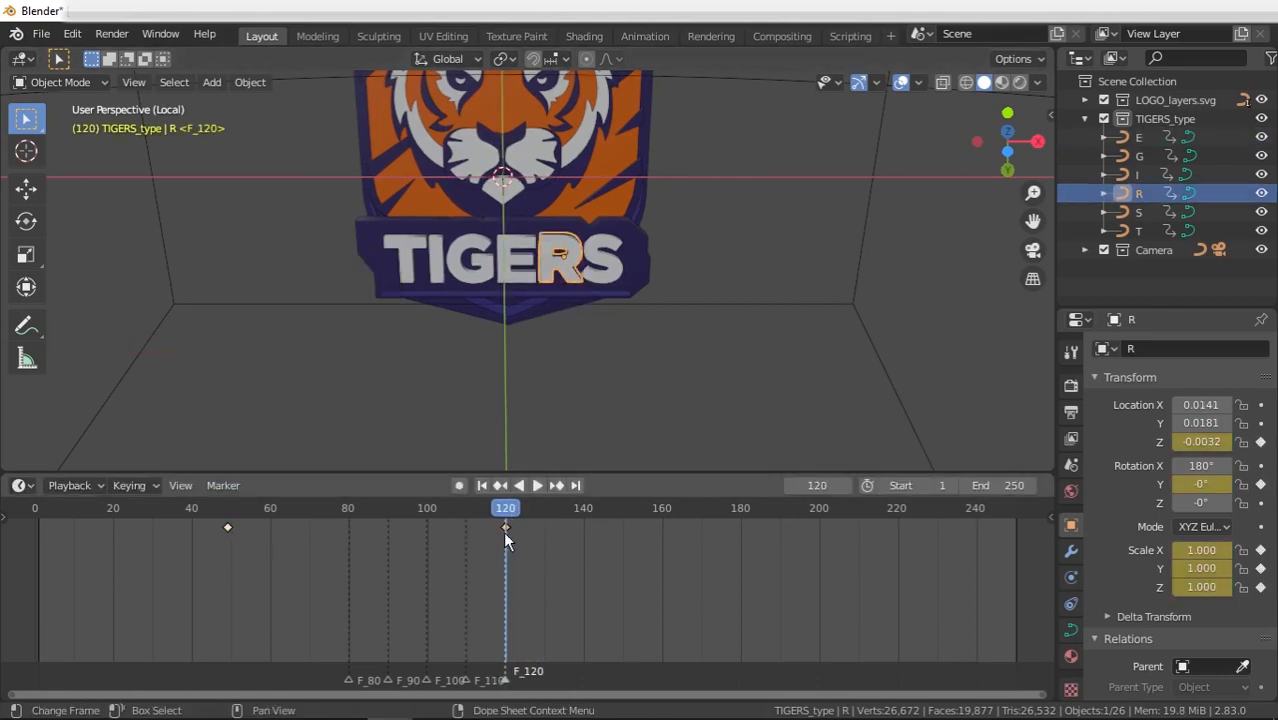
# - Move the letter S's end keyframe from frame 80 to frame 130
pyautogui.click(615, 262)
pyautogui.click(351, 529)
pyautogui.moveTo(351, 529); pyautogui.dragTo(545, 540)
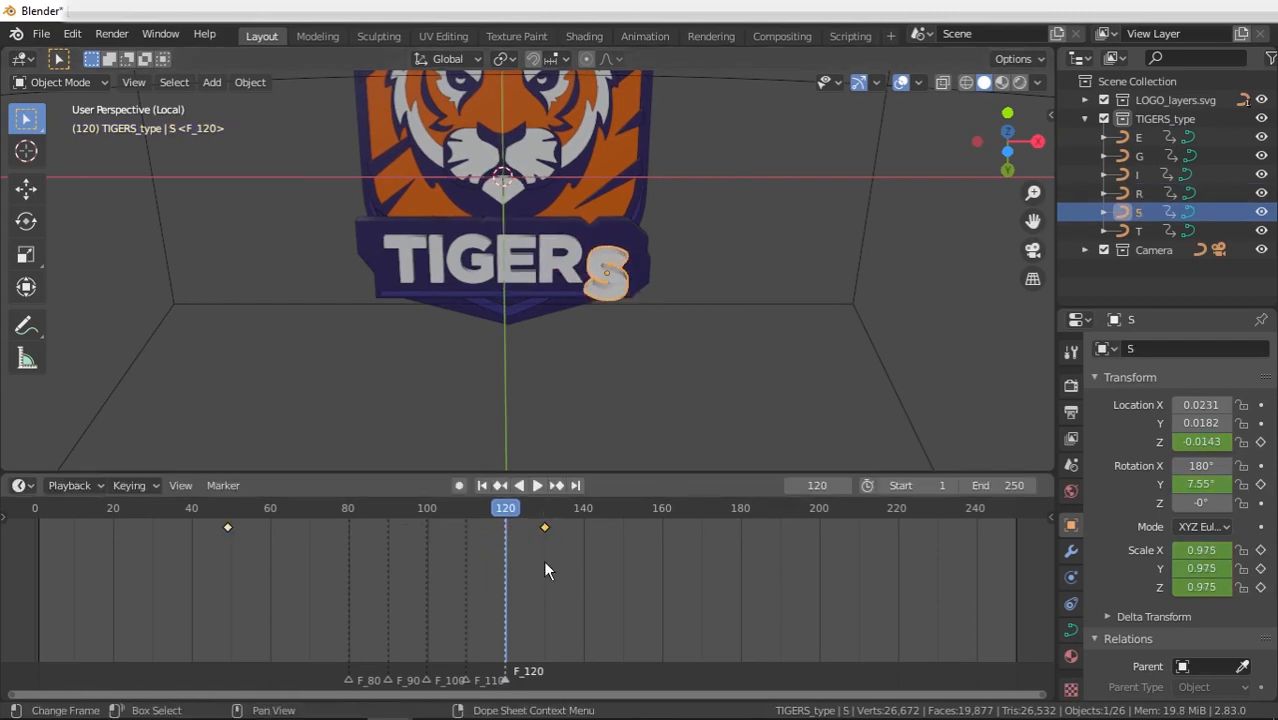
# - Play the animation from frame 1 and again from frame 48 to check the staggered arrival of the letters
pyautogui.click(481, 485)
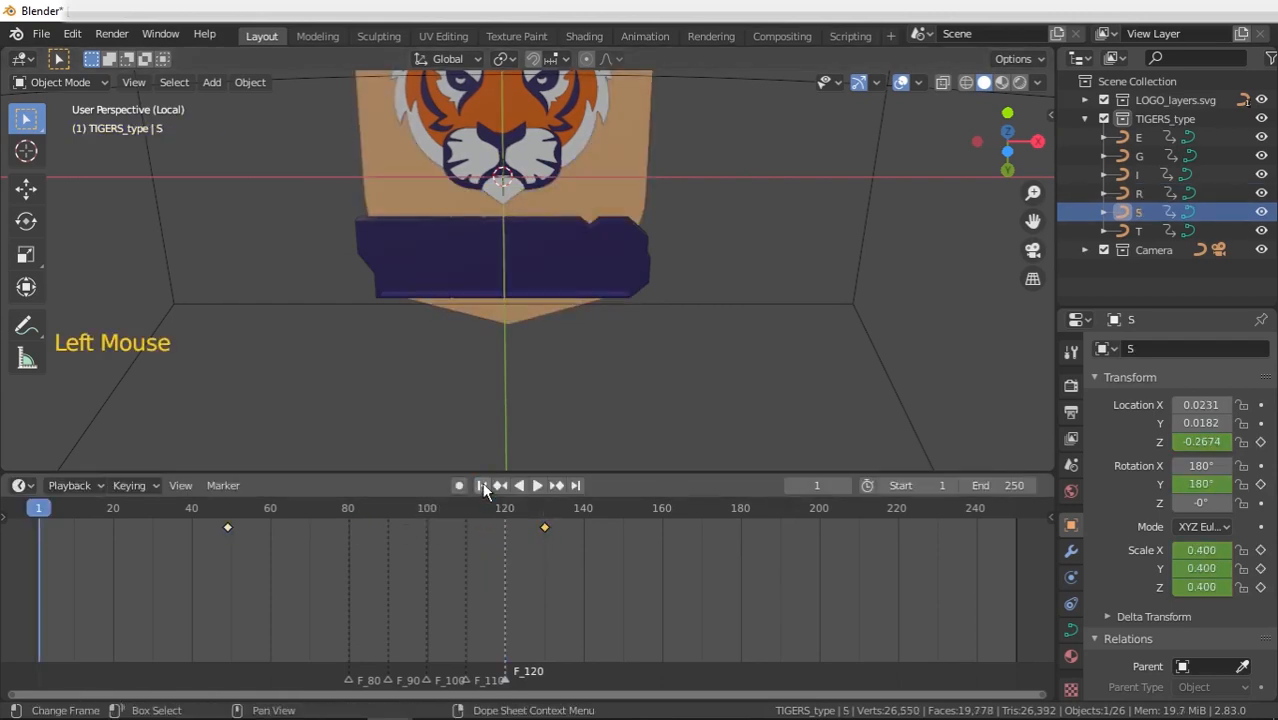
pyautogui.click(538, 485)
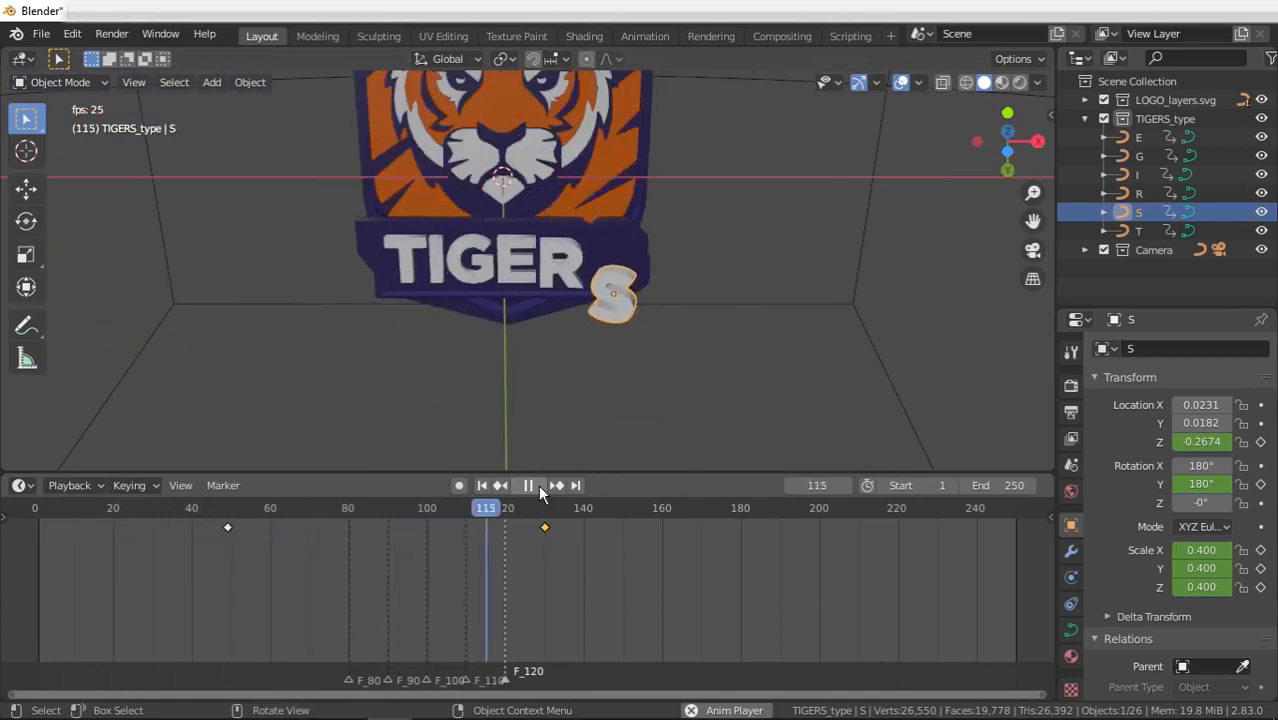
pyautogui.click(528, 485)
pyautogui.click(223, 516)
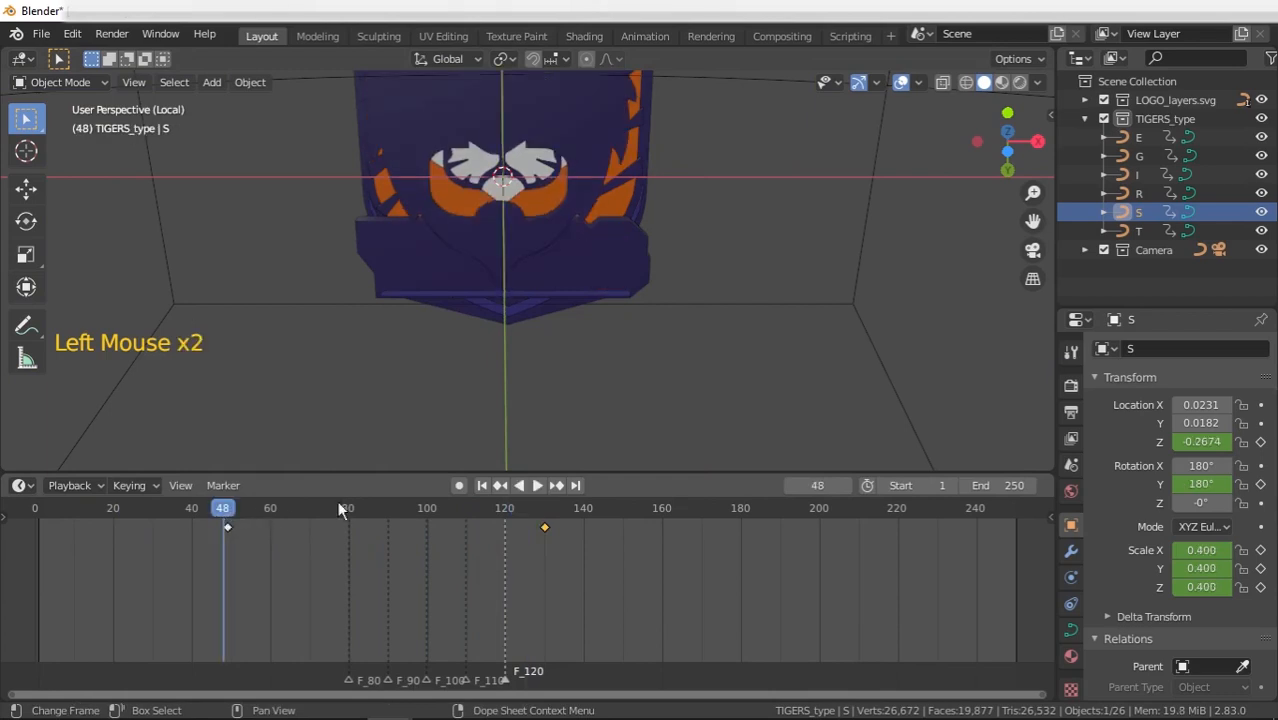
pyautogui.click(538, 486)
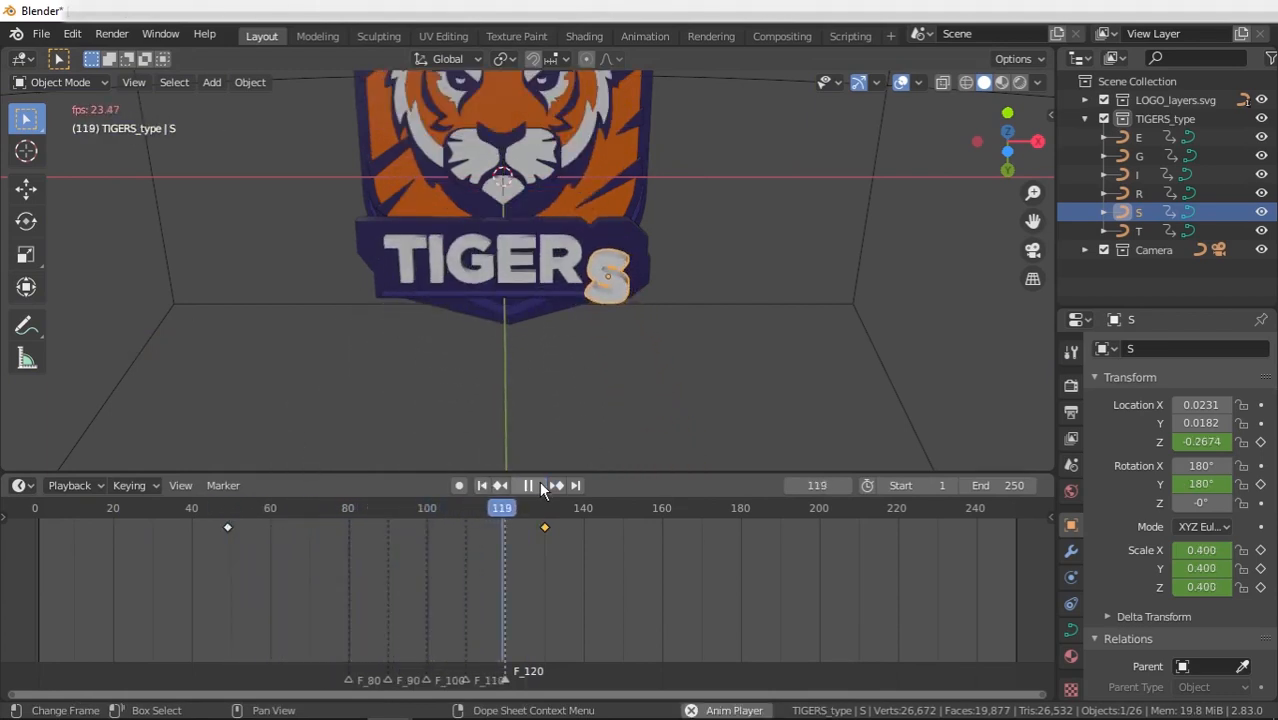
pyautogui.click(530, 486)
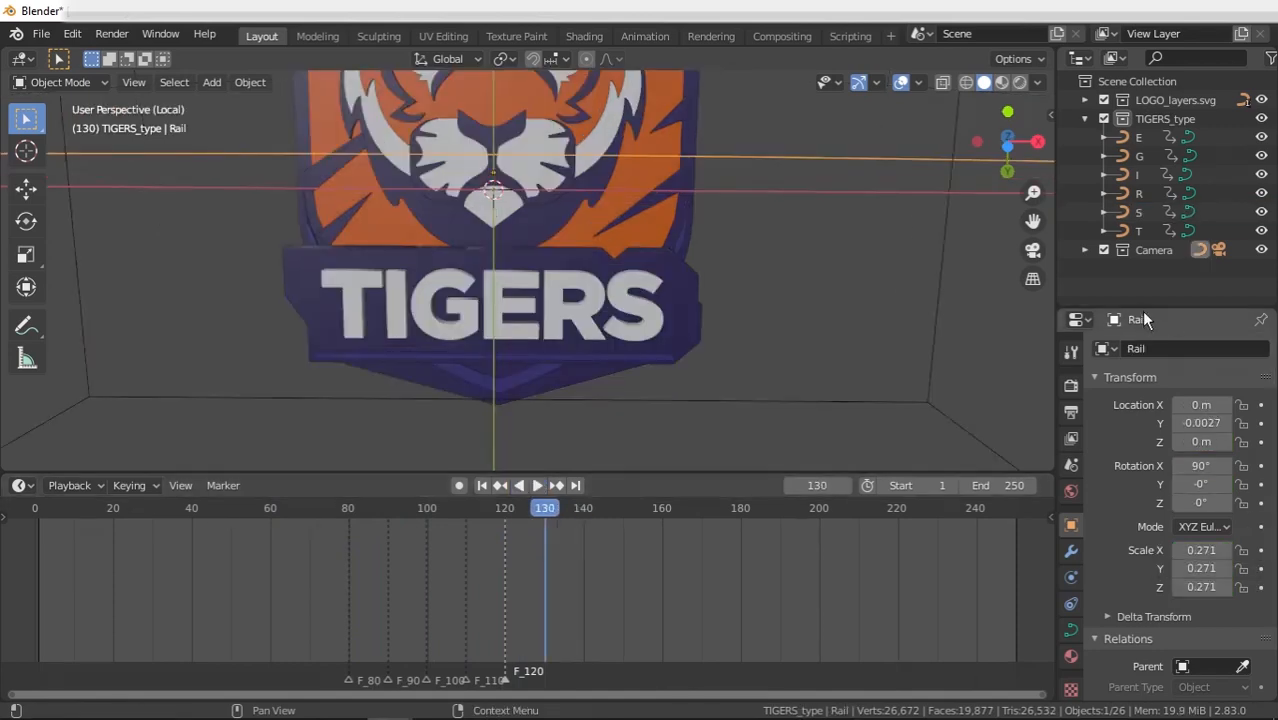
# - Select the Rail in the Camera collection, switch to the camera view and keyframe the Rail's Y rotation at frame 124
pyautogui.click(1084, 119)
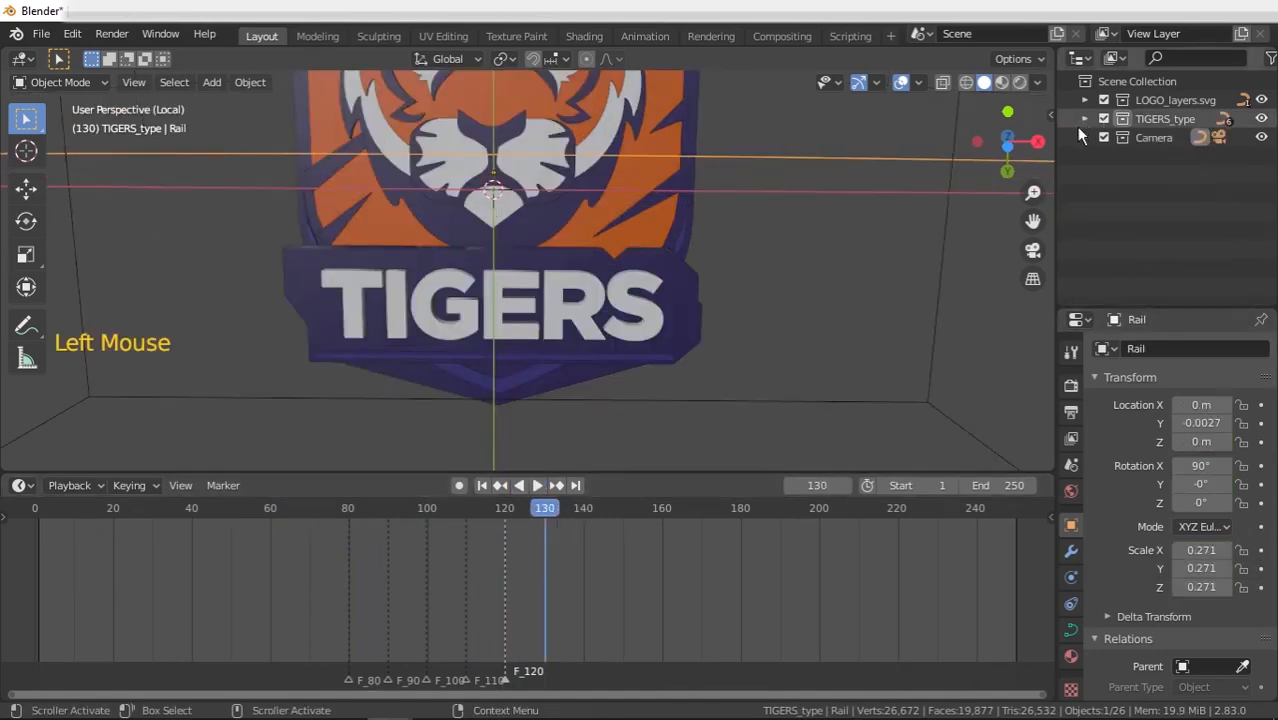
pyautogui.click(1082, 137)
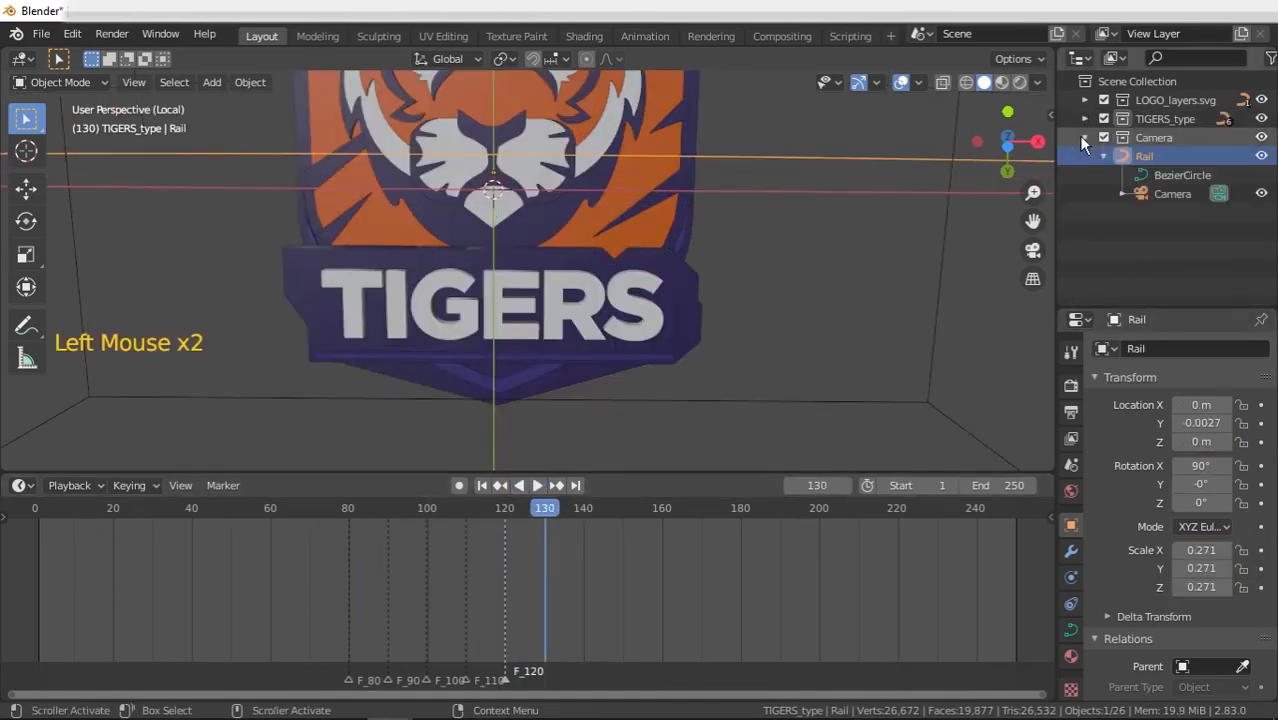
pyautogui.click(1165, 158)
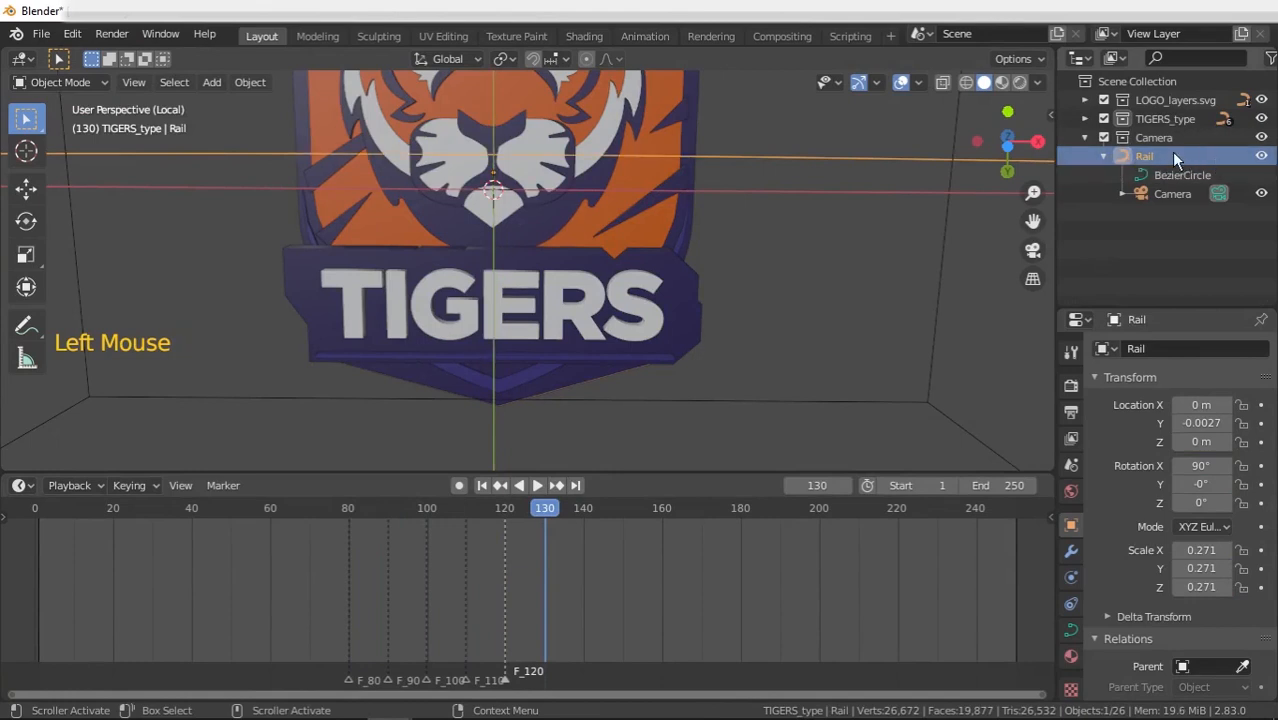
pyautogui.scroll(-7, 710, 322)
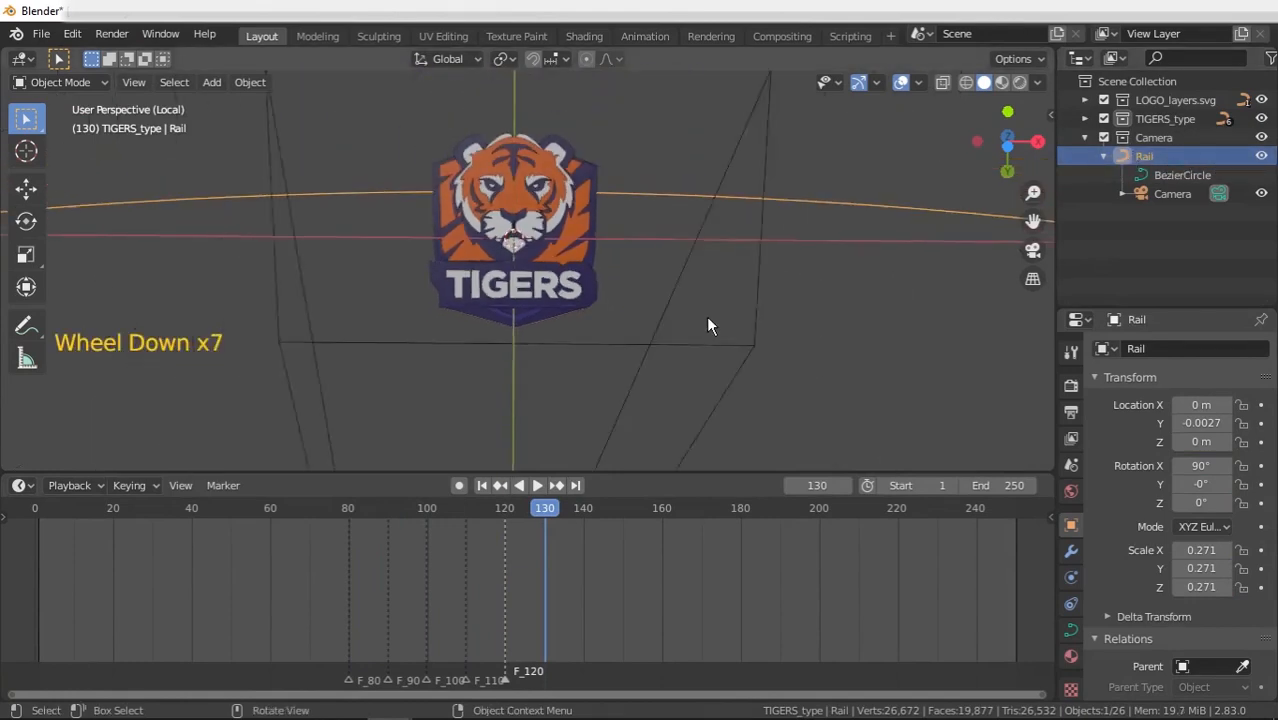
pyautogui.scroll(-1, 707, 325)
pyautogui.press('KP_0')
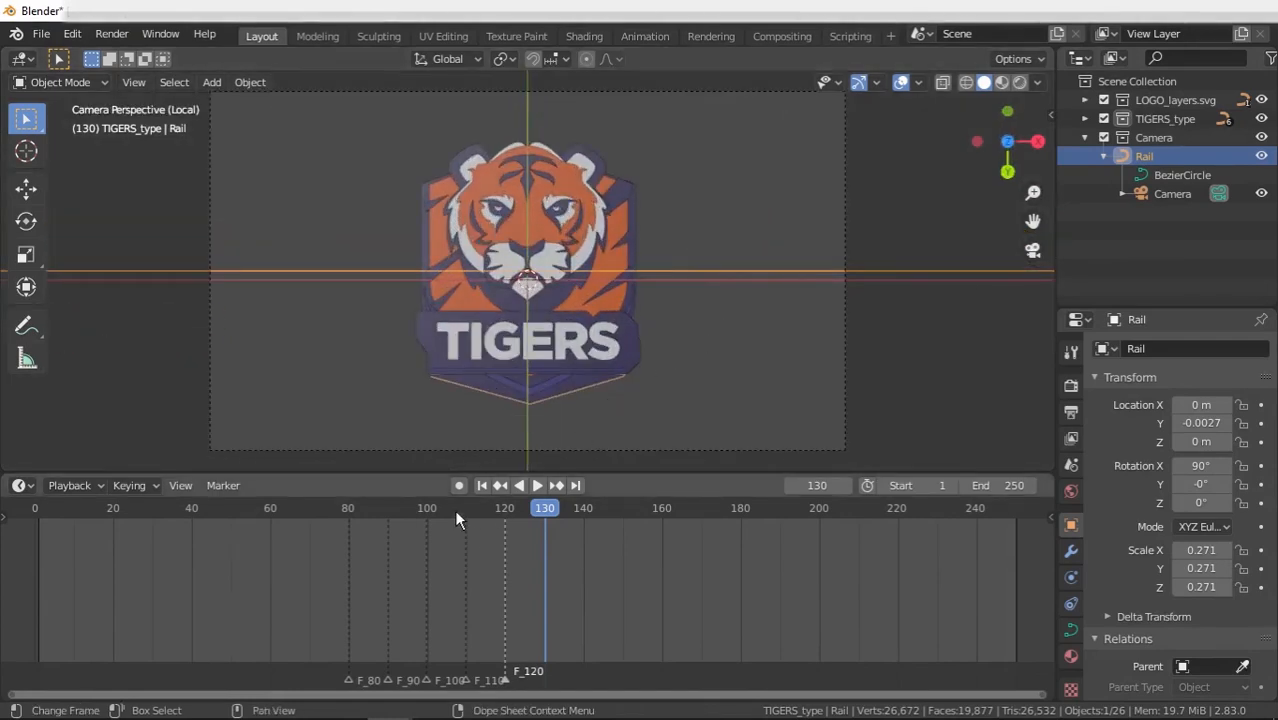
pyautogui.moveTo(454, 509); pyautogui.dragTo(523, 509)
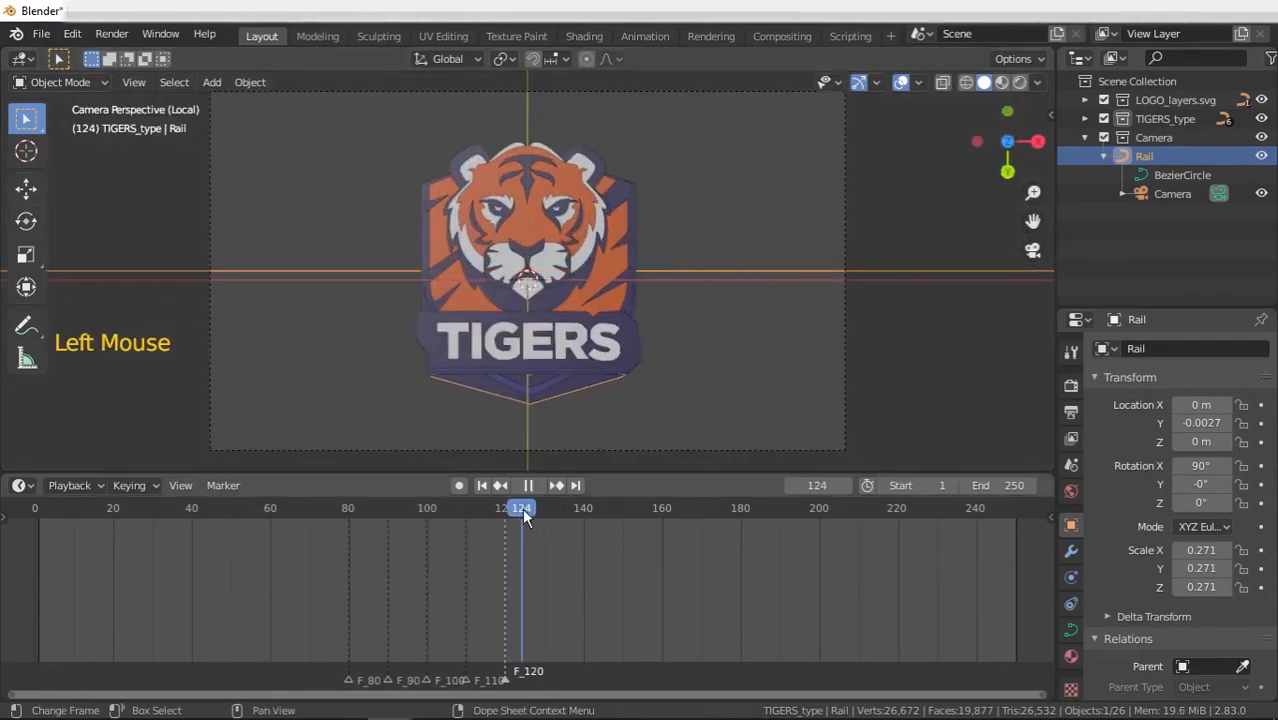
pyautogui.click(1262, 486)
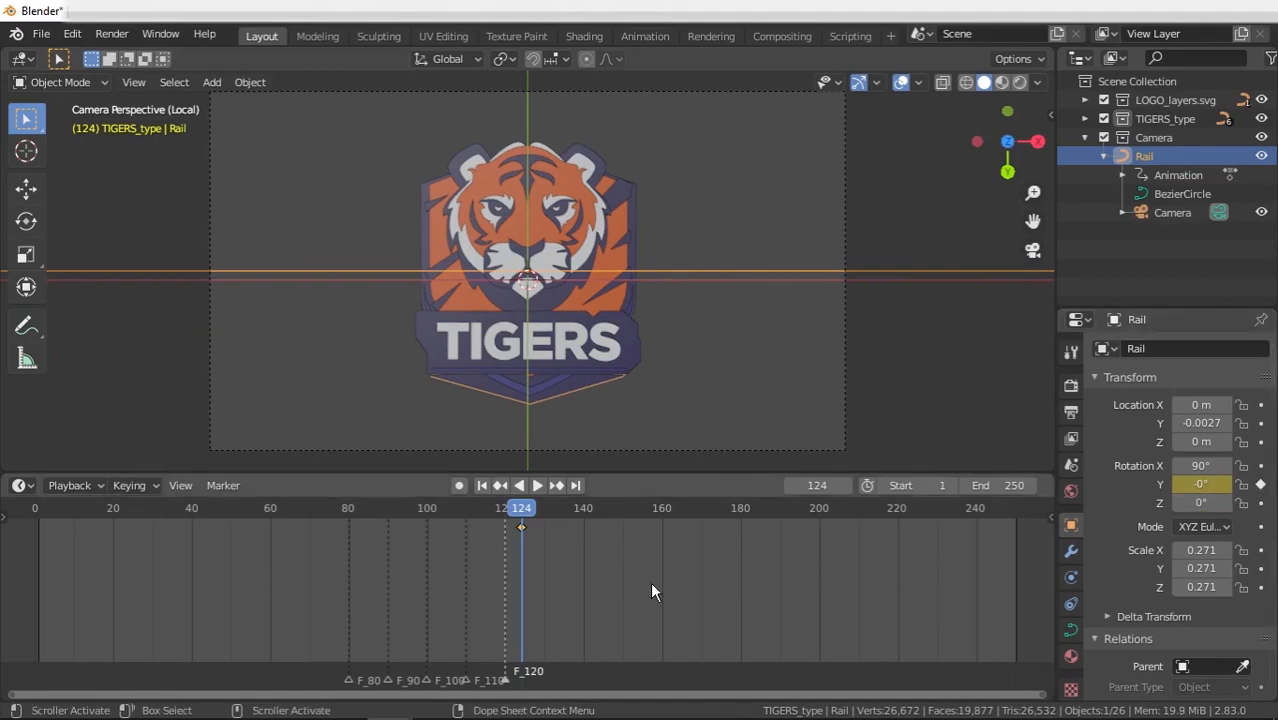
# - At frame 1, rotate the Rail to -90° on Y and keyframe its Y rotation
pyautogui.click(481, 485)
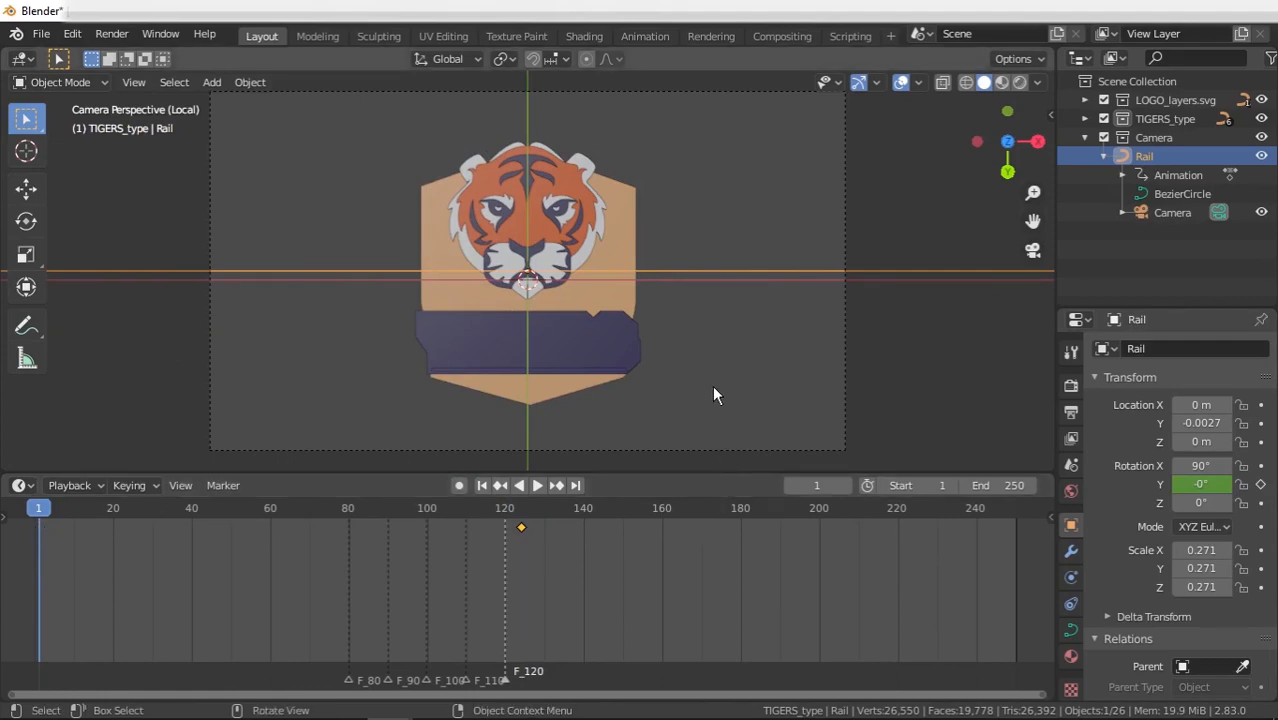
pyautogui.press('r')
pyautogui.press('y')
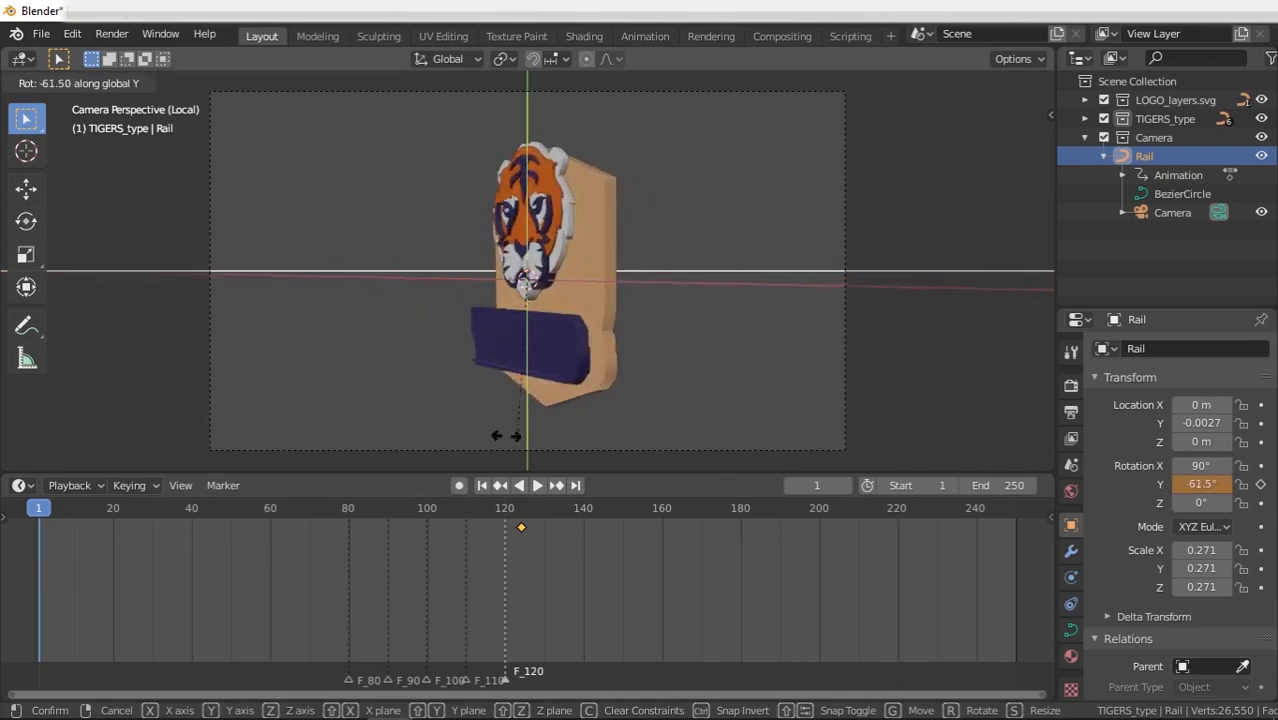
pyautogui.click(423, 444)
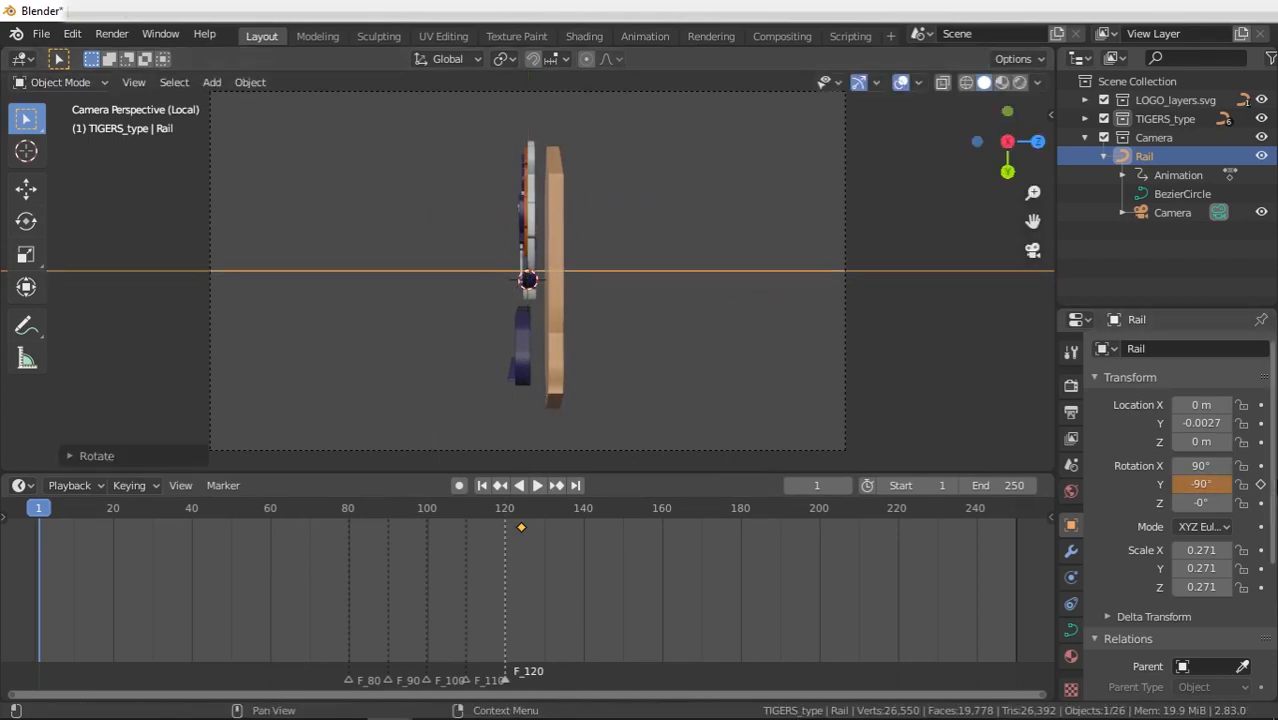
pyautogui.click(1260, 486)
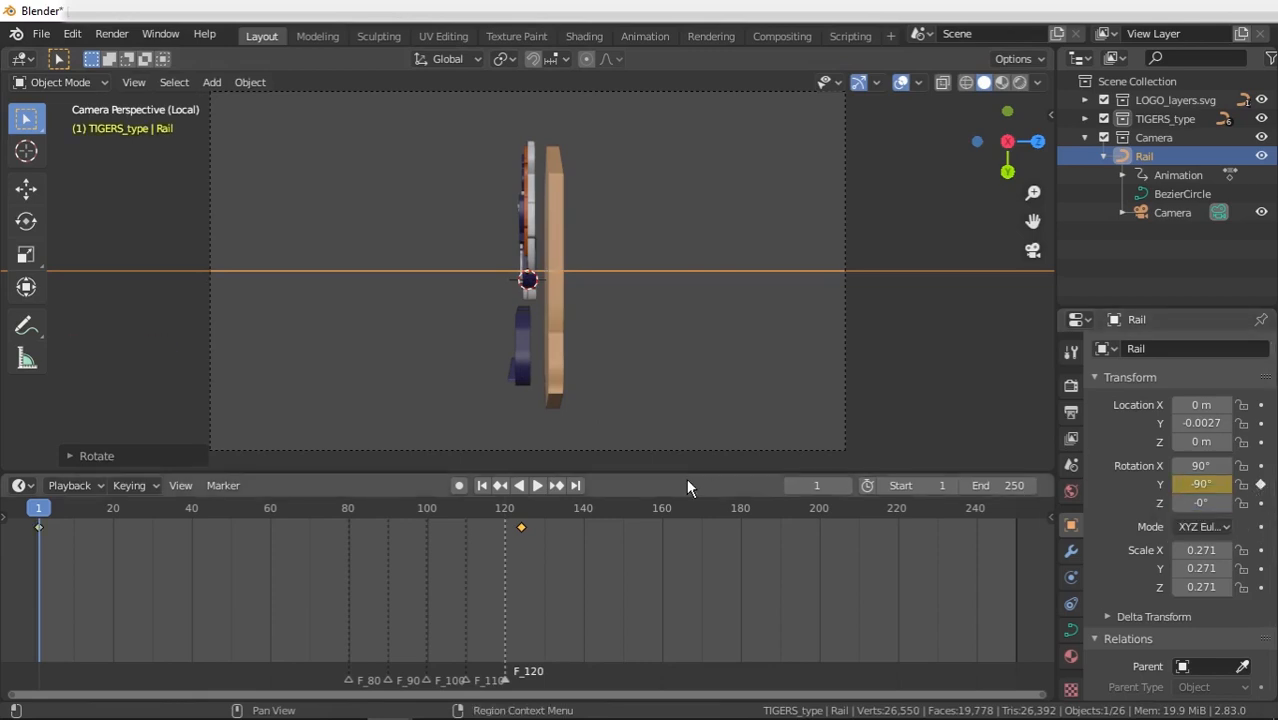
# - Play the animation from frame 1 to check the camera's orbit along the Rail together with the letters' arrival
pyautogui.click(538, 485)
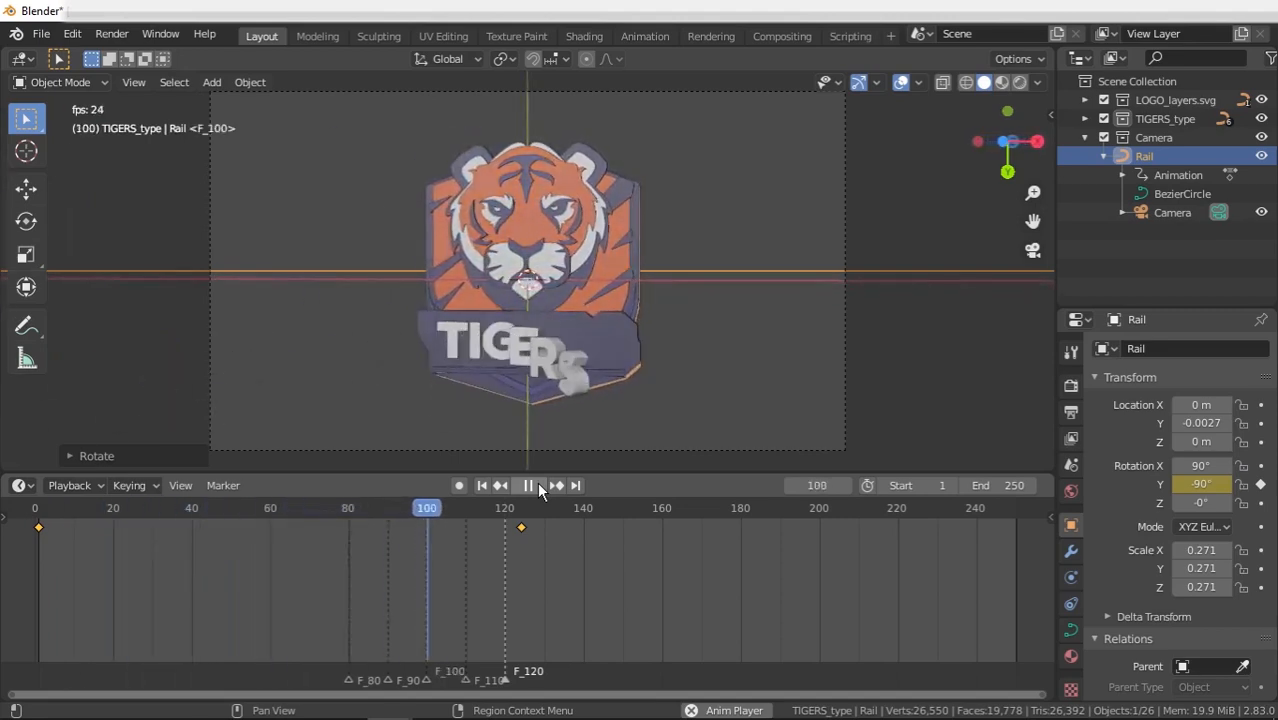
pyautogui.click(529, 485)
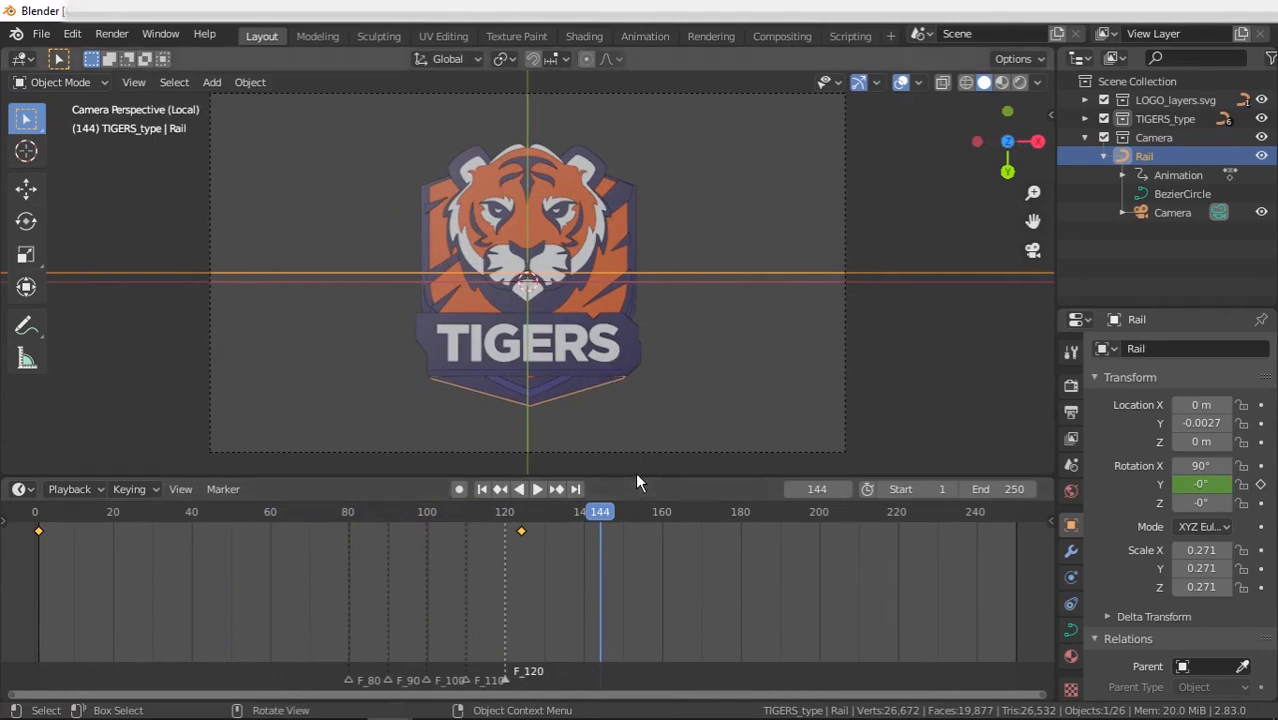
# - Shrink the timeline, split the 3D viewport horizontally and turn the lower area into a Shader Editor
pyautogui.moveTo(638, 478); pyautogui.dragTo(645, 615)
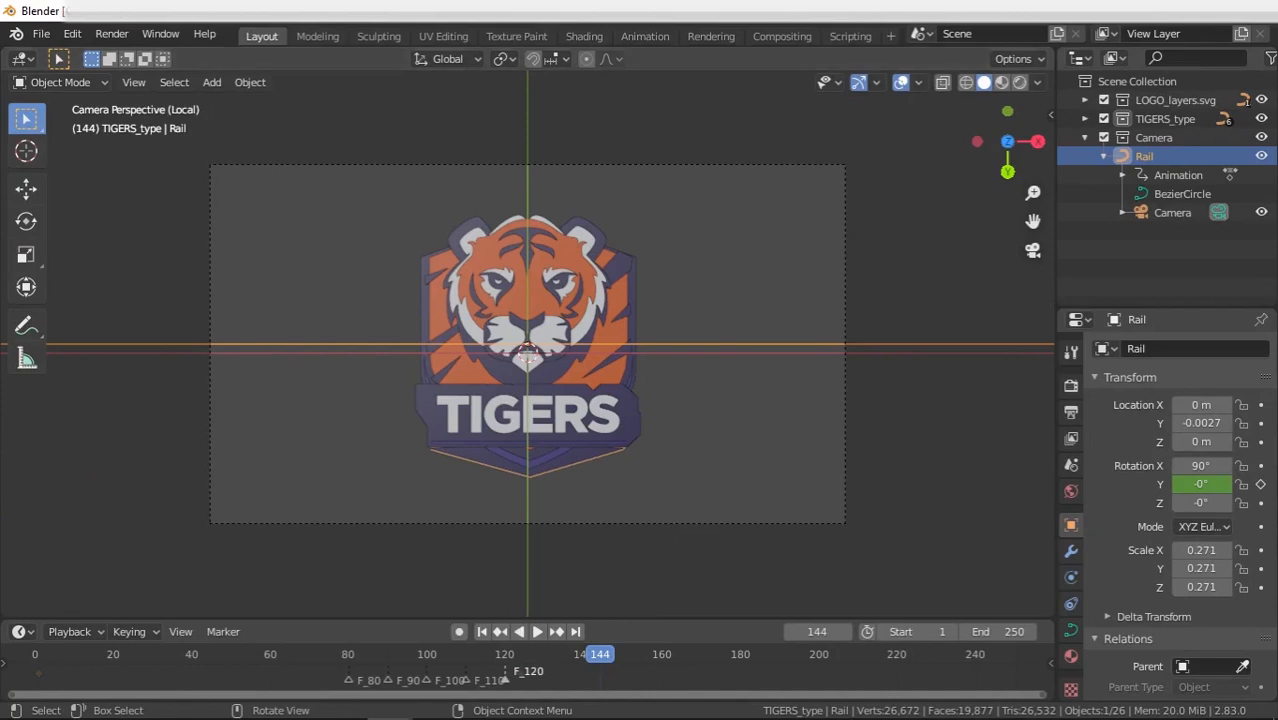
pyautogui.moveTo(10, 616); pyautogui.dragTo(28, 387)
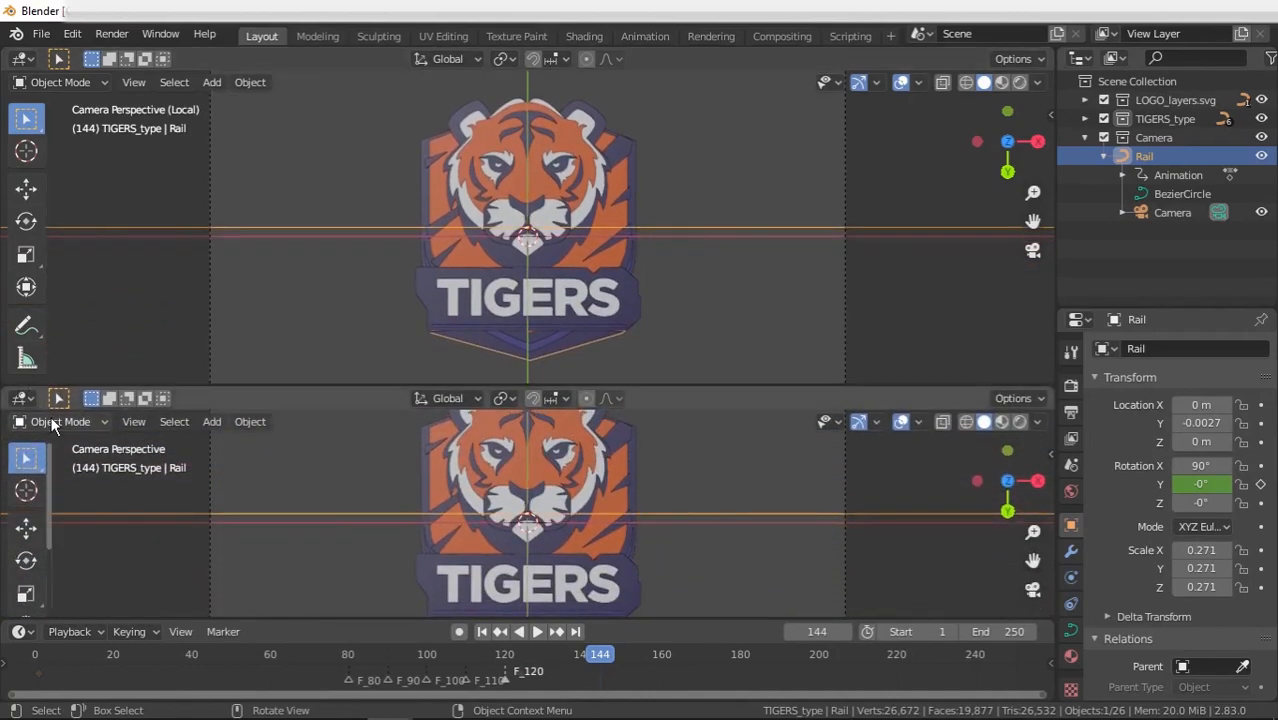
pyautogui.click(30, 400)
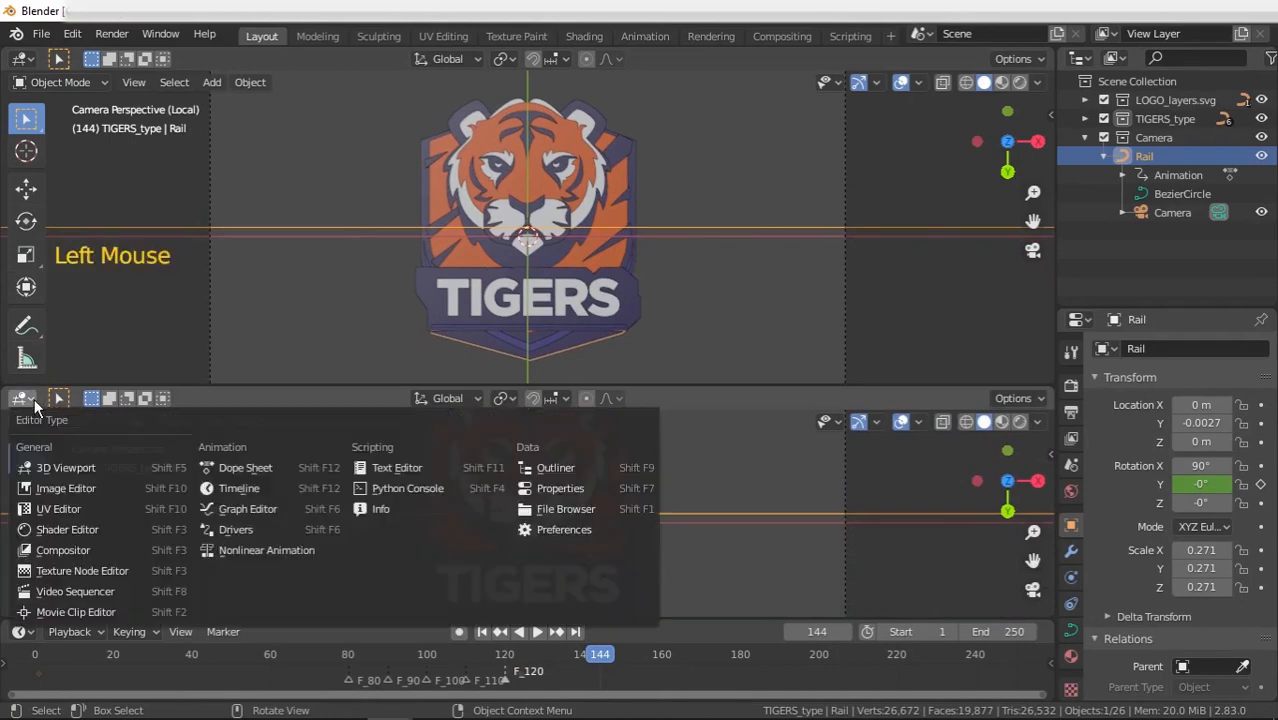
pyautogui.click(102, 528)
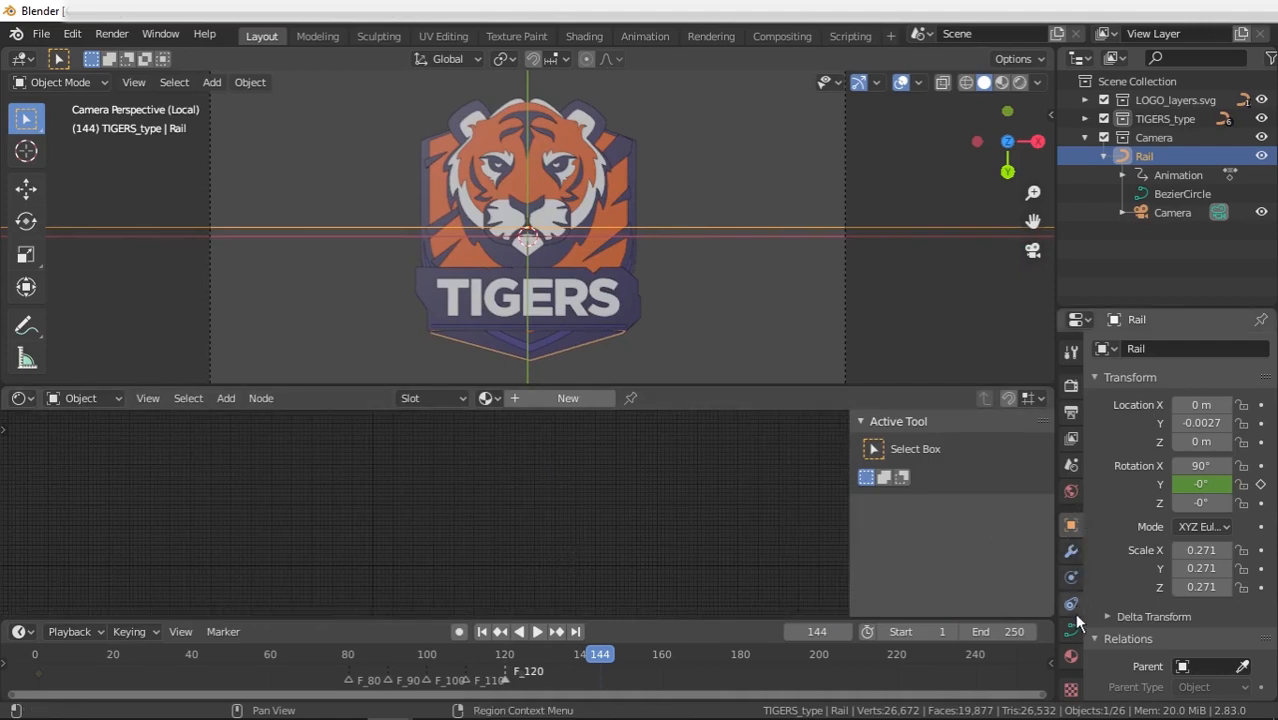
# - Select the type_board, show its material SVGMat.013 and copy the base color's hex code 32285F
pyautogui.click(1071, 656)
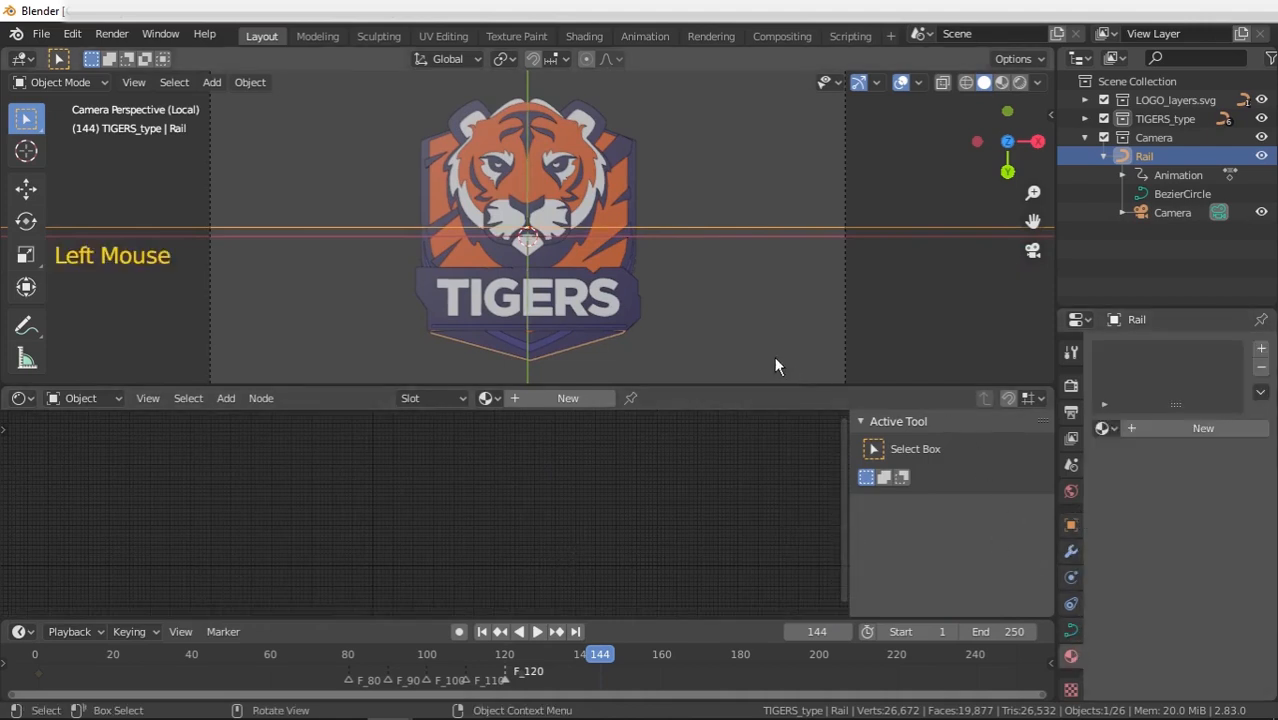
pyautogui.click(634, 299)
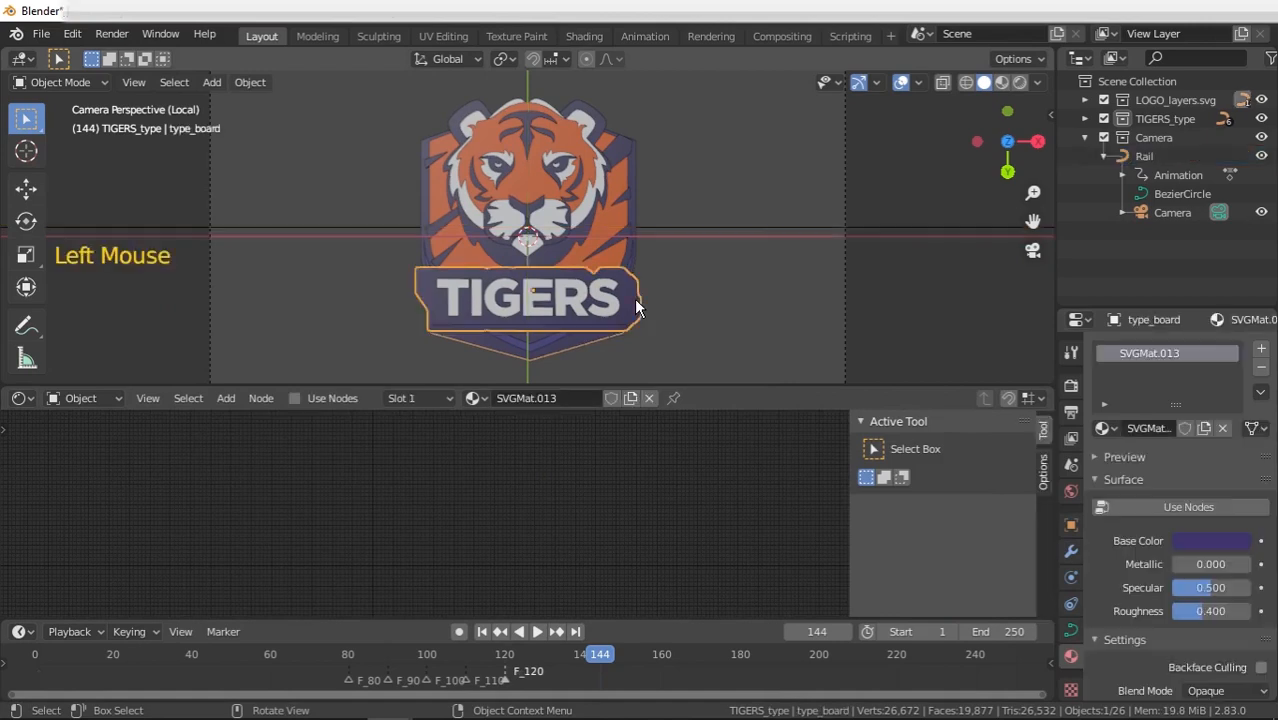
pyautogui.click(634, 303)
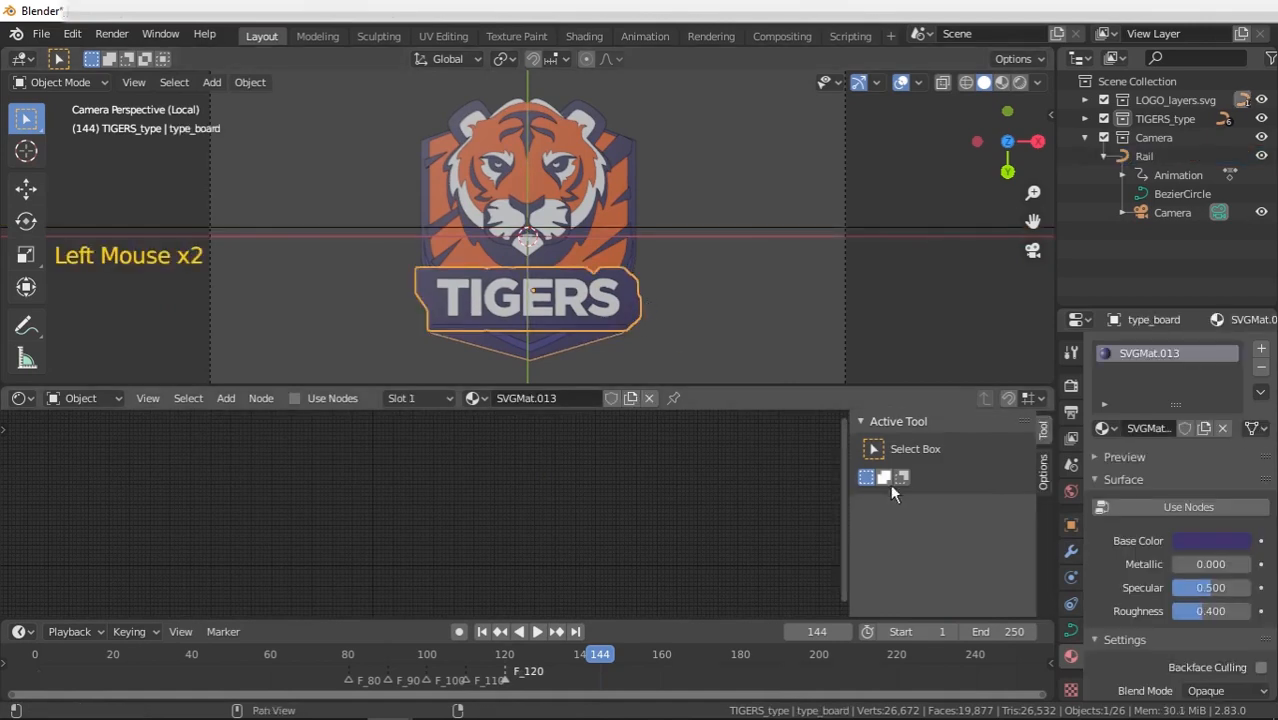
pyautogui.click(1208, 543)
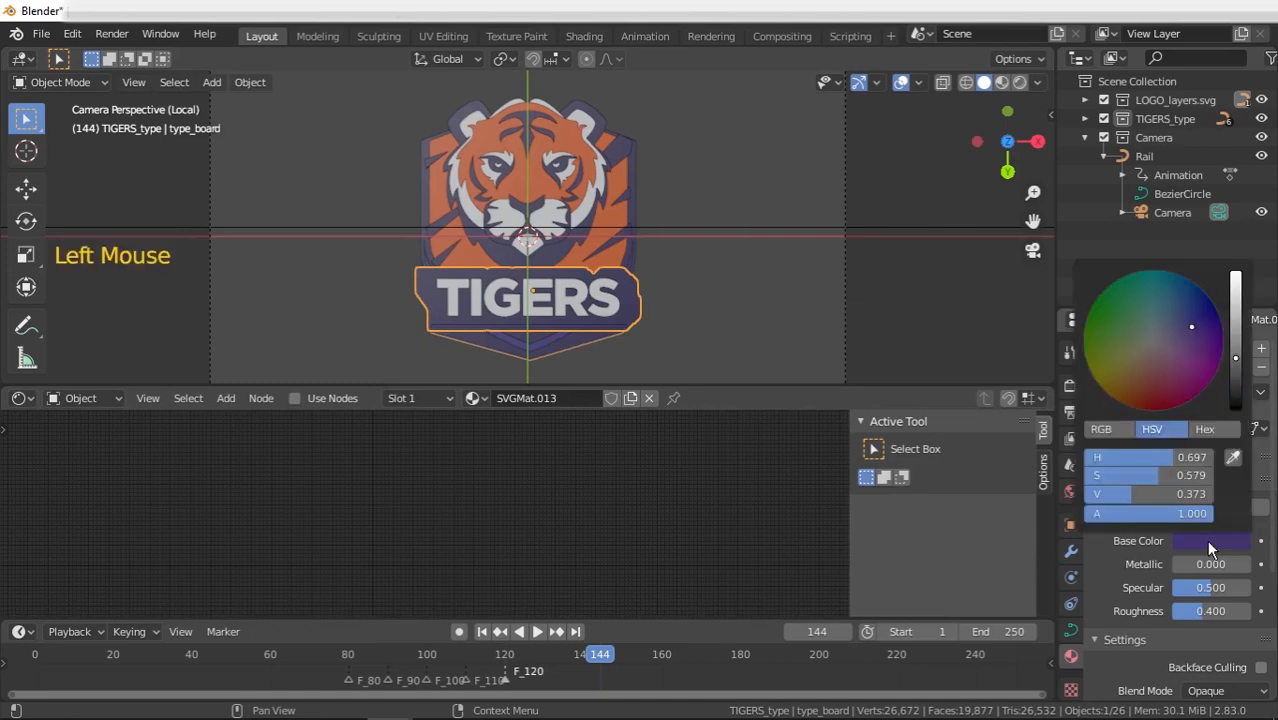
pyautogui.click(1210, 430)
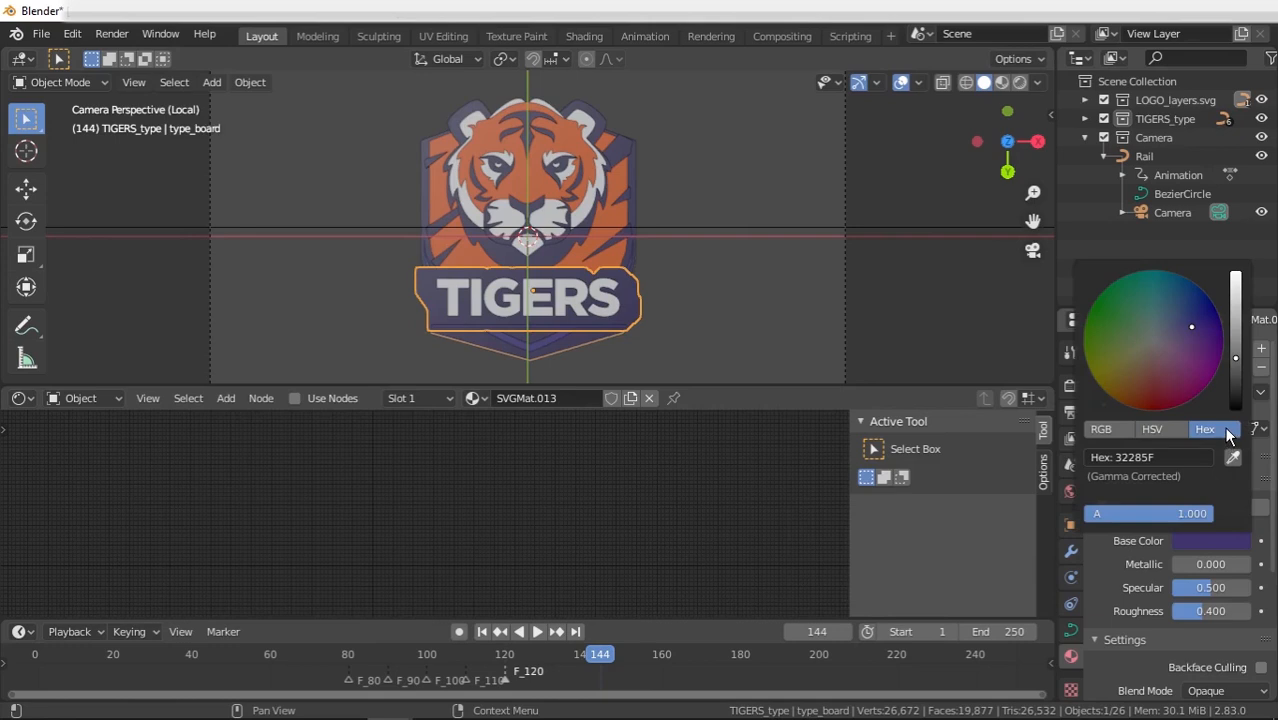
pyautogui.click(1188, 462)
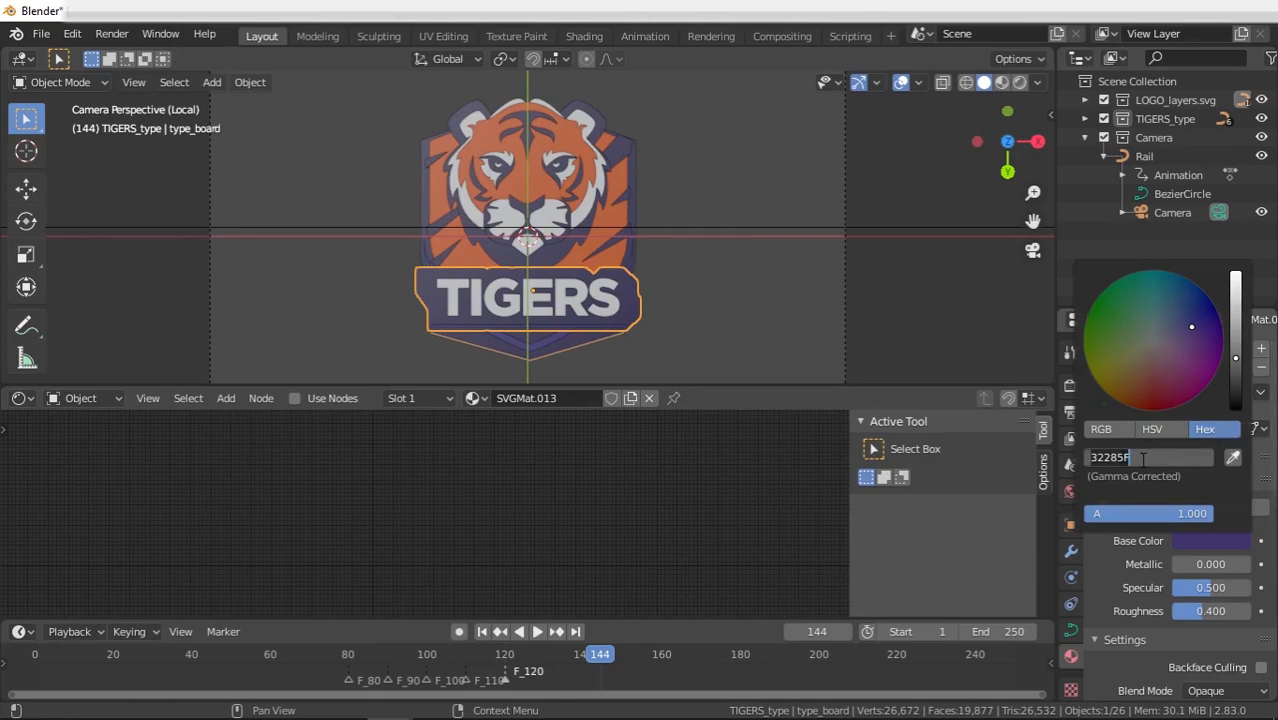
pyautogui.hotkey('ctrl', 'c')
pyautogui.click(1265, 527)
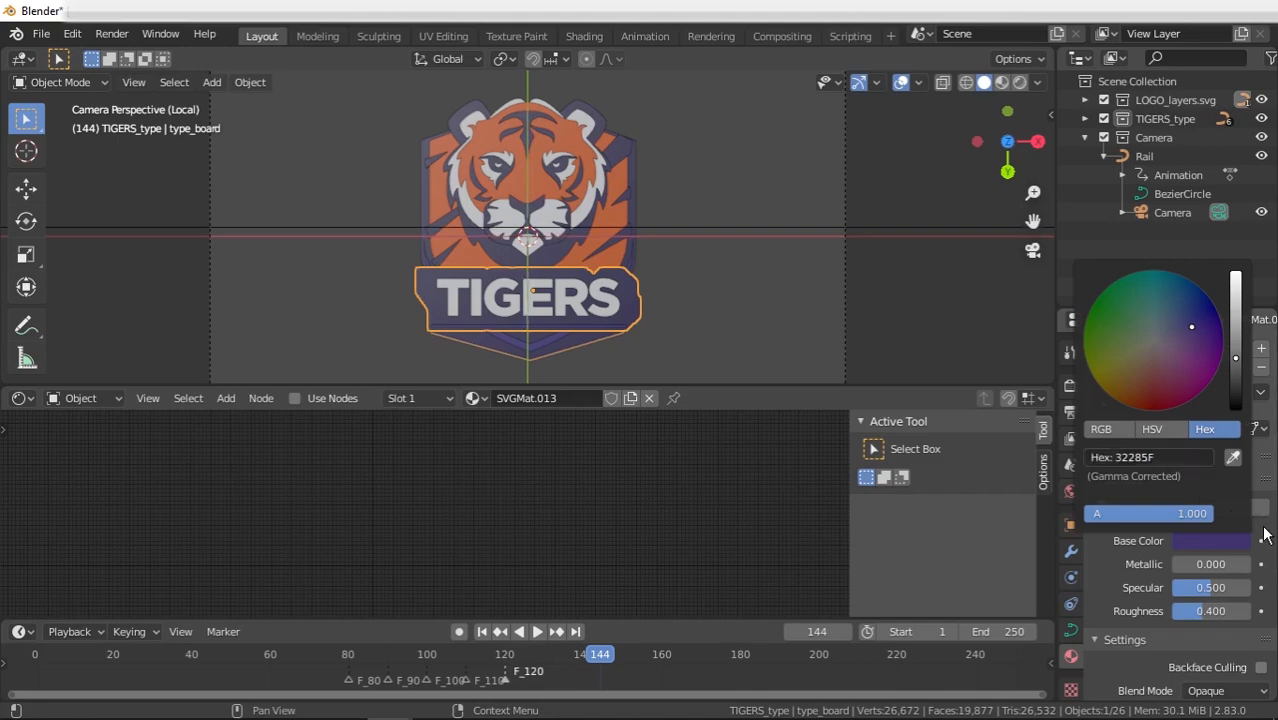
# - Enable nodes for the type_board's material and paste hex 32285F as the Principled BSDF base color
pyautogui.click(1246, 510)
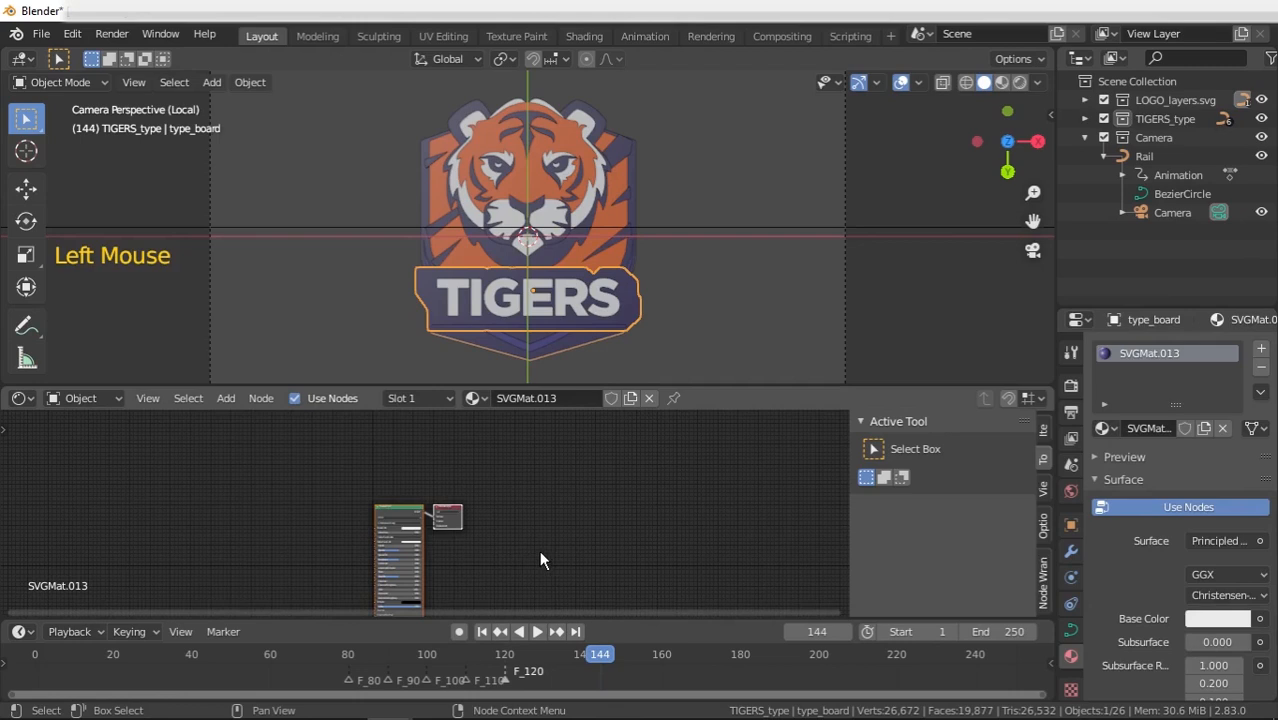
pyautogui.scroll(10, 539, 556)
pyautogui.keyDown('ctrl'); pyautogui.scroll(2, 539, 556); pyautogui.keyUp('ctrl')
pyautogui.scroll(3, 541, 555)
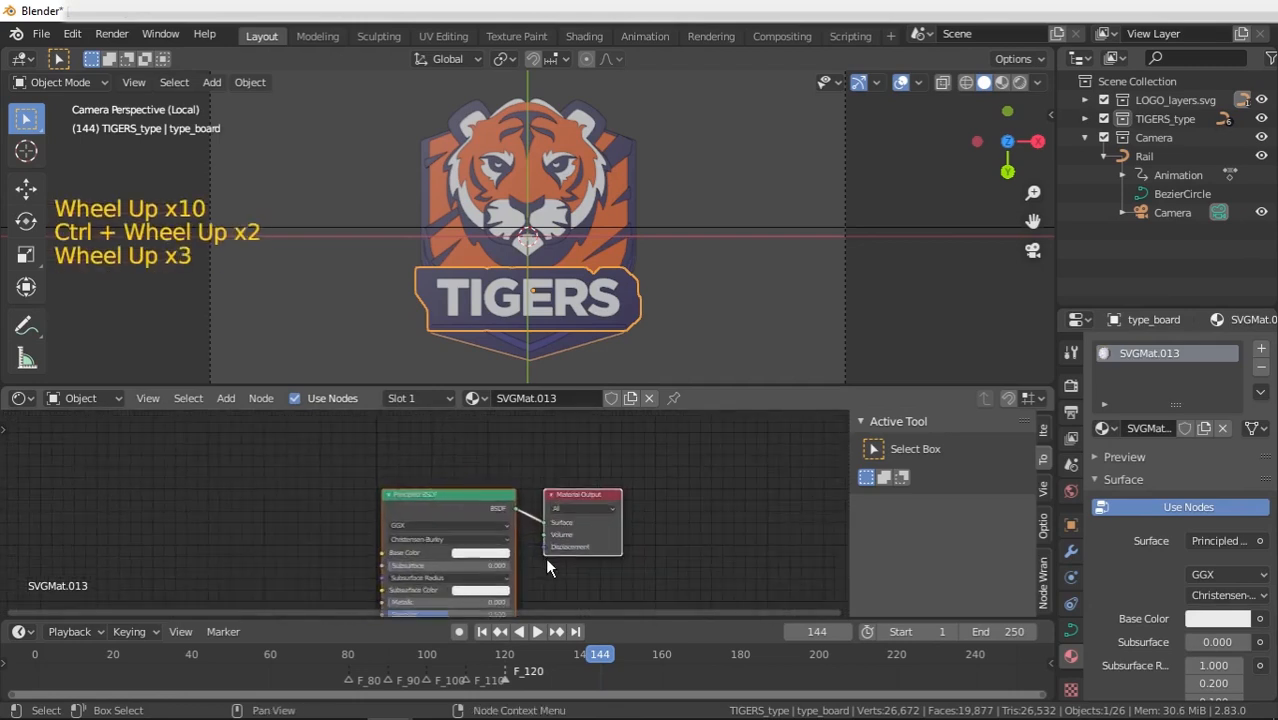
pyautogui.scroll(3, 547, 567)
pyautogui.moveTo(471, 503); pyautogui.dragTo(421, 450)
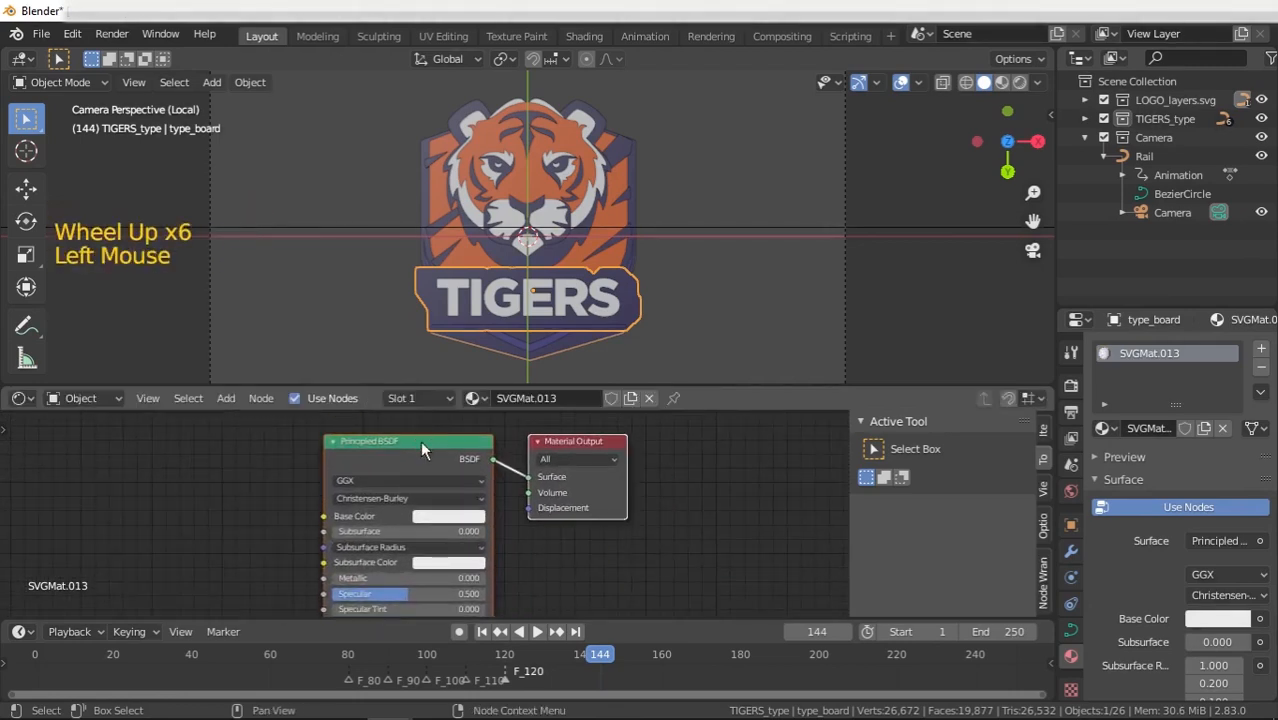
pyautogui.click(477, 525)
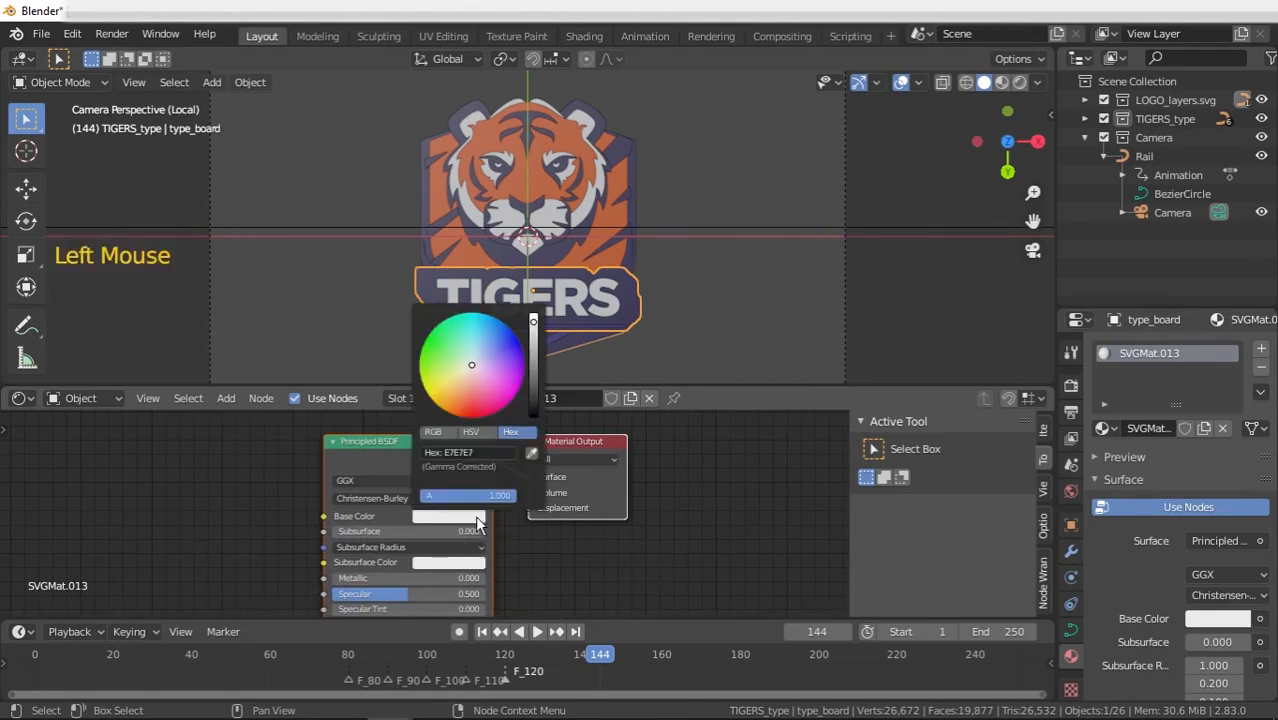
pyautogui.click(487, 452)
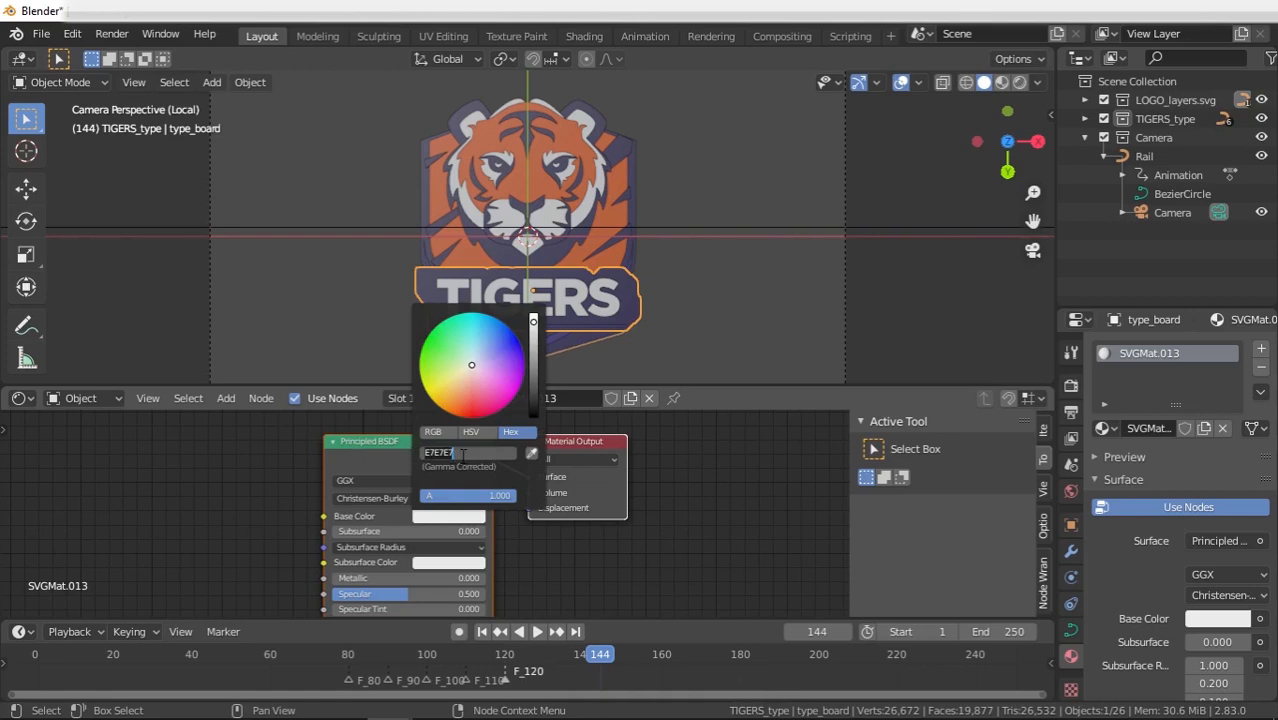
pyautogui.hotkey('ctrl', 'v')
pyautogui.press('Return')
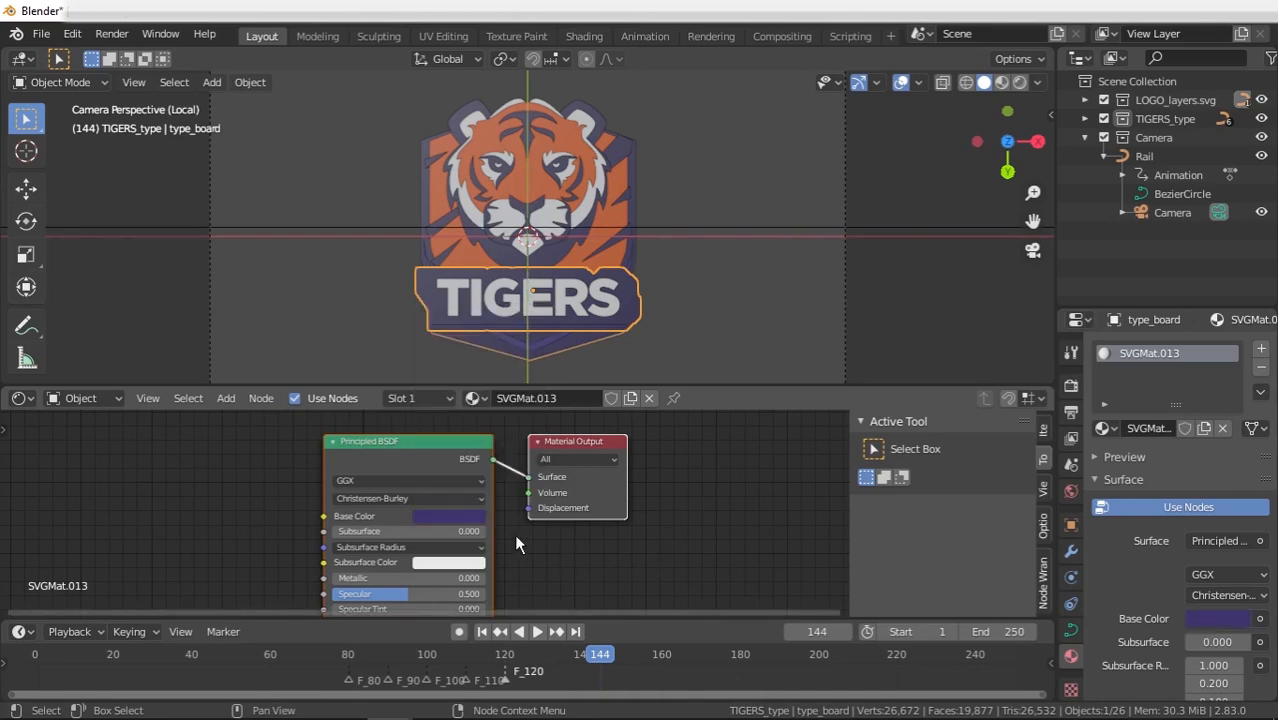
# - Enlarge the Shader Editor and lower the Principled BSDF roughness of the type_board's material to 0.105
pyautogui.moveTo(500, 386); pyautogui.dragTo(500, 272)
pyautogui.moveTo(436, 380); pyautogui.dragTo(420, 312)
pyautogui.scroll(-1, 525, 480)
pyautogui.scroll(2, 516, 481)
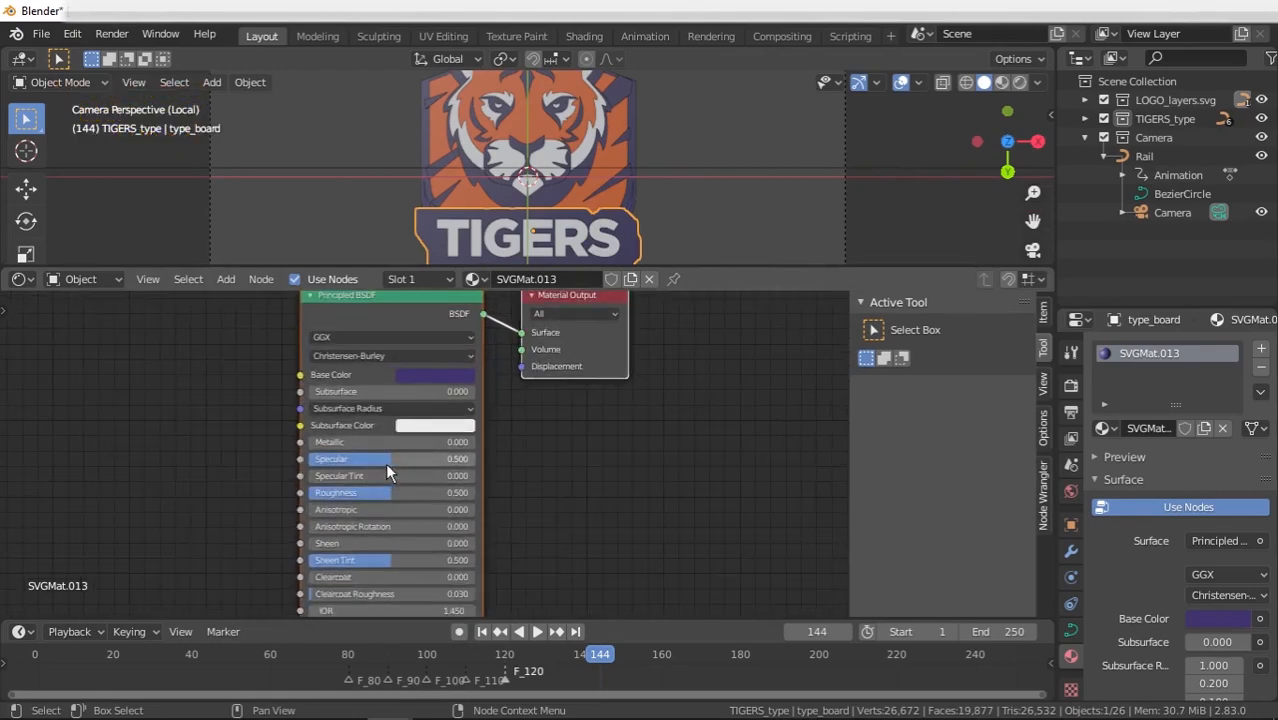
pyautogui.moveTo(386, 492); pyautogui.dragTo(325, 492)
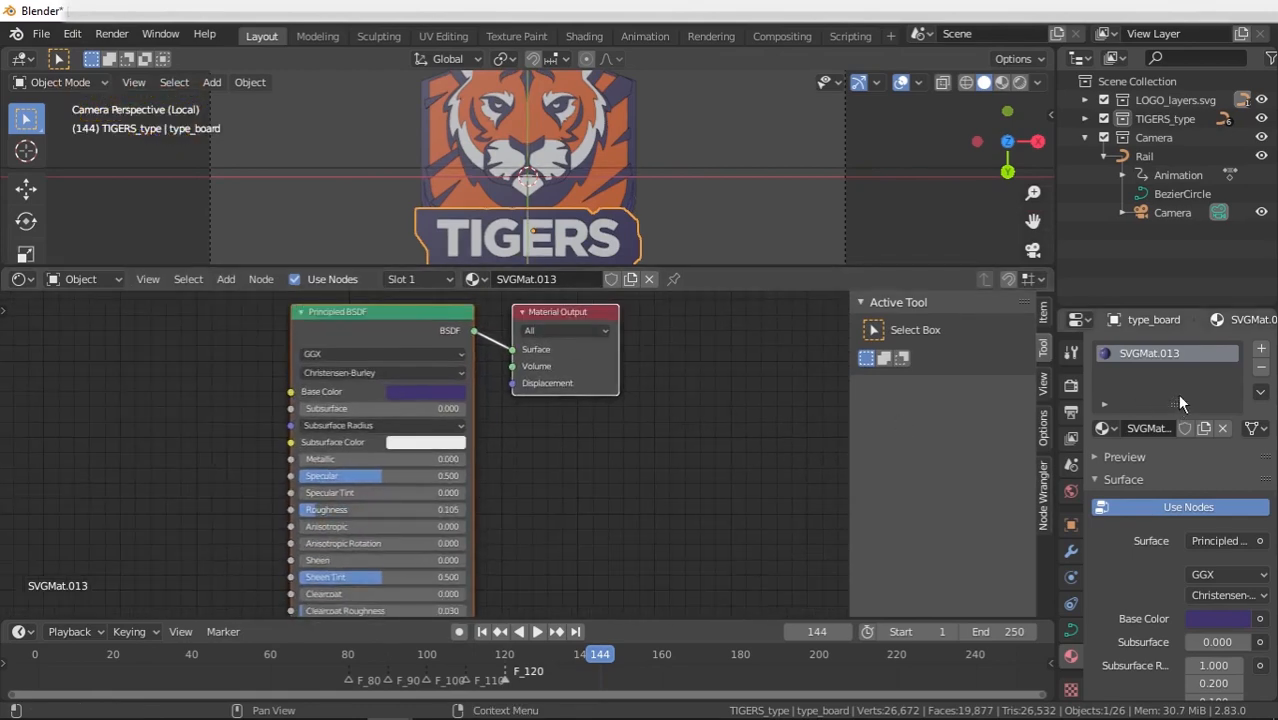
# - Open the copy and paste options for the type_board's material
pyautogui.click(1260, 393)
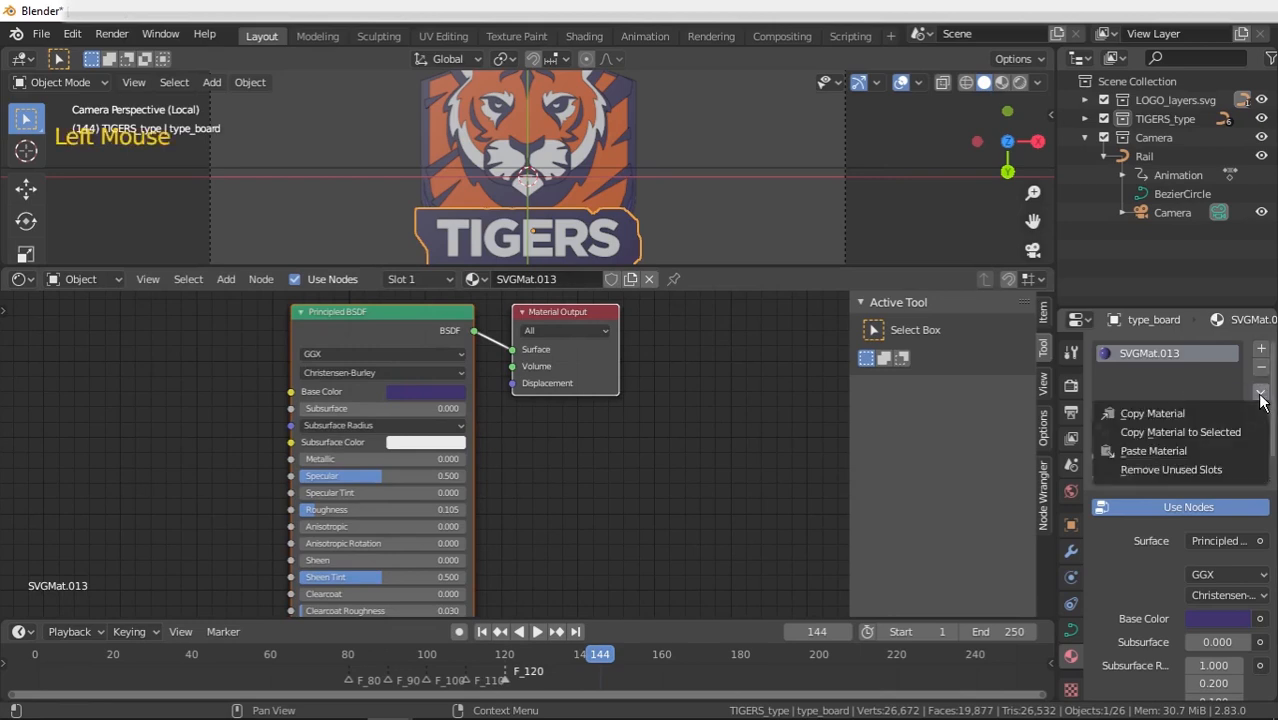